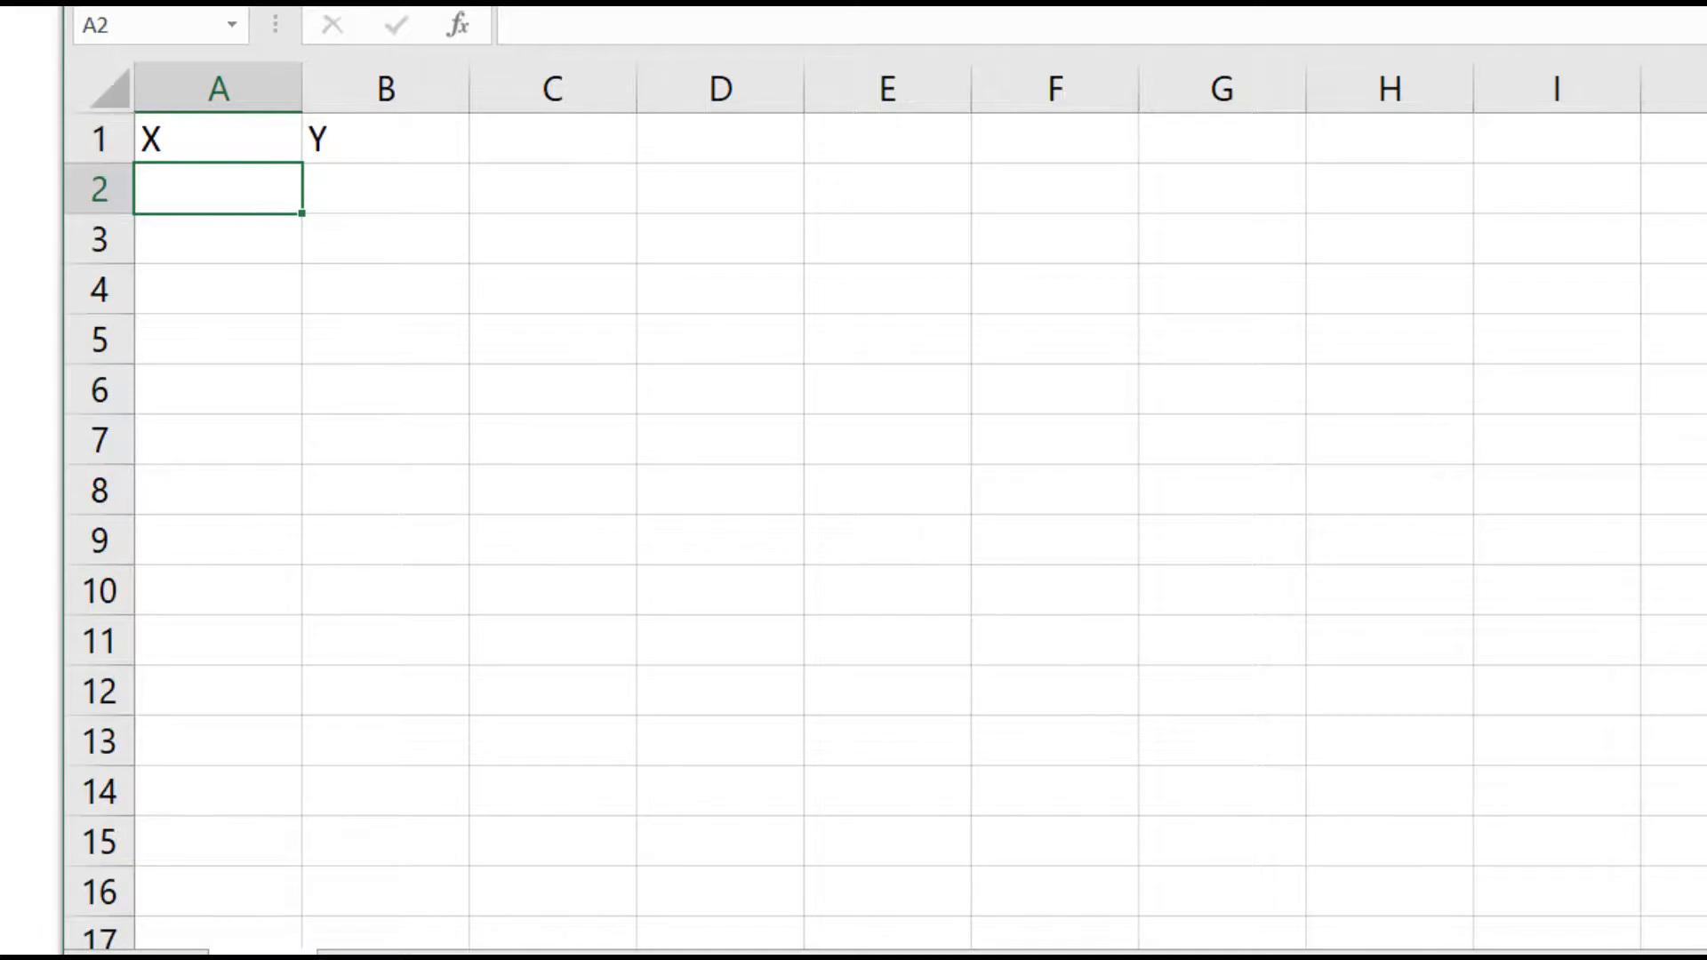
# Step: Enter -3 in cell A2 and the formula =A2+0.5 in cell A3 under the X header
pyautogui.write('-3')
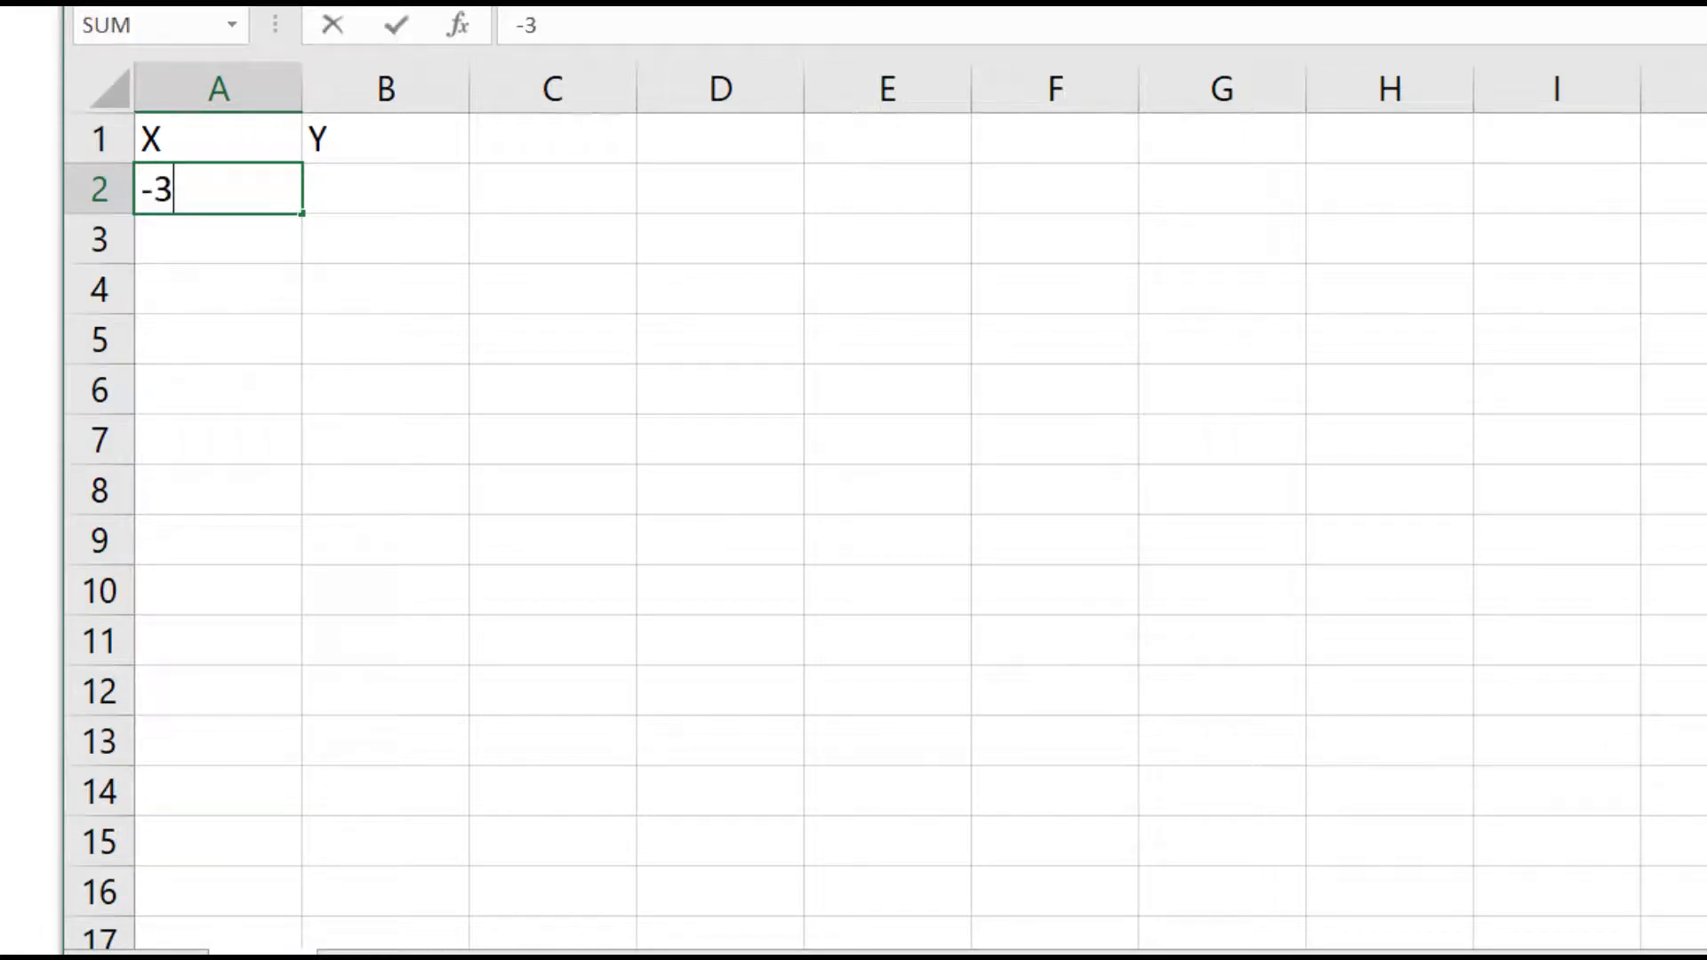
pyautogui.press('Return')
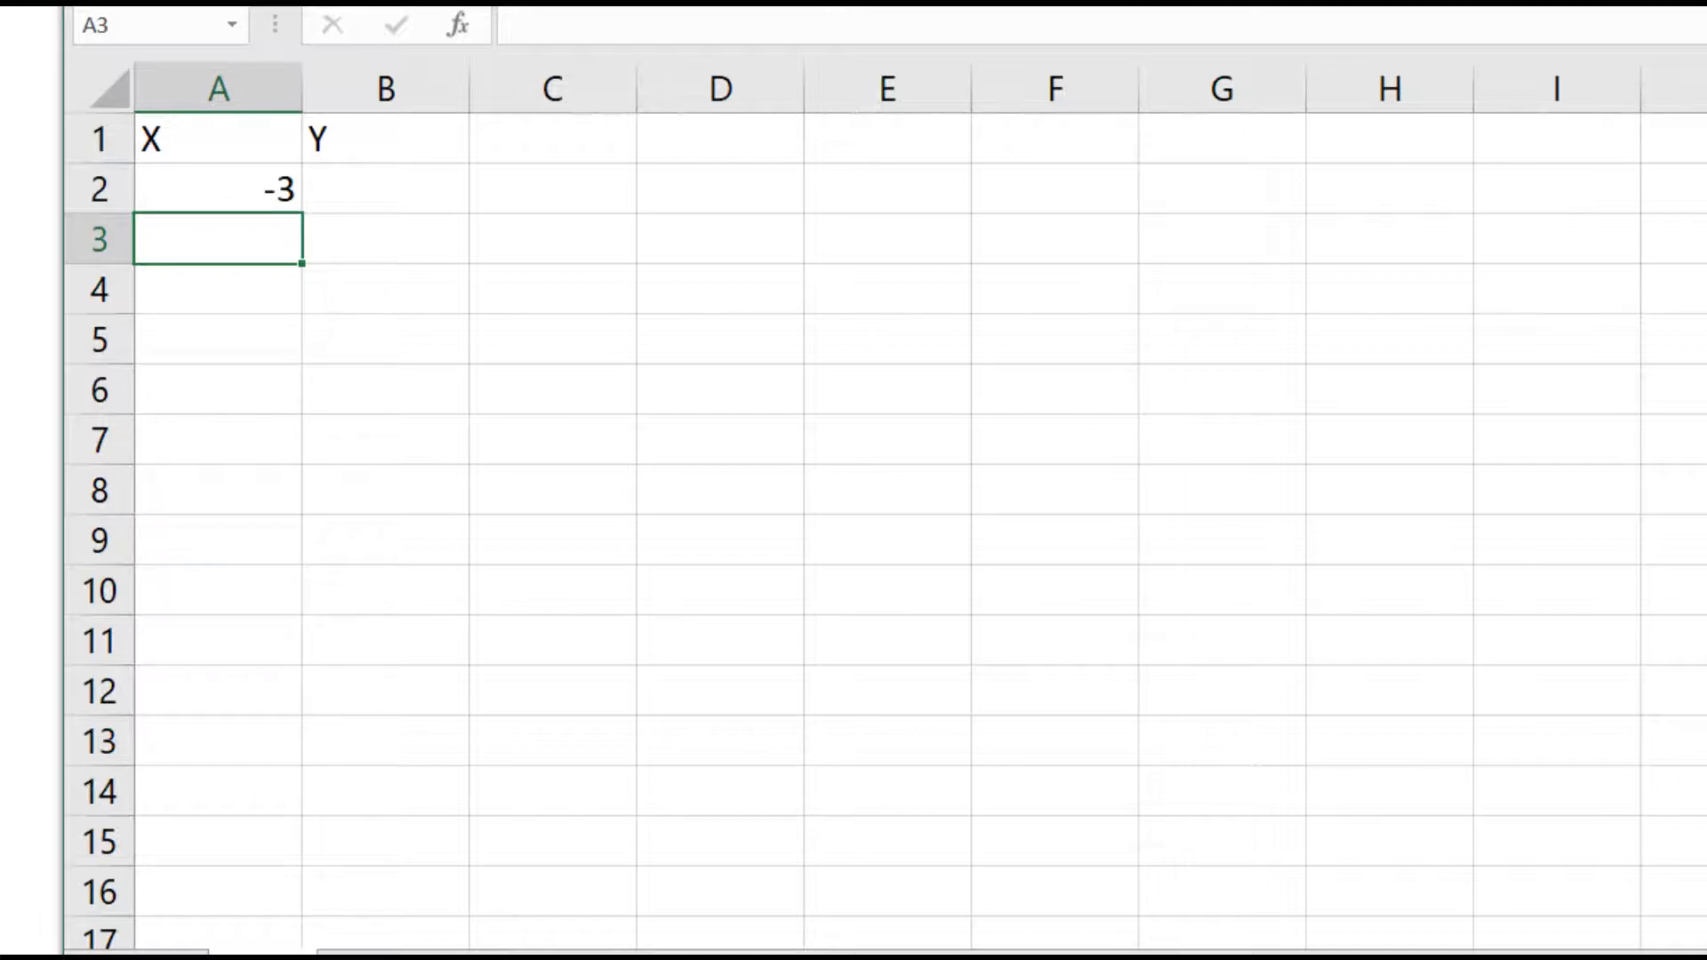
pyautogui.write('=')
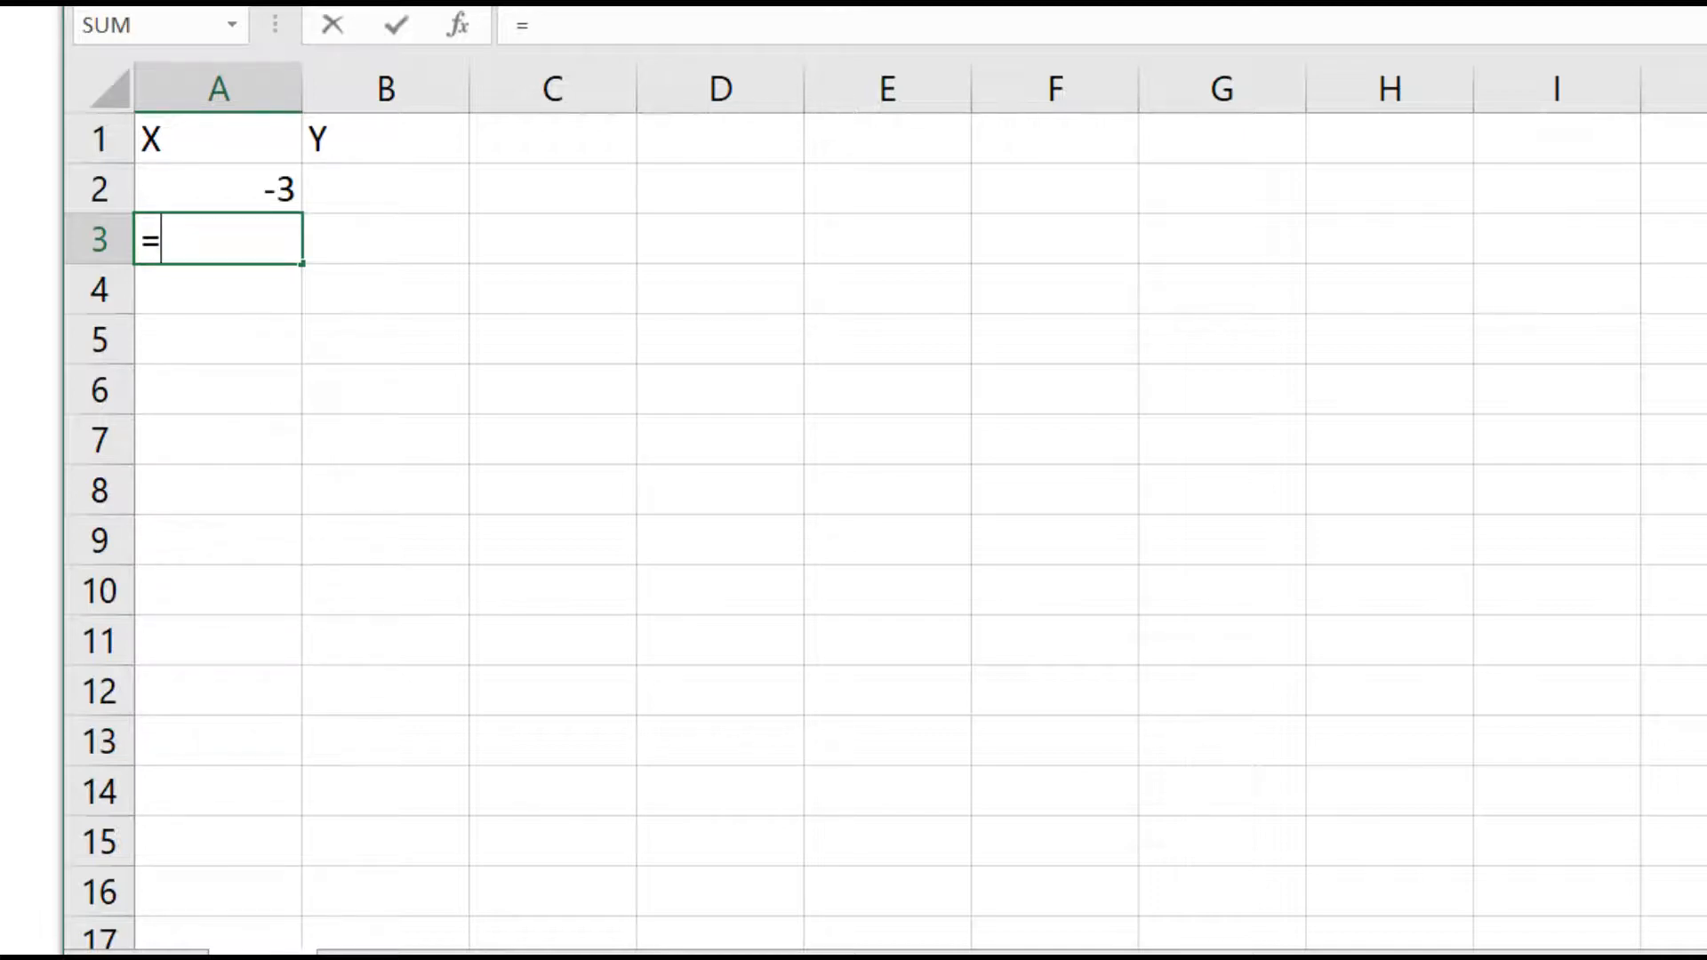
pyautogui.press('Up')
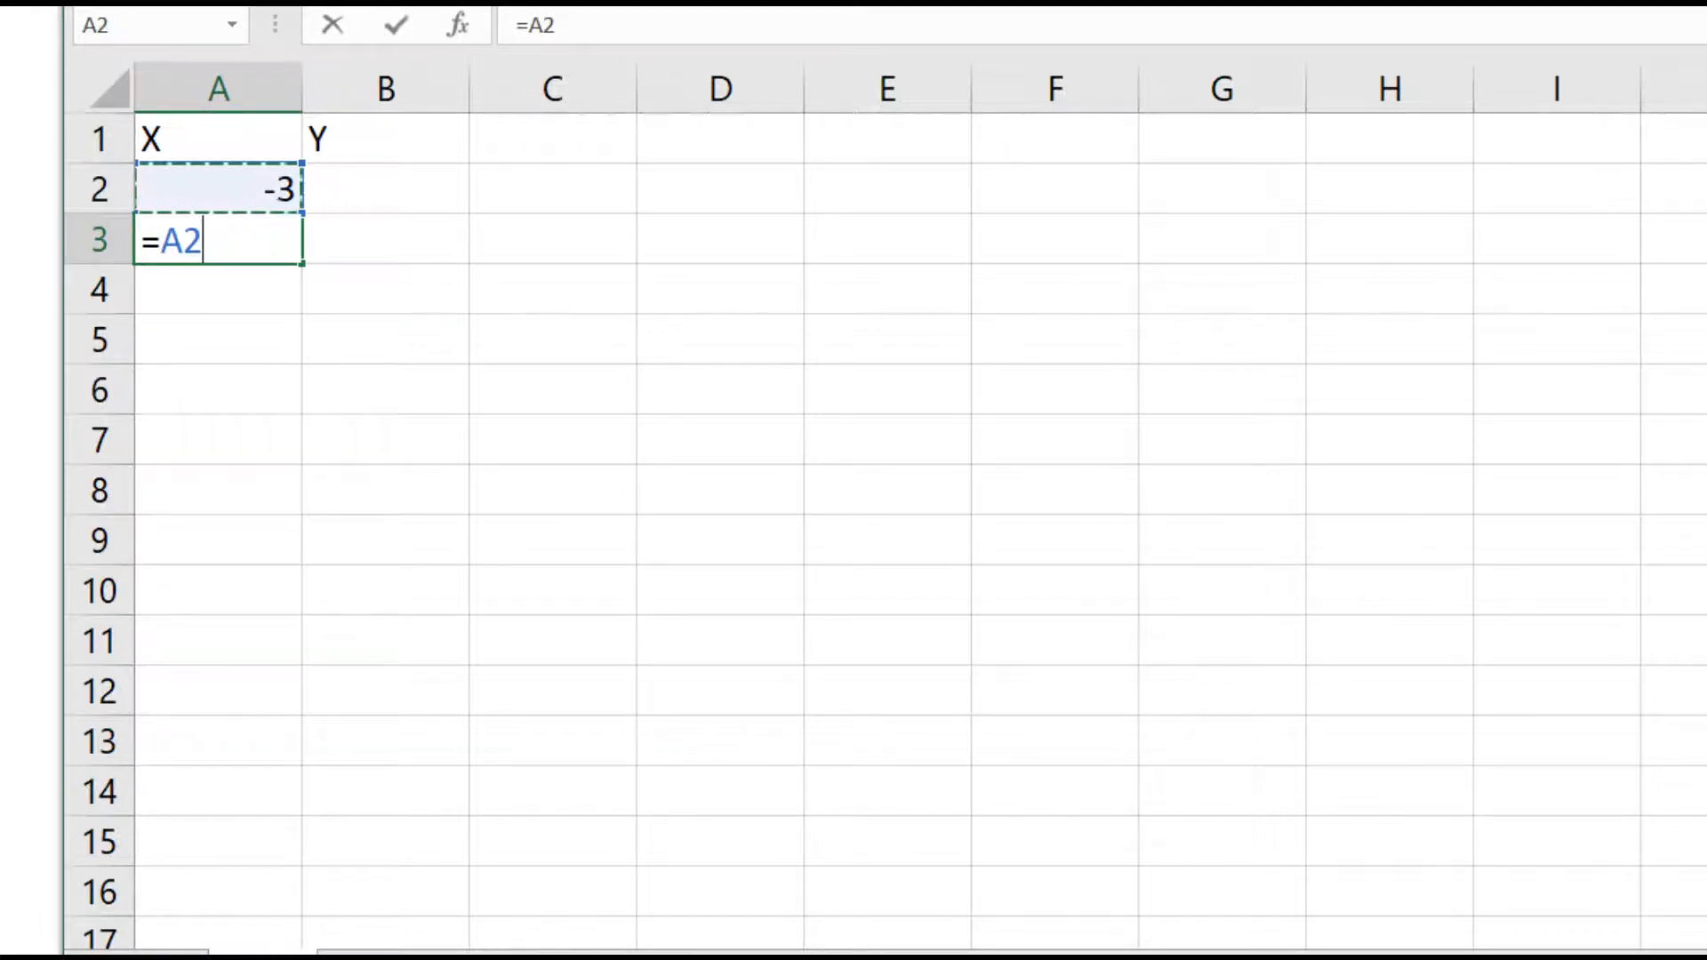
pyautogui.write('+0.5')
pyautogui.press('Return')
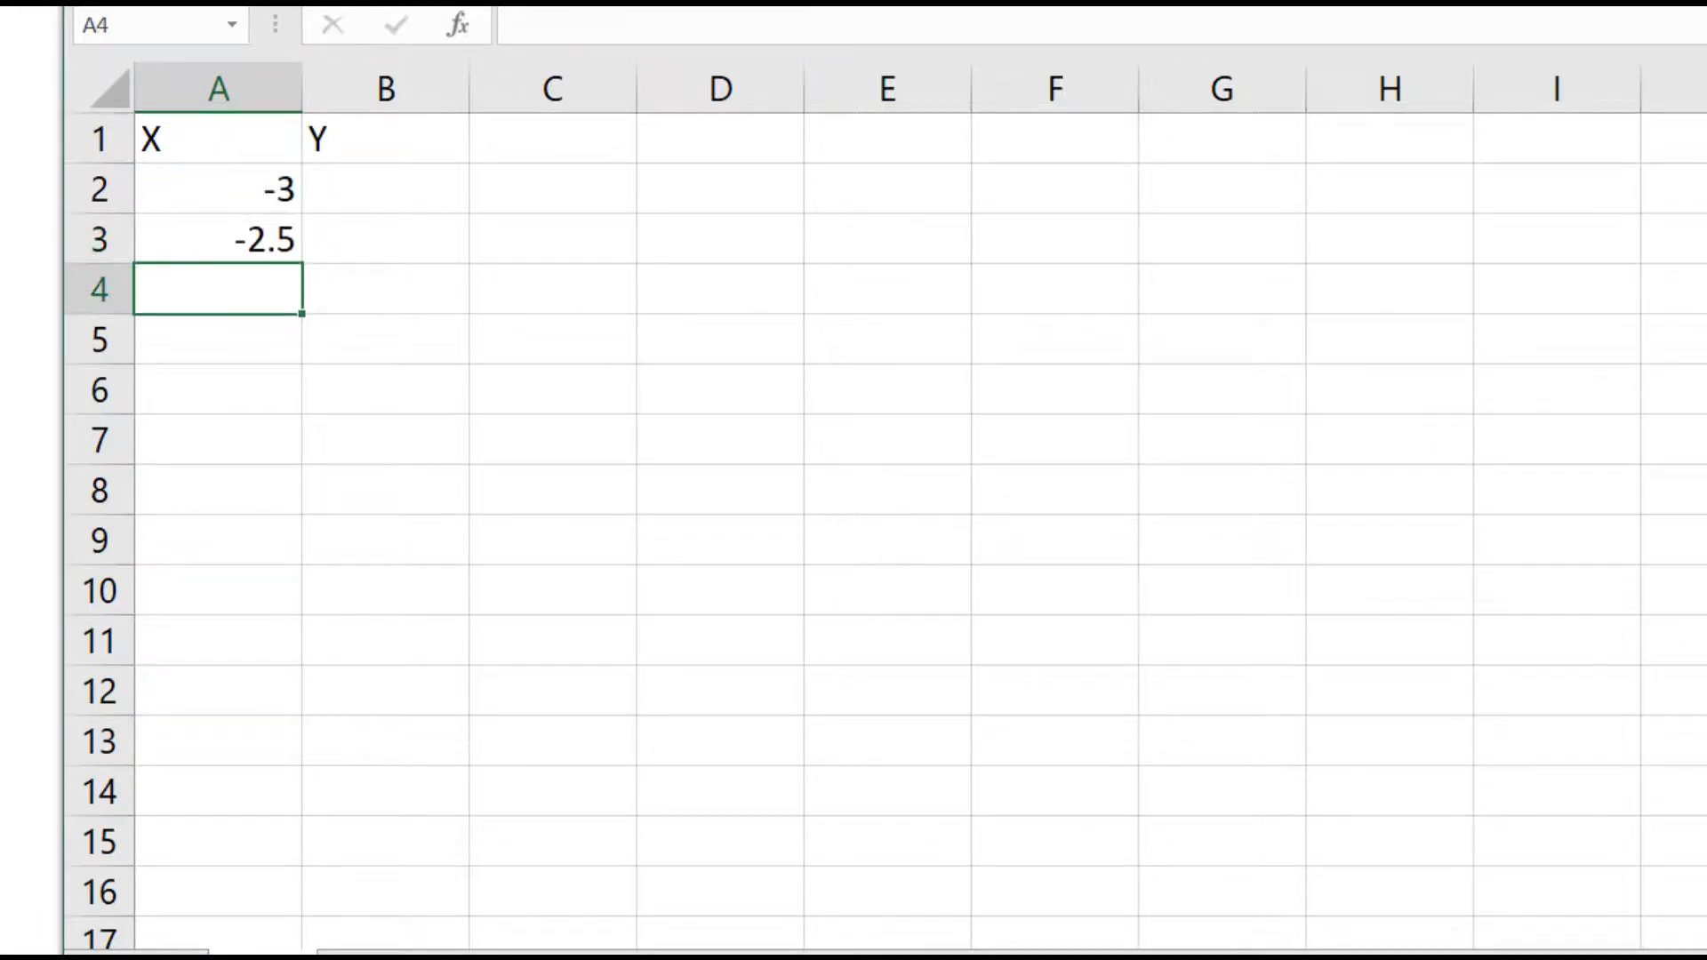
# Step: Fill the A3 formula down to A11, and clear the X values in A2:A11
pyautogui.click(300, 238)
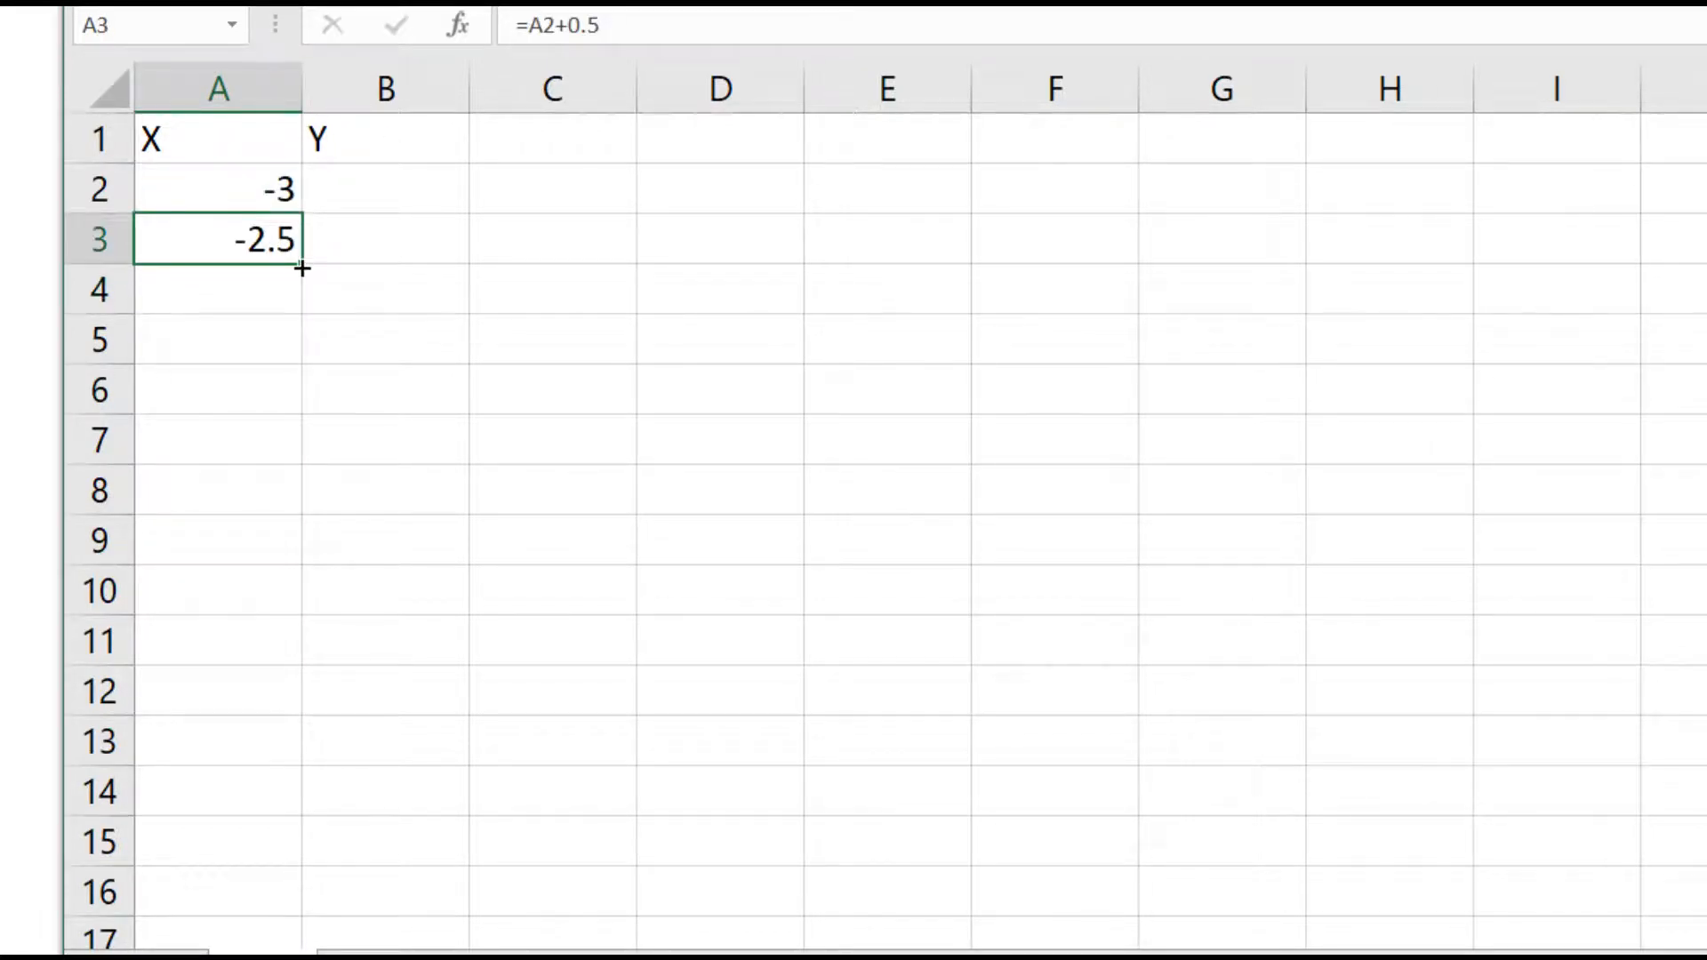
pyautogui.moveTo(303, 283); pyautogui.dragTo(299, 682)
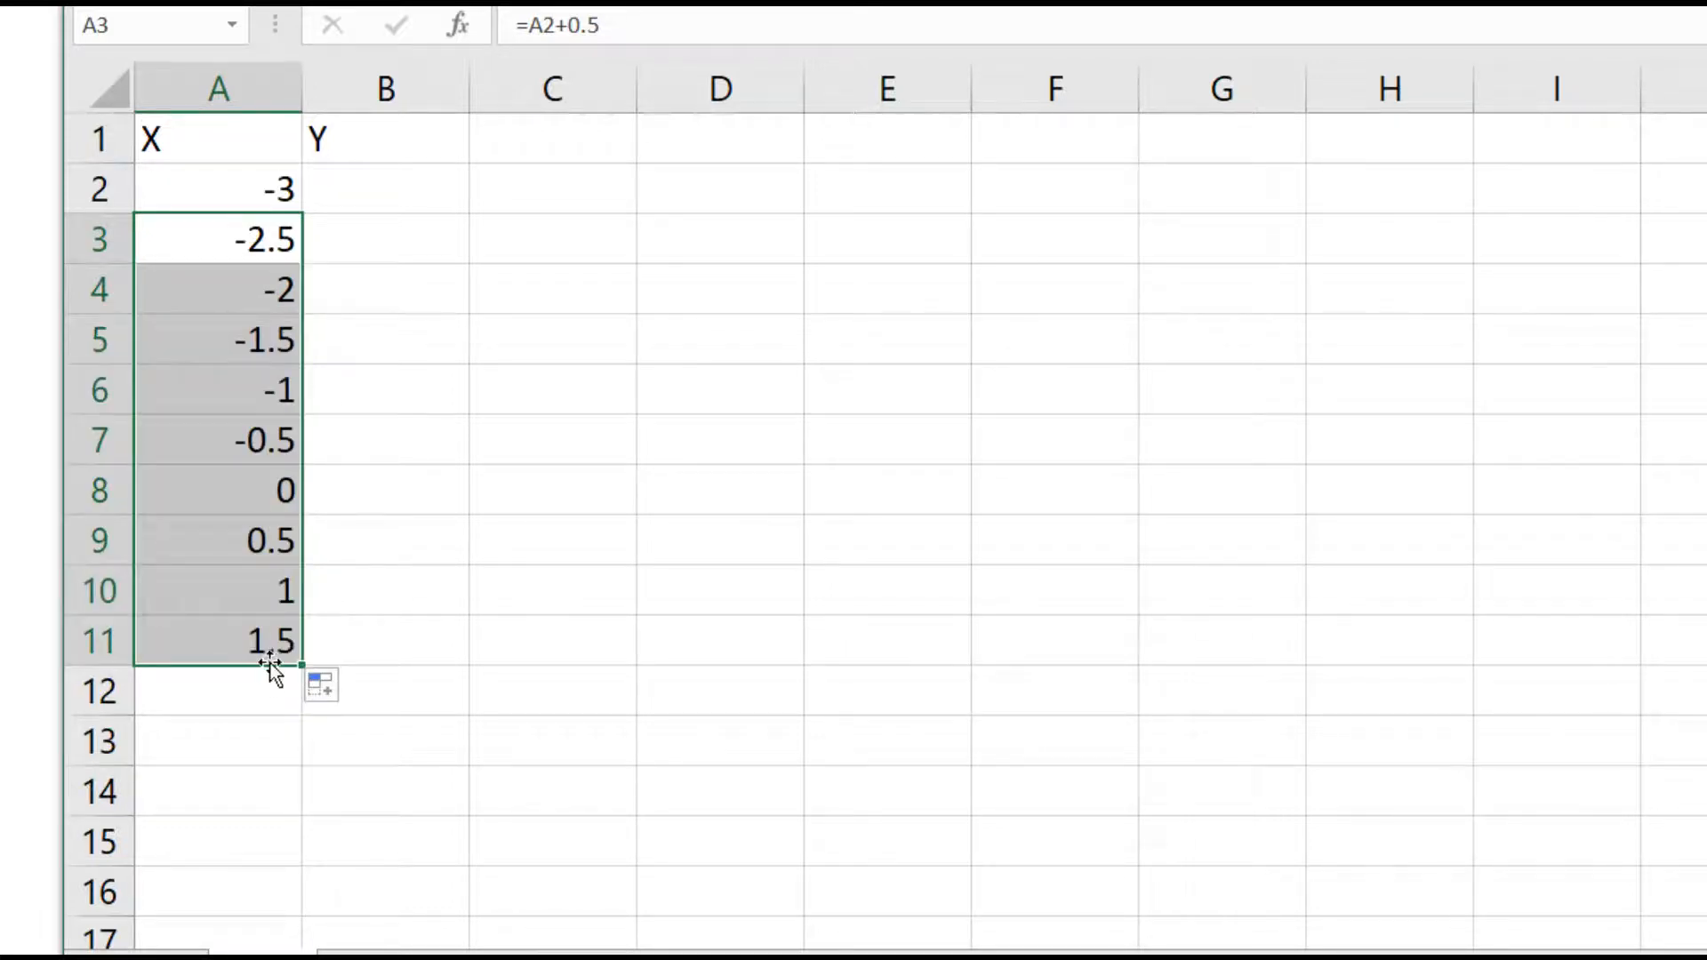
pyautogui.moveTo(254, 190); pyautogui.dragTo(278, 649)
pyautogui.press('Delete')
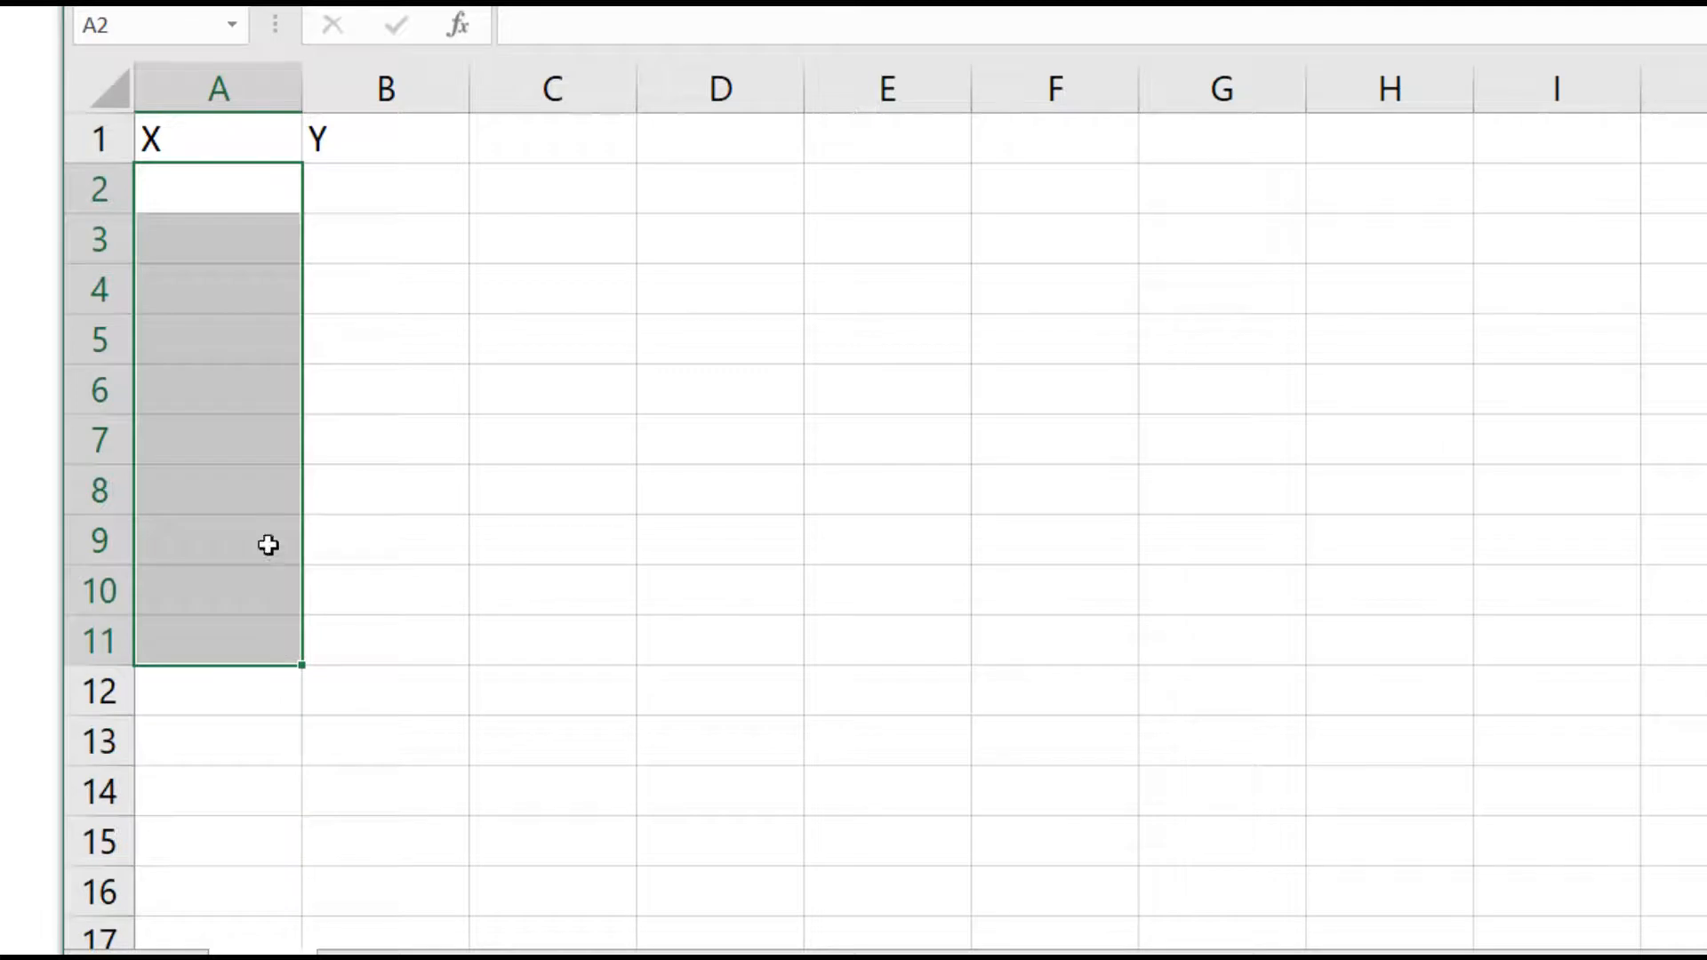
# Step: Enter -3 in cell A2 as the starting X value and keep that cell selected
pyautogui.click(208, 175)
pyautogui.write('-3')
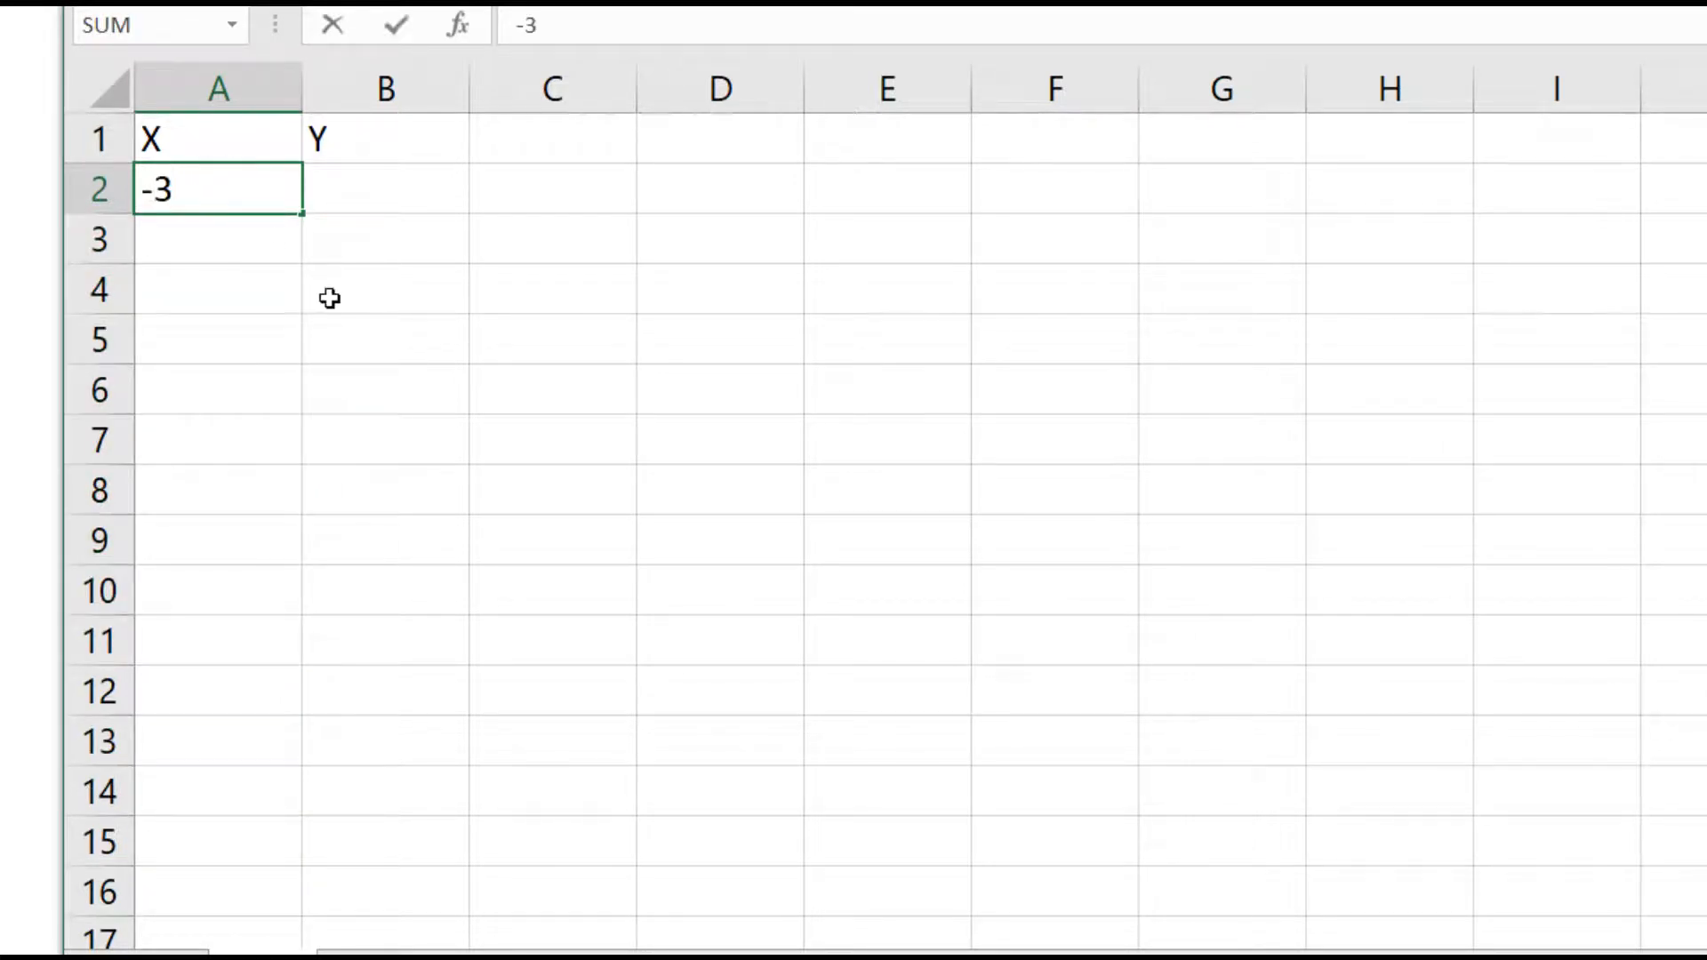
pyautogui.click(372, 360)
pyautogui.click(238, 189)
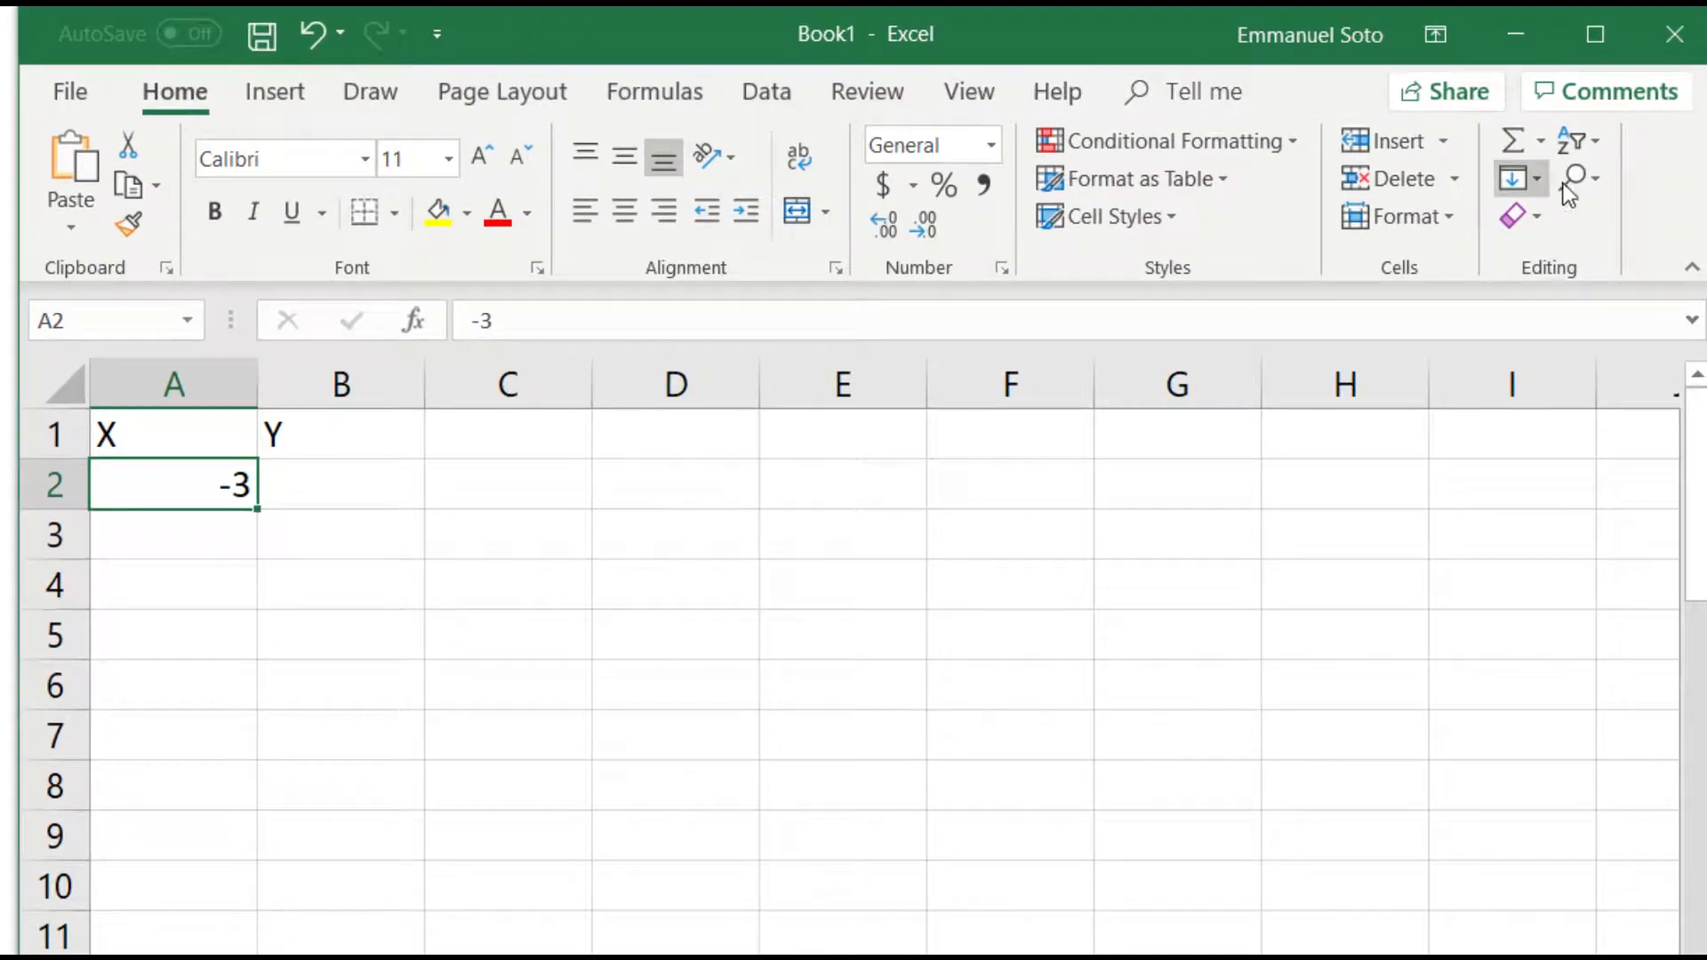
# Step: Fill a linear series down the column from A2 with a step value of 0.5 and a stop value of 3
pyautogui.click(1517, 179)
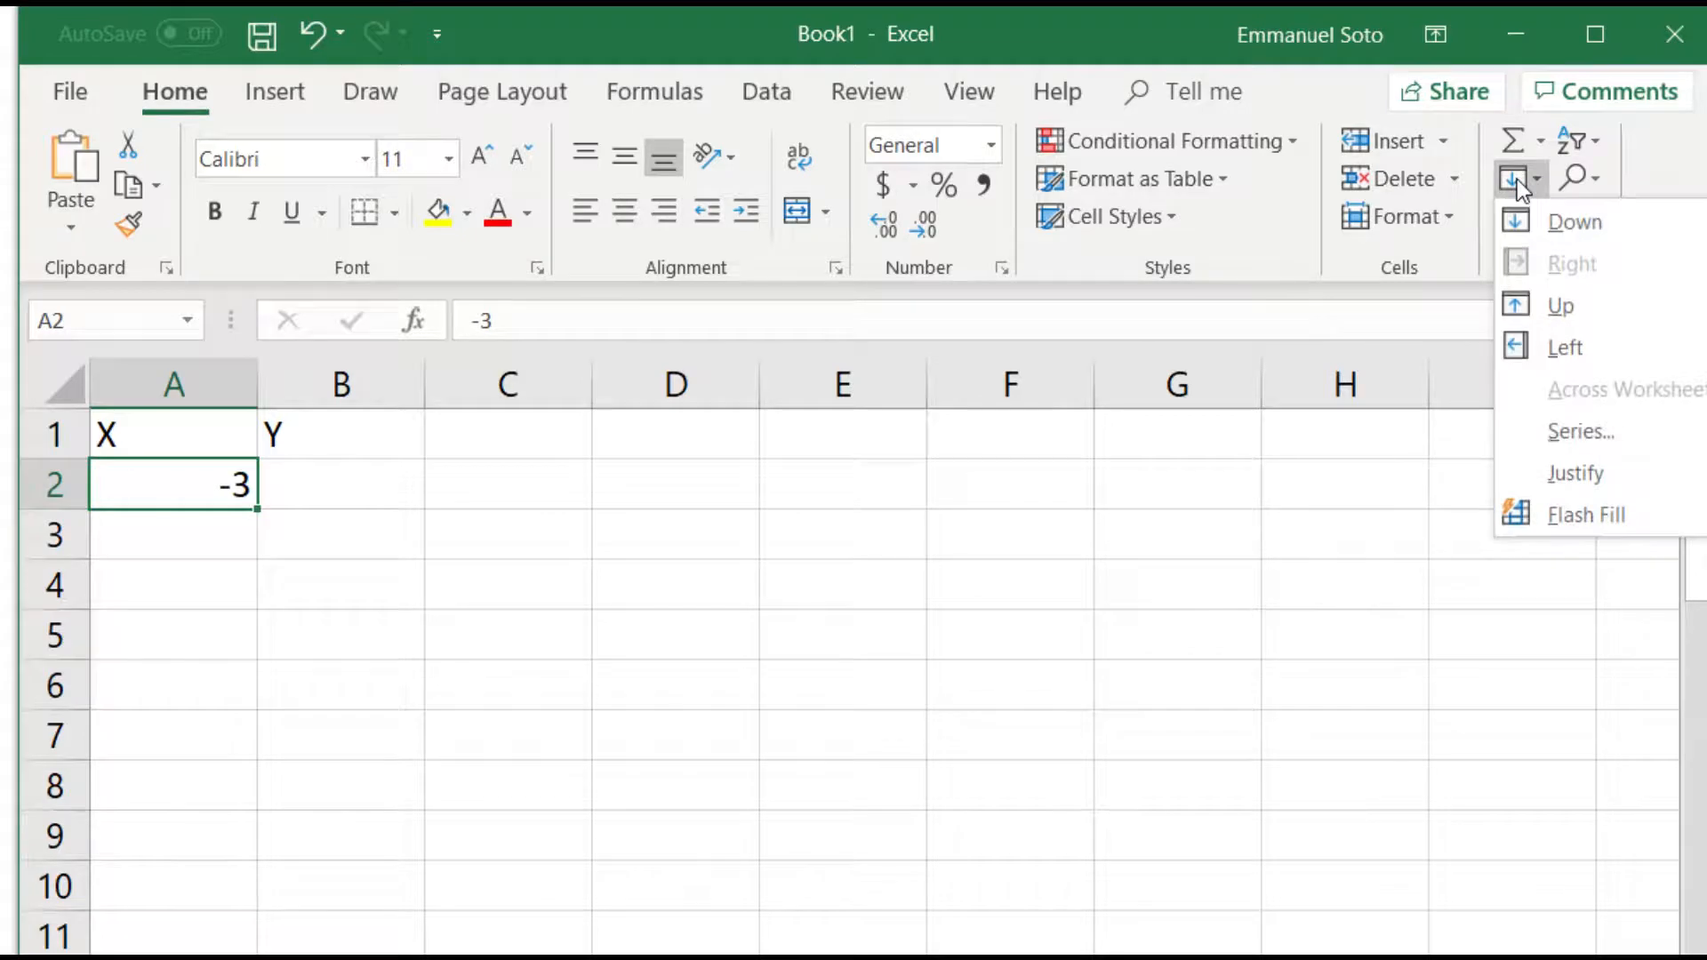
pyautogui.click(1513, 179)
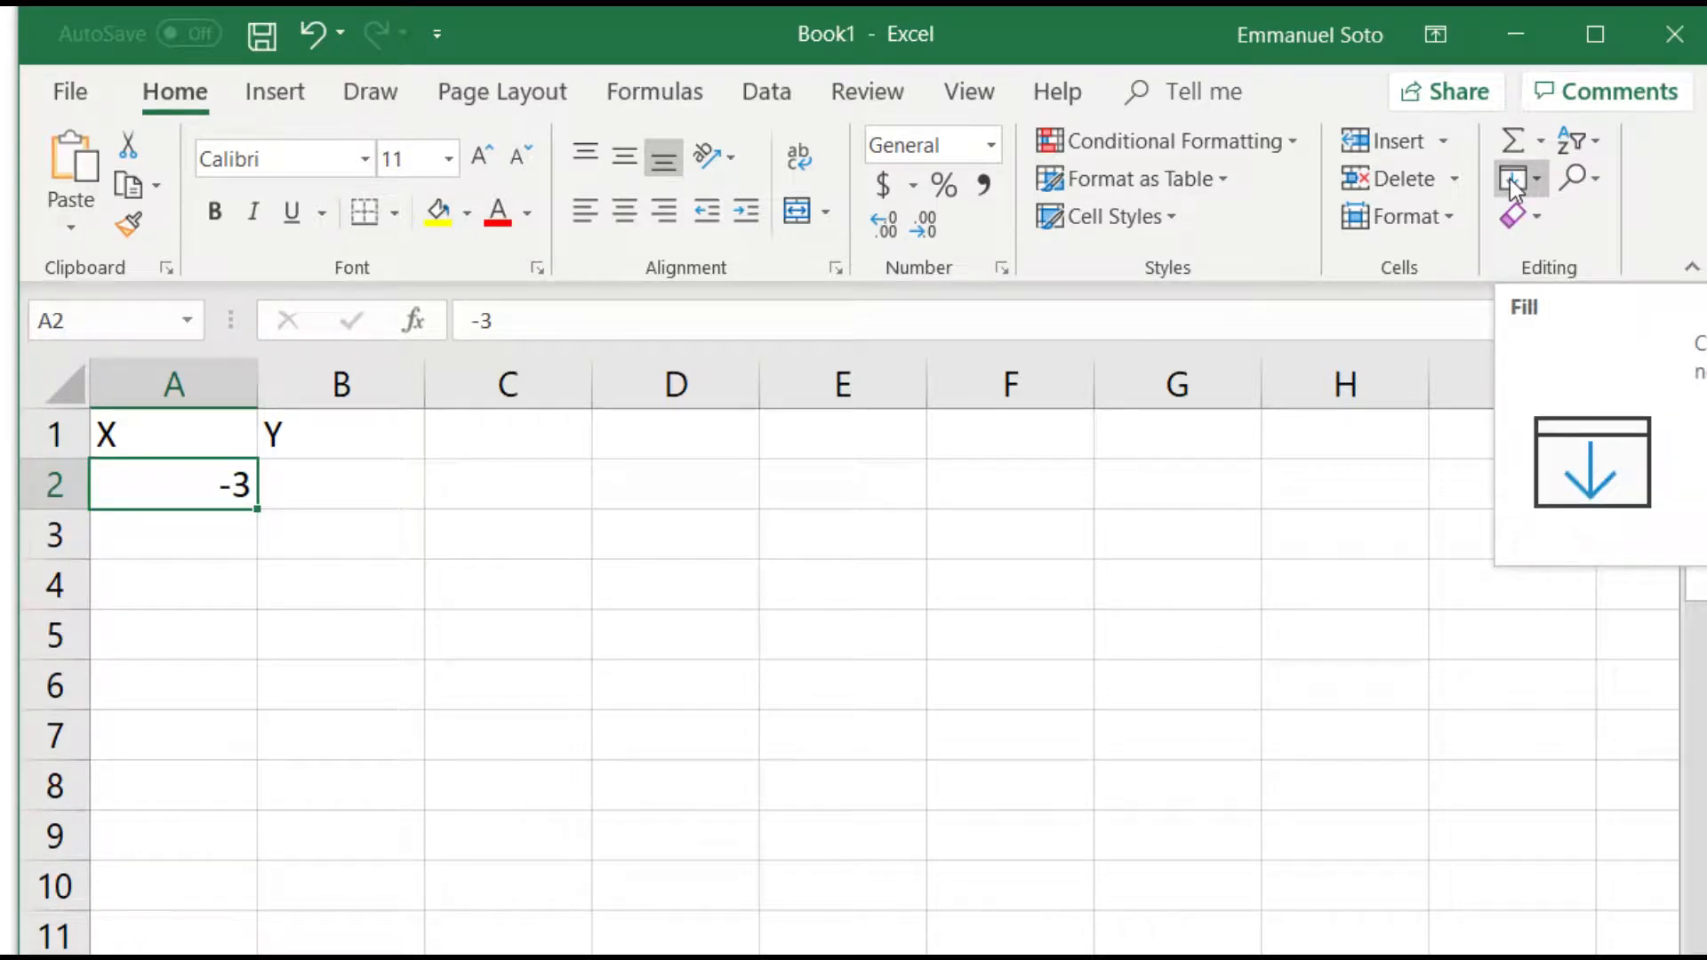
pyautogui.click(1515, 181)
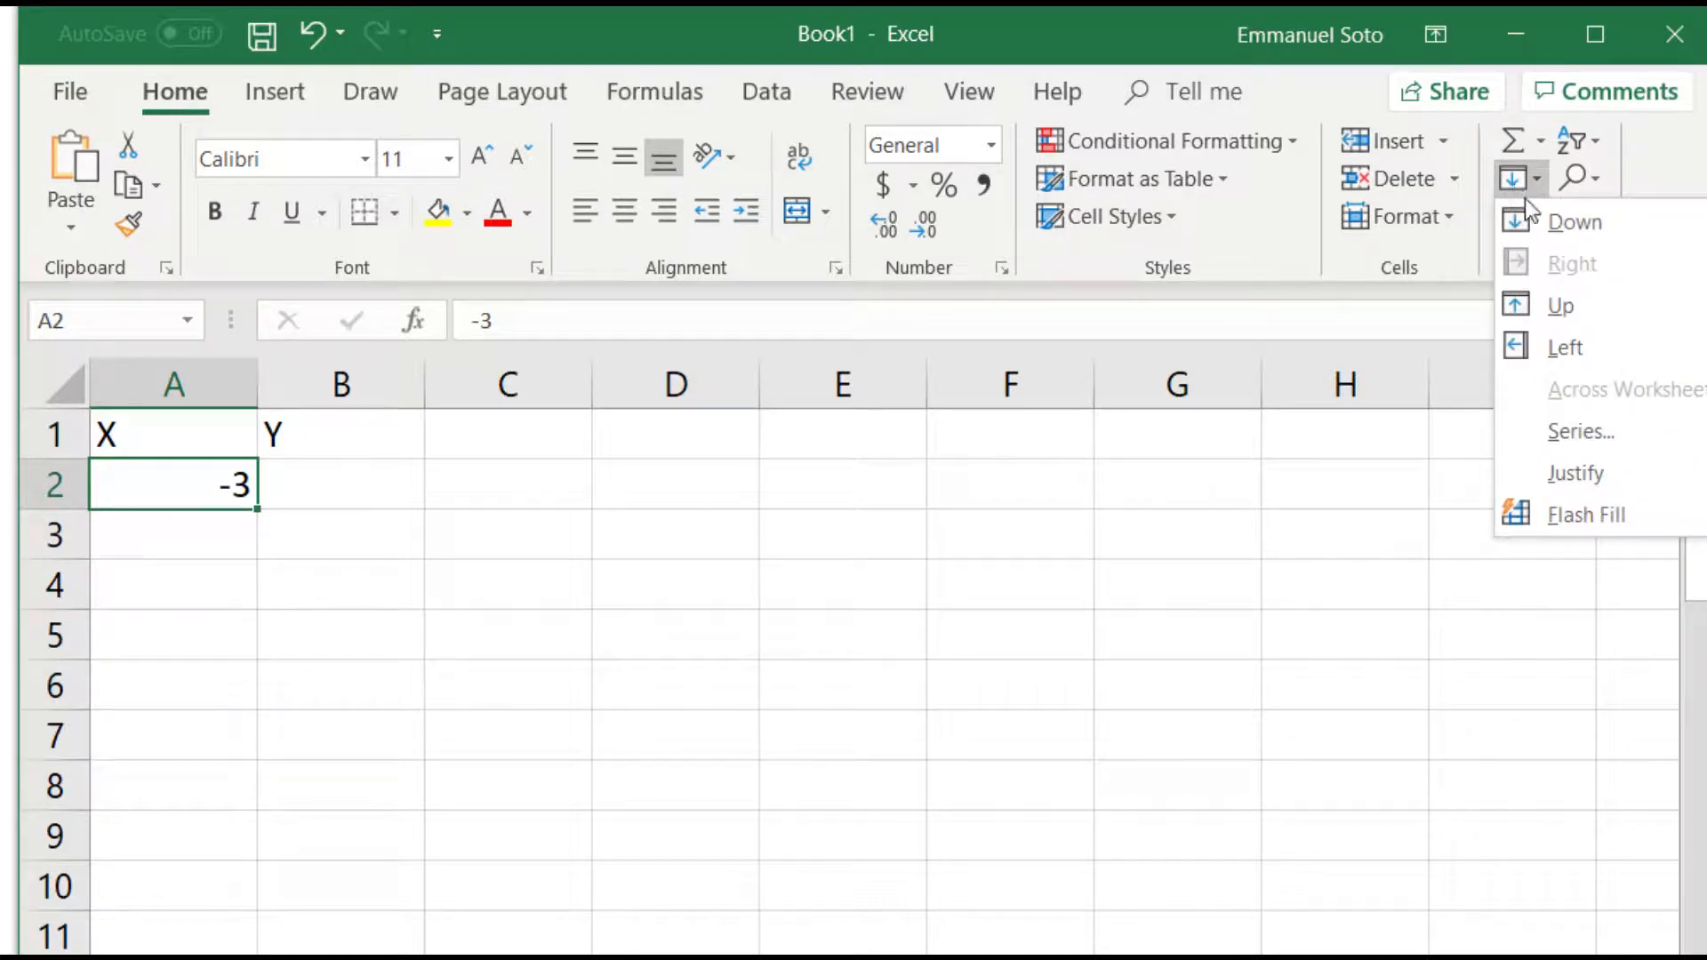
pyautogui.click(1582, 434)
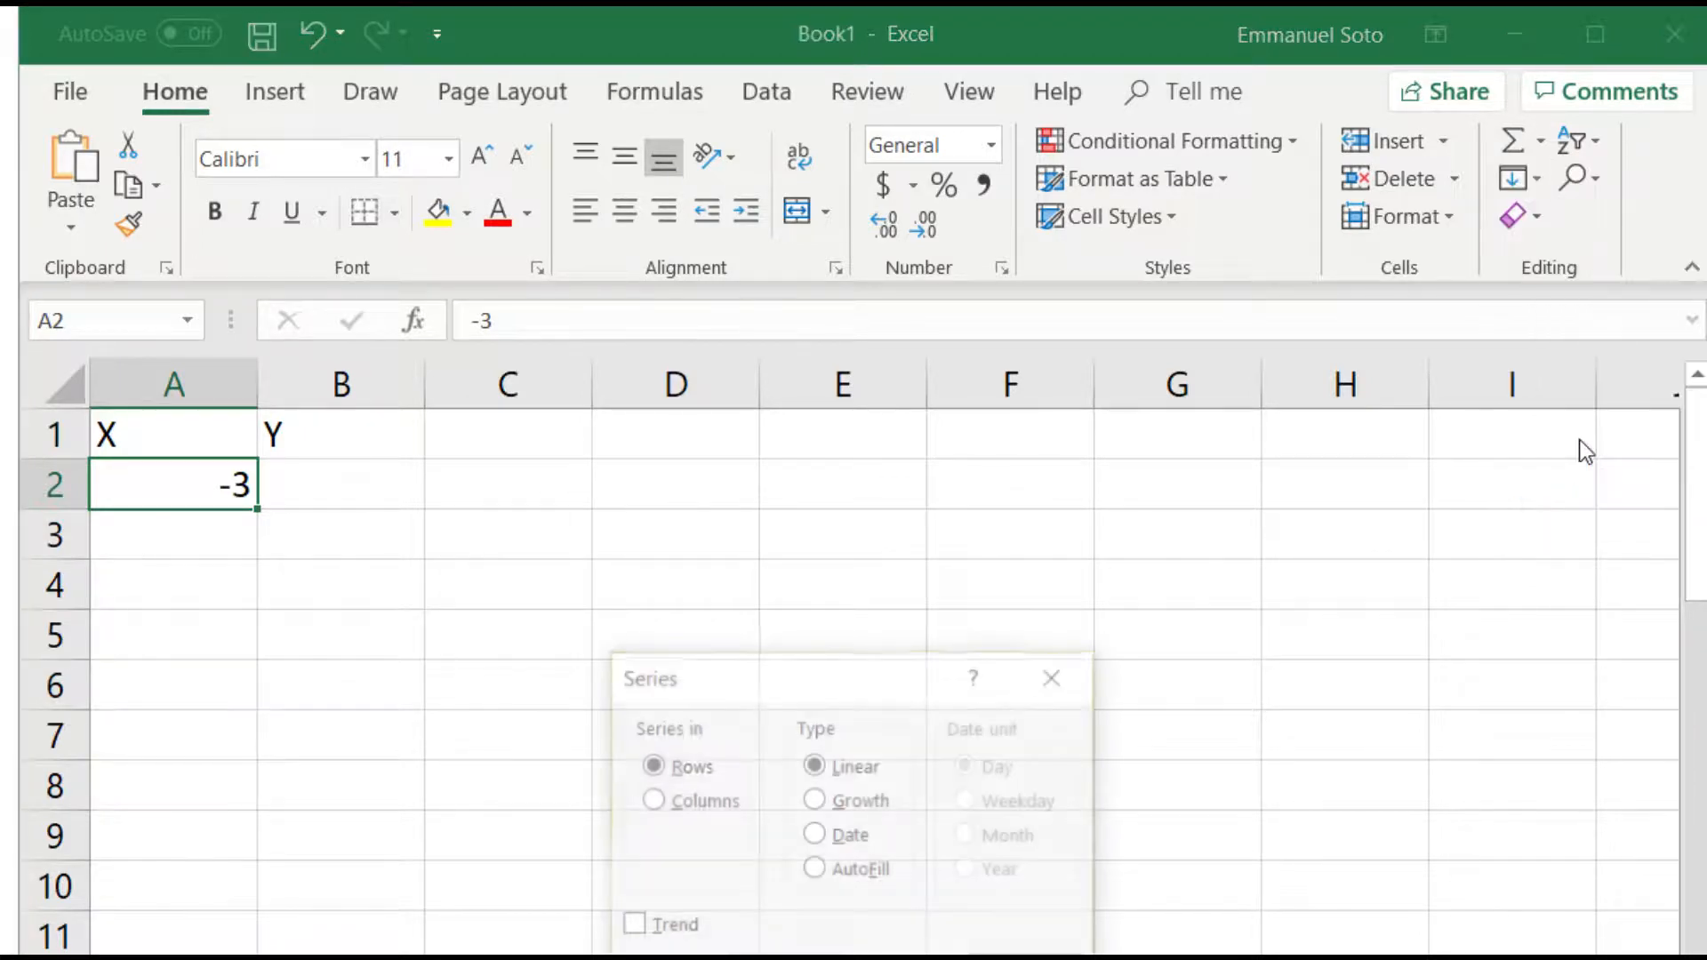
pyautogui.moveTo(788, 674); pyautogui.dragTo(830, 345)
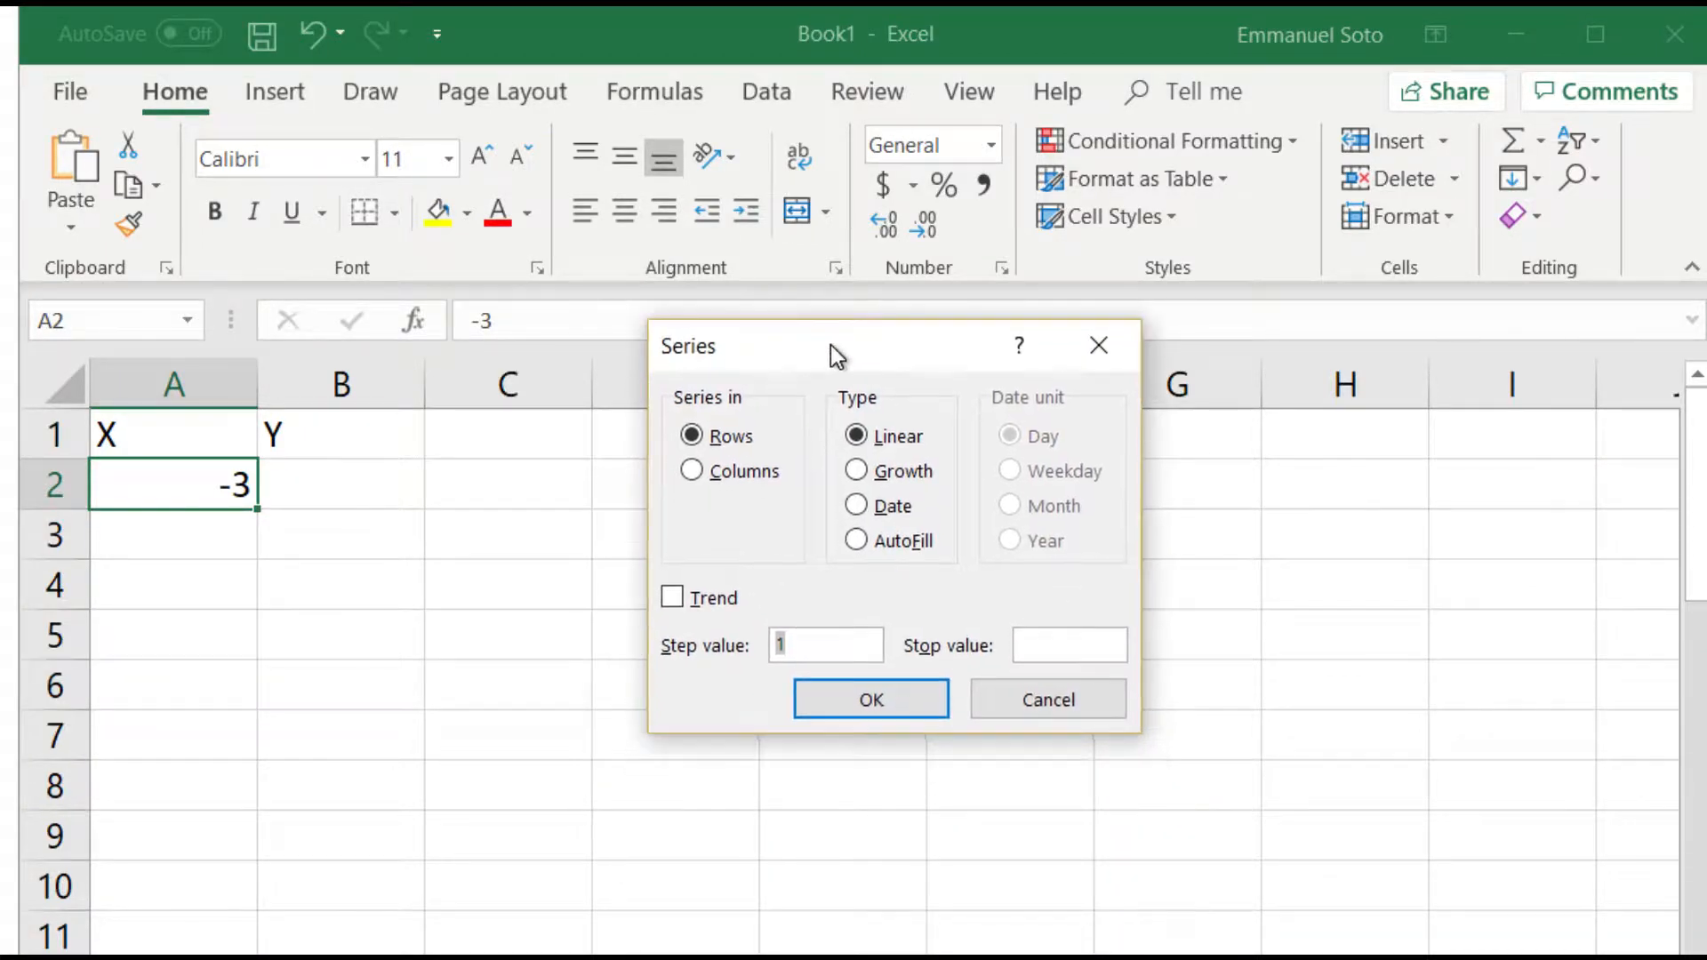
pyautogui.click(694, 473)
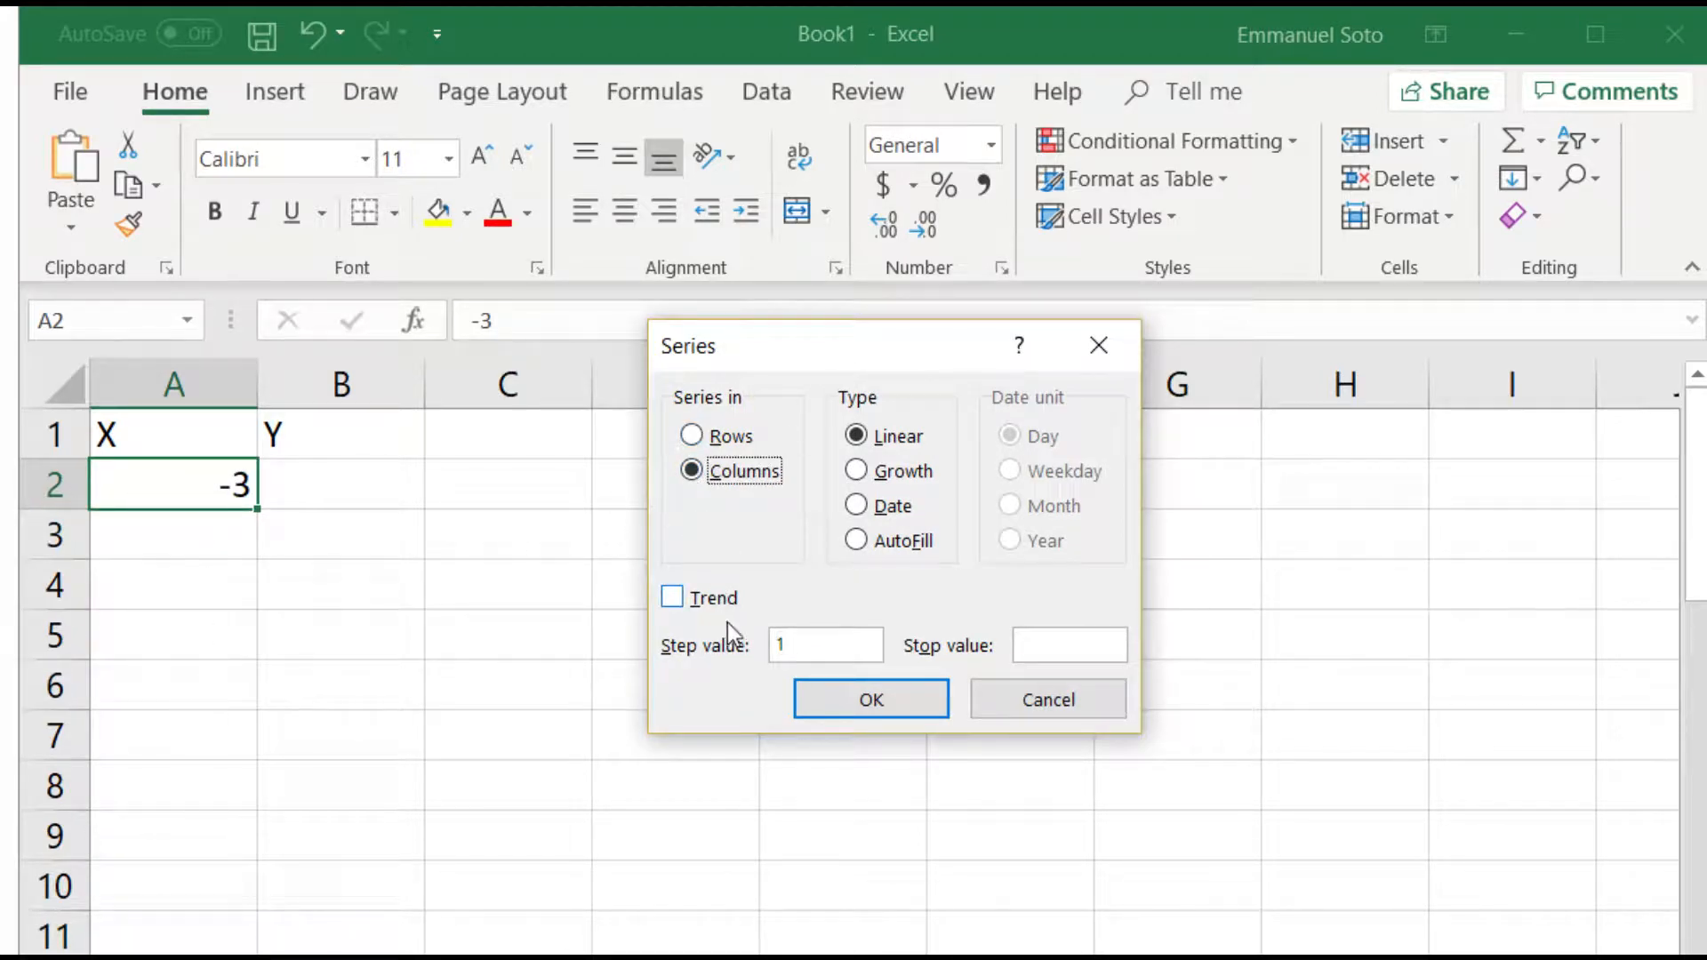
pyautogui.hotkey('alt', 's')
pyautogui.press('BackSpace')
pyautogui.click(872, 698)
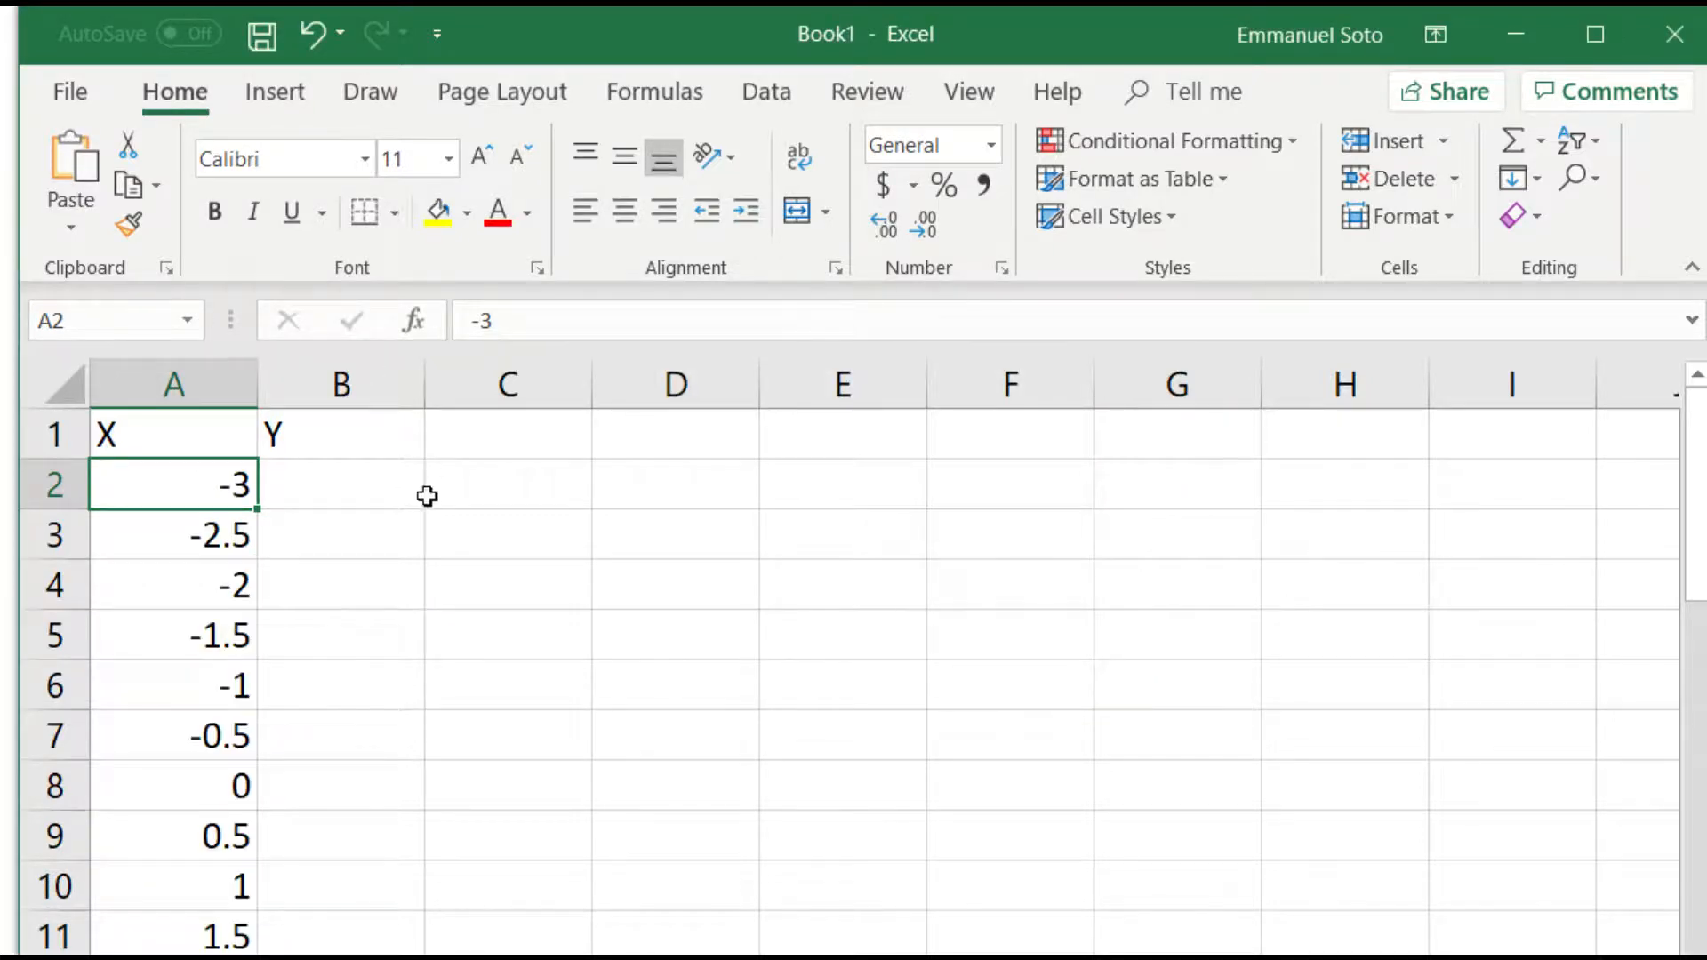
# Step: Enter the formula =NORM.DIST(A2,0,1,FALSE) in cell B2 under the Y header
pyautogui.scroll(-3, 428, 511)
pyautogui.scroll(3, 430, 522)
pyautogui.scroll(-1, 427, 545)
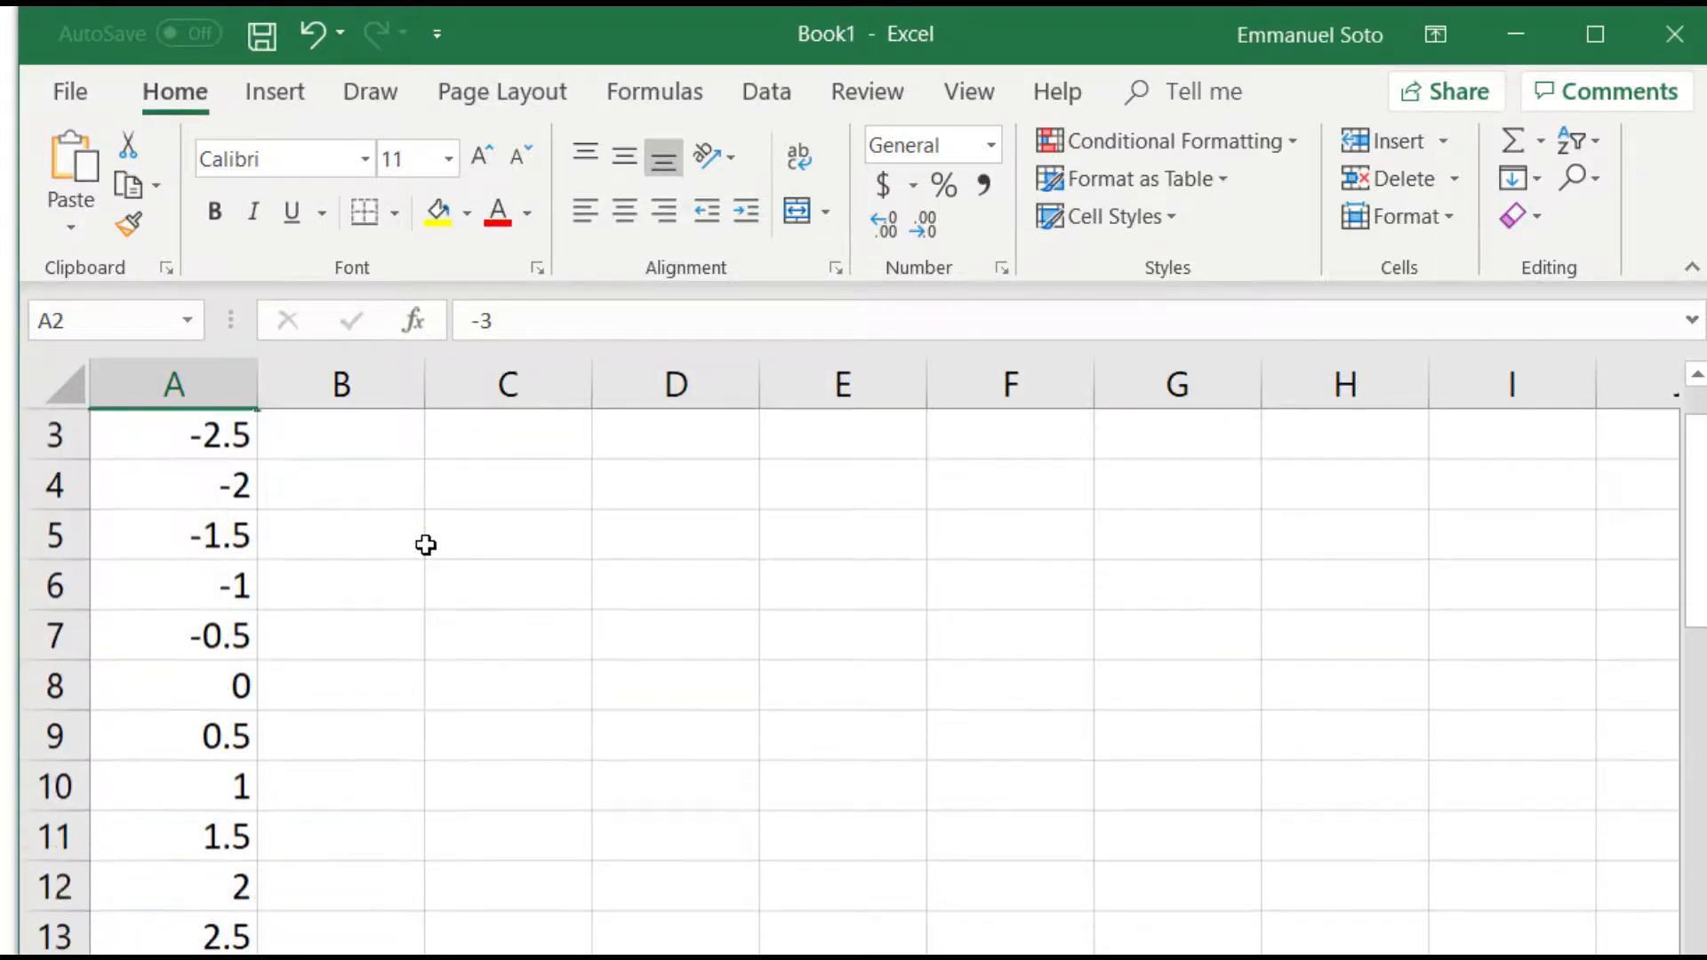
pyautogui.scroll(-1, 426, 545)
pyautogui.scroll(2, 424, 545)
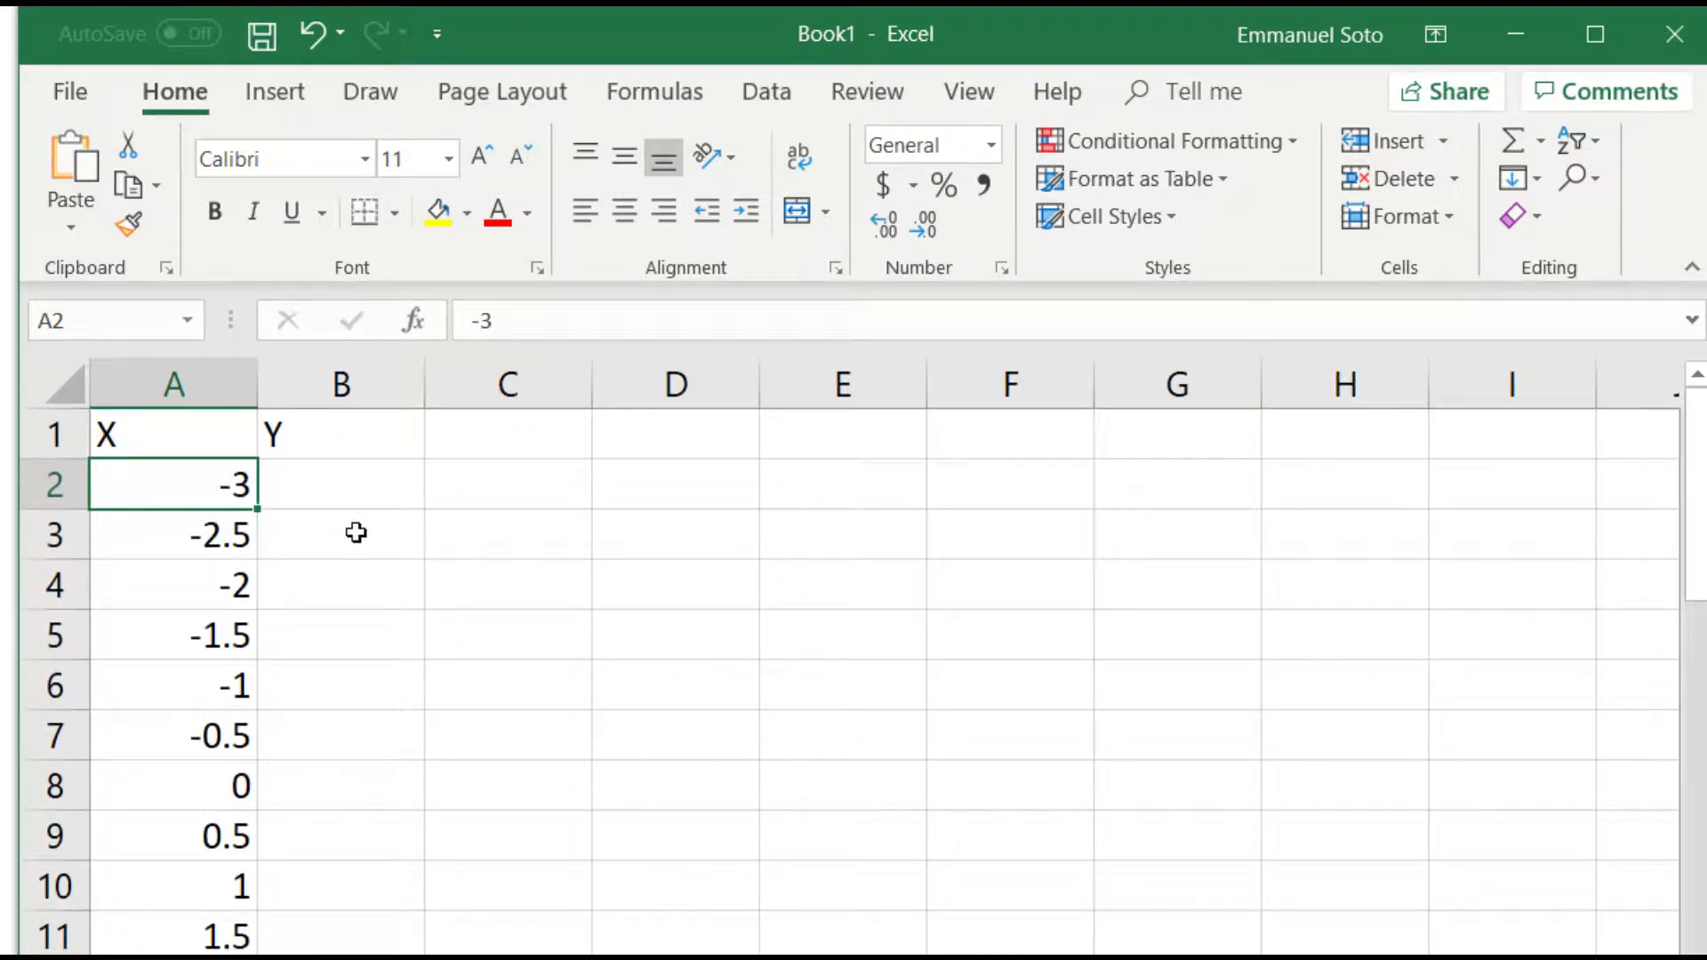
pyautogui.click(341, 493)
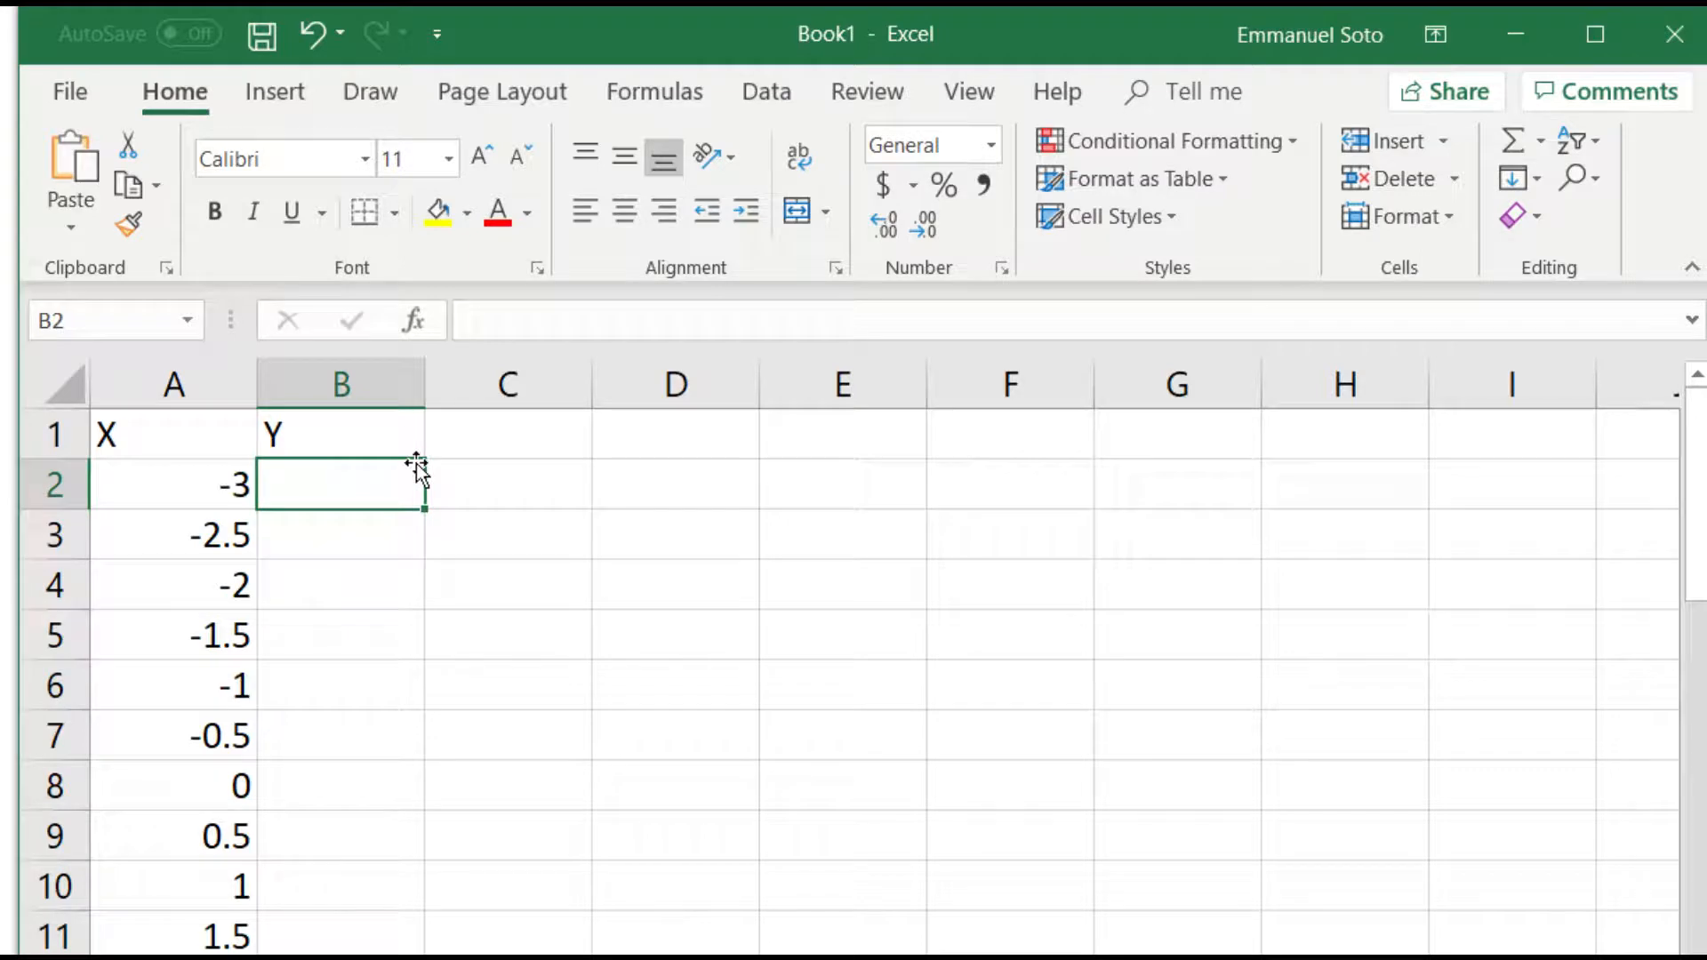
pyautogui.write('=')
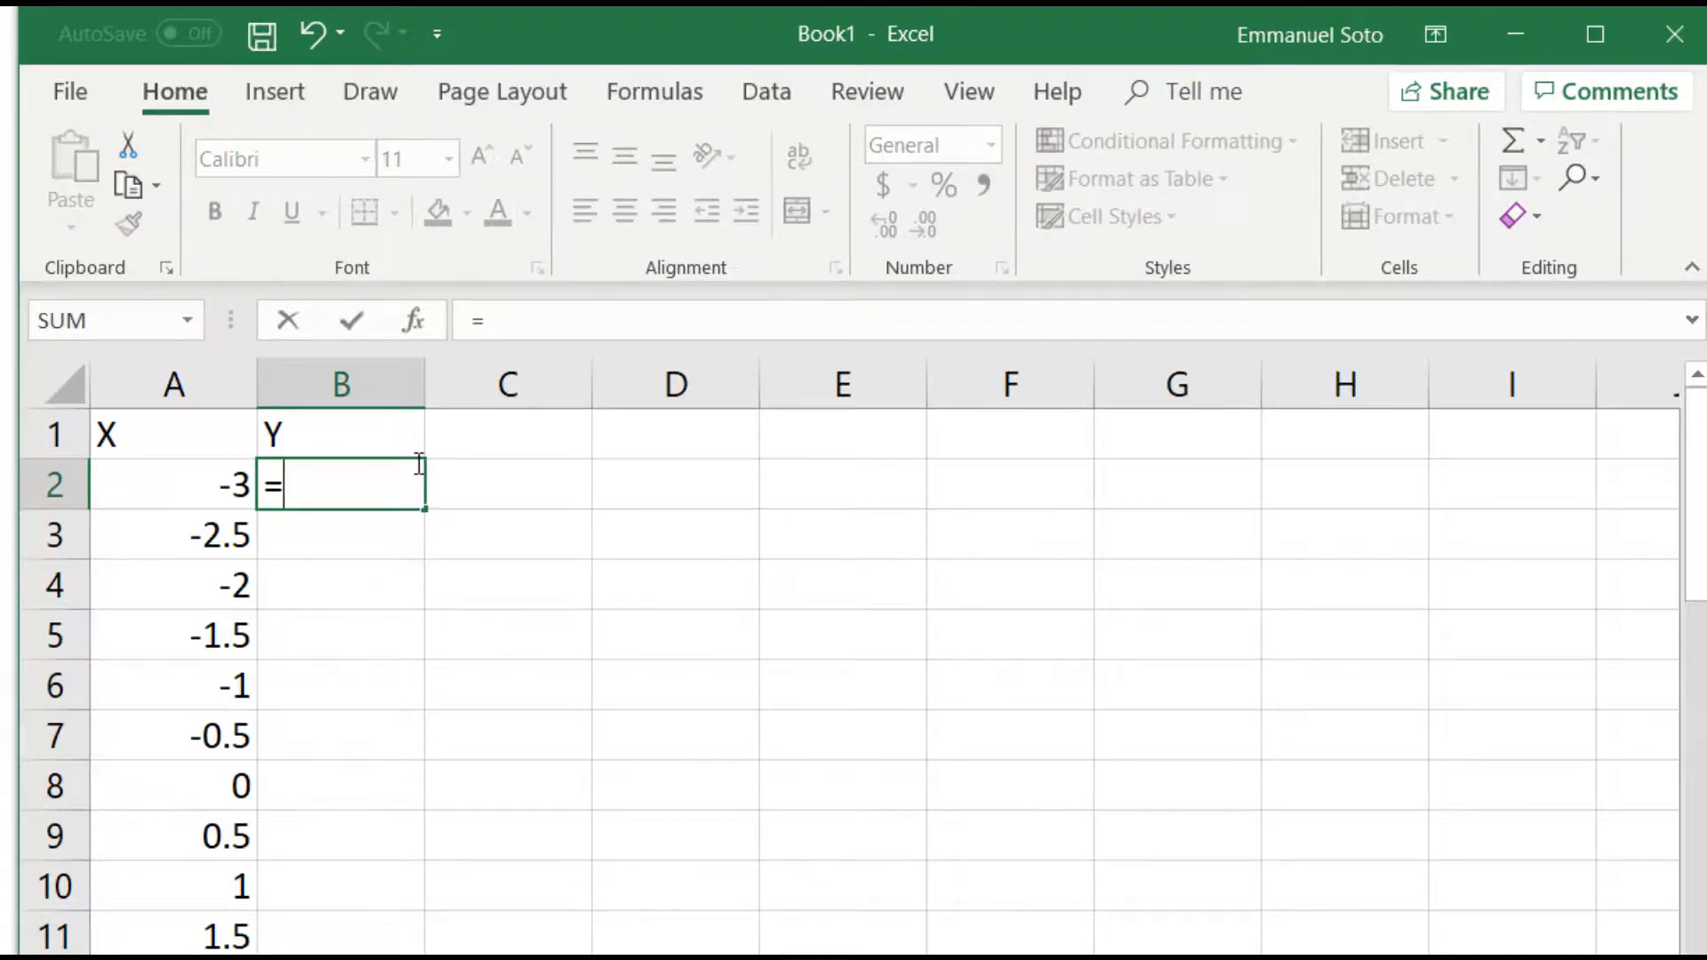
pyautogui.write('norm.dist')
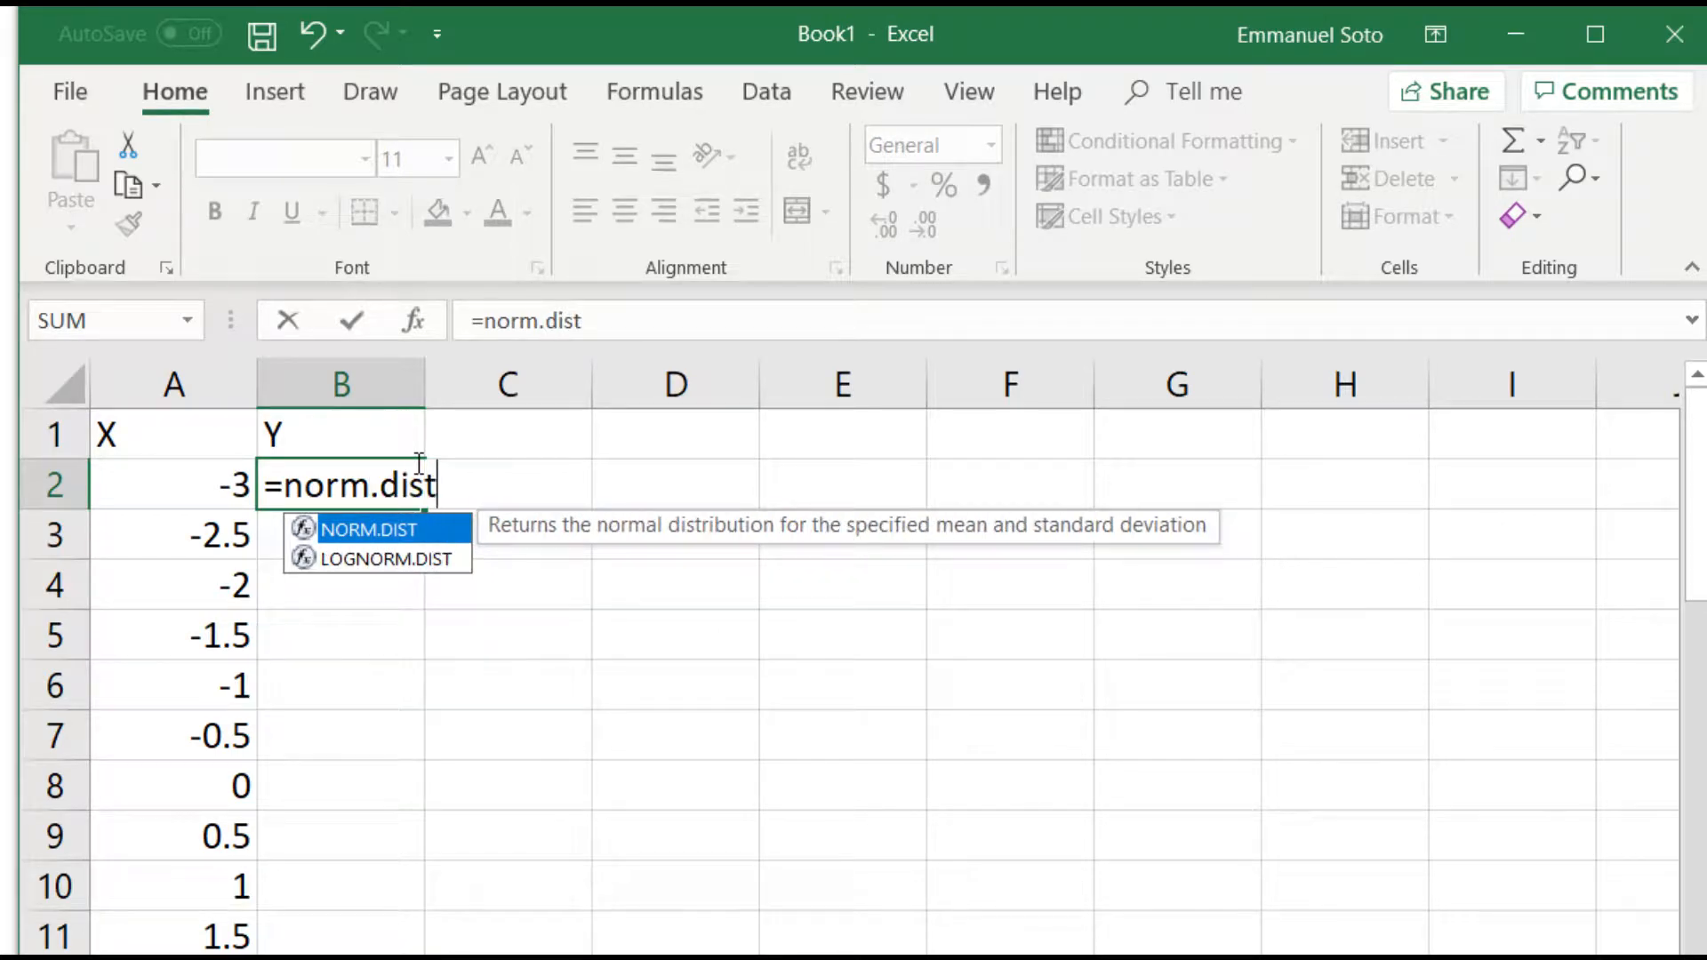
pyautogui.write('(')
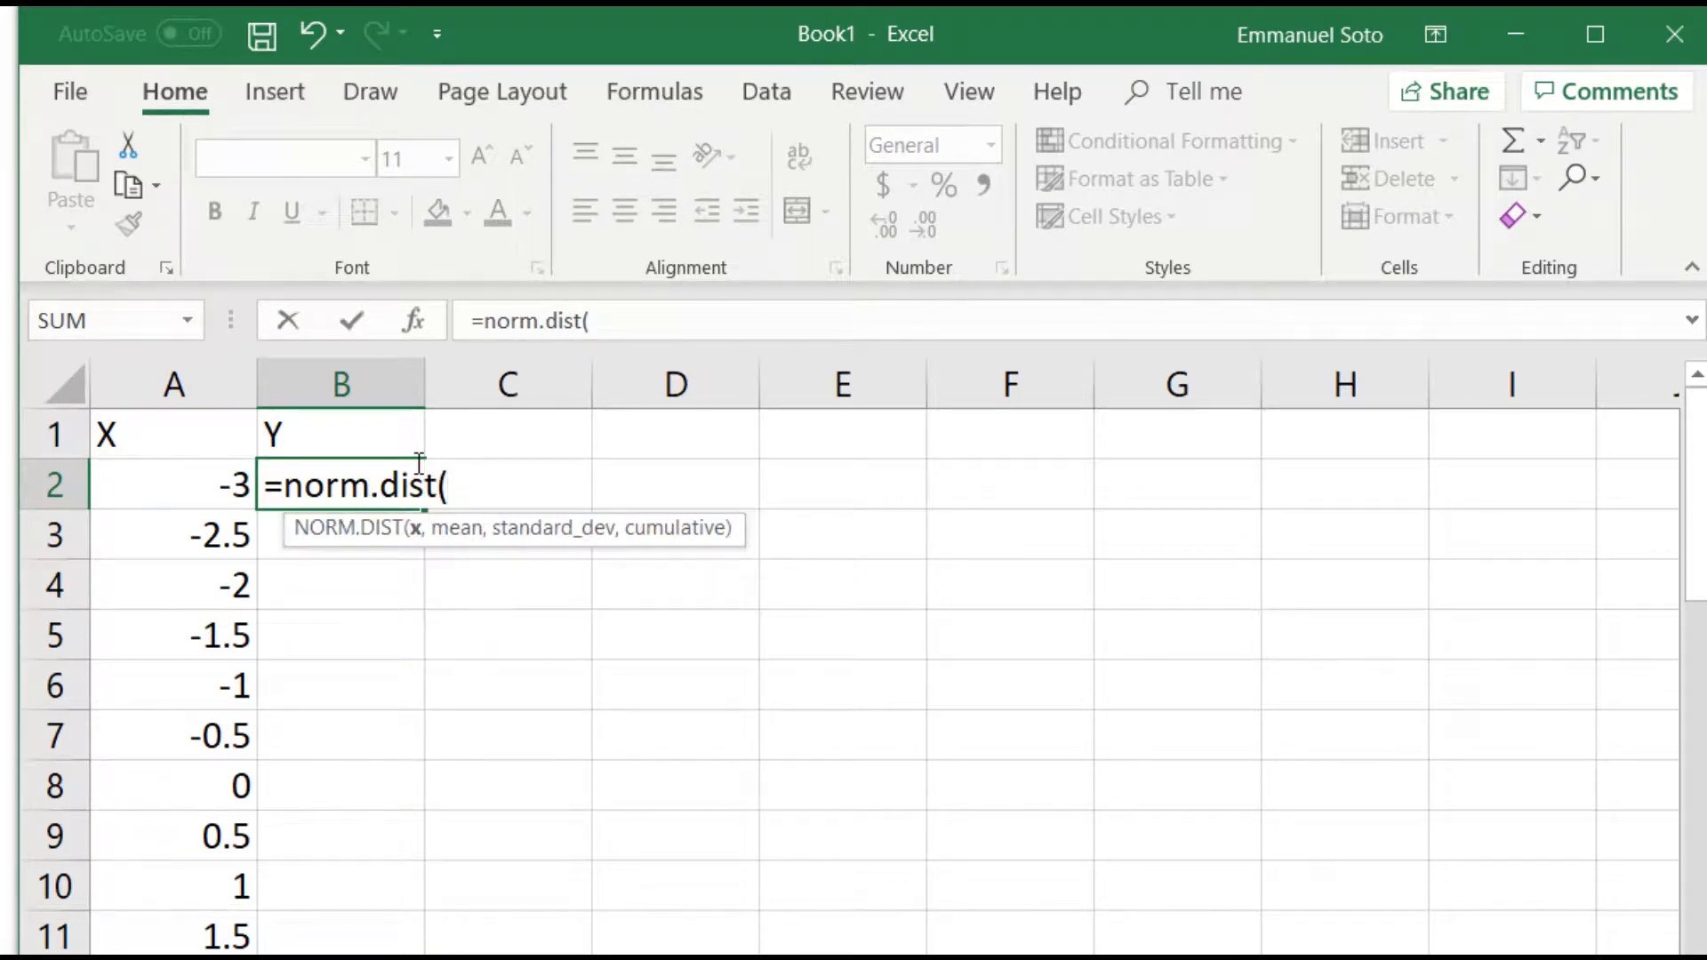
pyautogui.click(198, 474)
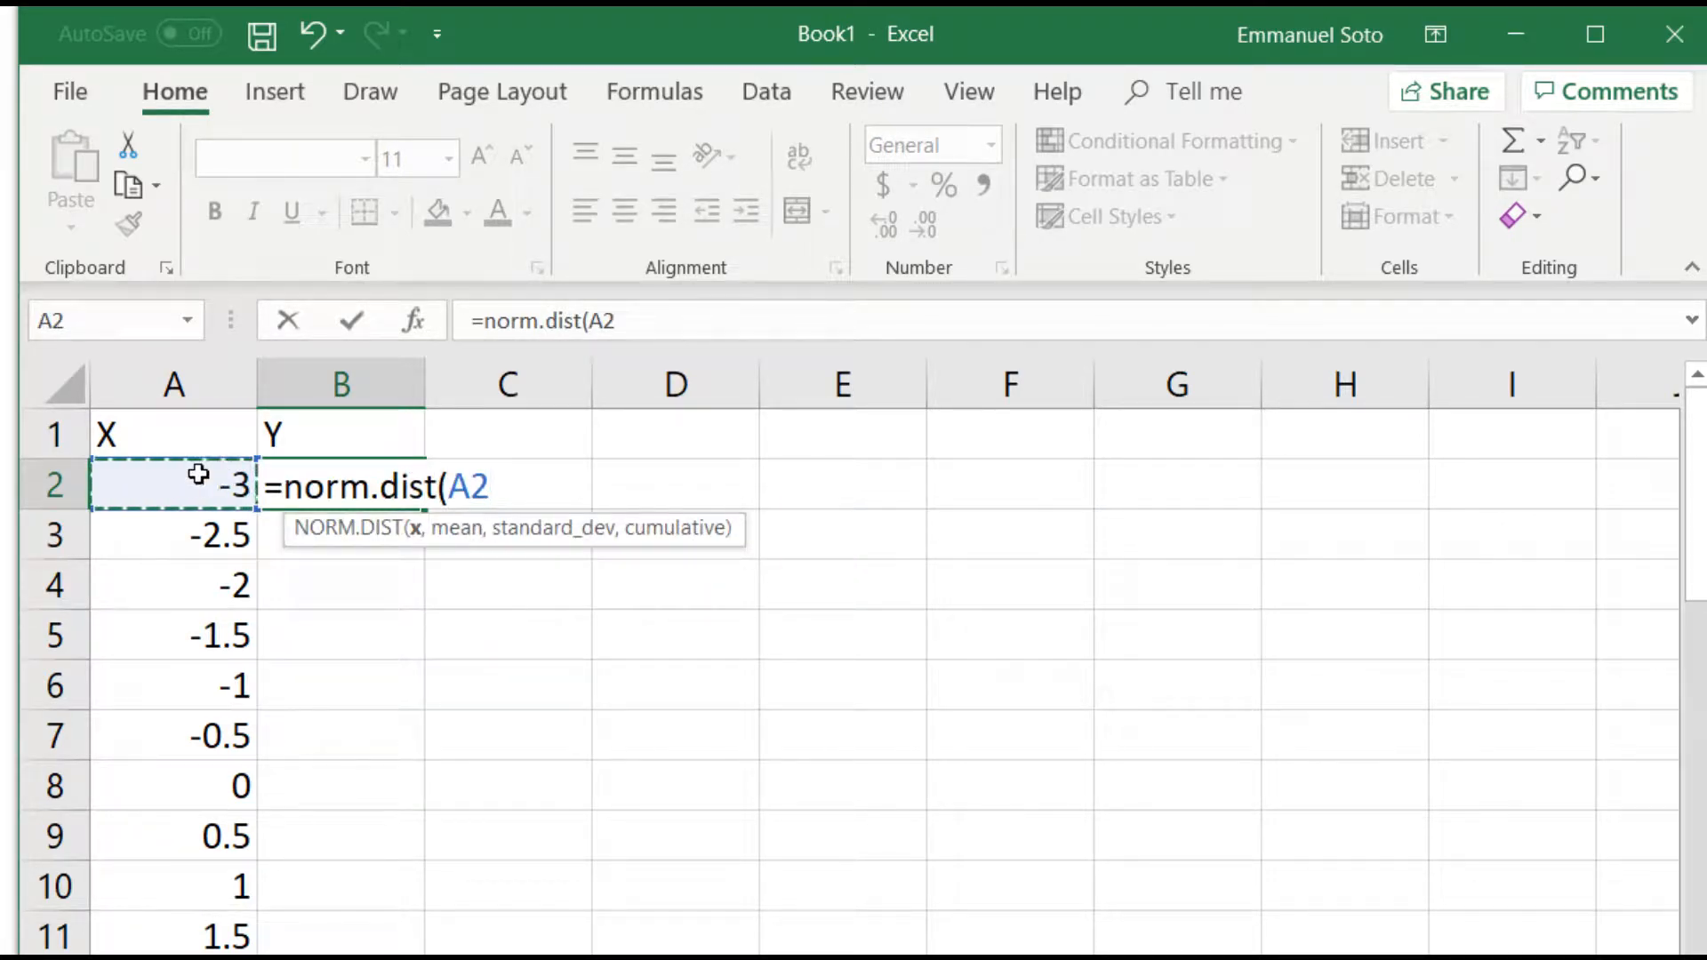
pyautogui.write(',')
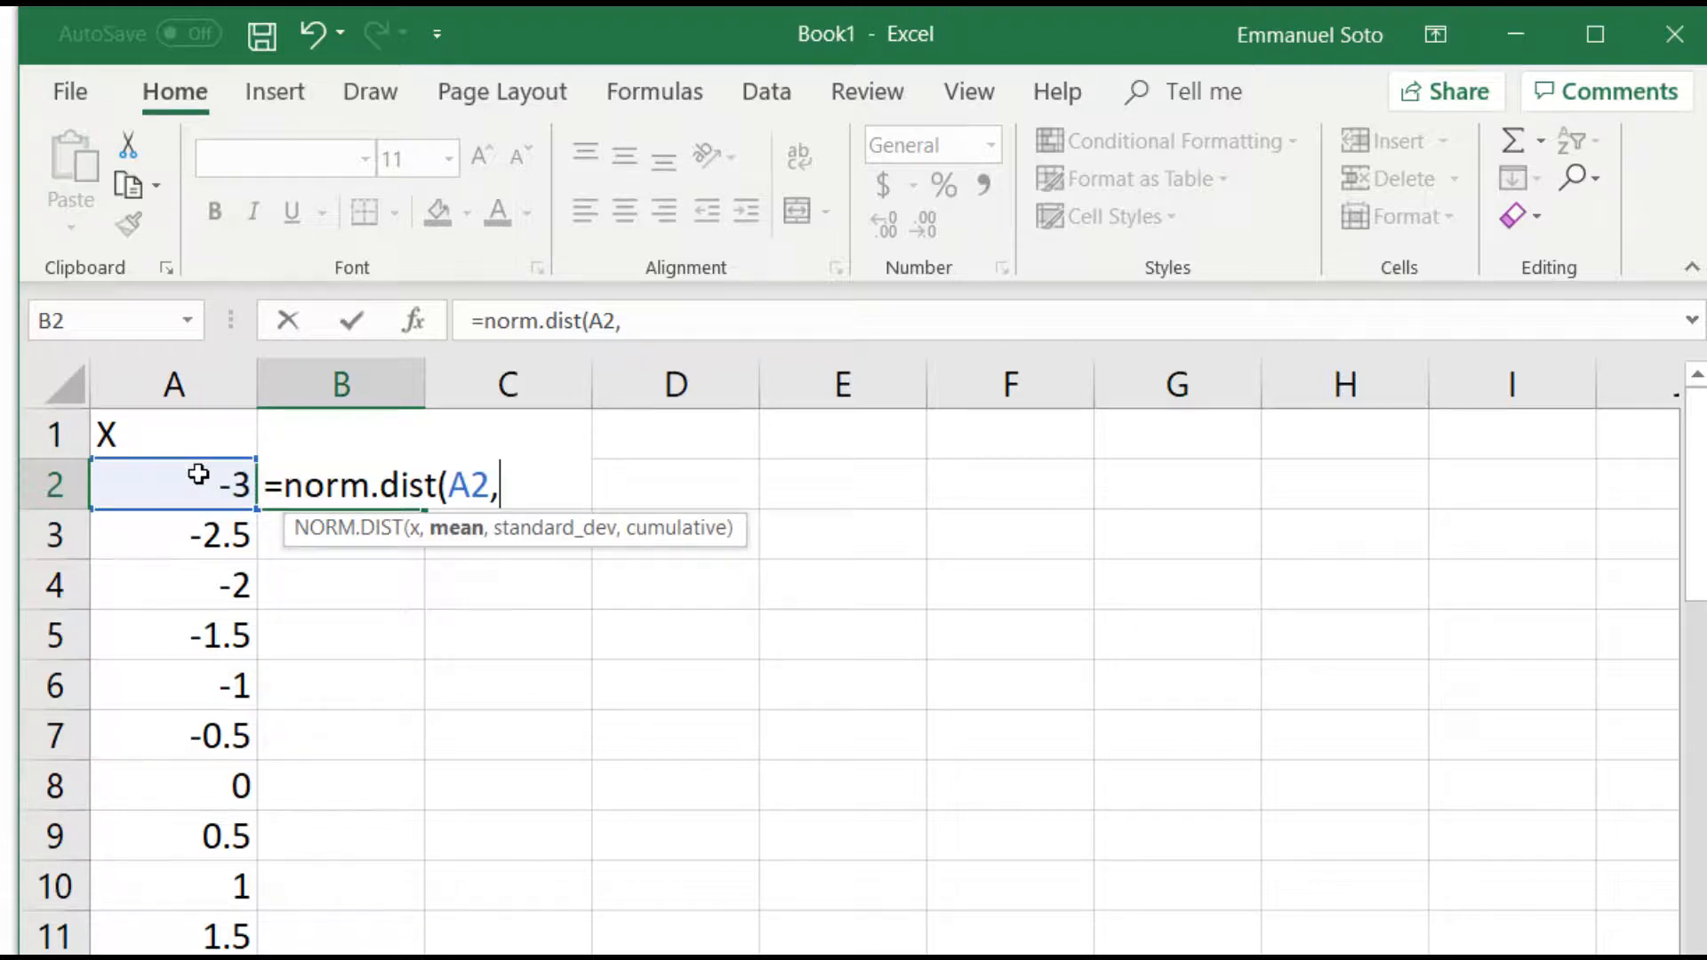
pyautogui.write('0,1,')
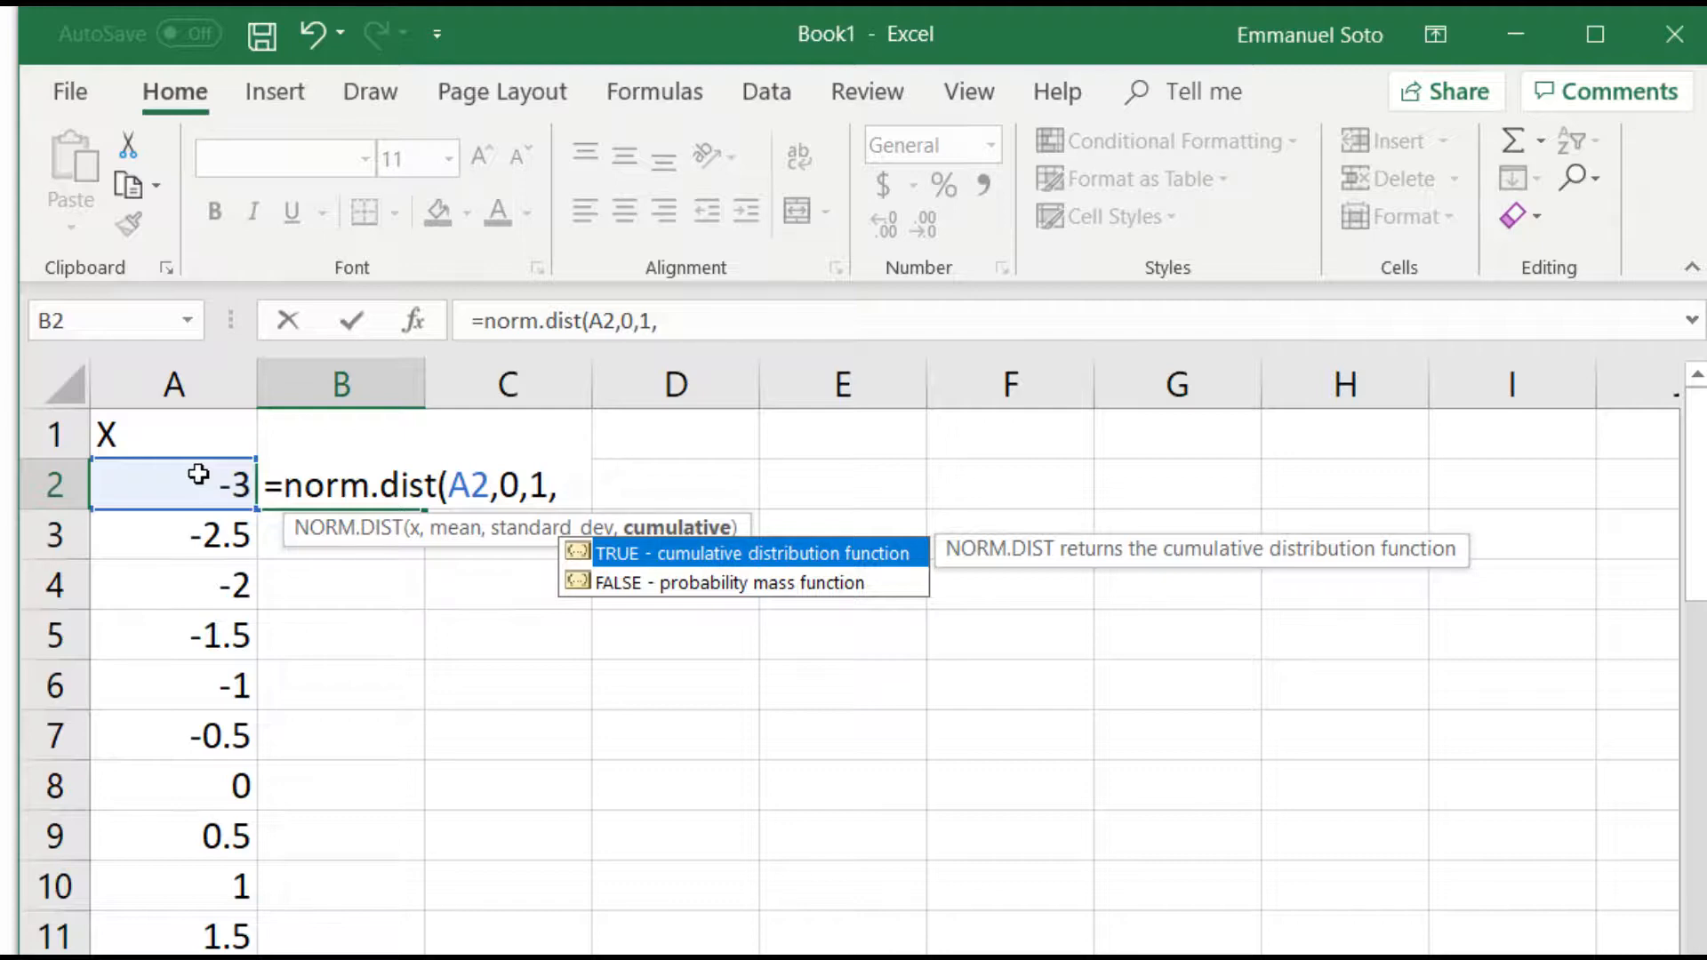
pyautogui.write('false')
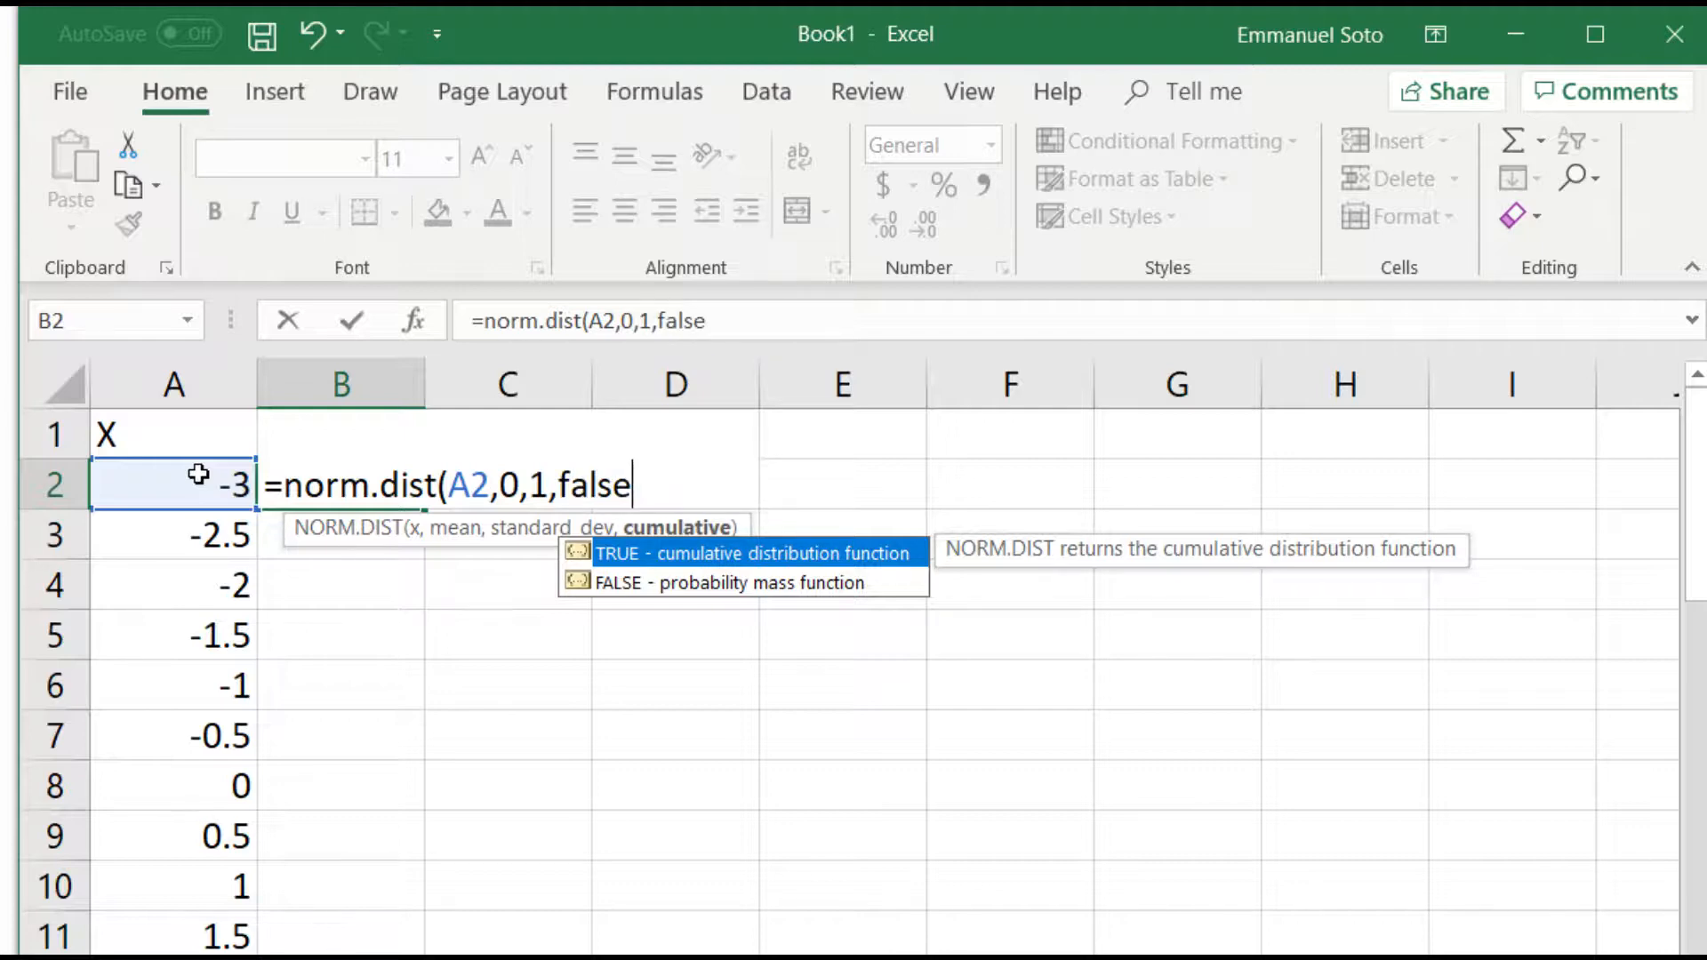
pyautogui.write(')')
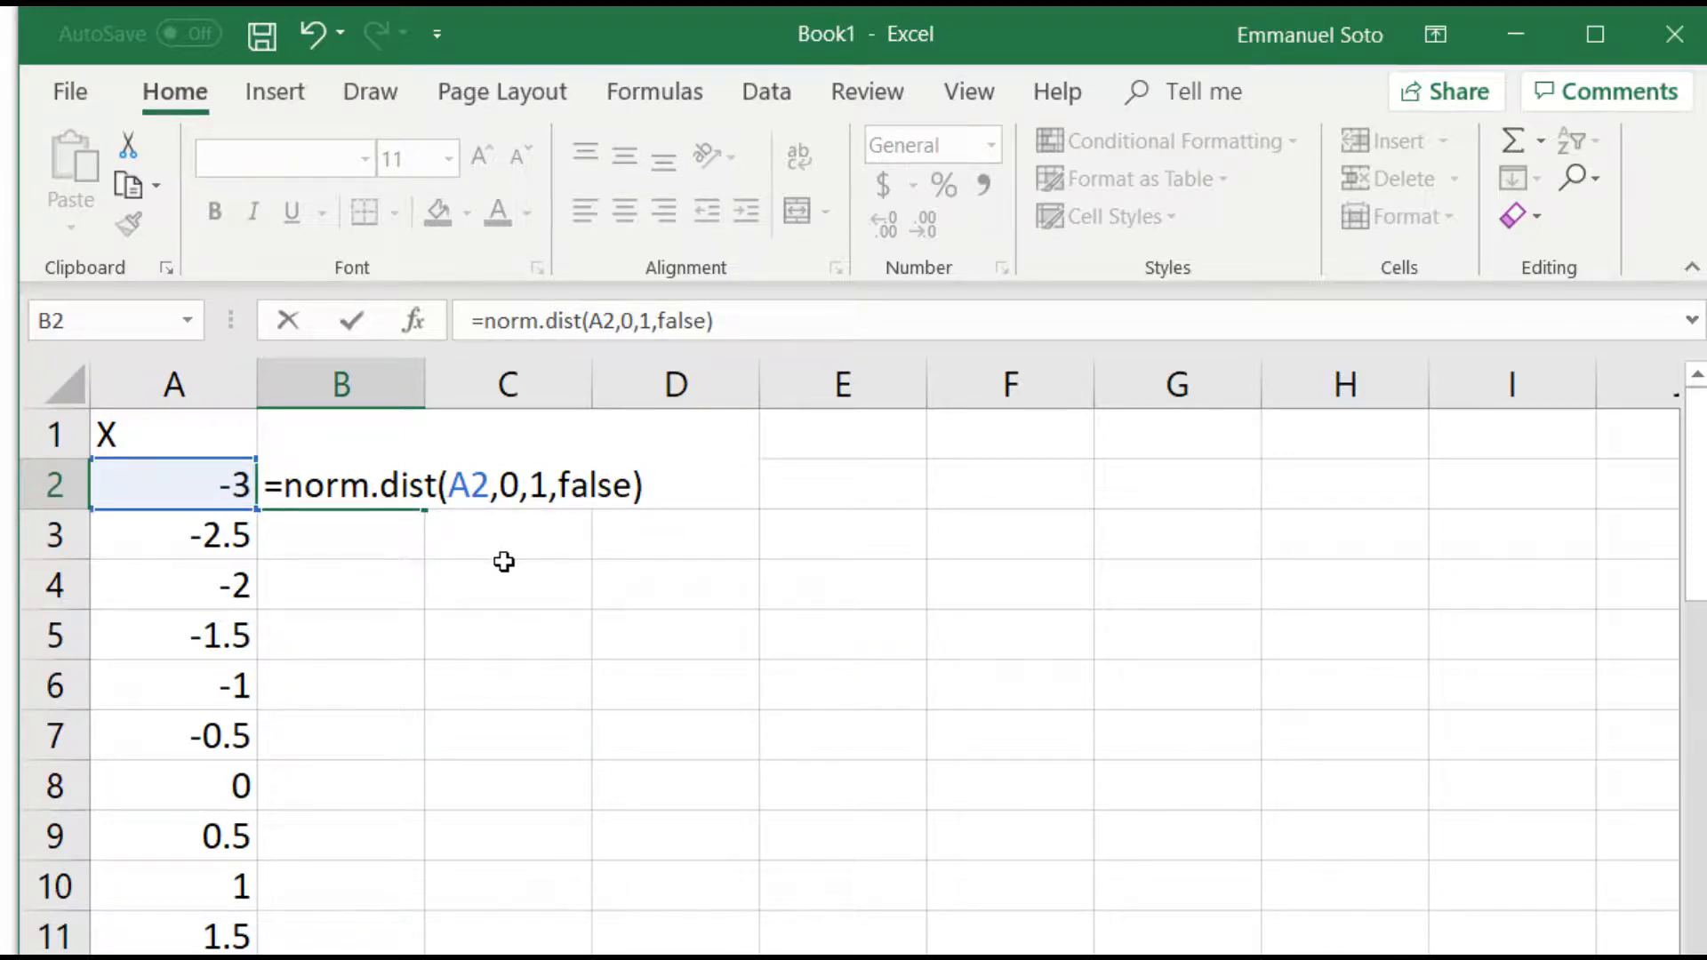
pyautogui.press('Return')
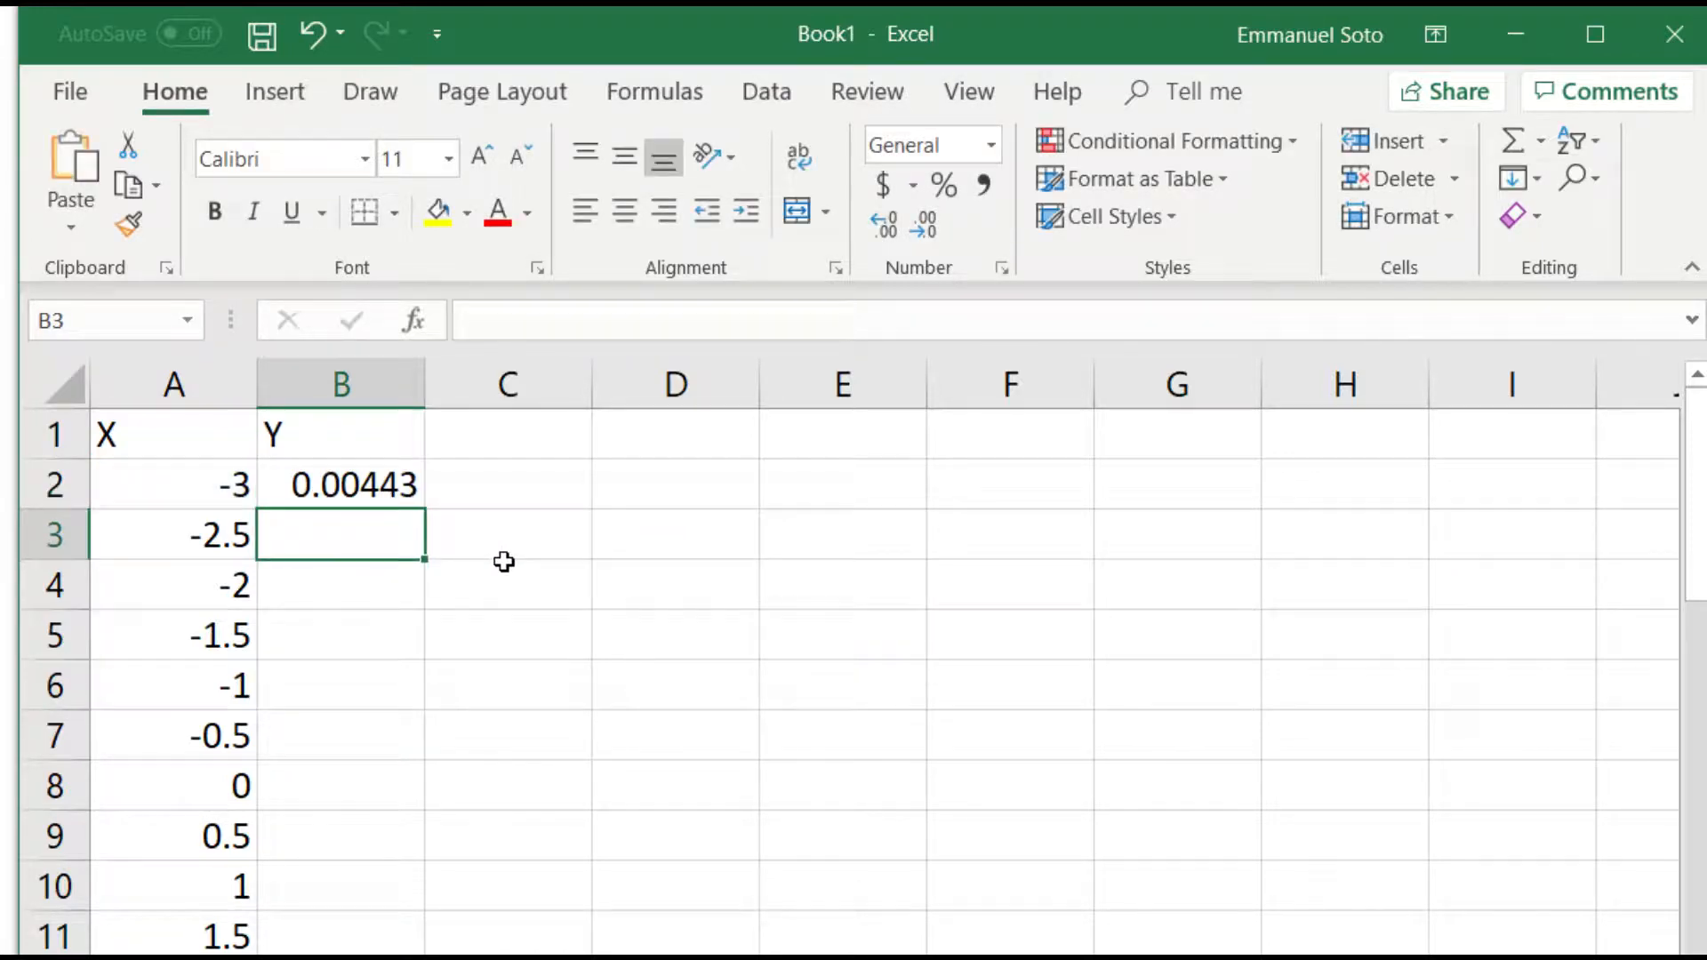
# Step: Fill the NORM.DIST formula from B2 down through B14 alongside the X values
pyautogui.click(397, 499)
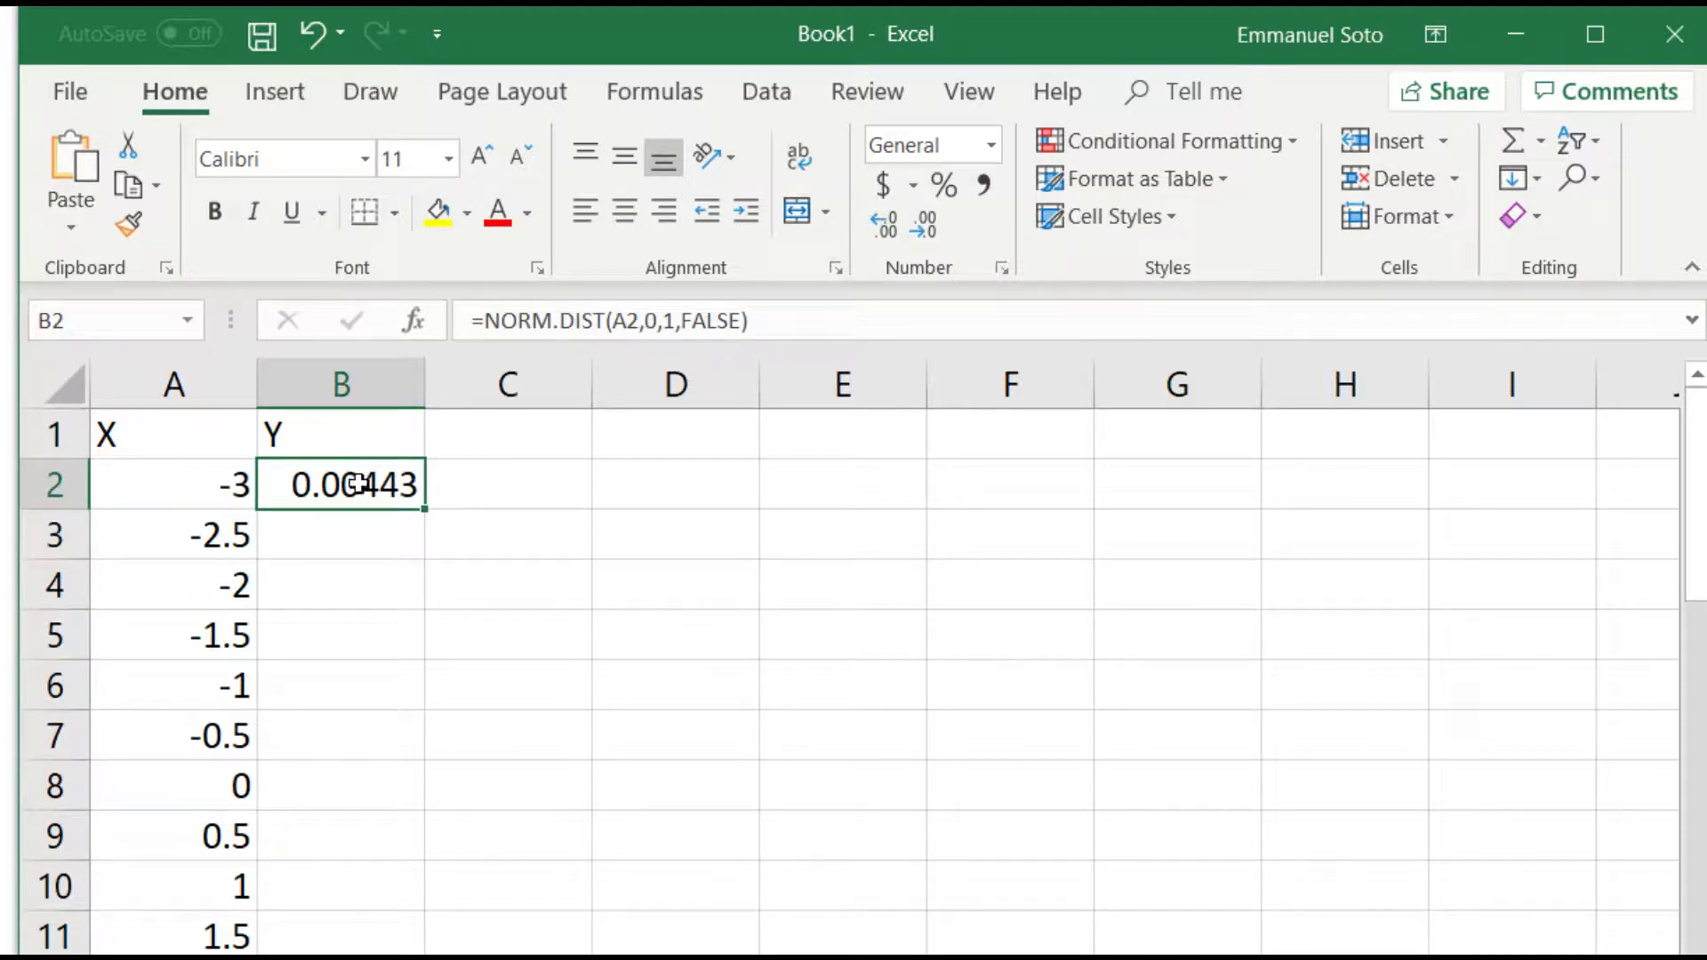
pyautogui.doubleClick(427, 511)
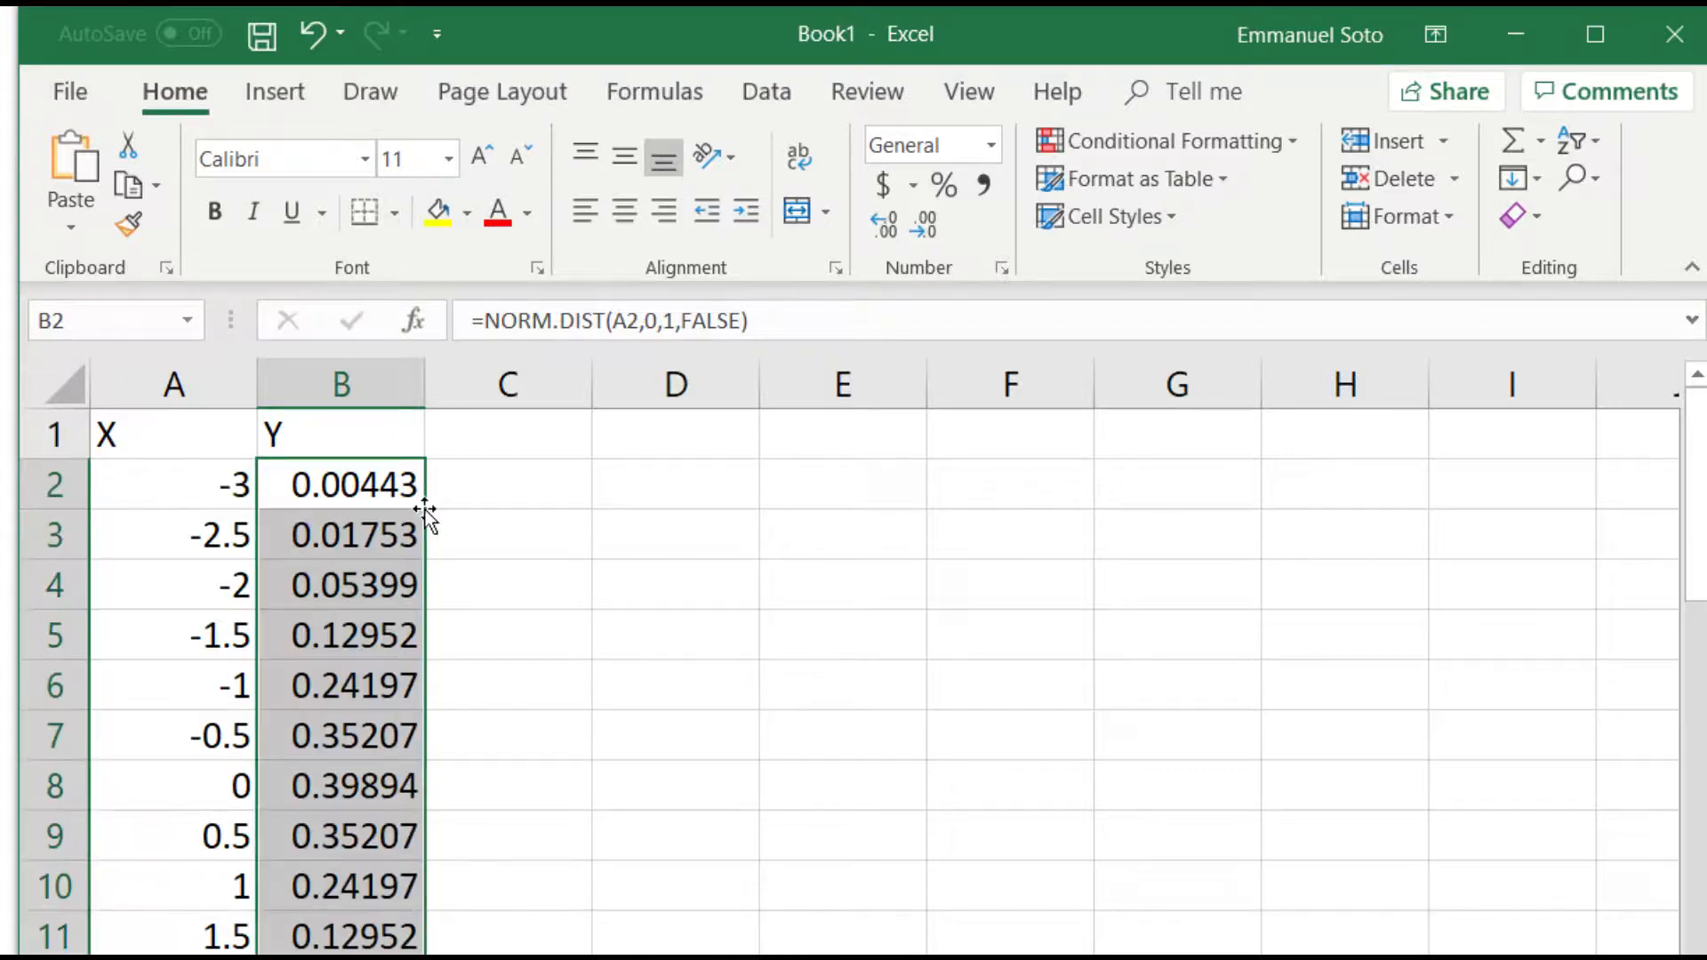
pyautogui.scroll(-2, 469, 736)
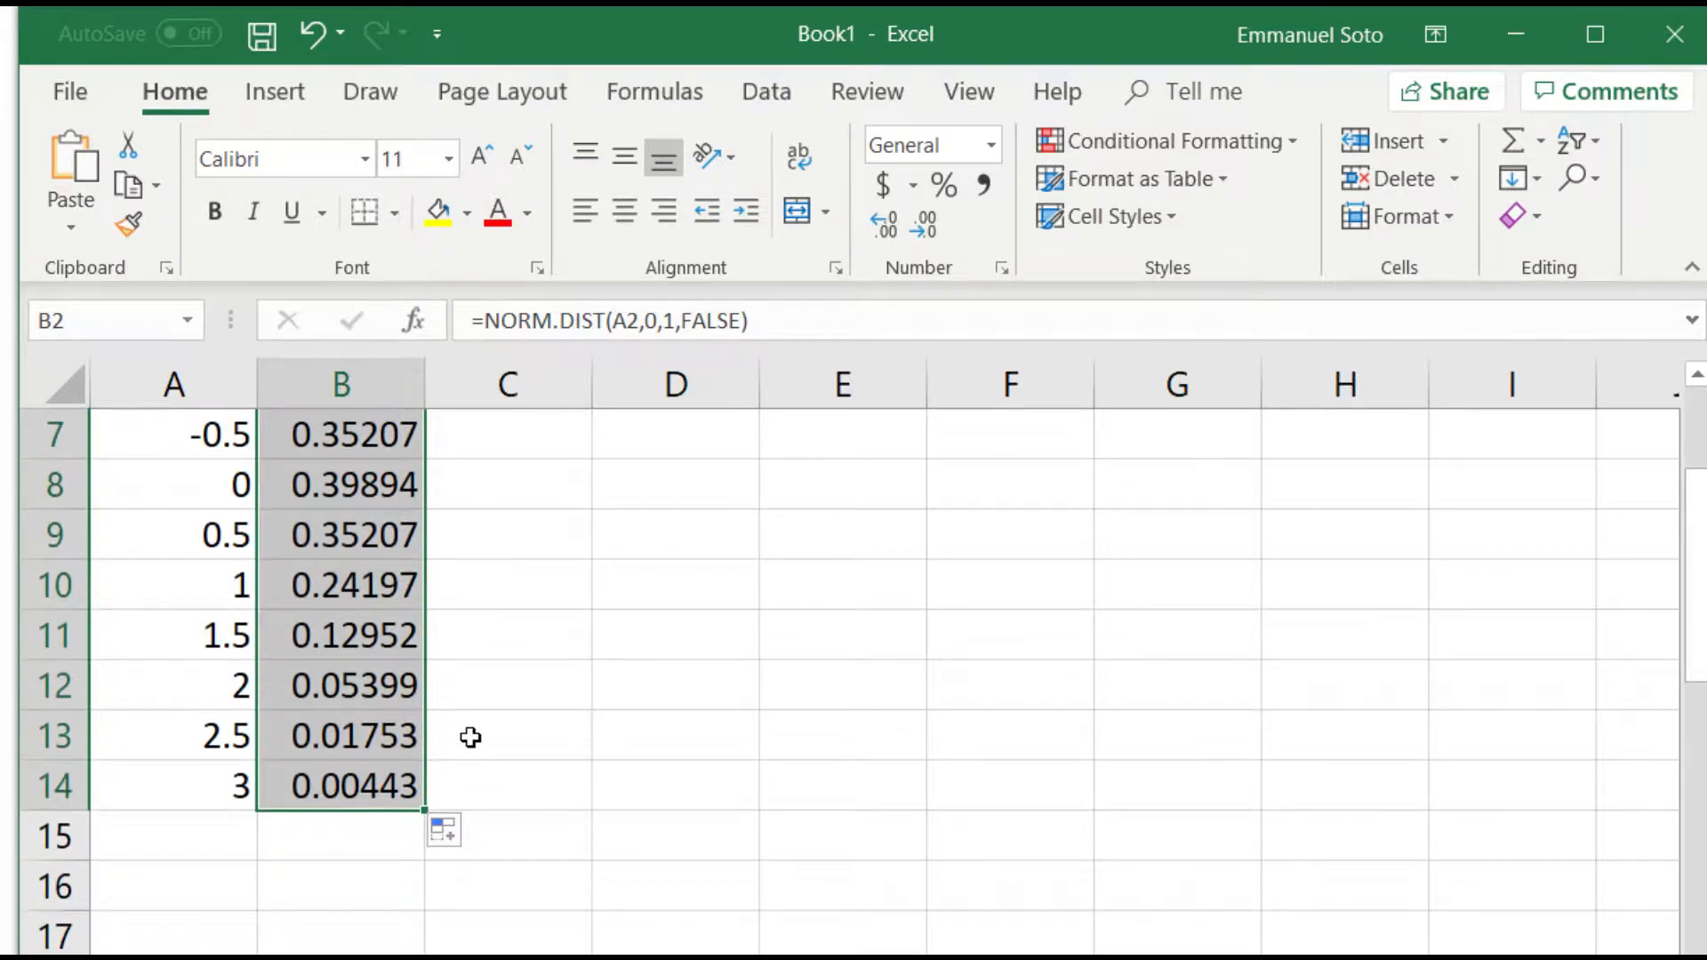
pyautogui.scroll(2, 469, 735)
# Step: Insert an empty line chart and place it beside the Y column so both data columns stay uncovered
pyautogui.click(649, 545)
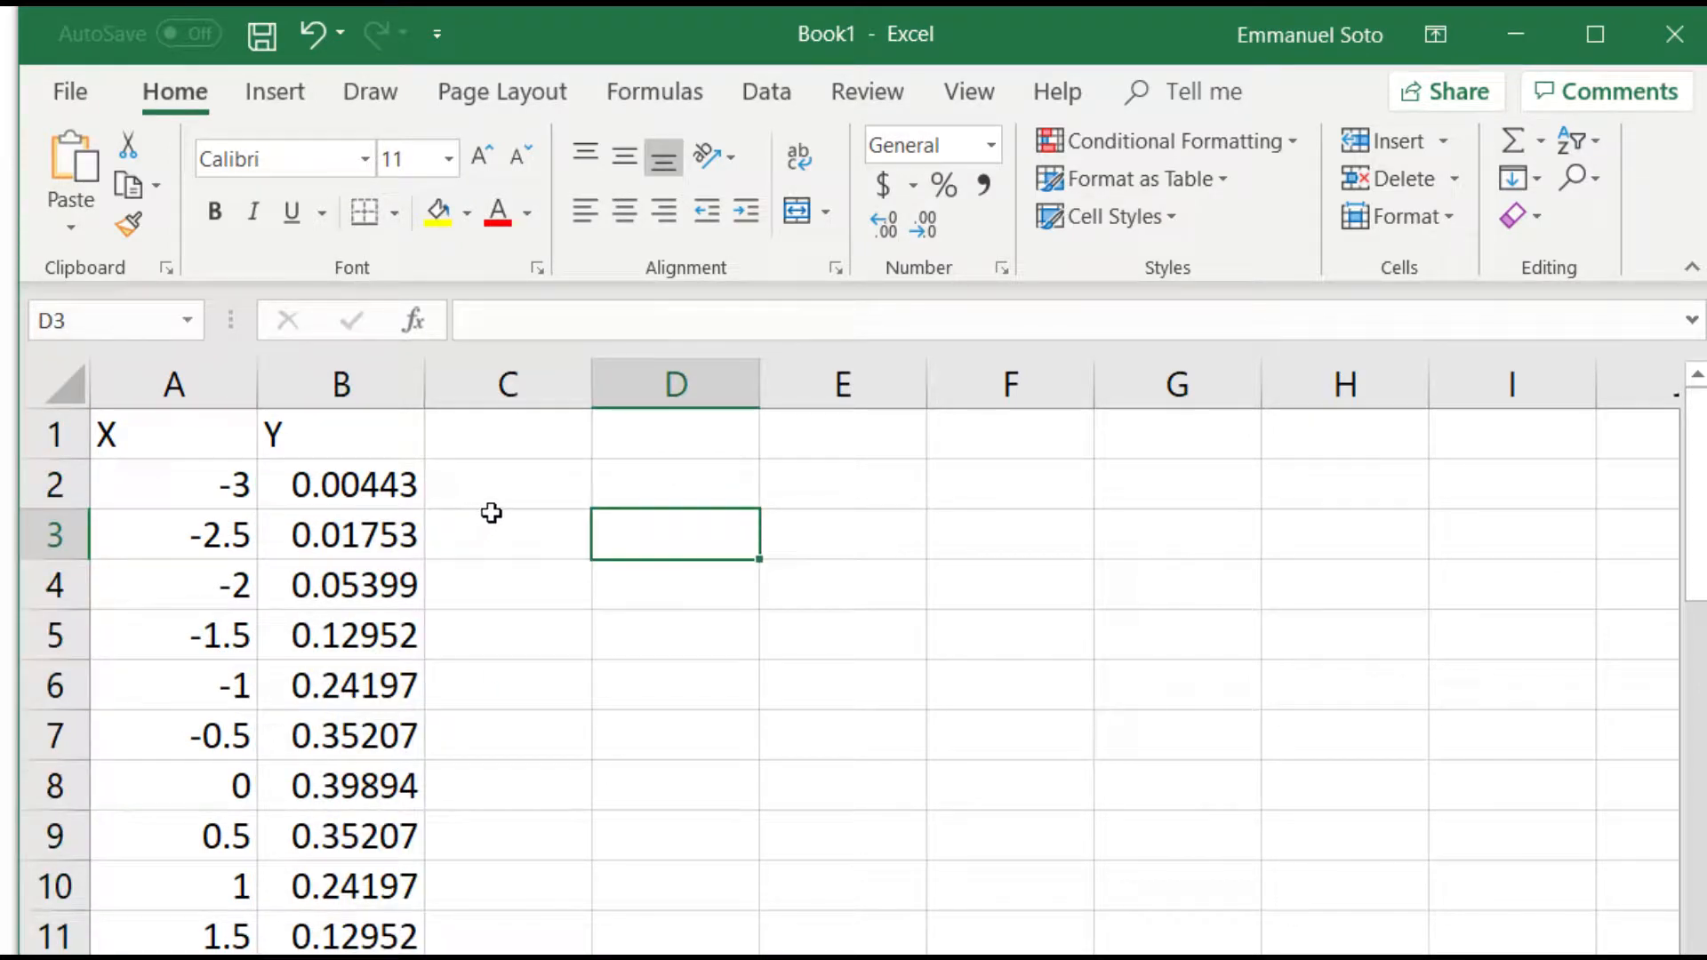
pyautogui.click(271, 96)
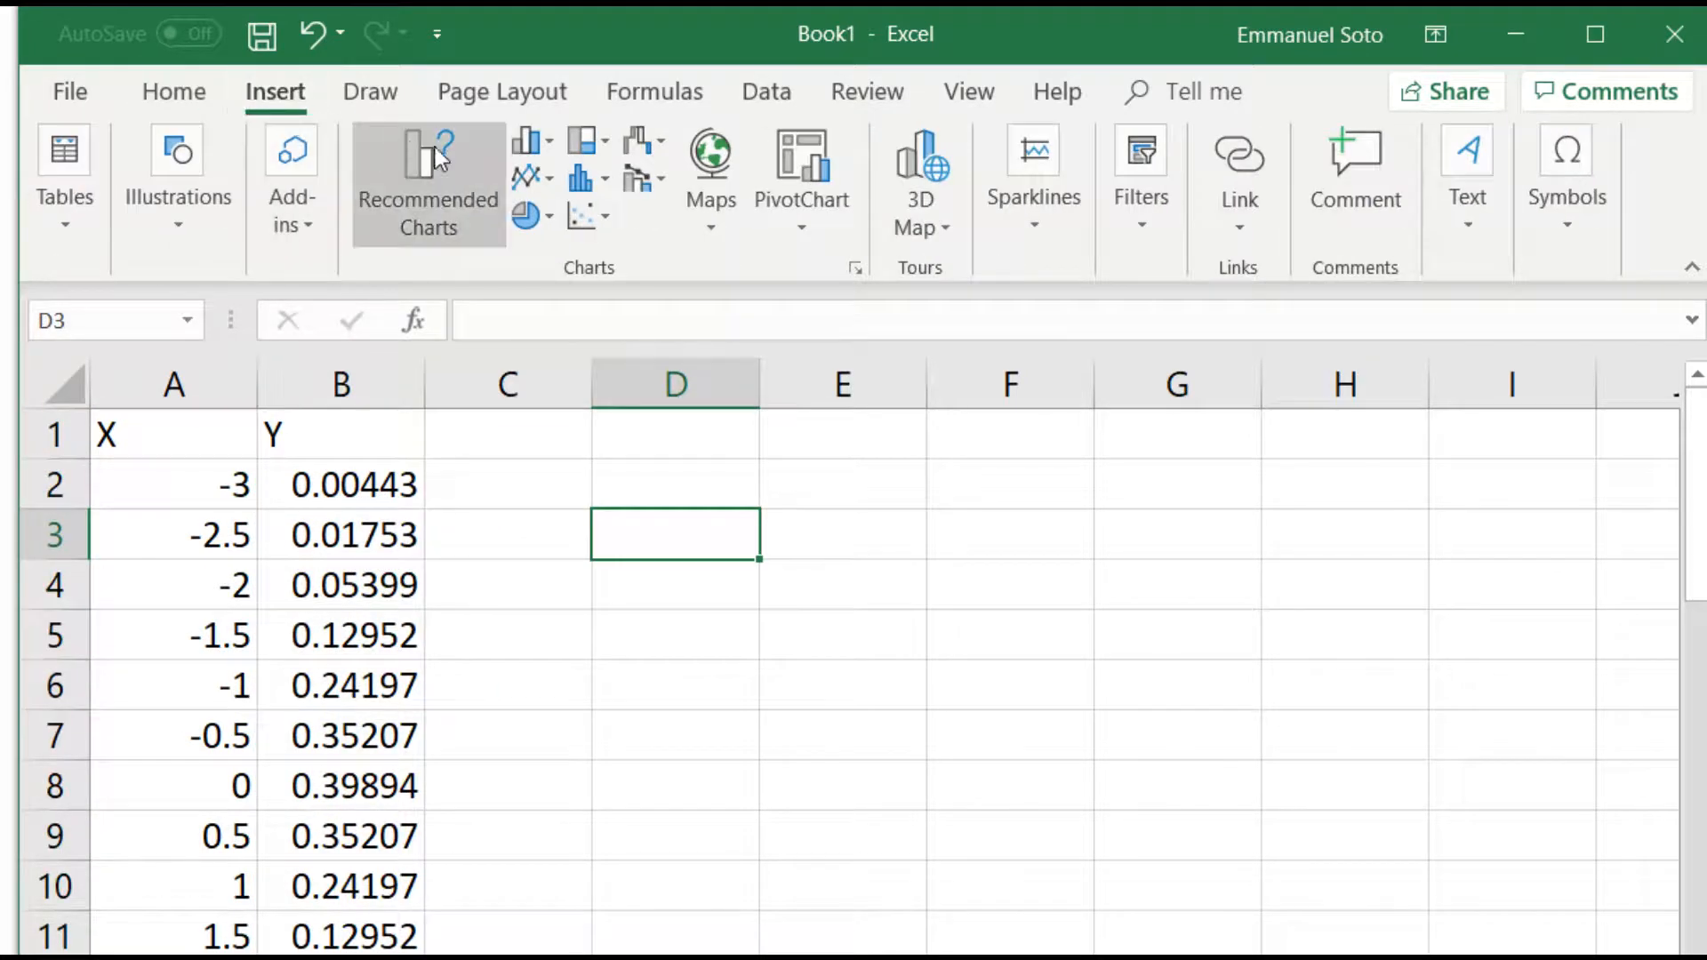
pyautogui.click(527, 183)
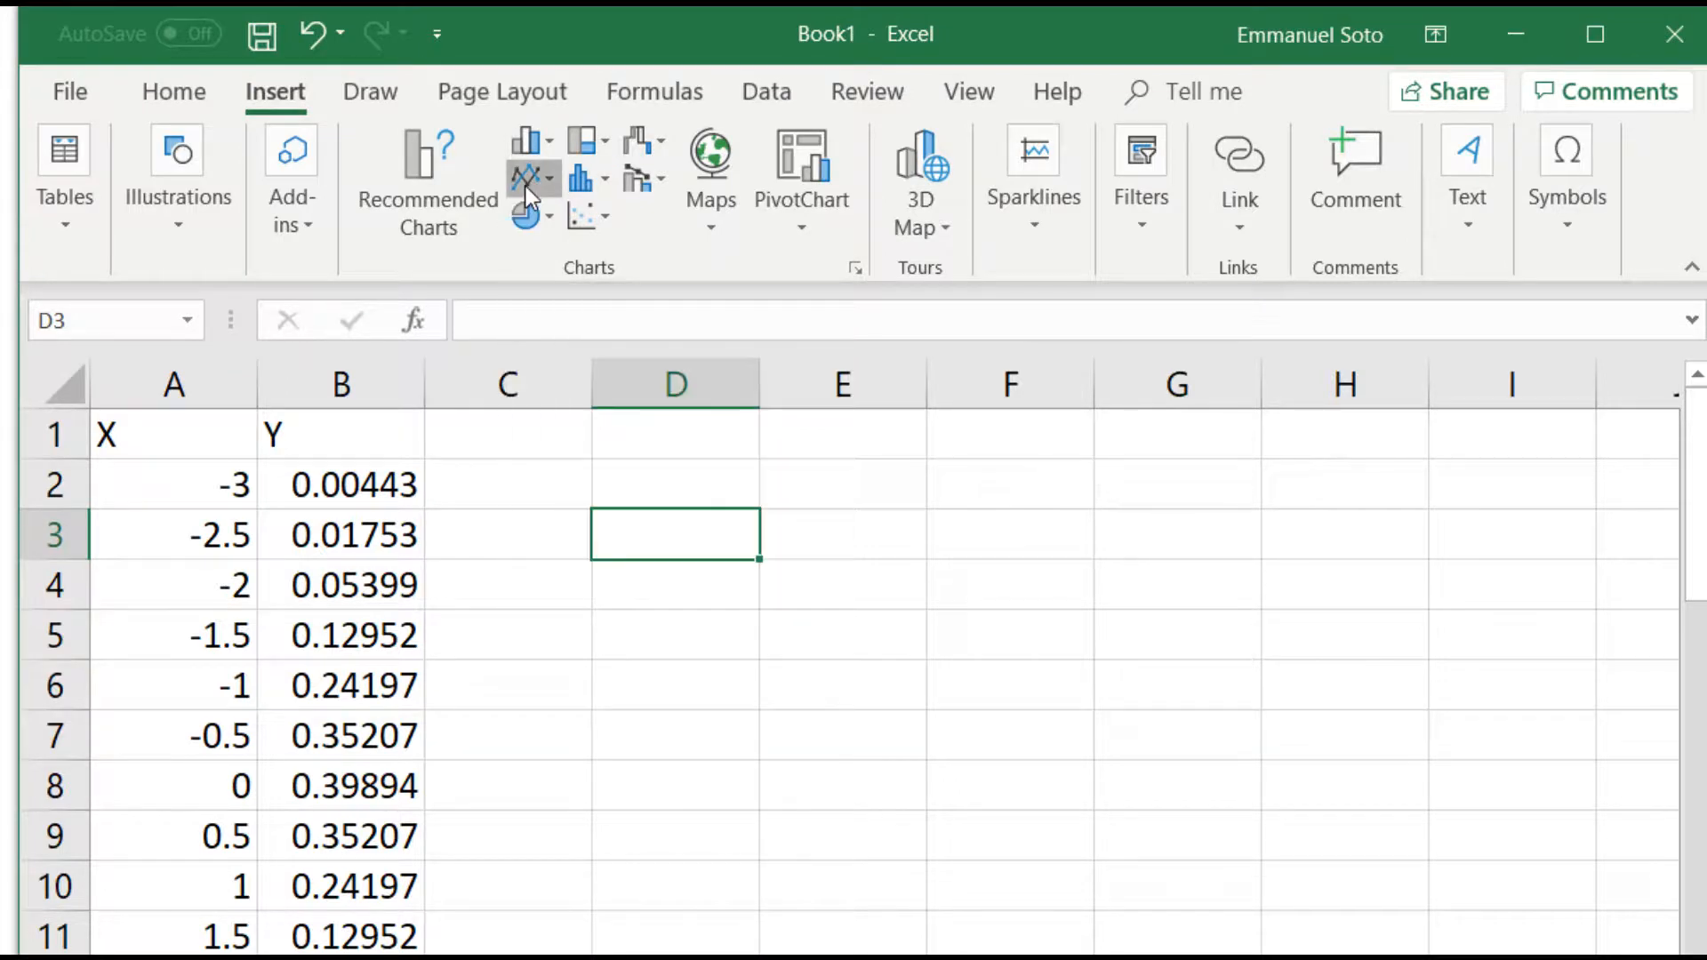
pyautogui.click(548, 270)
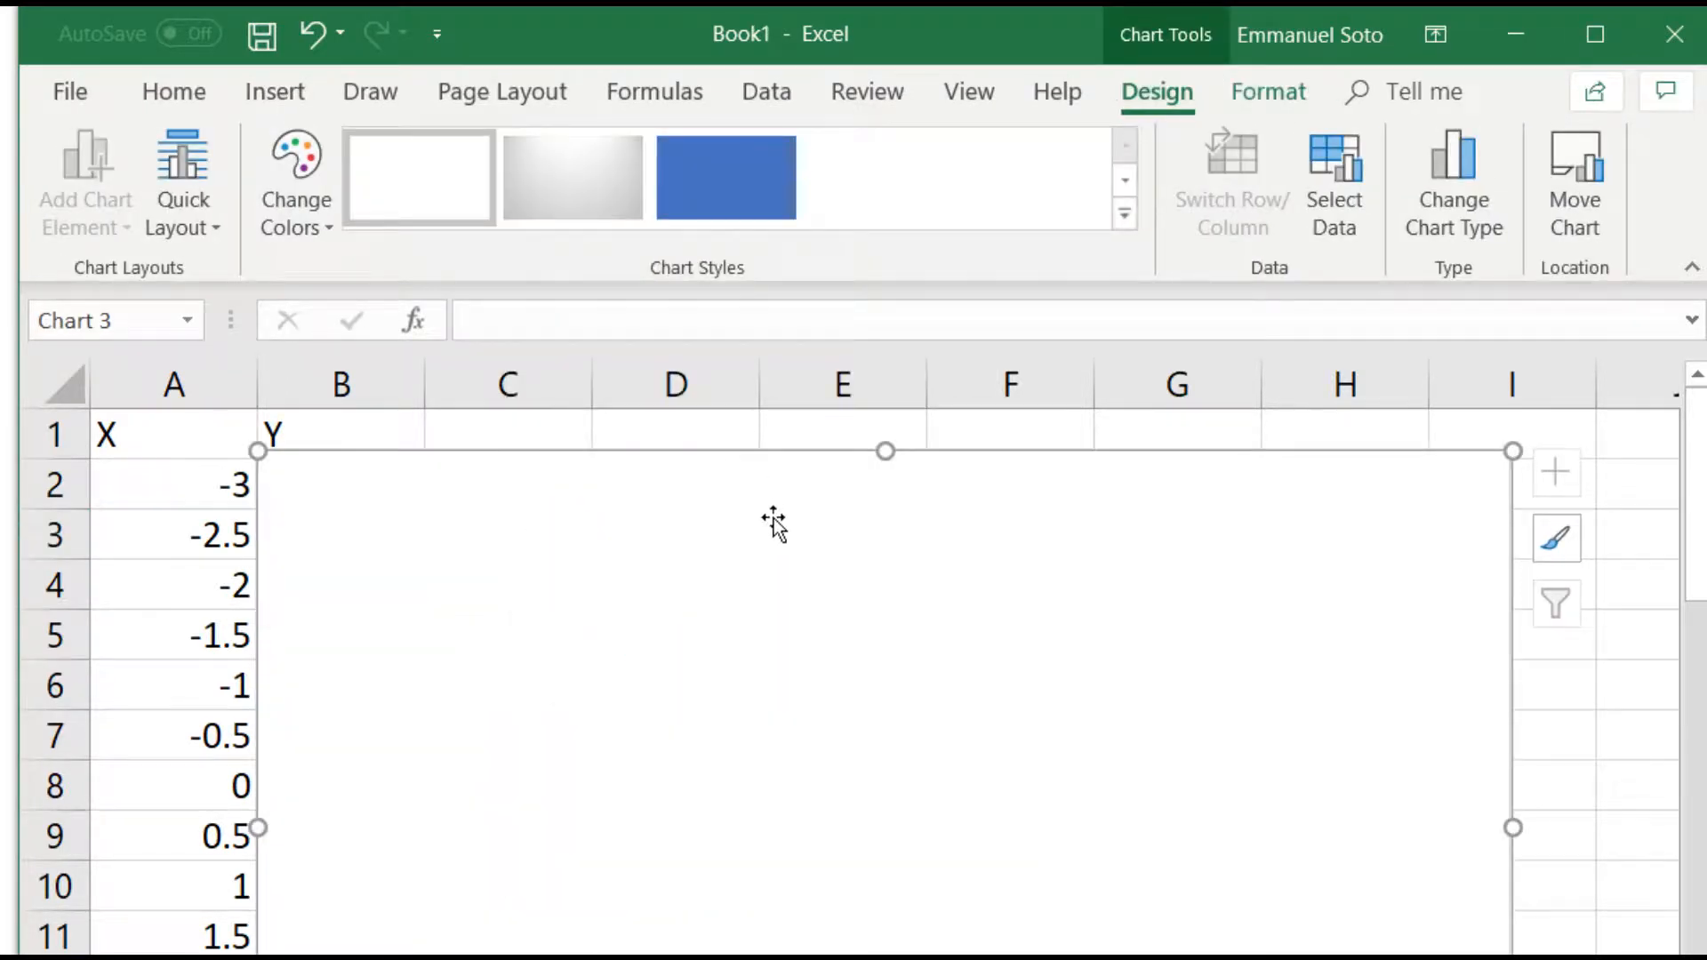
pyautogui.moveTo(774, 522); pyautogui.dragTo(969, 515)
pyautogui.scroll(-2, 411, 560)
pyautogui.scroll(2, 418, 562)
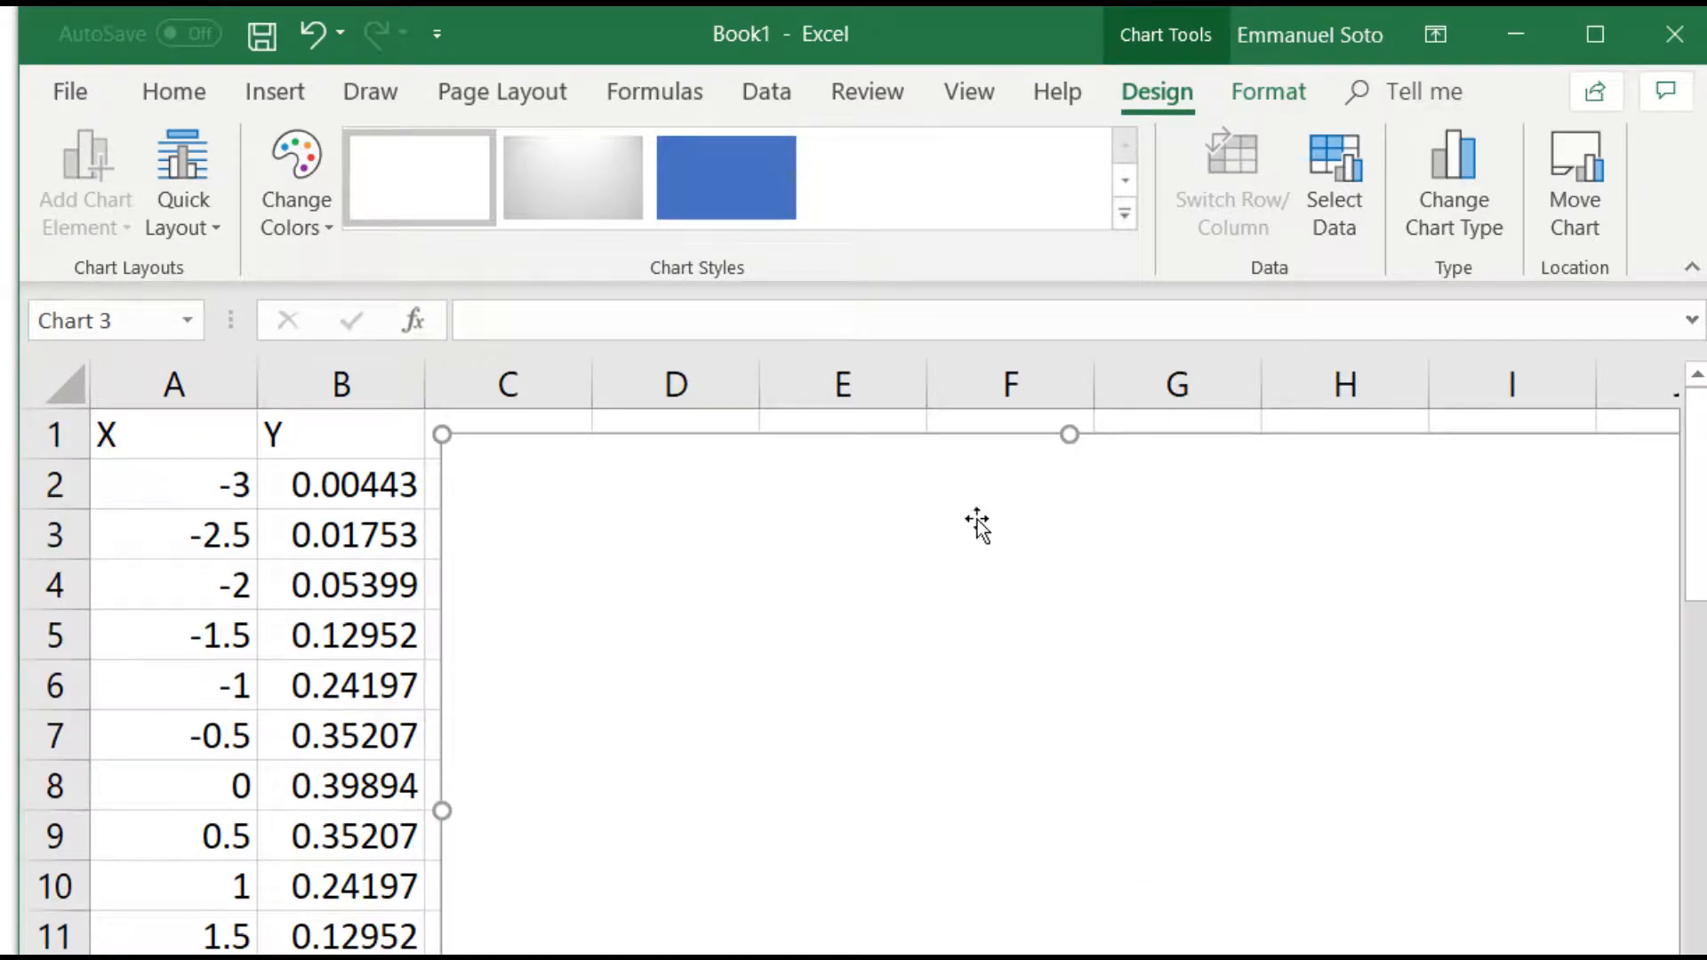
# Step: Set the chart's data range to the Y values in B2:B14
pyautogui.click(1343, 202)
pyautogui.moveTo(791, 352); pyautogui.dragTo(921, 344)
pyautogui.moveTo(316, 488); pyautogui.dragTo(337, 957)
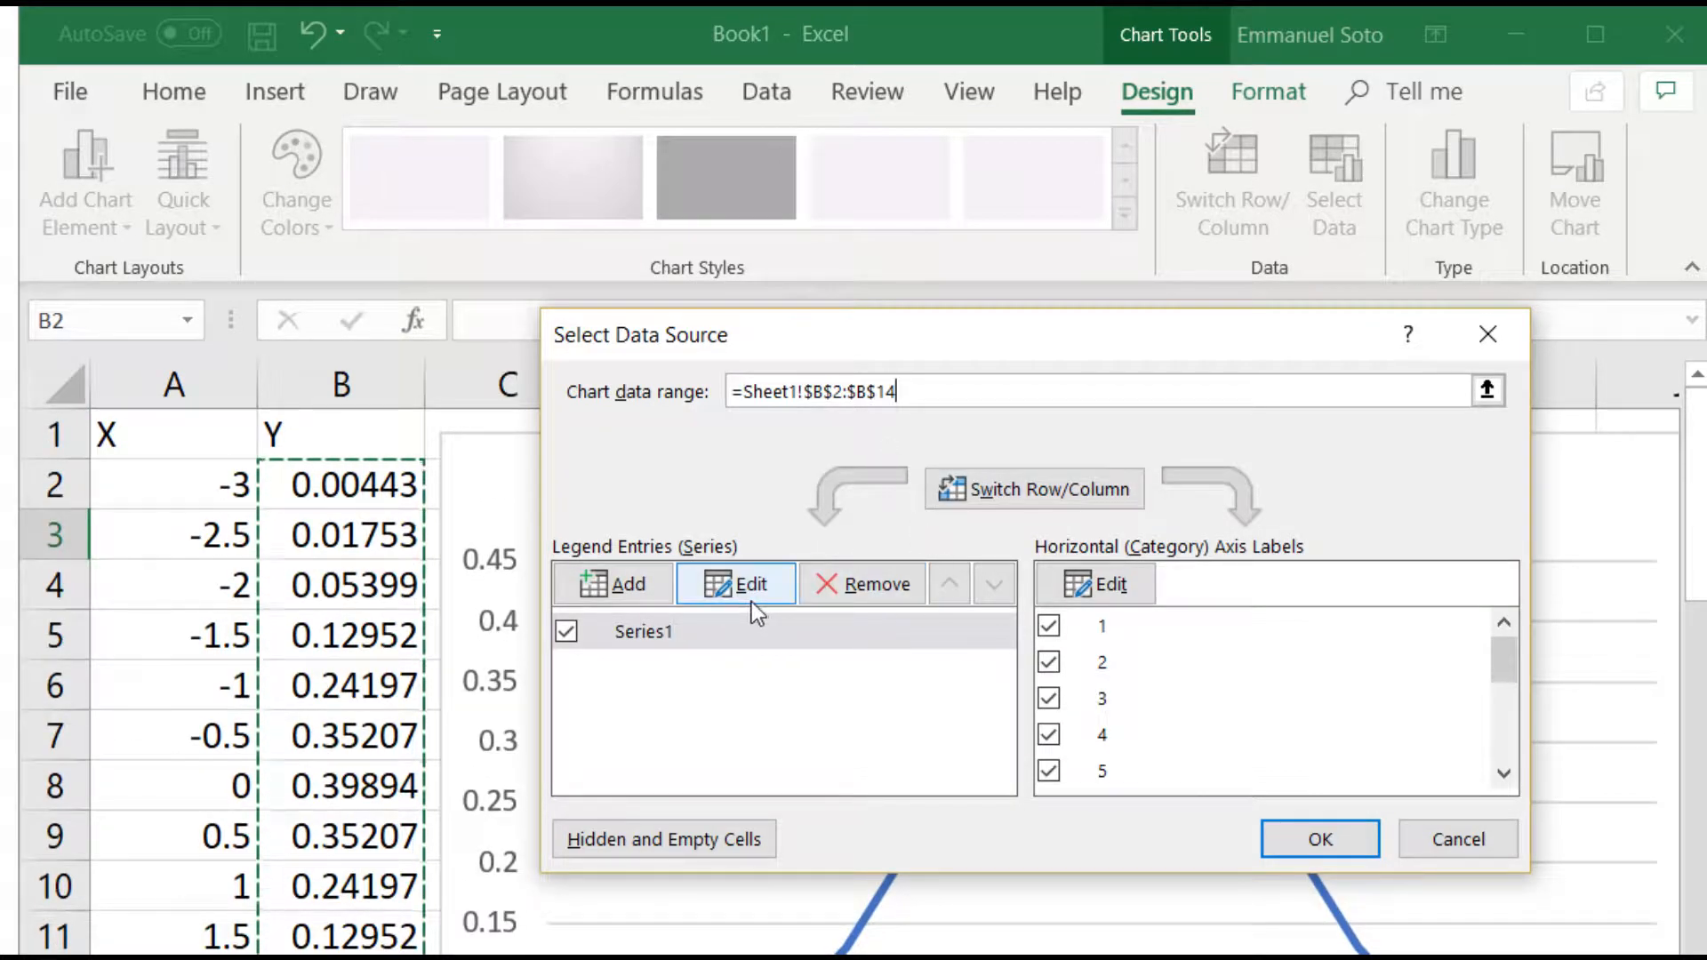
# Step: Use A2:A15 as the chart's horizontal axis labels, accept the data source and shift the chart slightly away from the Y column
pyautogui.click(1095, 587)
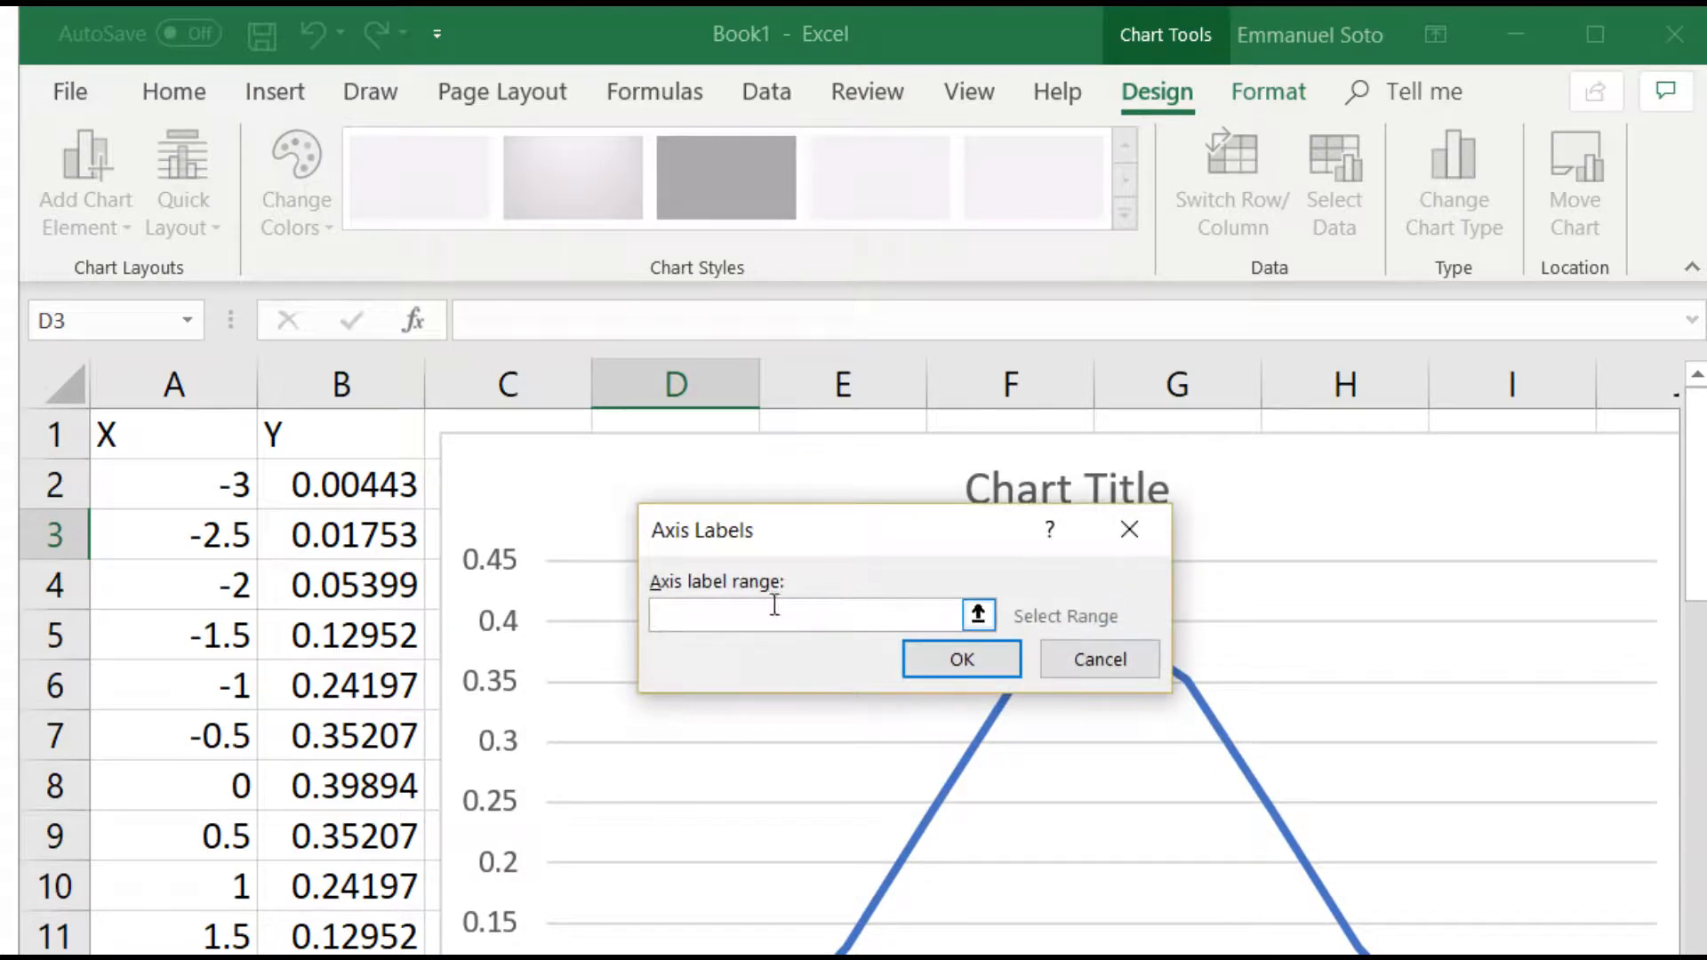
pyautogui.moveTo(172, 480); pyautogui.dragTo(178, 959)
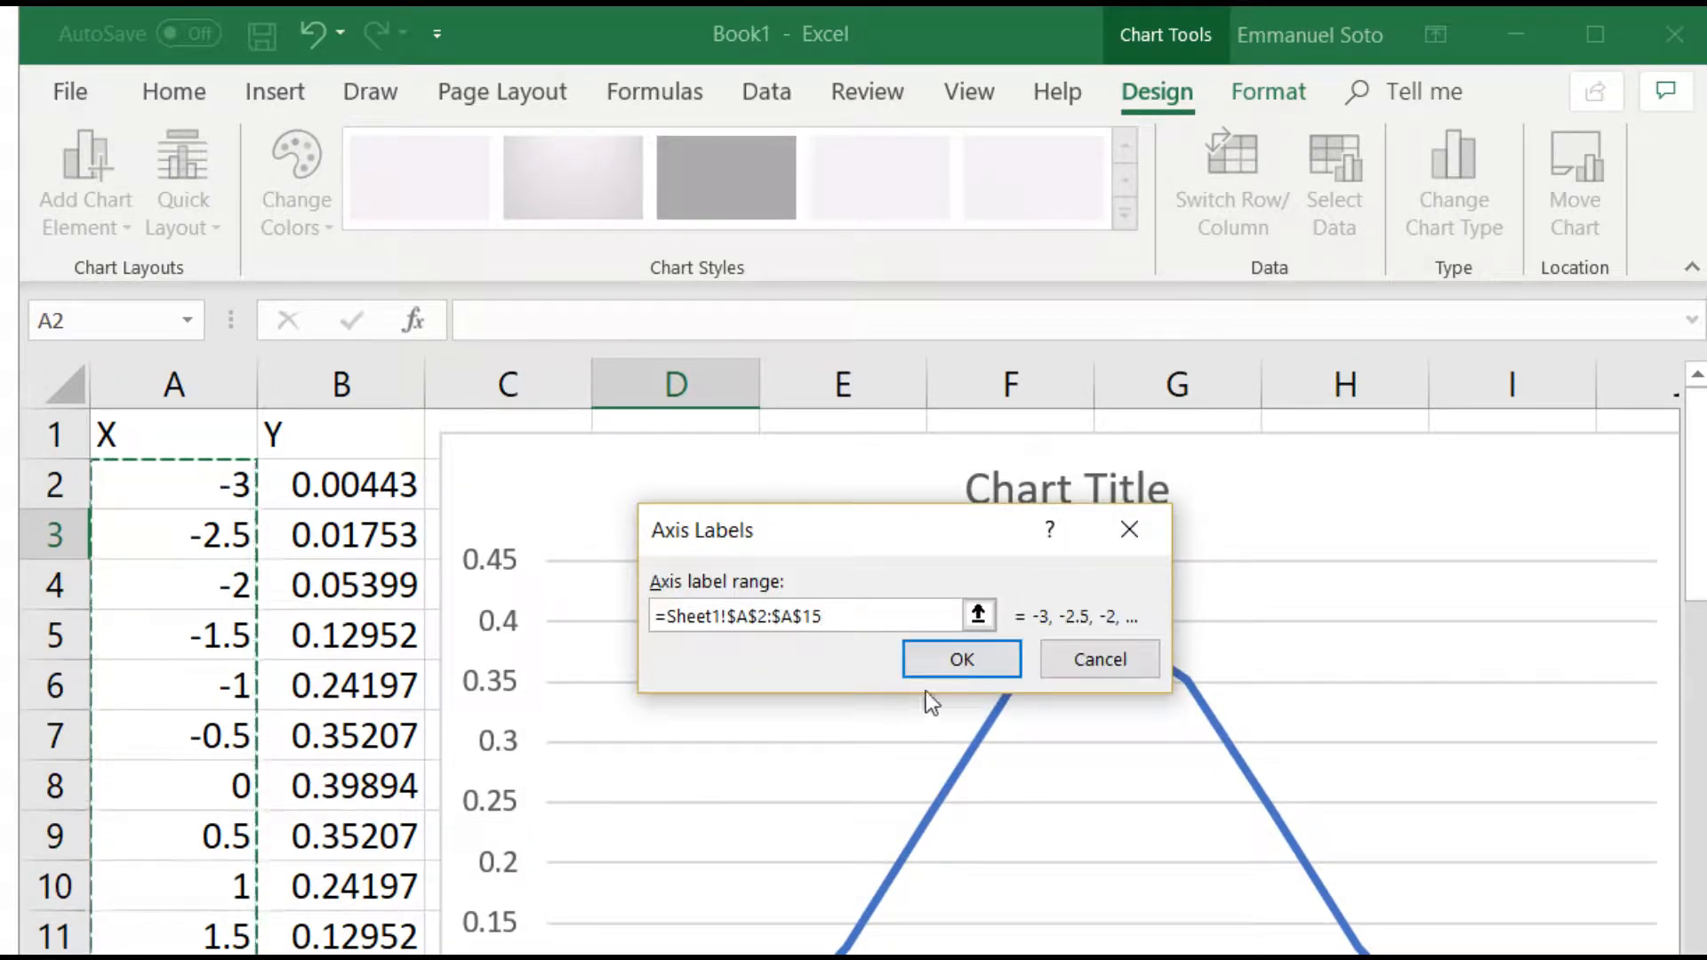
pyautogui.click(948, 661)
pyautogui.click(1320, 840)
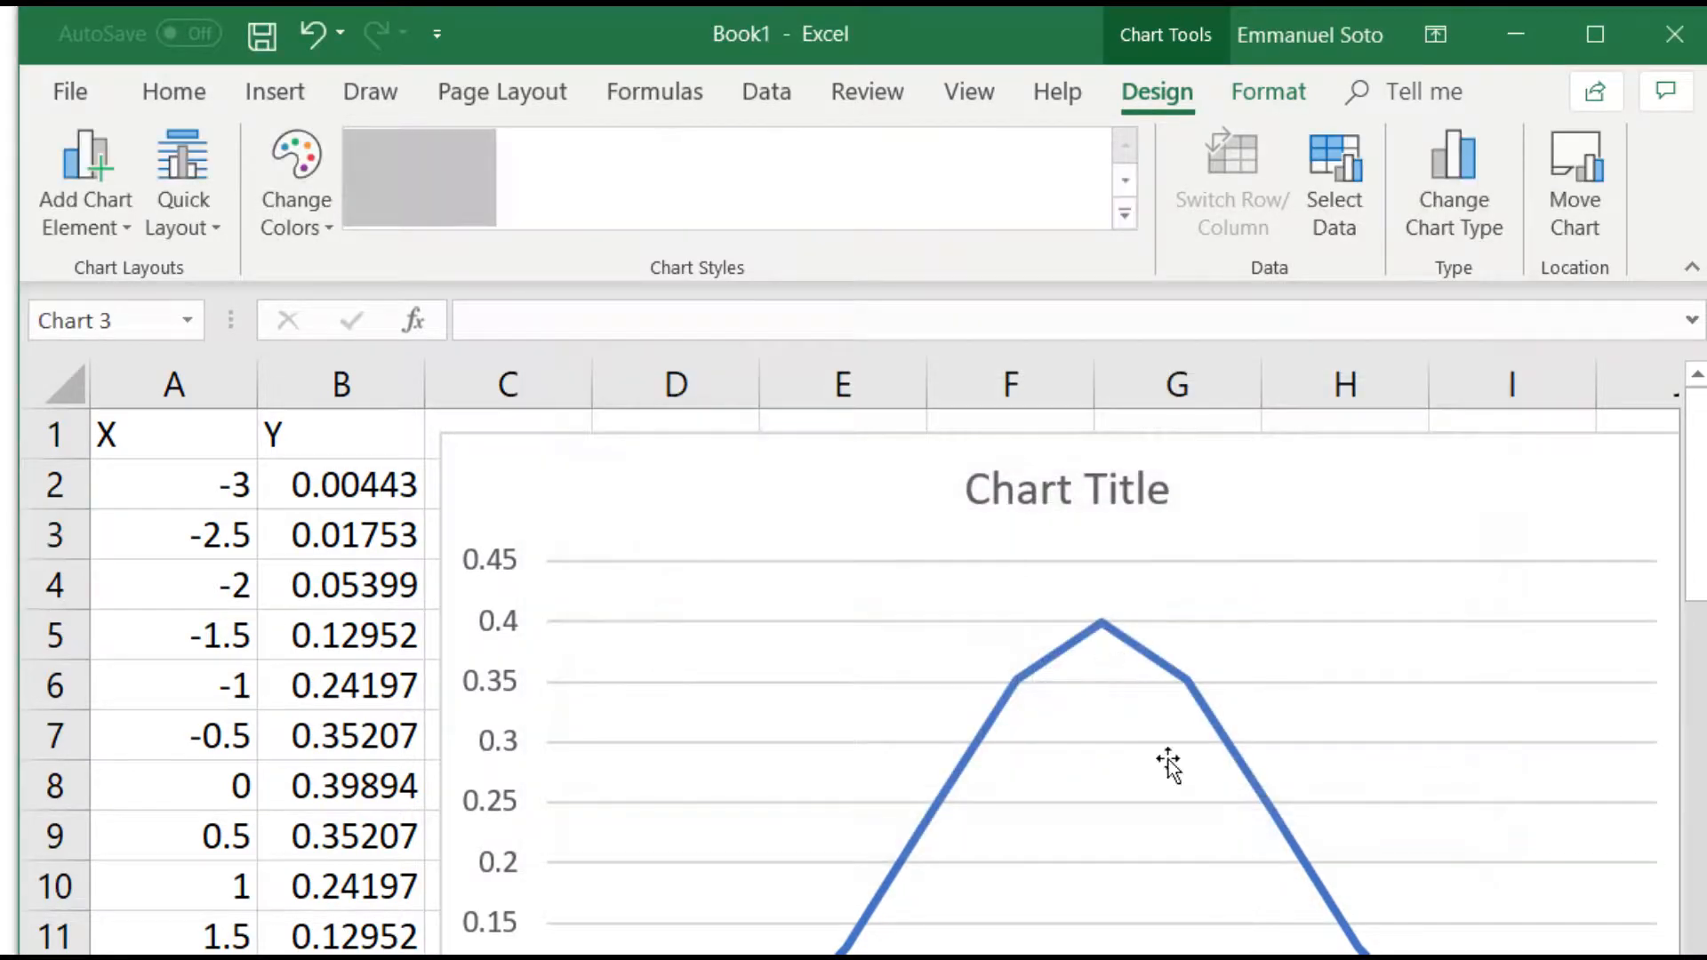
pyautogui.scroll(-2, 1022, 678)
pyautogui.scroll(1, 1020, 681)
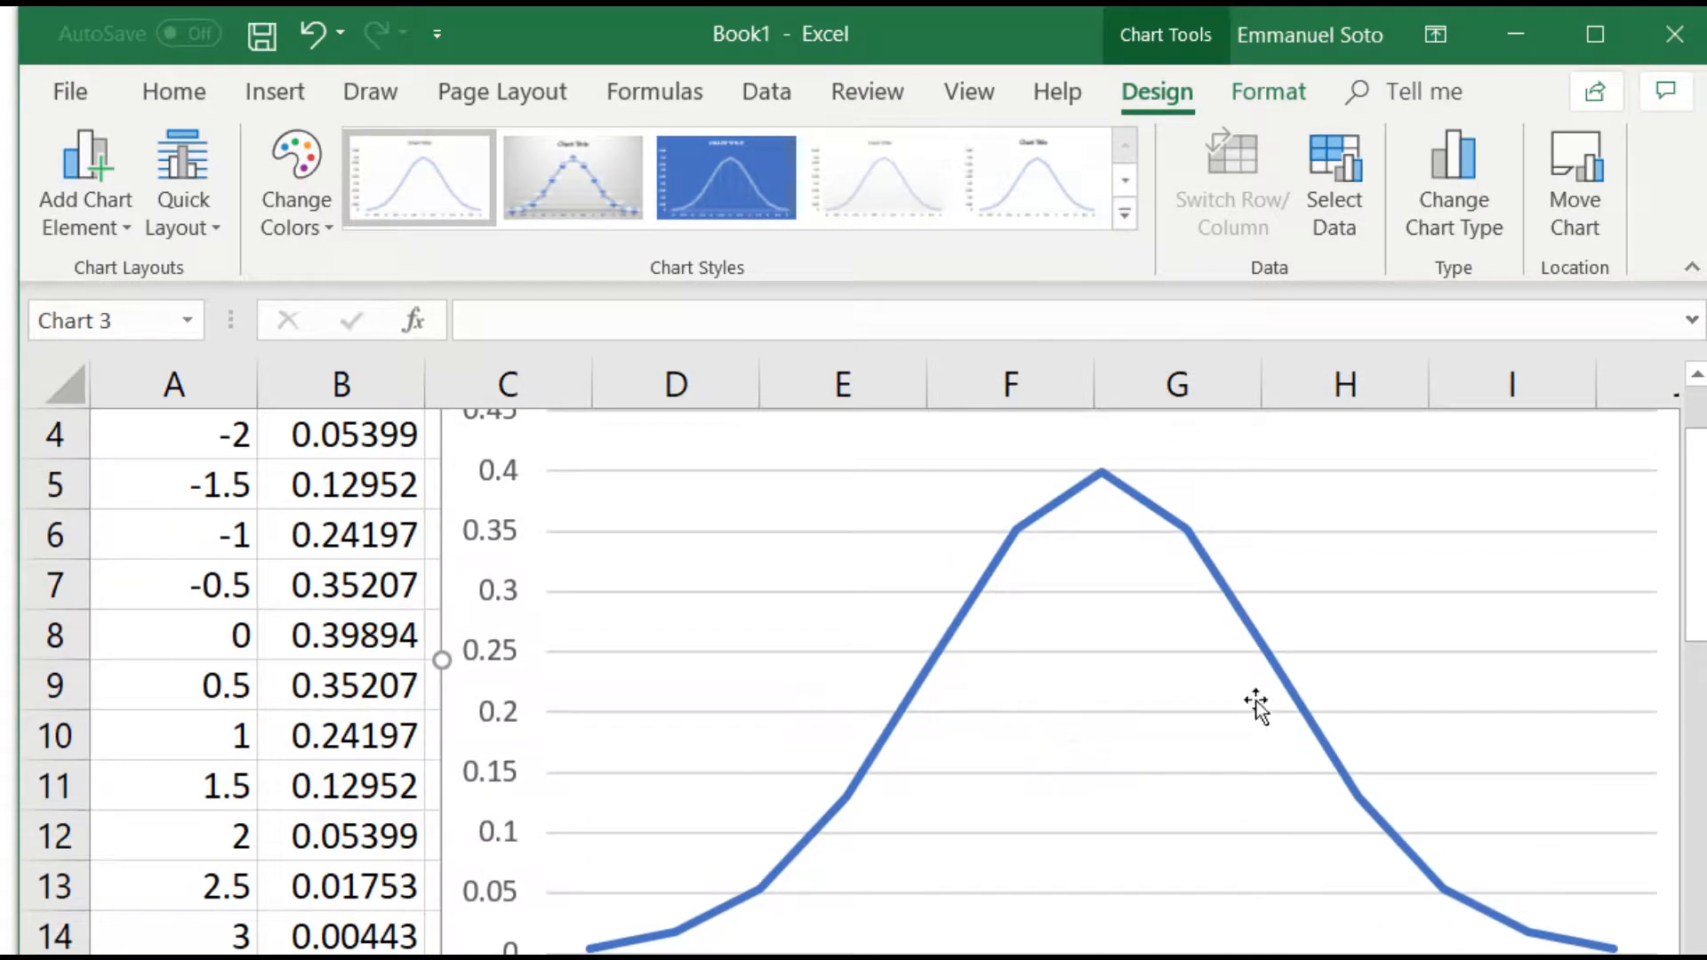
pyautogui.scroll(1, 1252, 698)
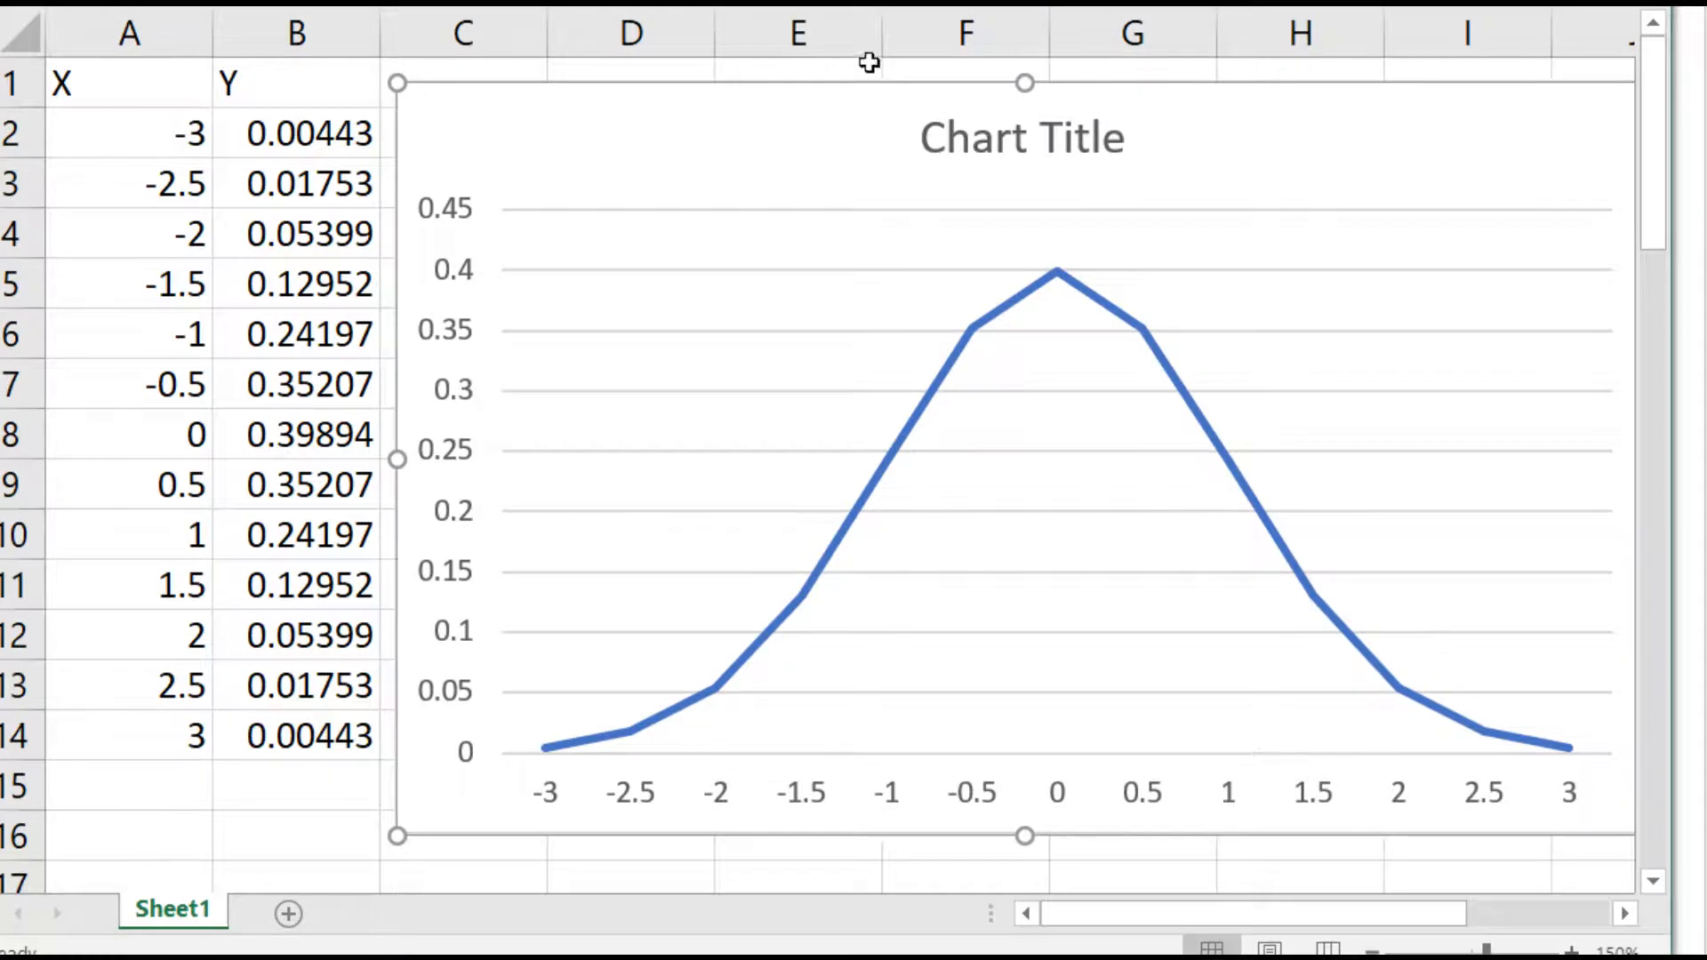
pyautogui.moveTo(824, 117); pyautogui.dragTo(852, 115)
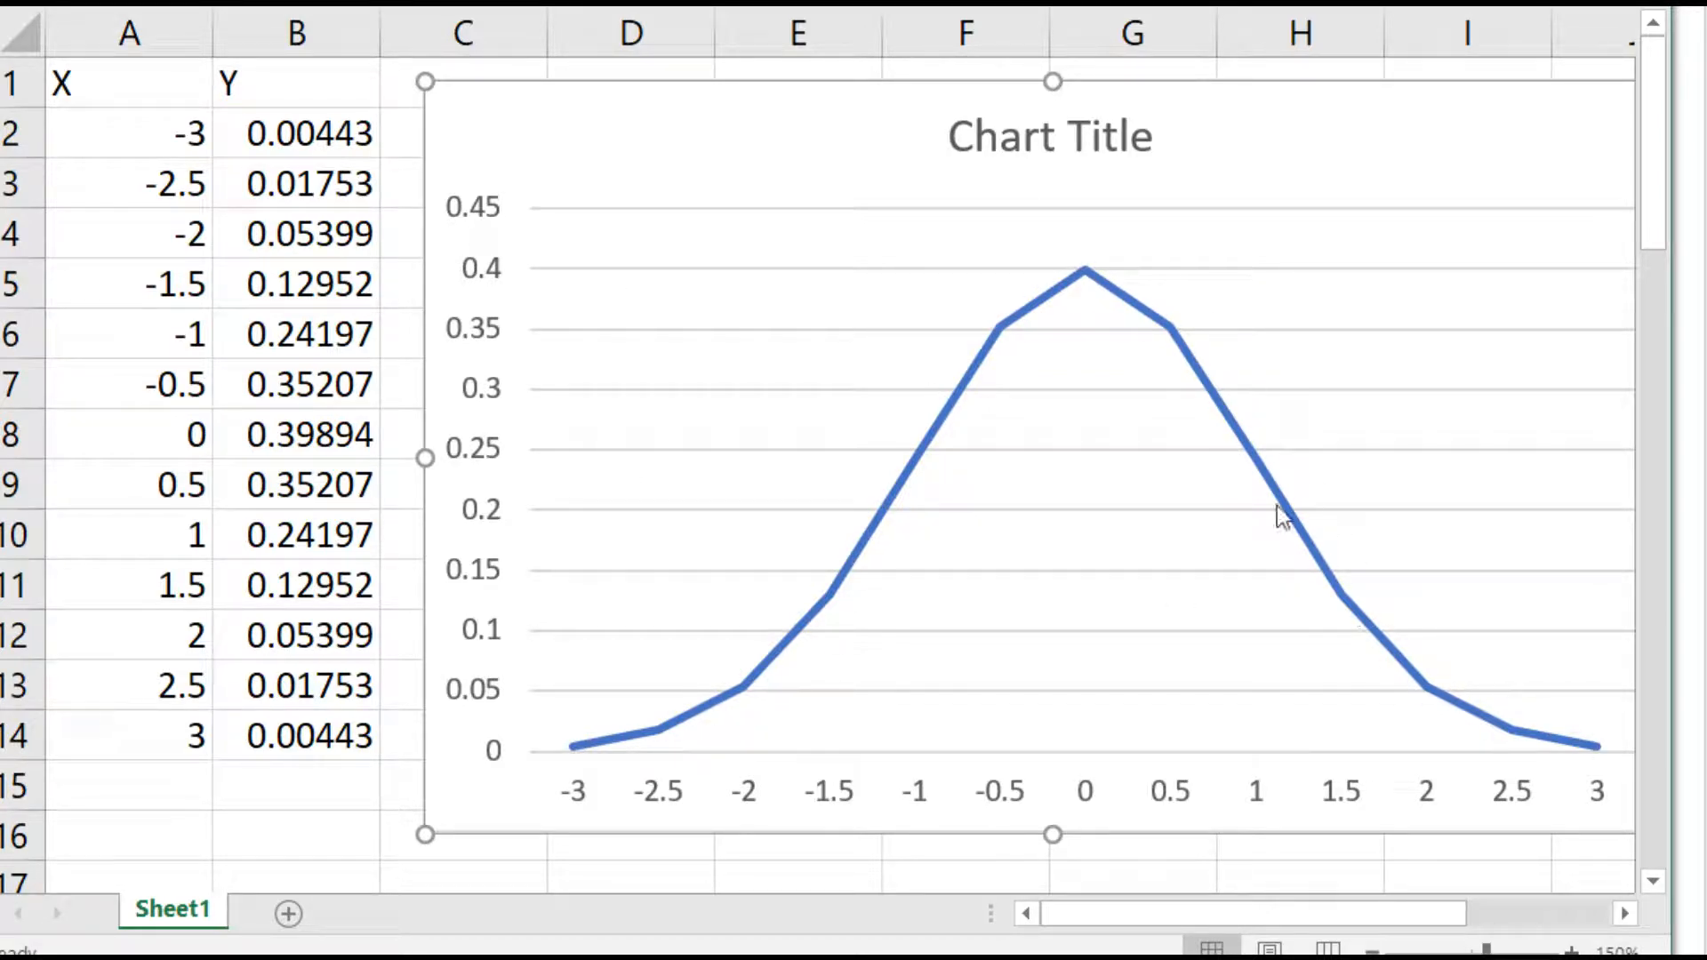
# Step: Clear all the X values below the starting -3 in column A
pyautogui.click(169, 134)
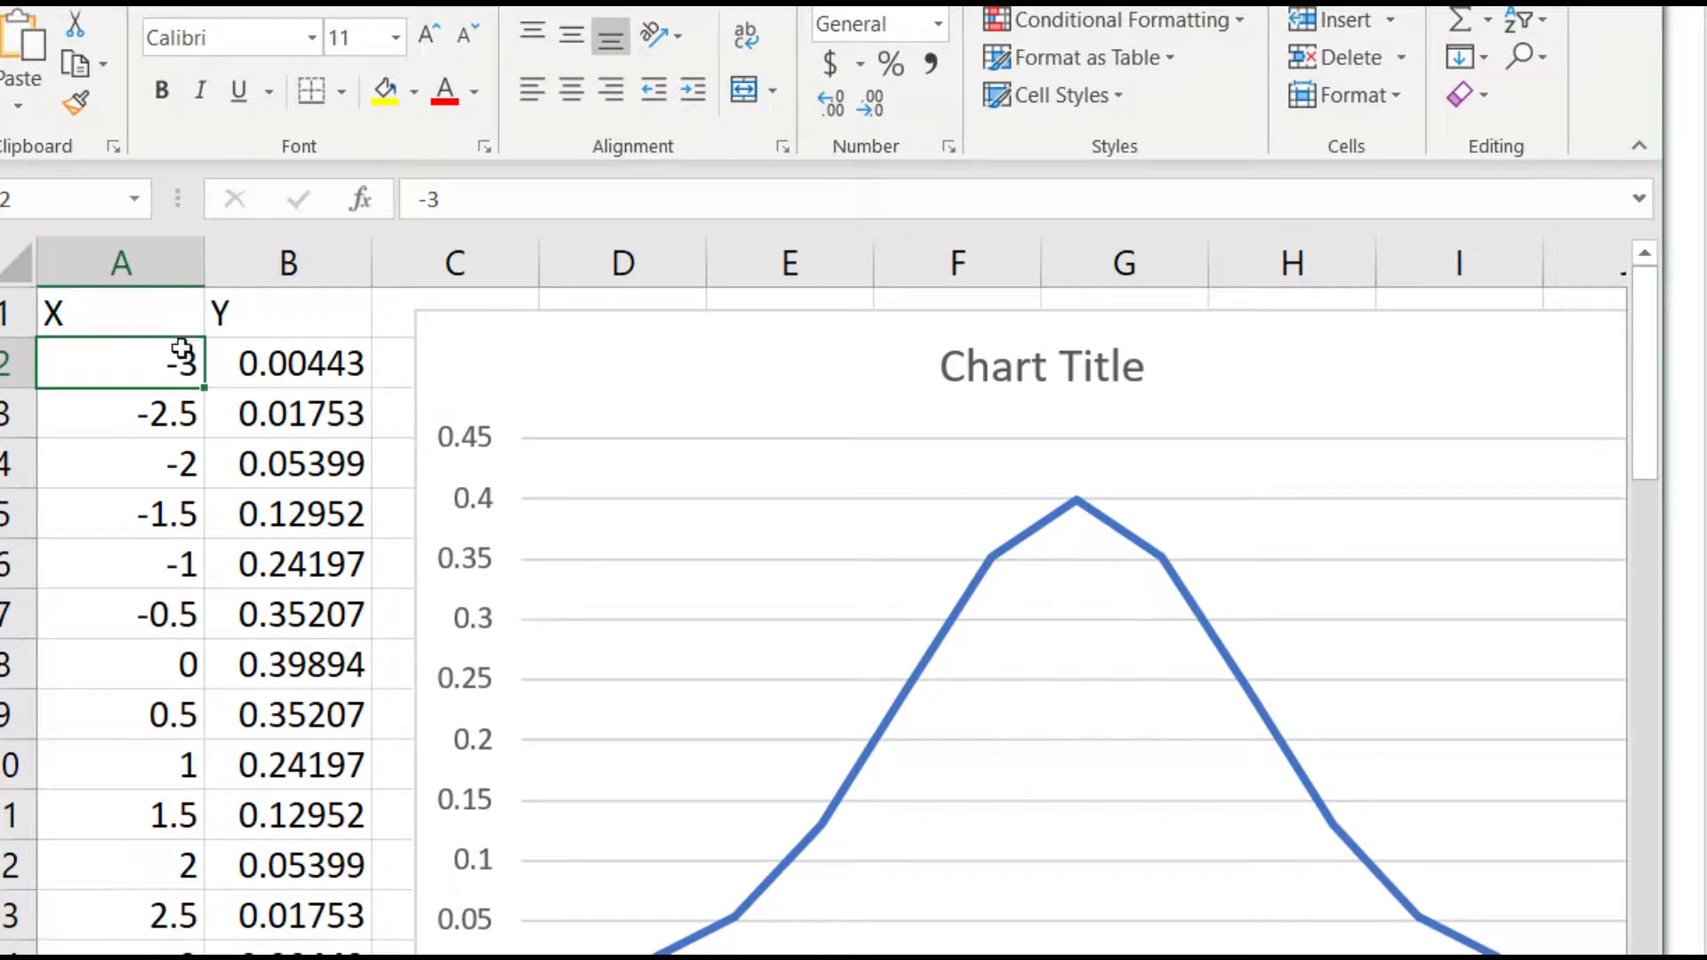
pyautogui.moveTo(171, 407); pyautogui.dragTo(219, 916)
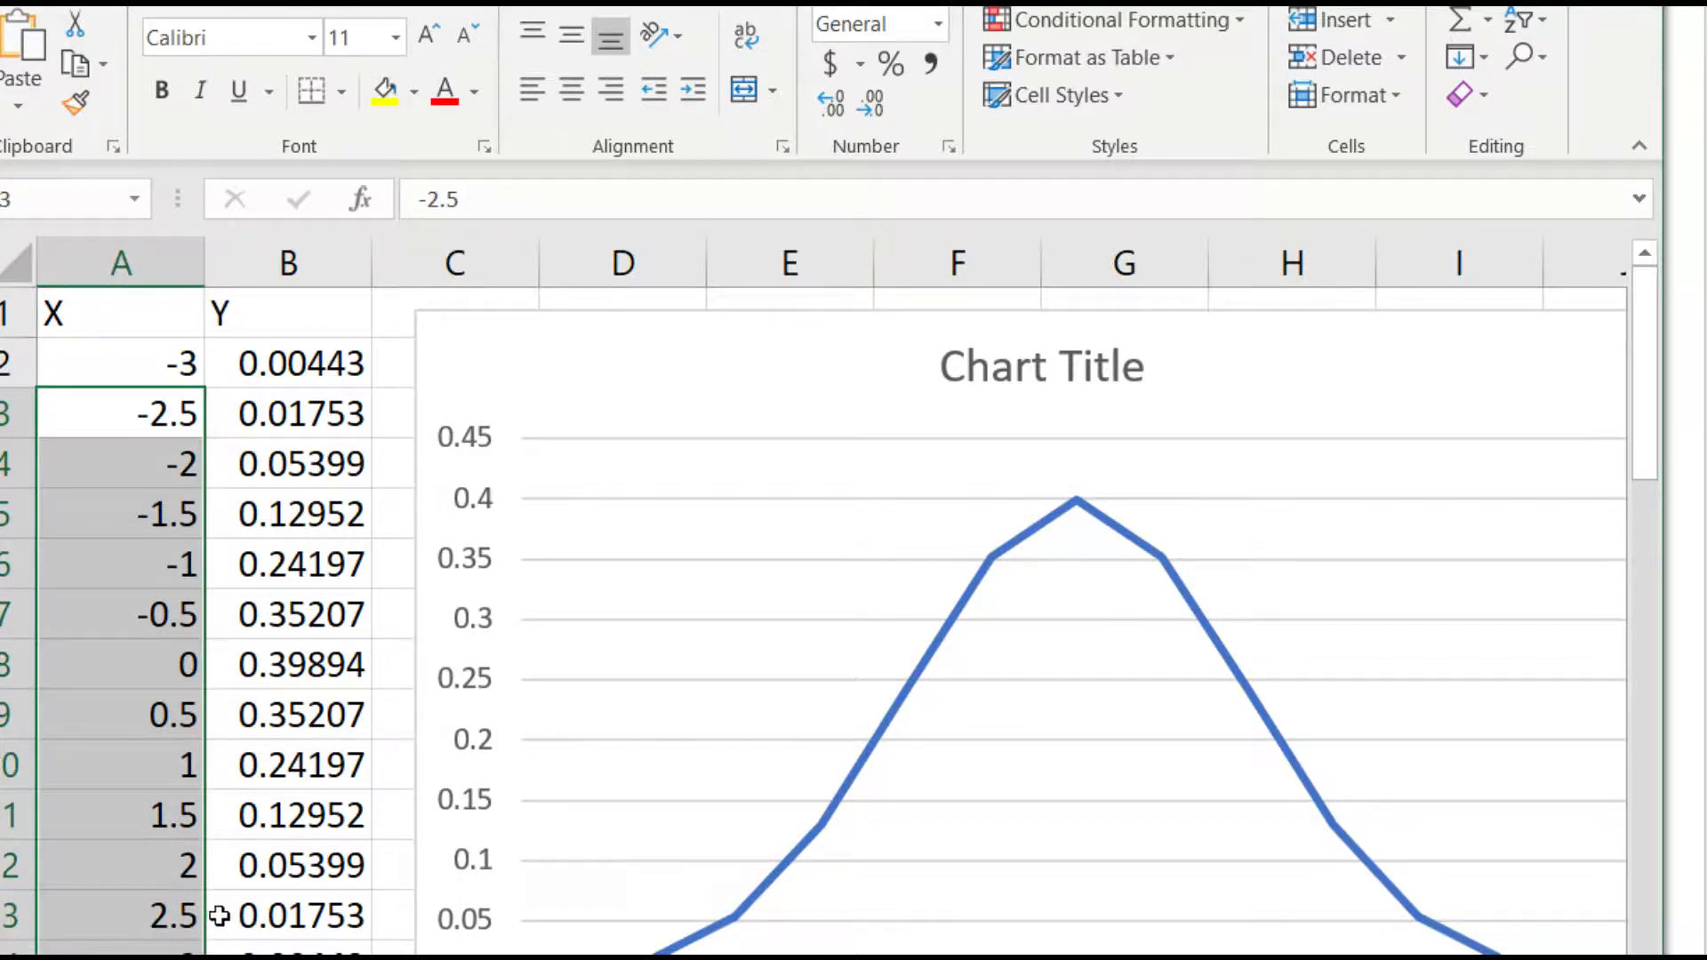
pyautogui.press('Delete')
pyautogui.click(134, 397)
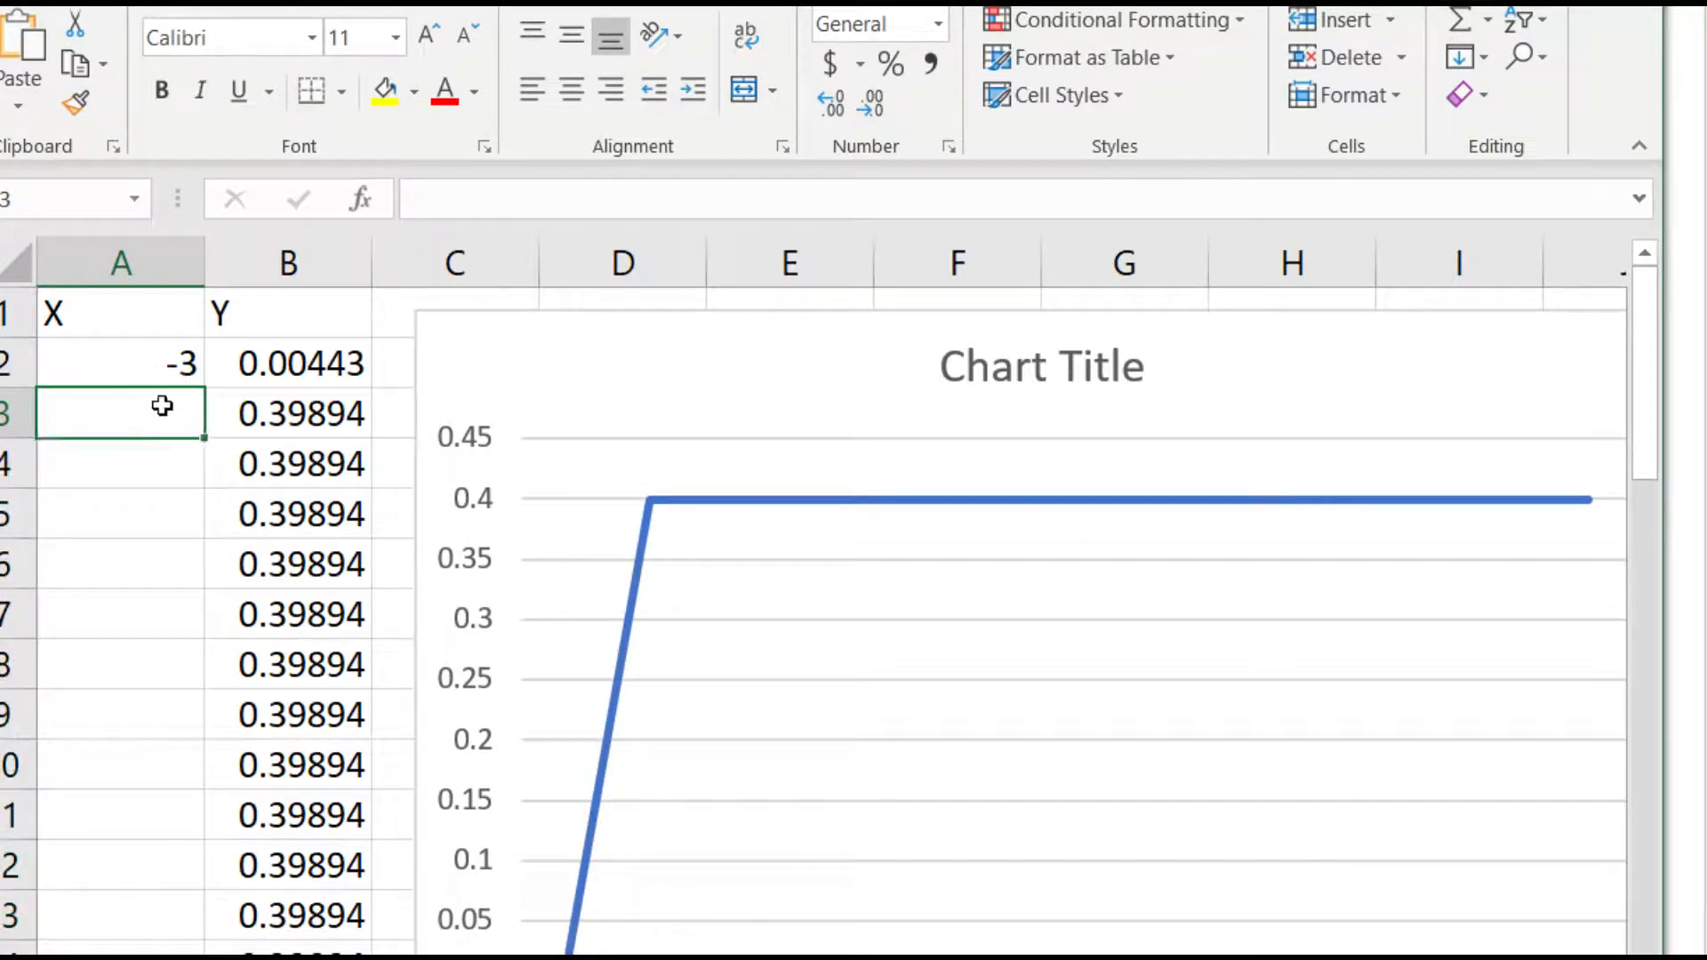
# Step: Fill a linear series down the column from A2 with a step value of 0.1
pyautogui.click(152, 362)
pyautogui.click(145, 404)
pyautogui.click(137, 366)
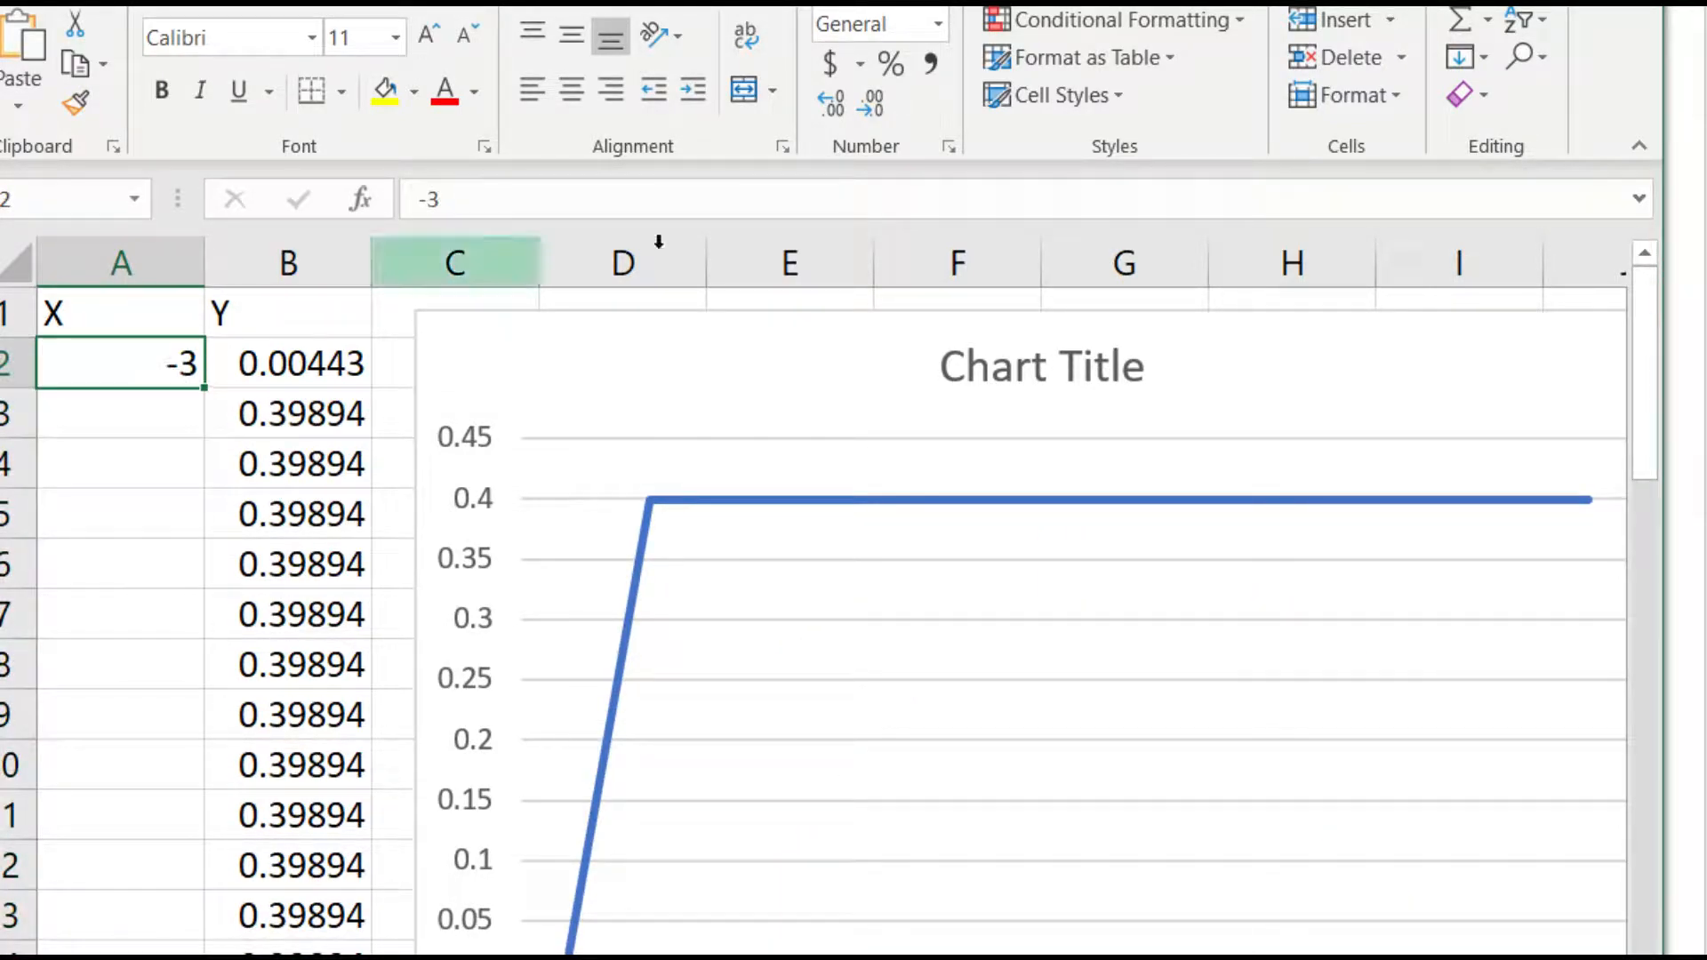
pyautogui.click(1469, 57)
pyautogui.click(1512, 310)
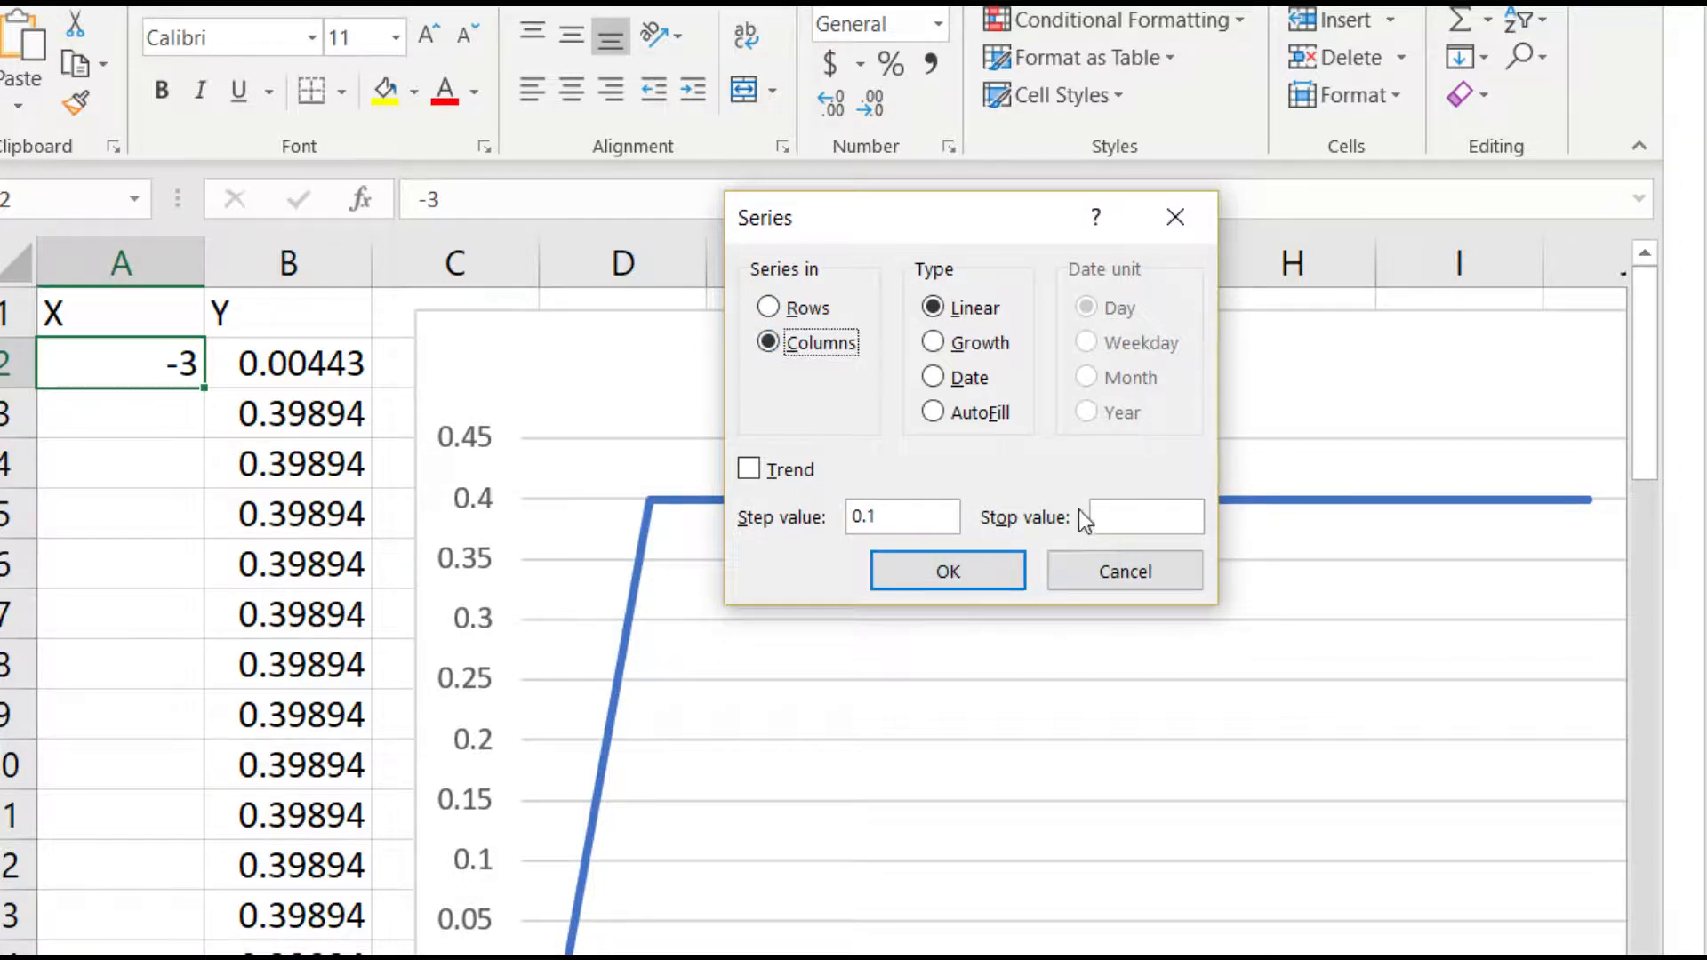
pyautogui.click(1115, 510)
pyautogui.click(1000, 574)
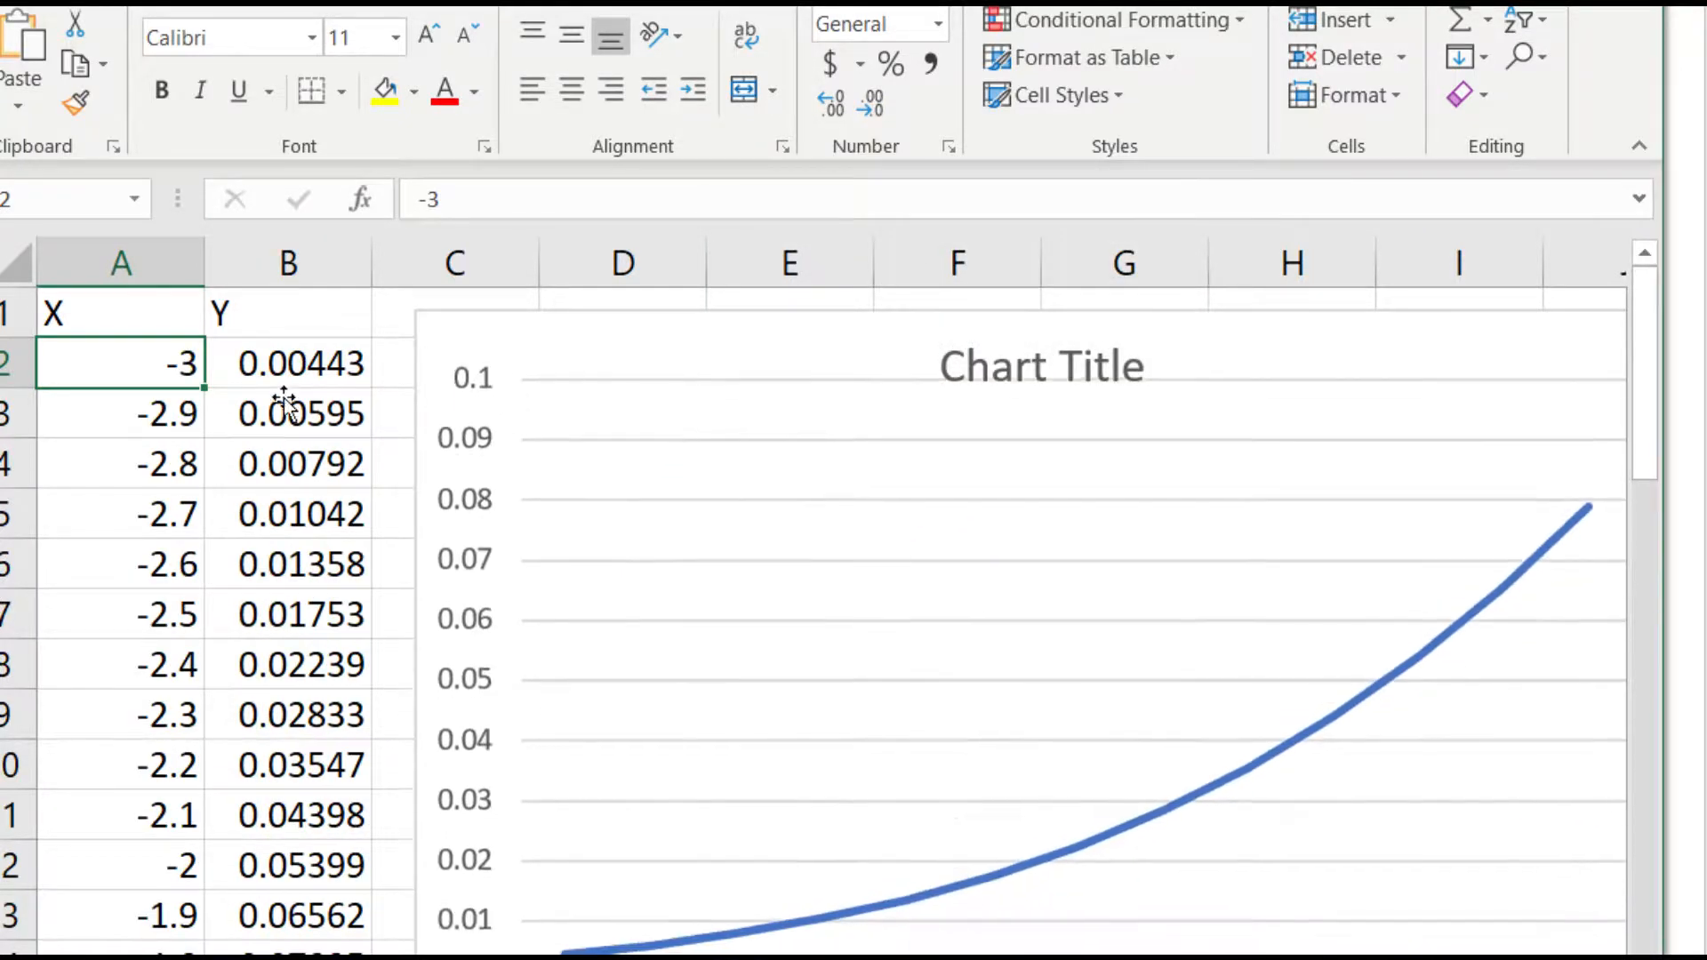
# Step: Extend the NORM.DIST formula in column B down alongside the new X values and check a copied cell
pyautogui.click(287, 374)
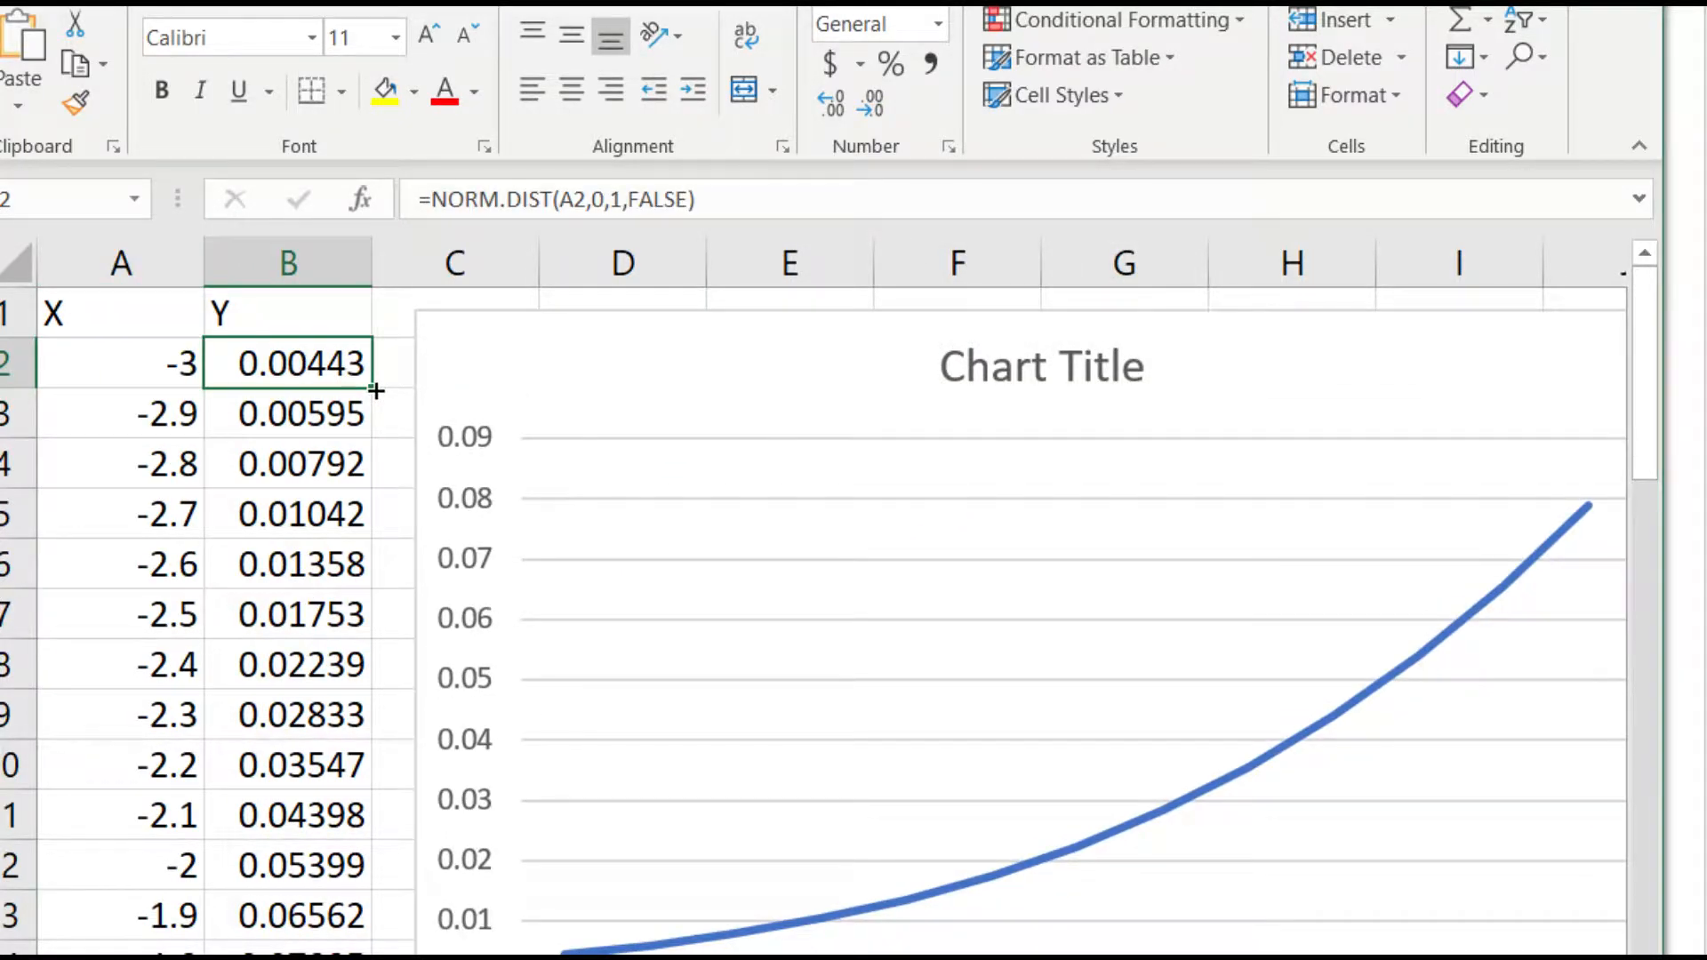
pyautogui.doubleClick(375, 390)
pyautogui.scroll(-1, 326, 422)
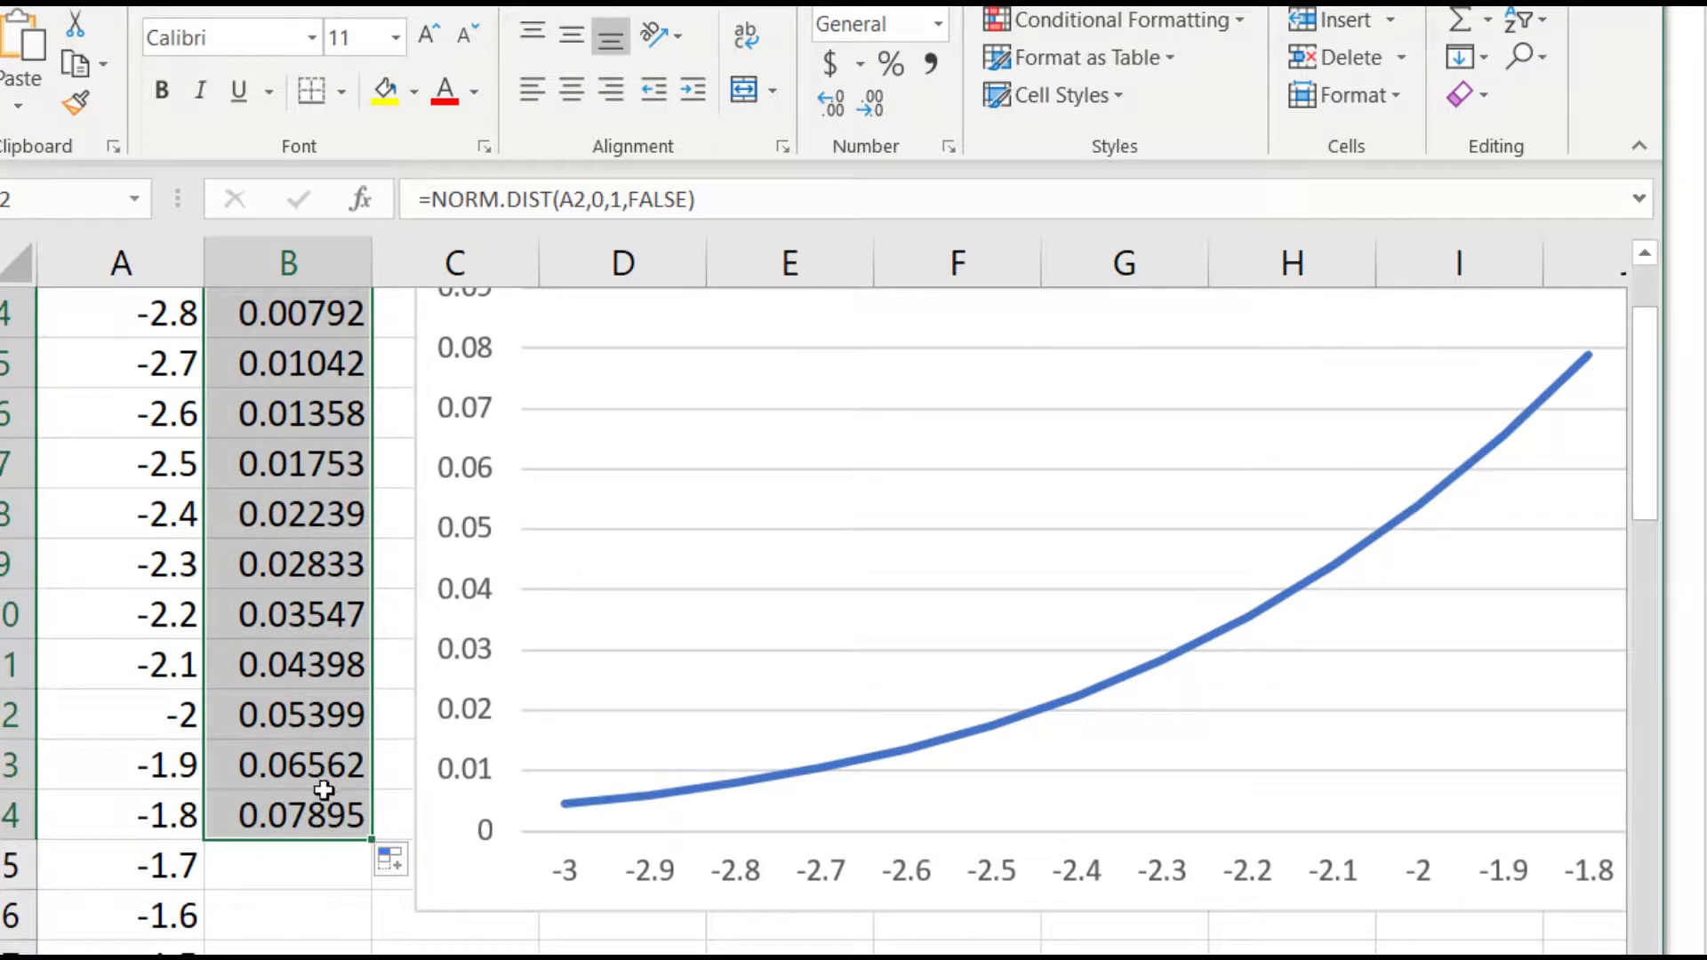
pyautogui.moveTo(374, 841); pyautogui.dragTo(373, 956)
pyautogui.scroll(5, 500, 746)
pyautogui.scroll(11, 499, 746)
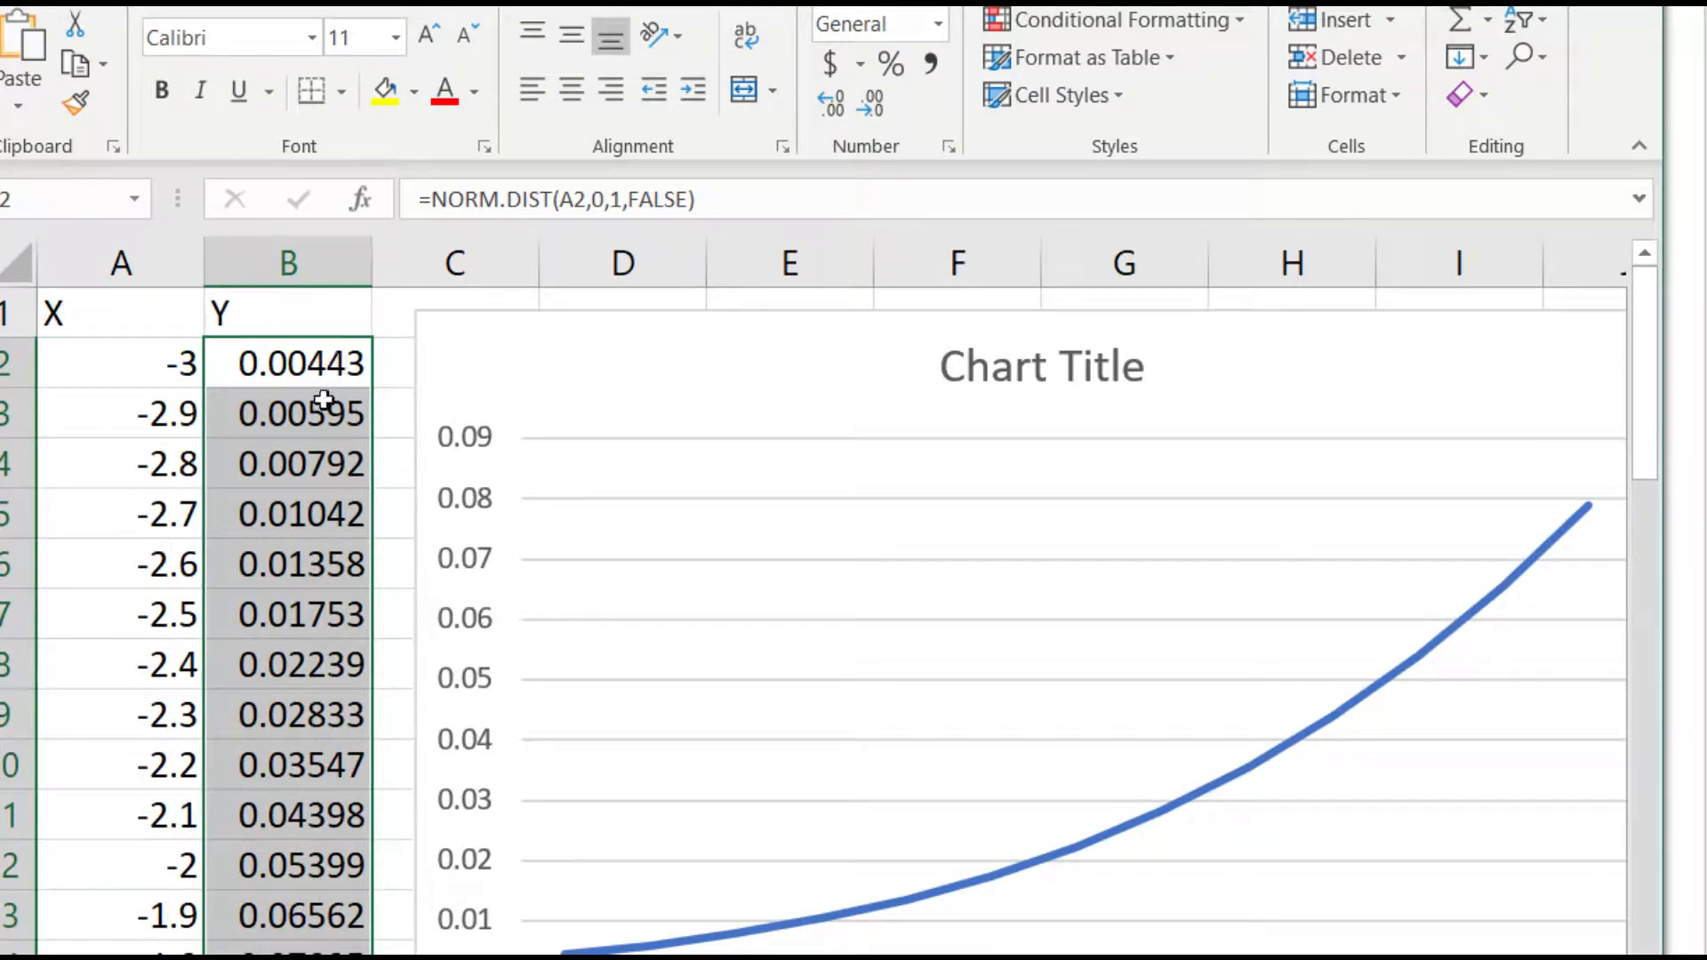
pyautogui.scroll(-2, 297, 854)
pyautogui.click(311, 825)
pyautogui.scroll(2, 311, 800)
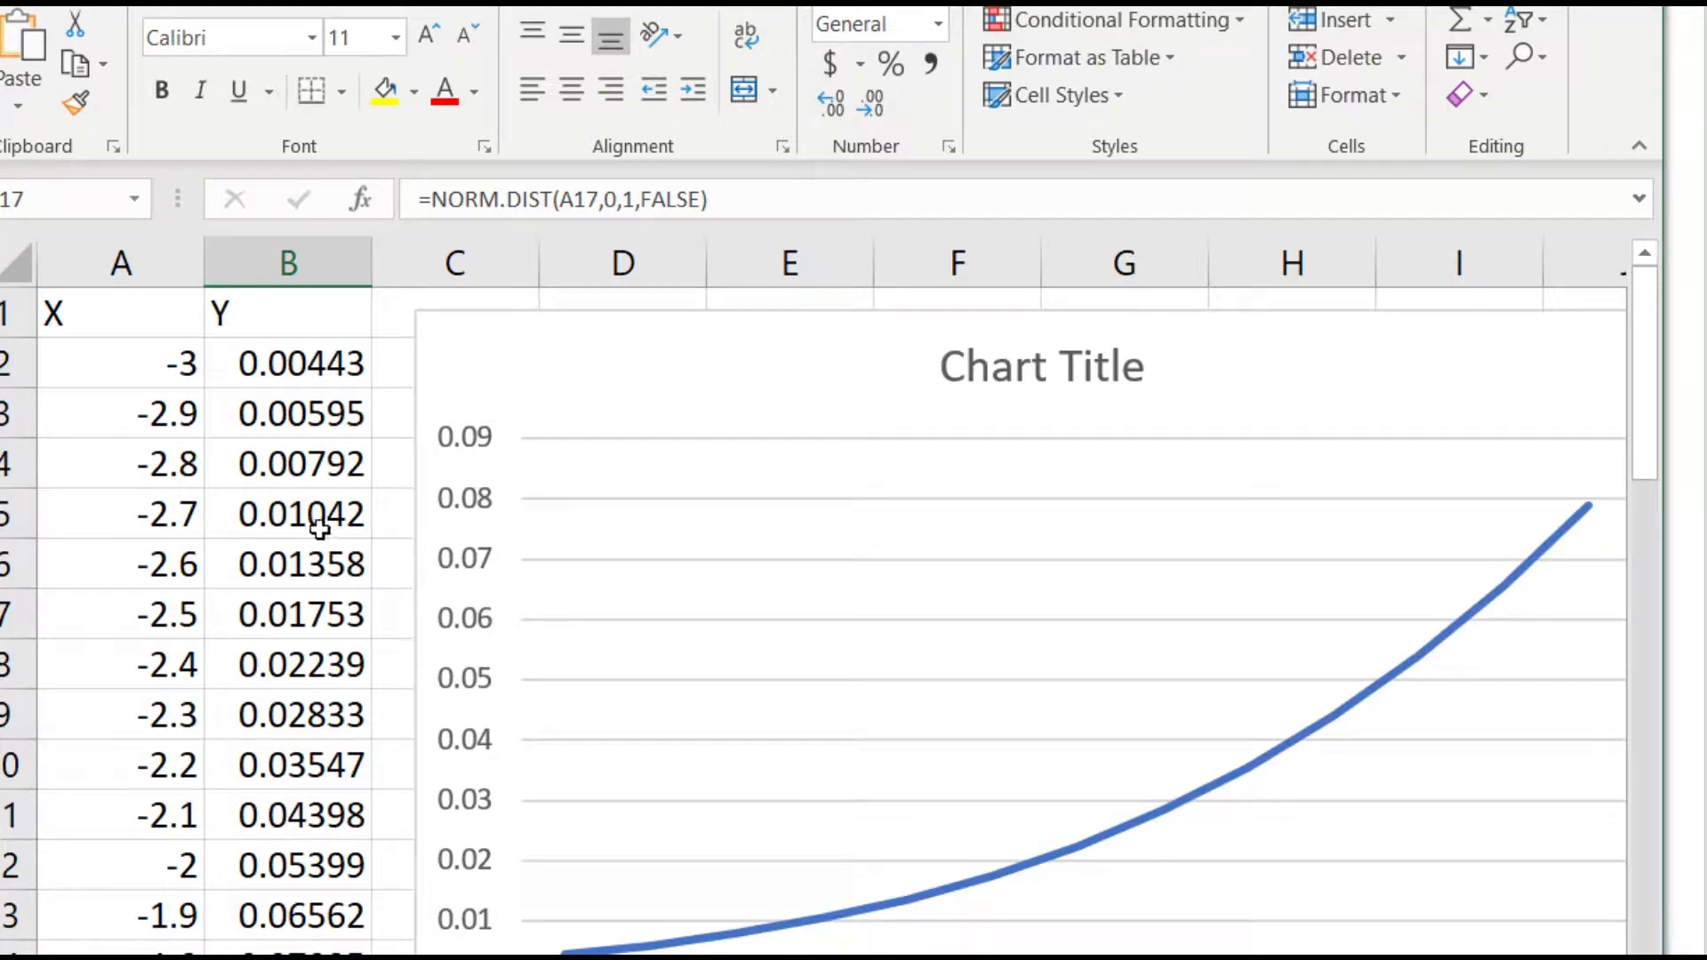
# Step: Clear all of column B and re-enter the header Y in cell B1
pyautogui.click(293, 365)
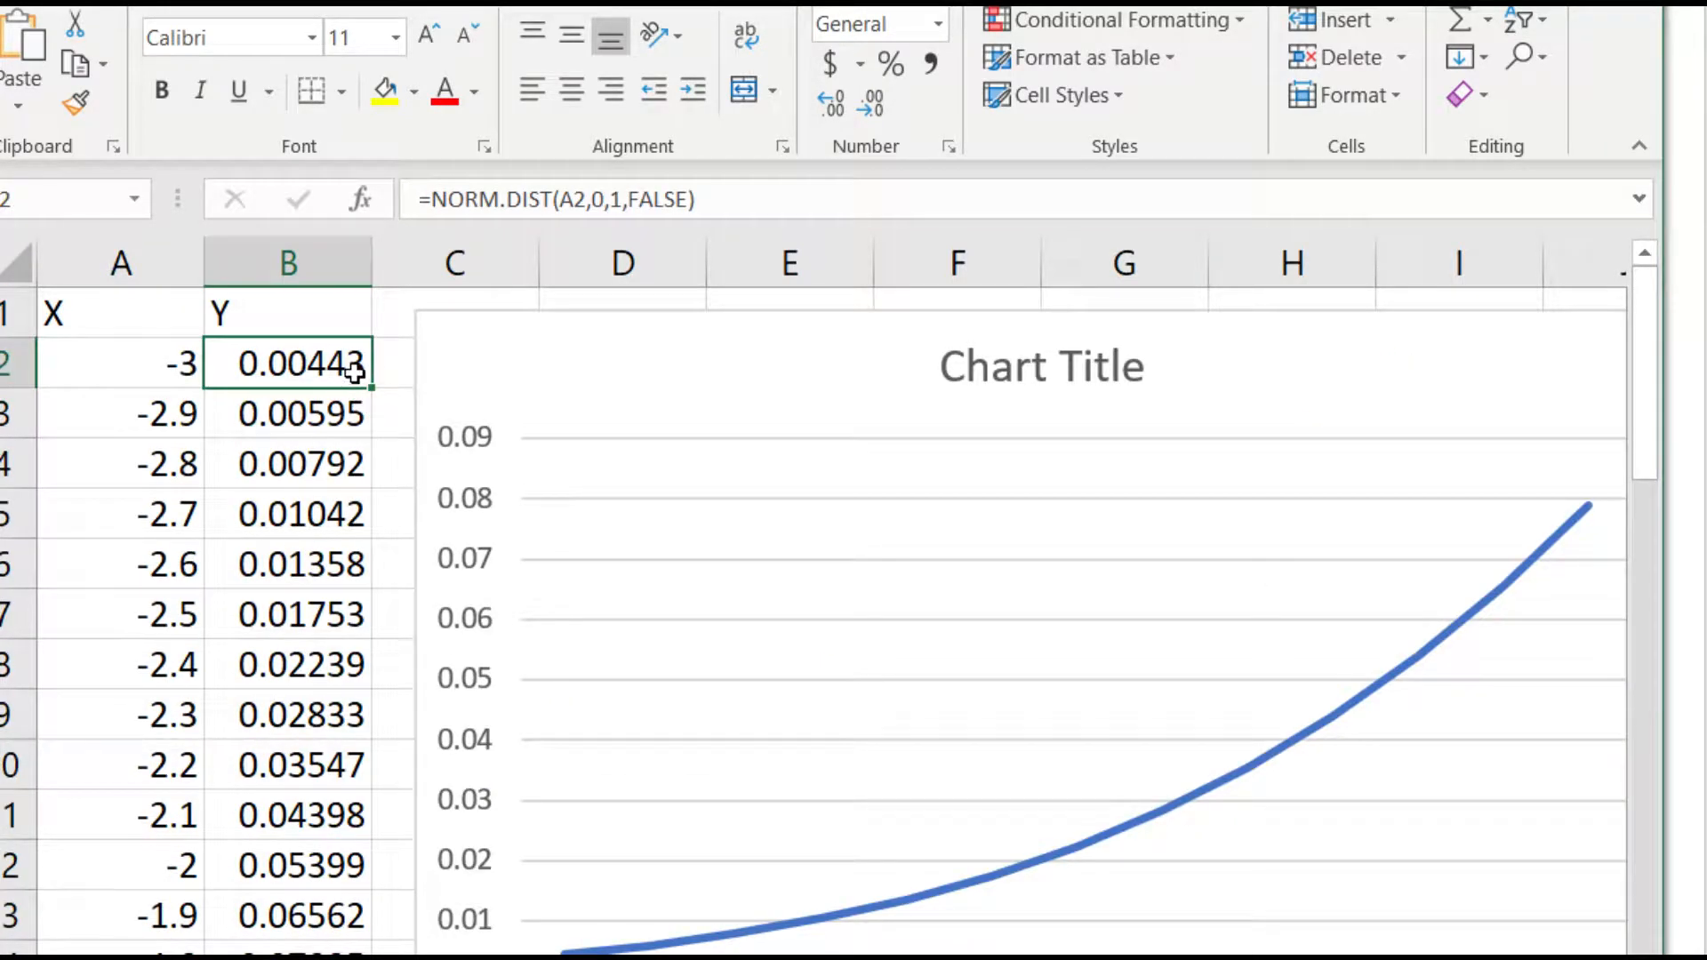
pyautogui.click(316, 258)
pyautogui.press('Delete')
pyautogui.click(274, 343)
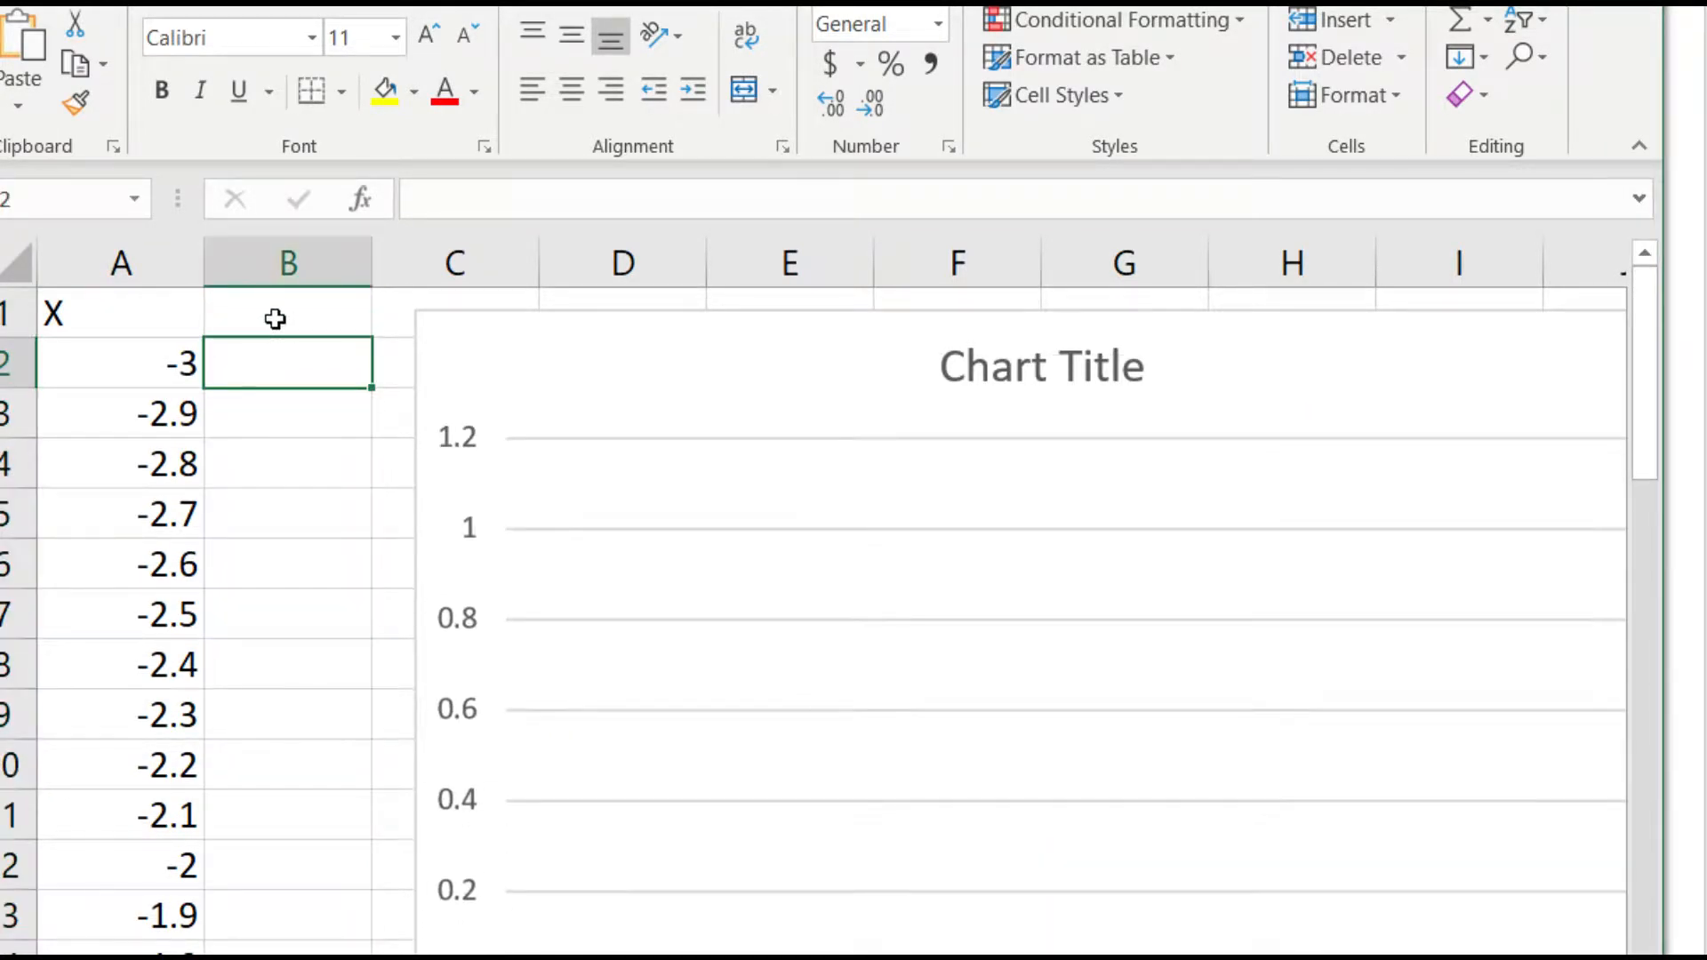
pyautogui.click(275, 313)
pyautogui.write('Y')
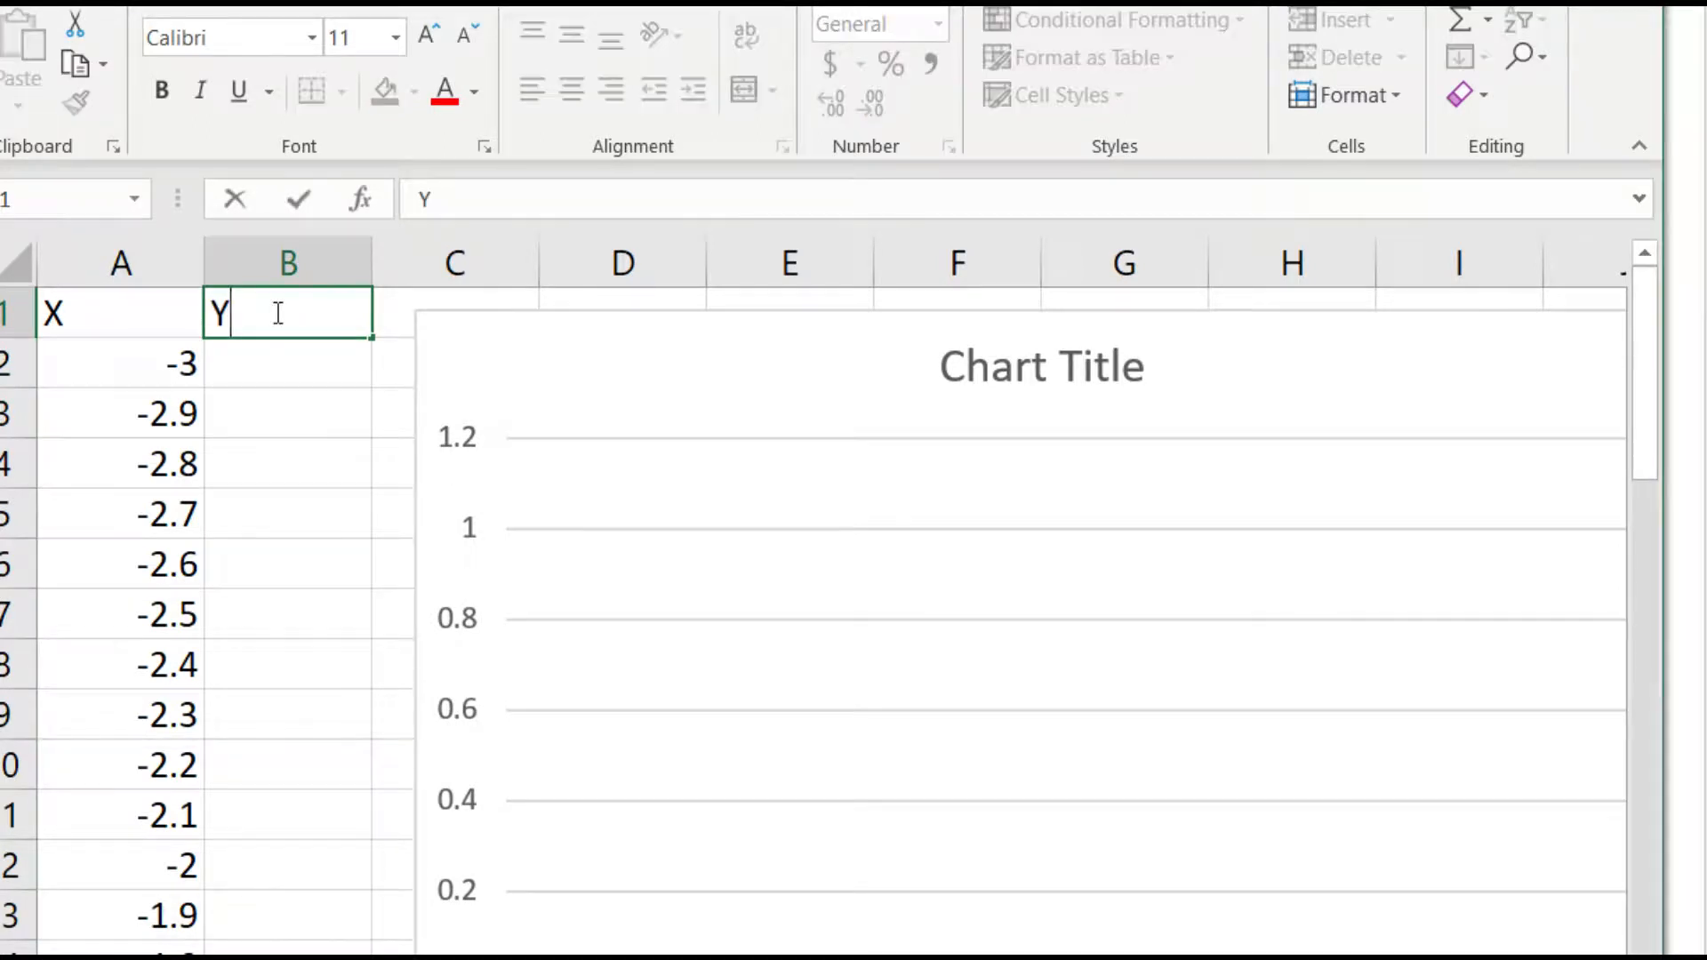
# Step: Enter the formula =NORM.DIST(A2,1,0,FALSE) in cell B2
pyautogui.click(299, 359)
pyautogui.write('=s')
pyautogui.press('BackSpace')
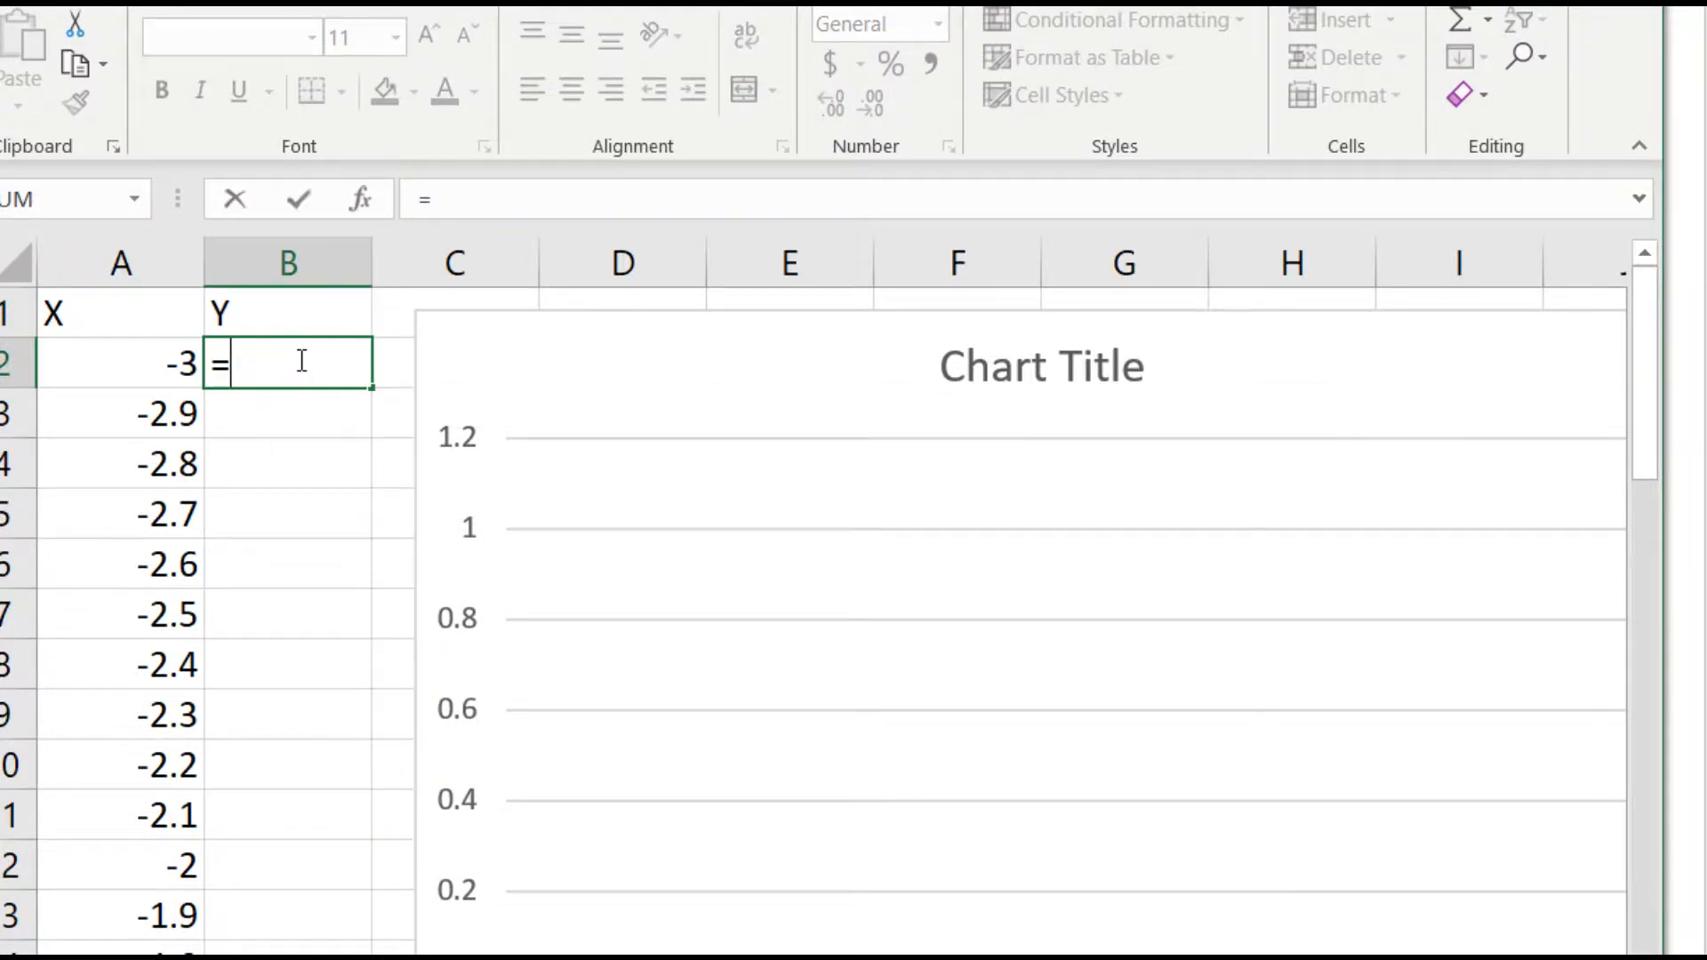
pyautogui.write('norm.d')
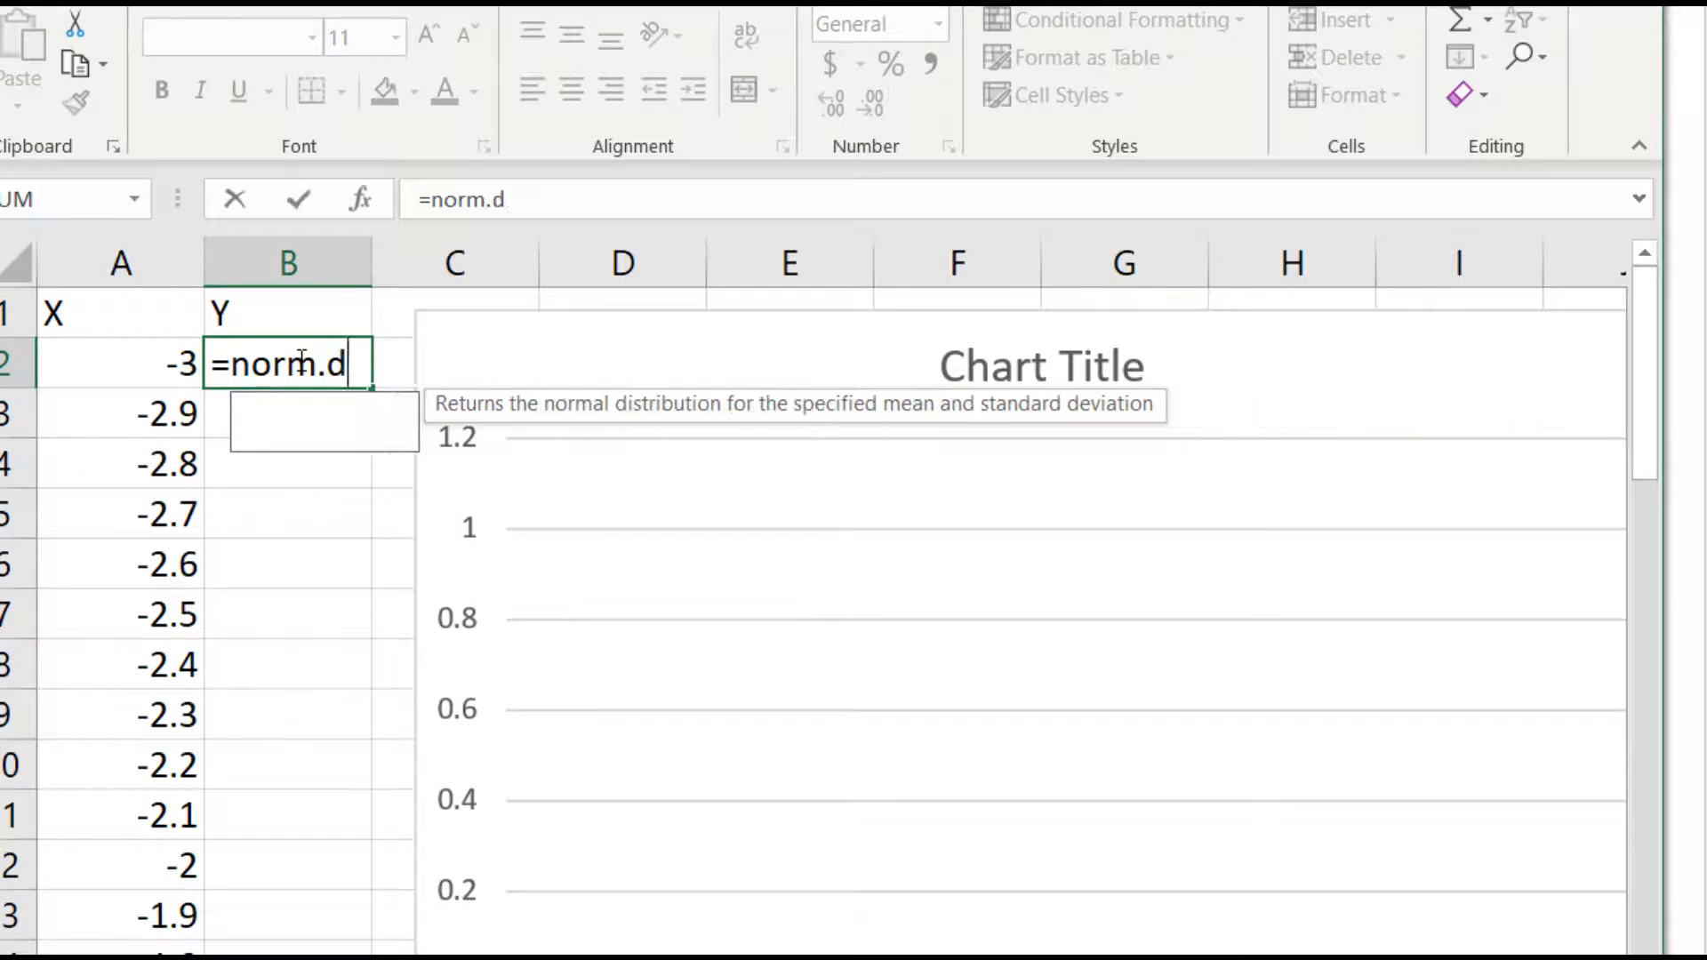
pyautogui.write('ist(')
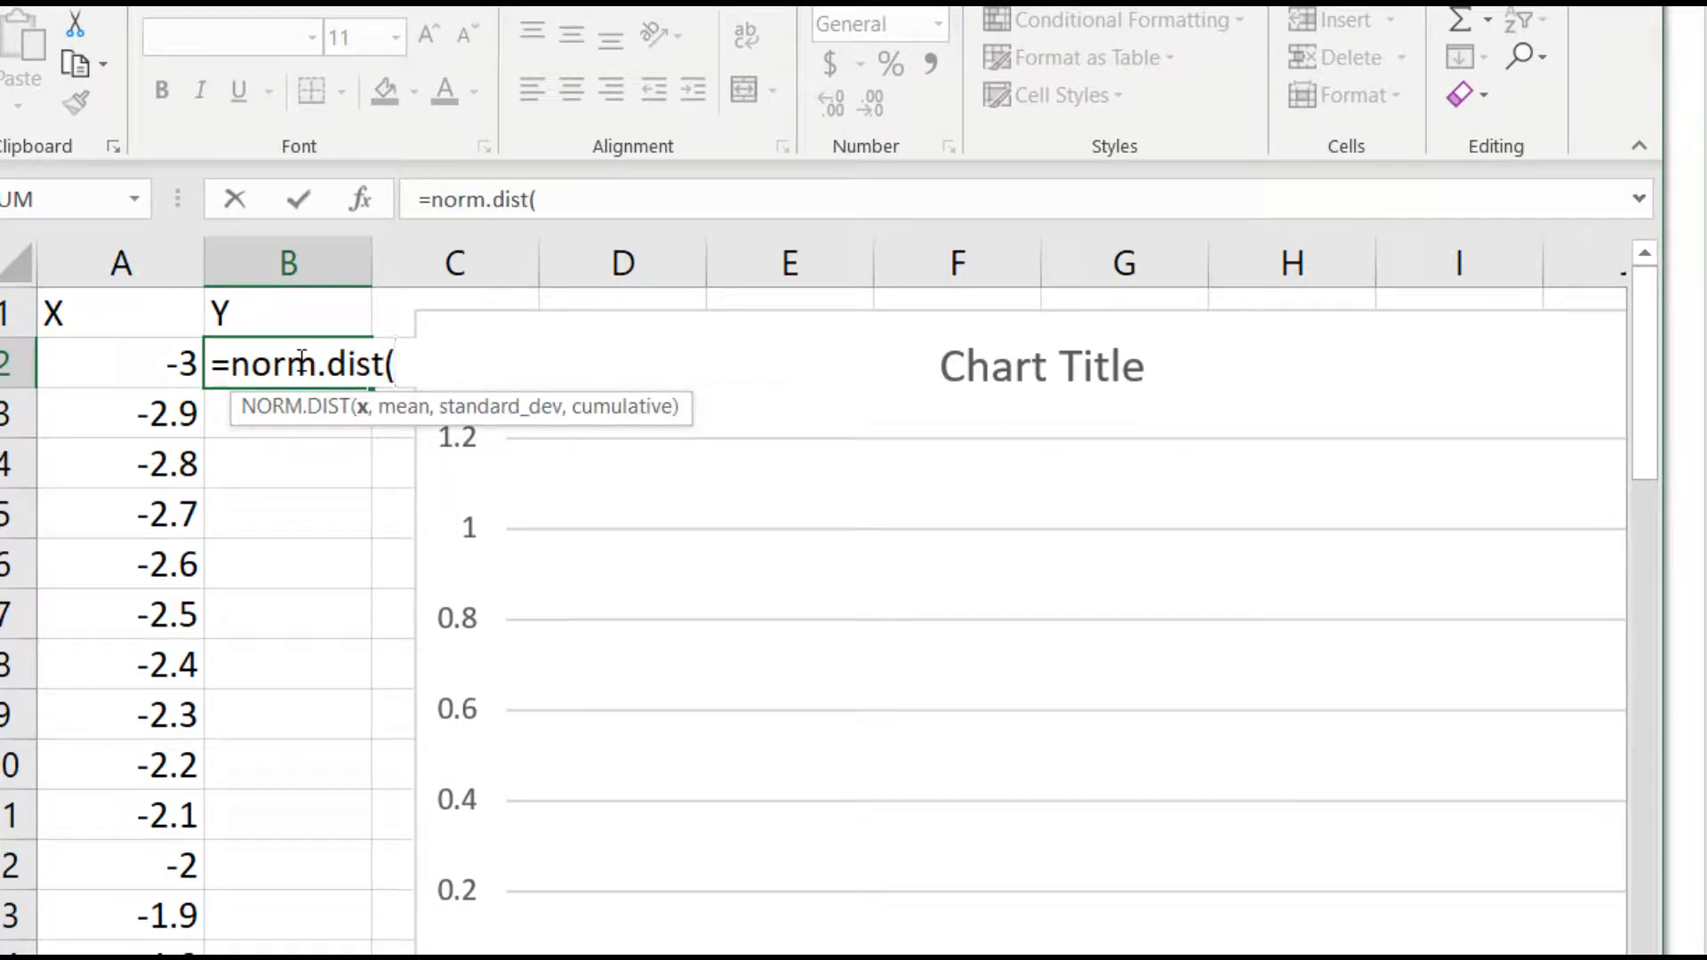
pyautogui.press('Left')
pyautogui.write(',1,0')
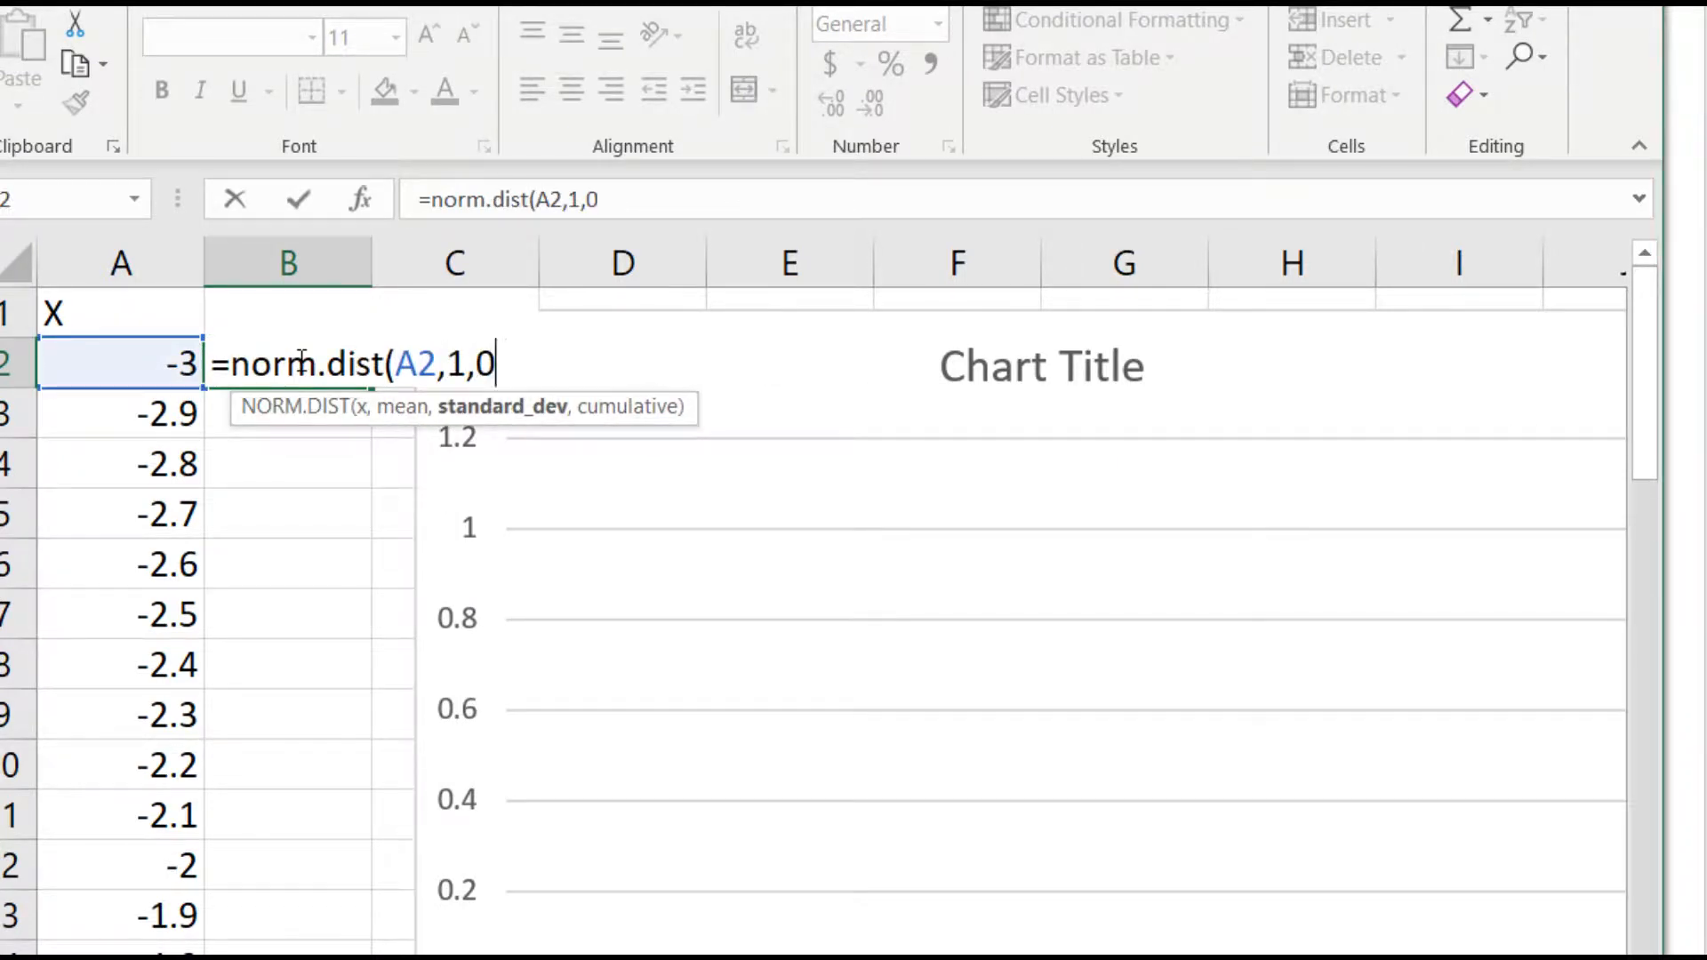
pyautogui.write(',true')
pyautogui.press('BackSpace')
pyautogui.press('BackSpace')
pyautogui.press('BackSpace')
pyautogui.press('BackSpace')
pyautogui.write('fals')
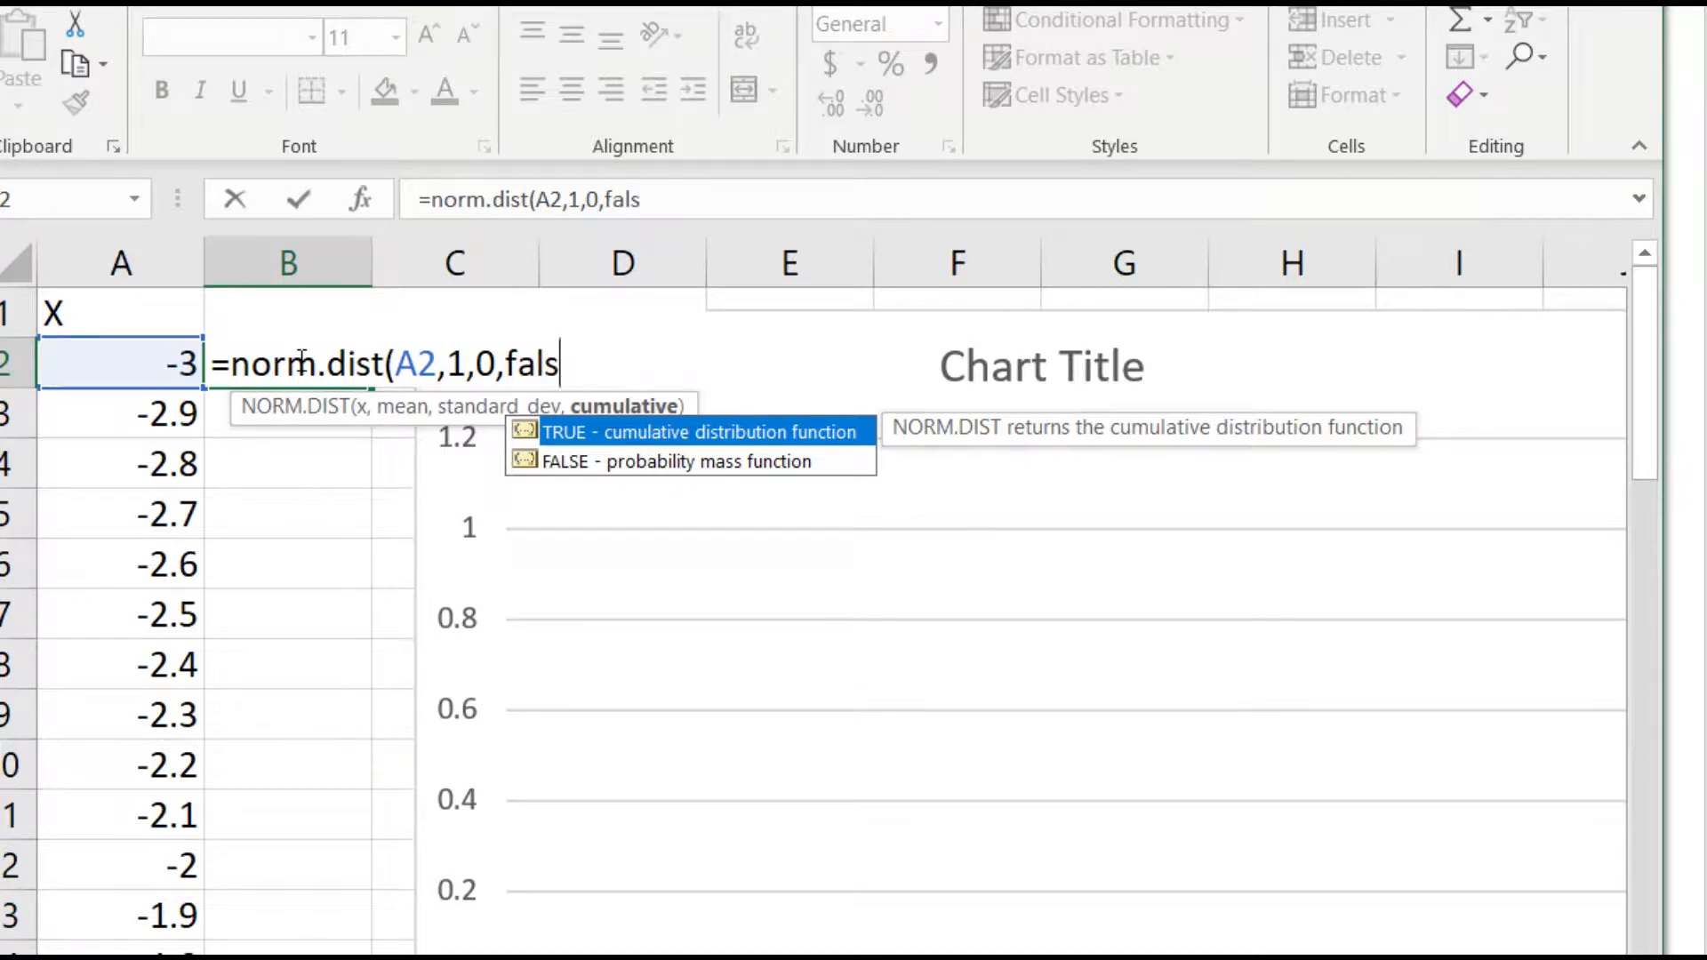
pyautogui.write('e)')
pyautogui.press('Return')
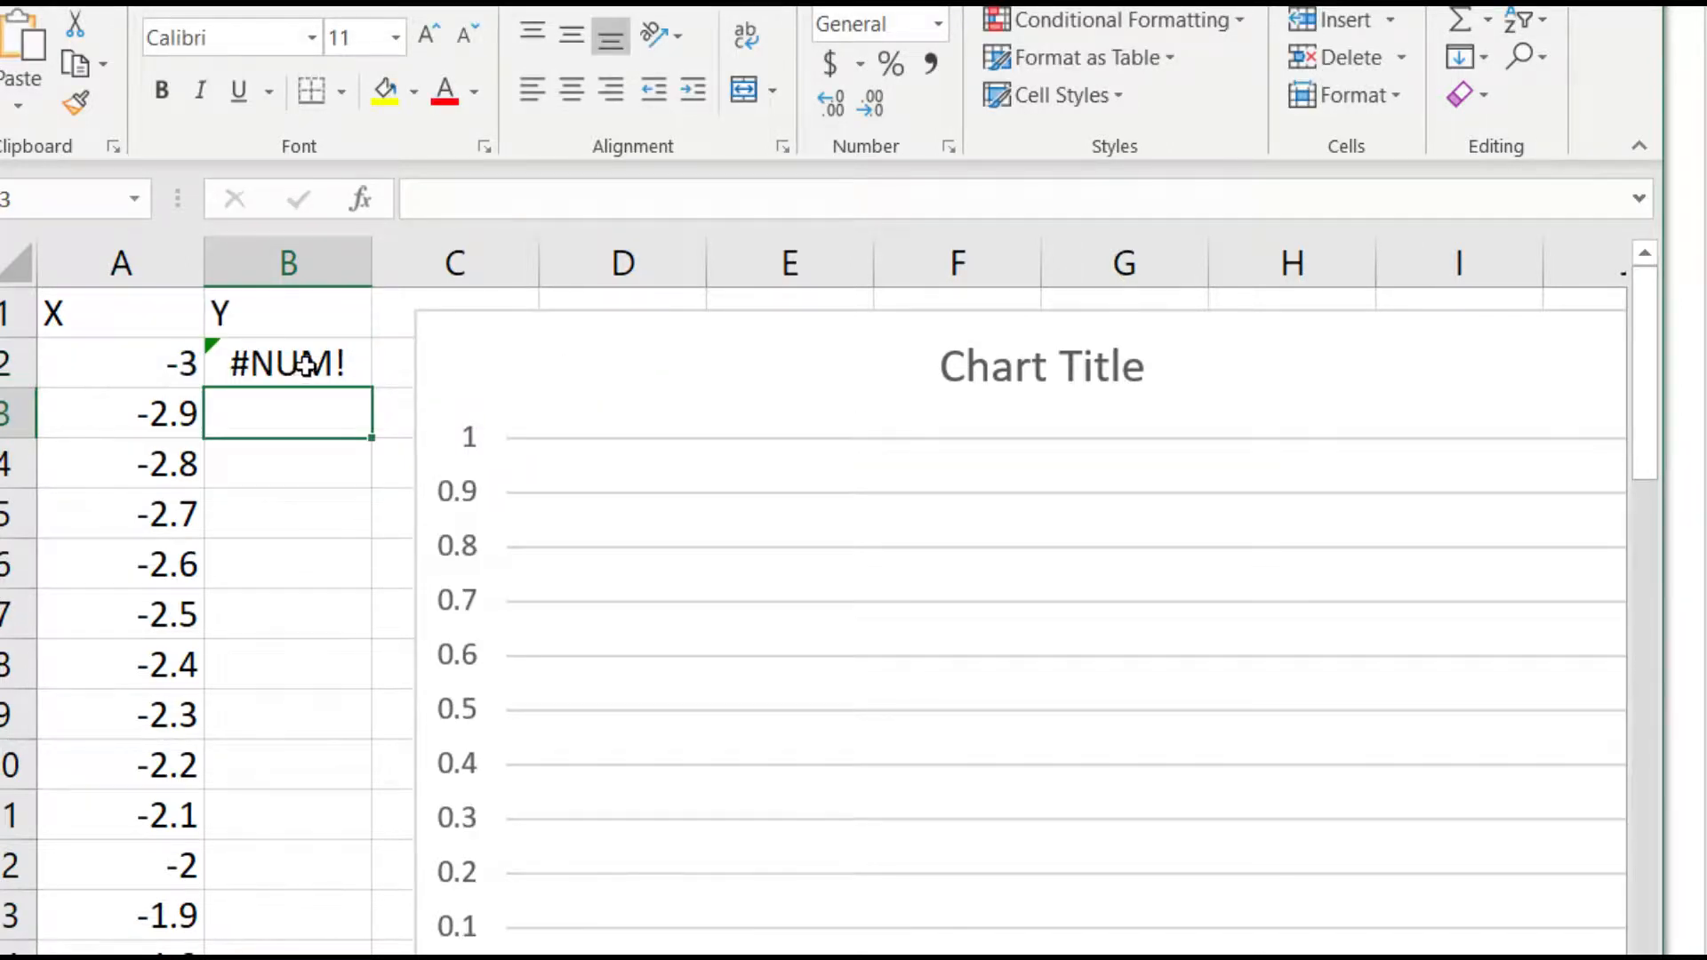
# Step: Change the B2 formula's mean to 0 and standard deviation to 1, giving =NORM.DIST(A2,0,1,FALSE), and reselect the cell
pyautogui.click(307, 365)
pyautogui.doubleClick(306, 364)
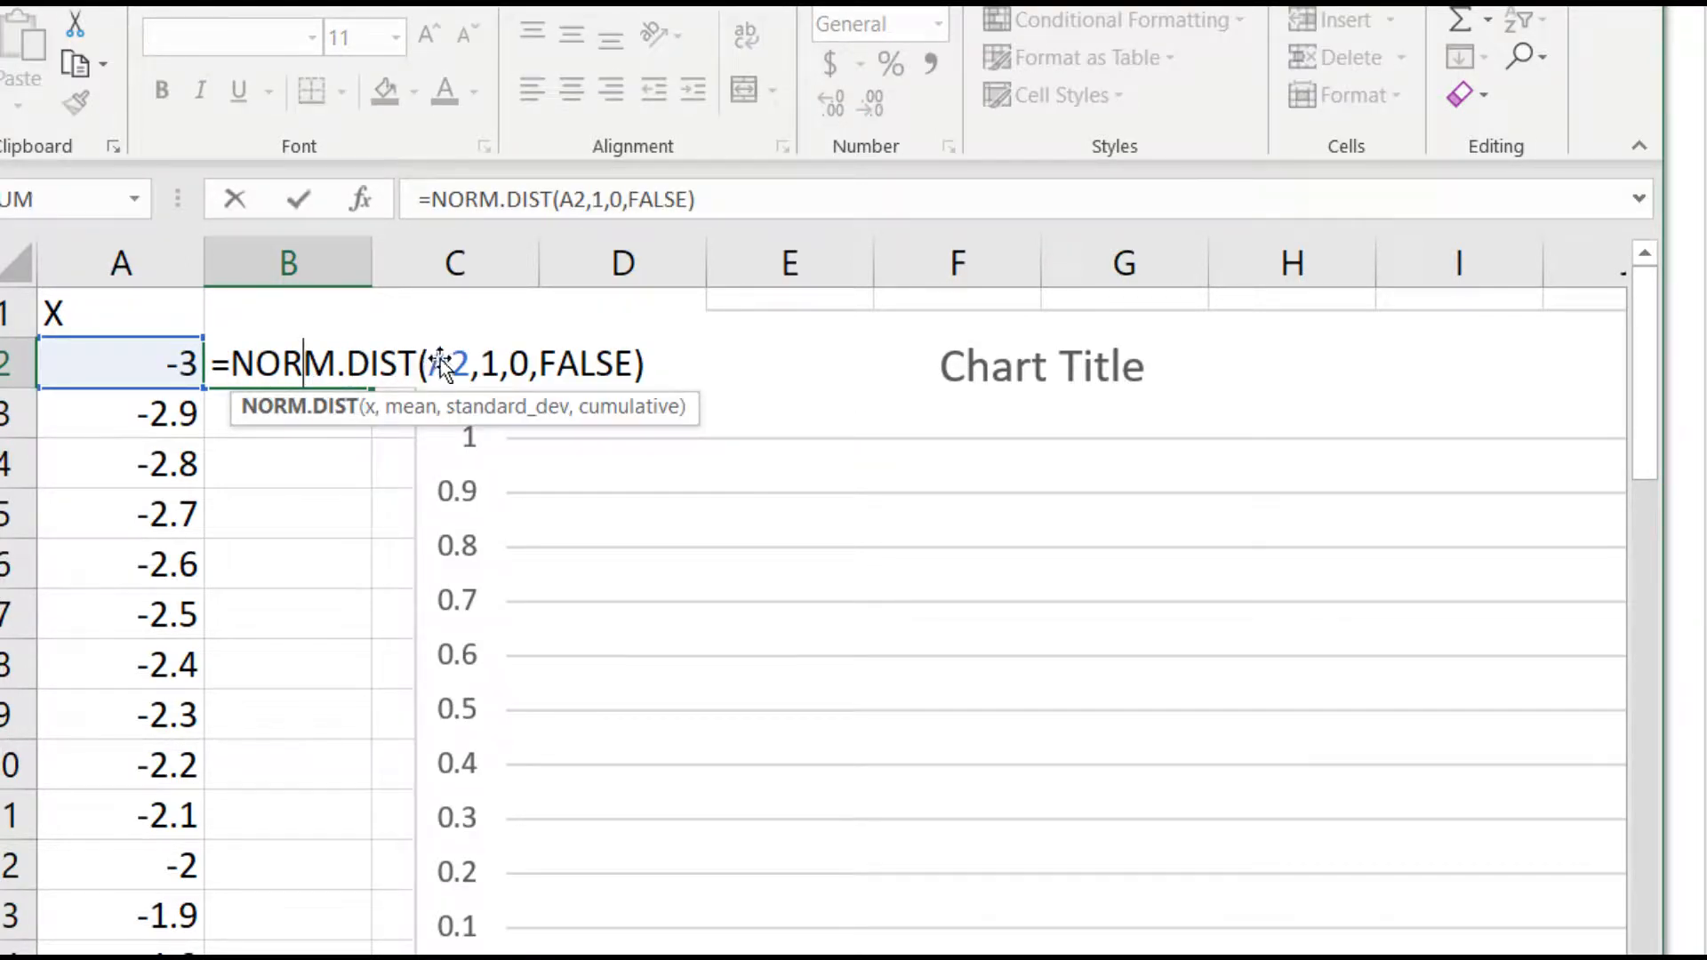
pyautogui.click(512, 365)
pyautogui.press('Delete')
pyautogui.press('Delete')
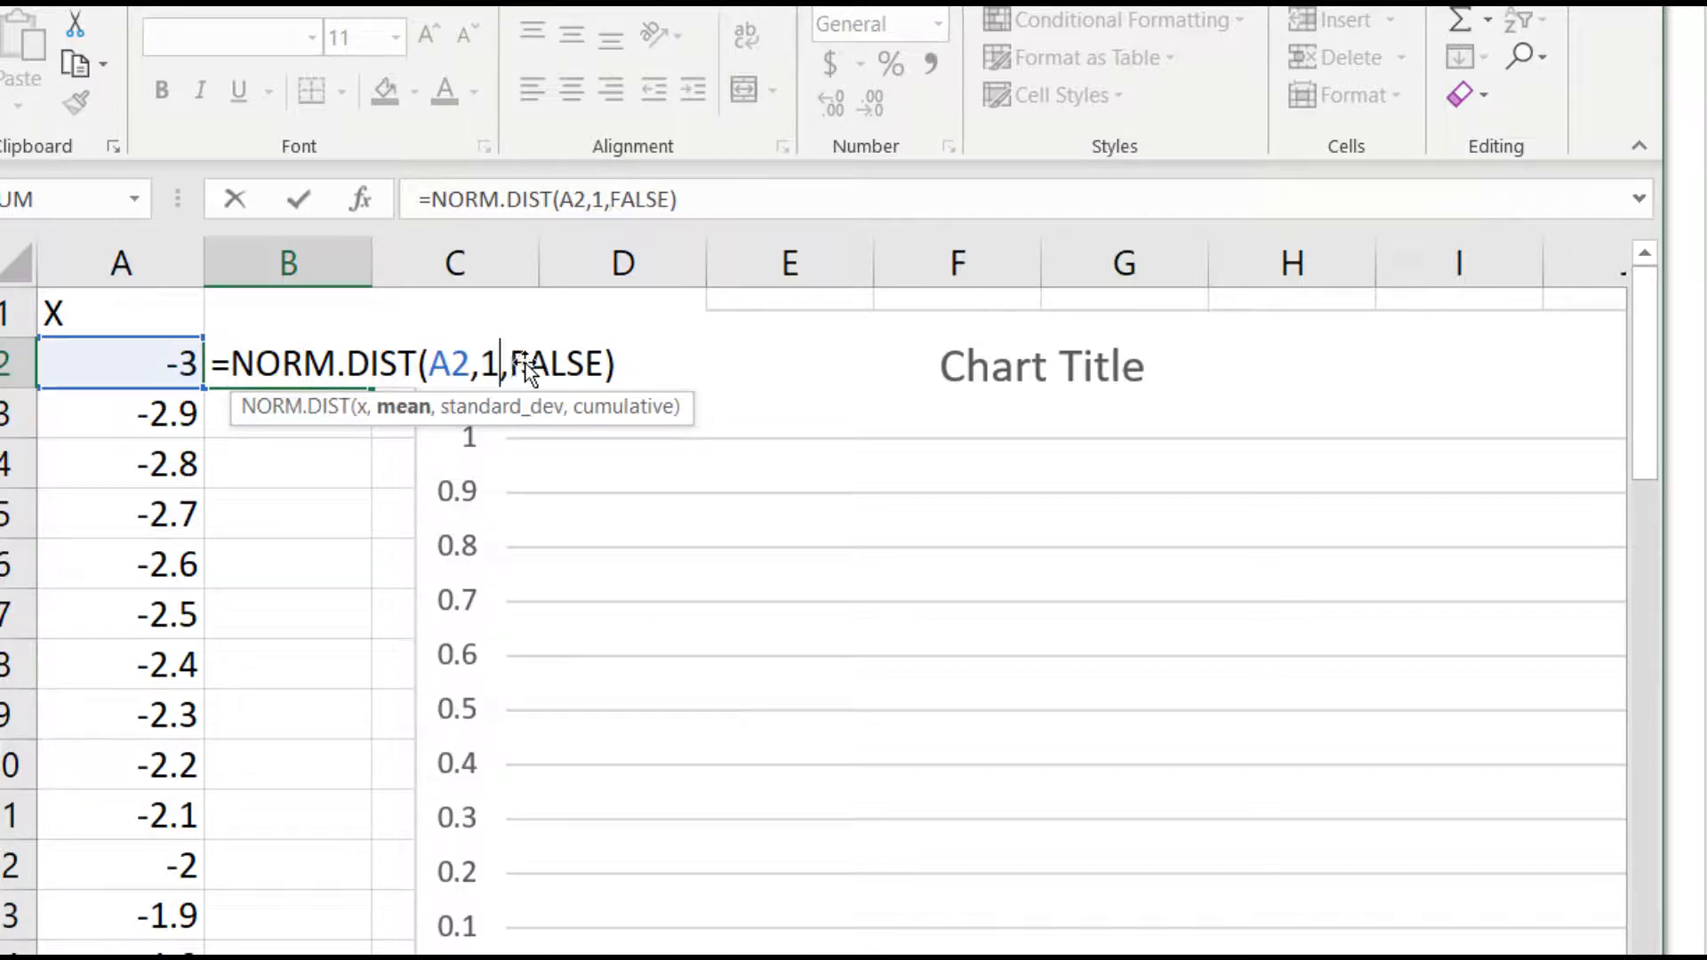
pyautogui.press('BackSpace')
pyautogui.press('BackSpace')
pyautogui.write('0,1,')
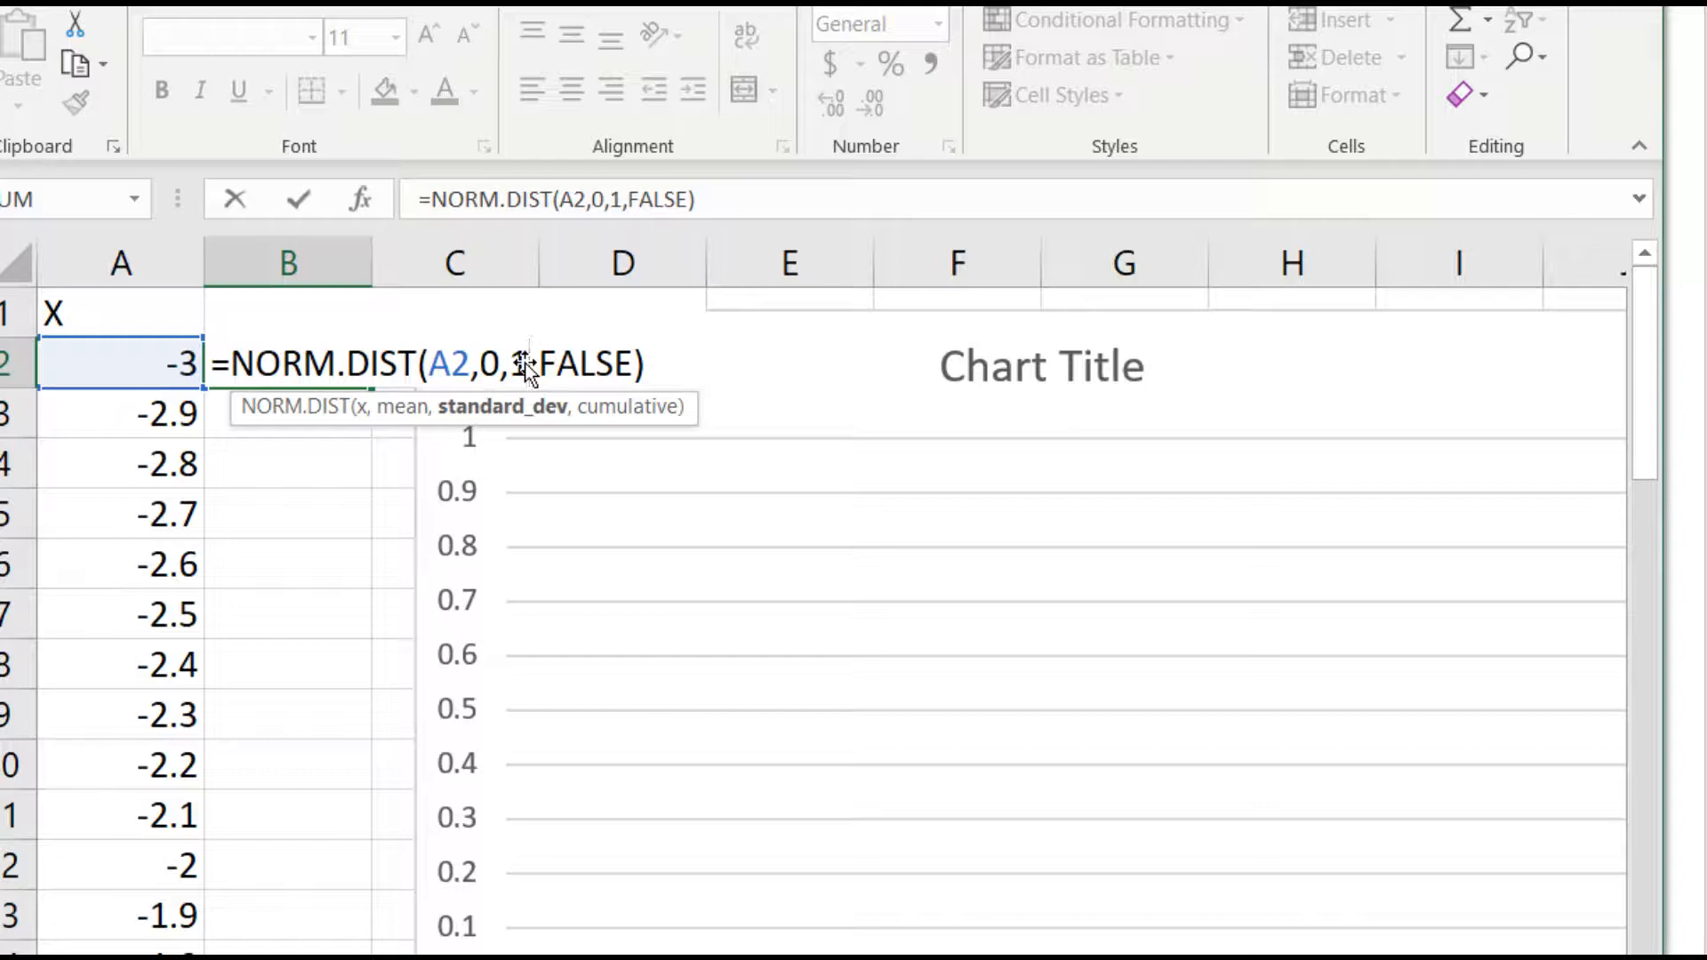
pyautogui.press('Return')
pyautogui.click(360, 363)
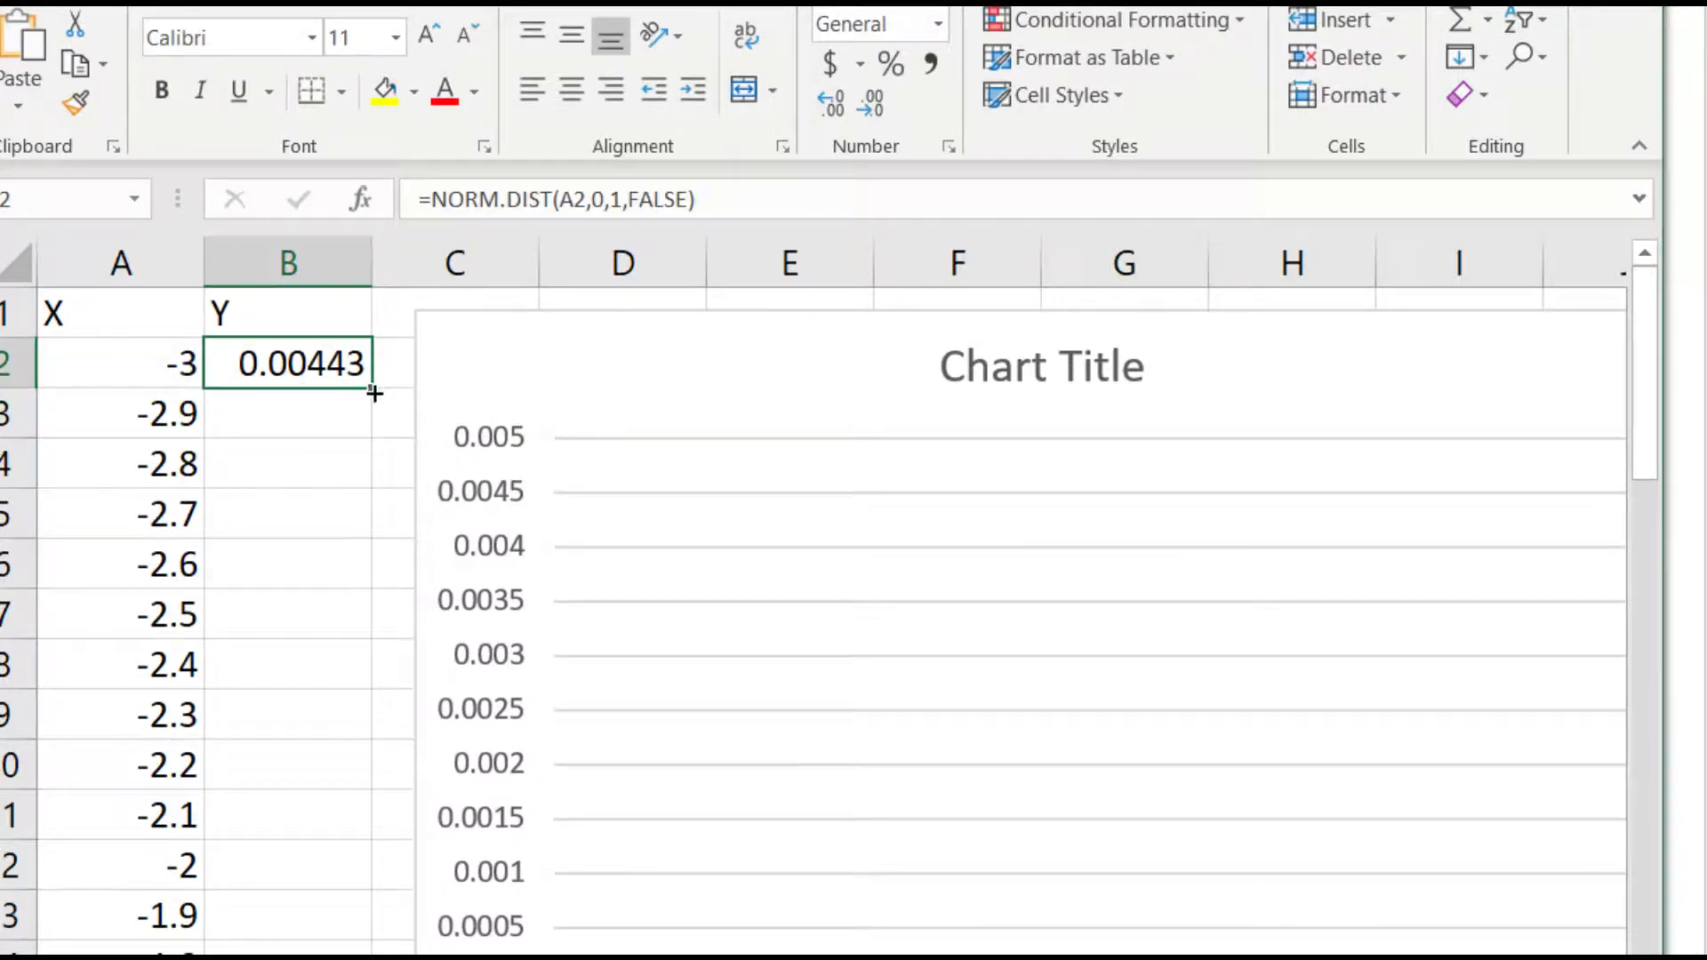
# Step: Fill the NORM.DIST formula from B2 down column B to row 62 and look through the copied values
pyautogui.doubleClick(374, 393)
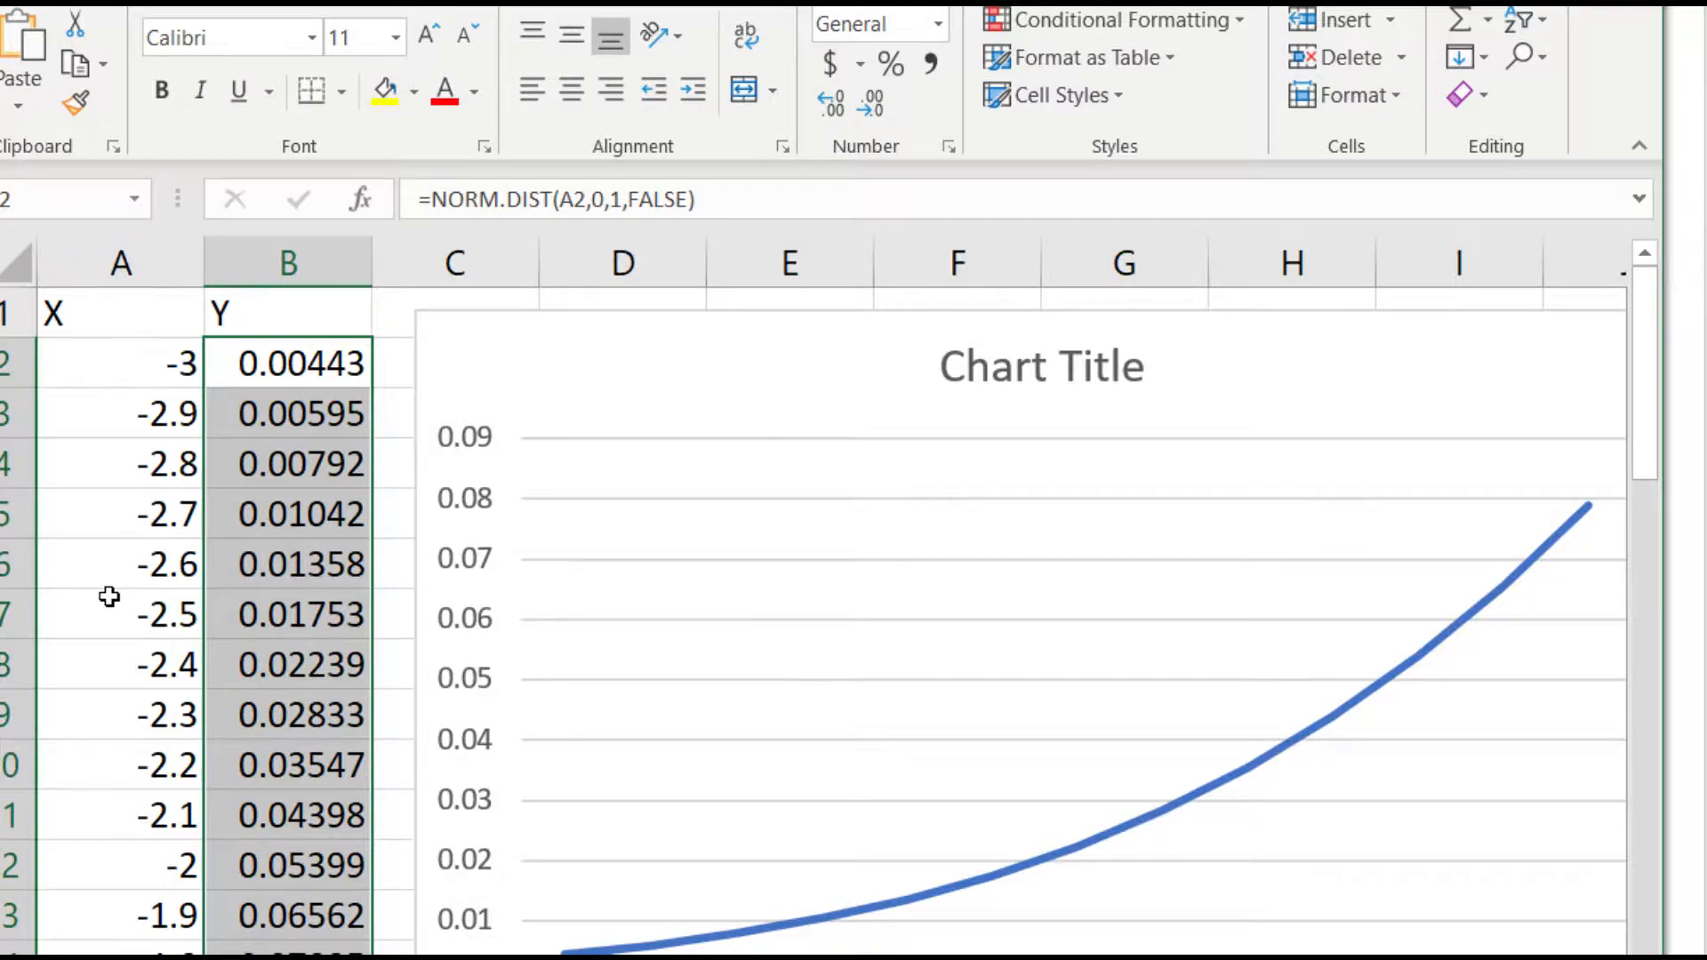
pyautogui.scroll(-12, 109, 597)
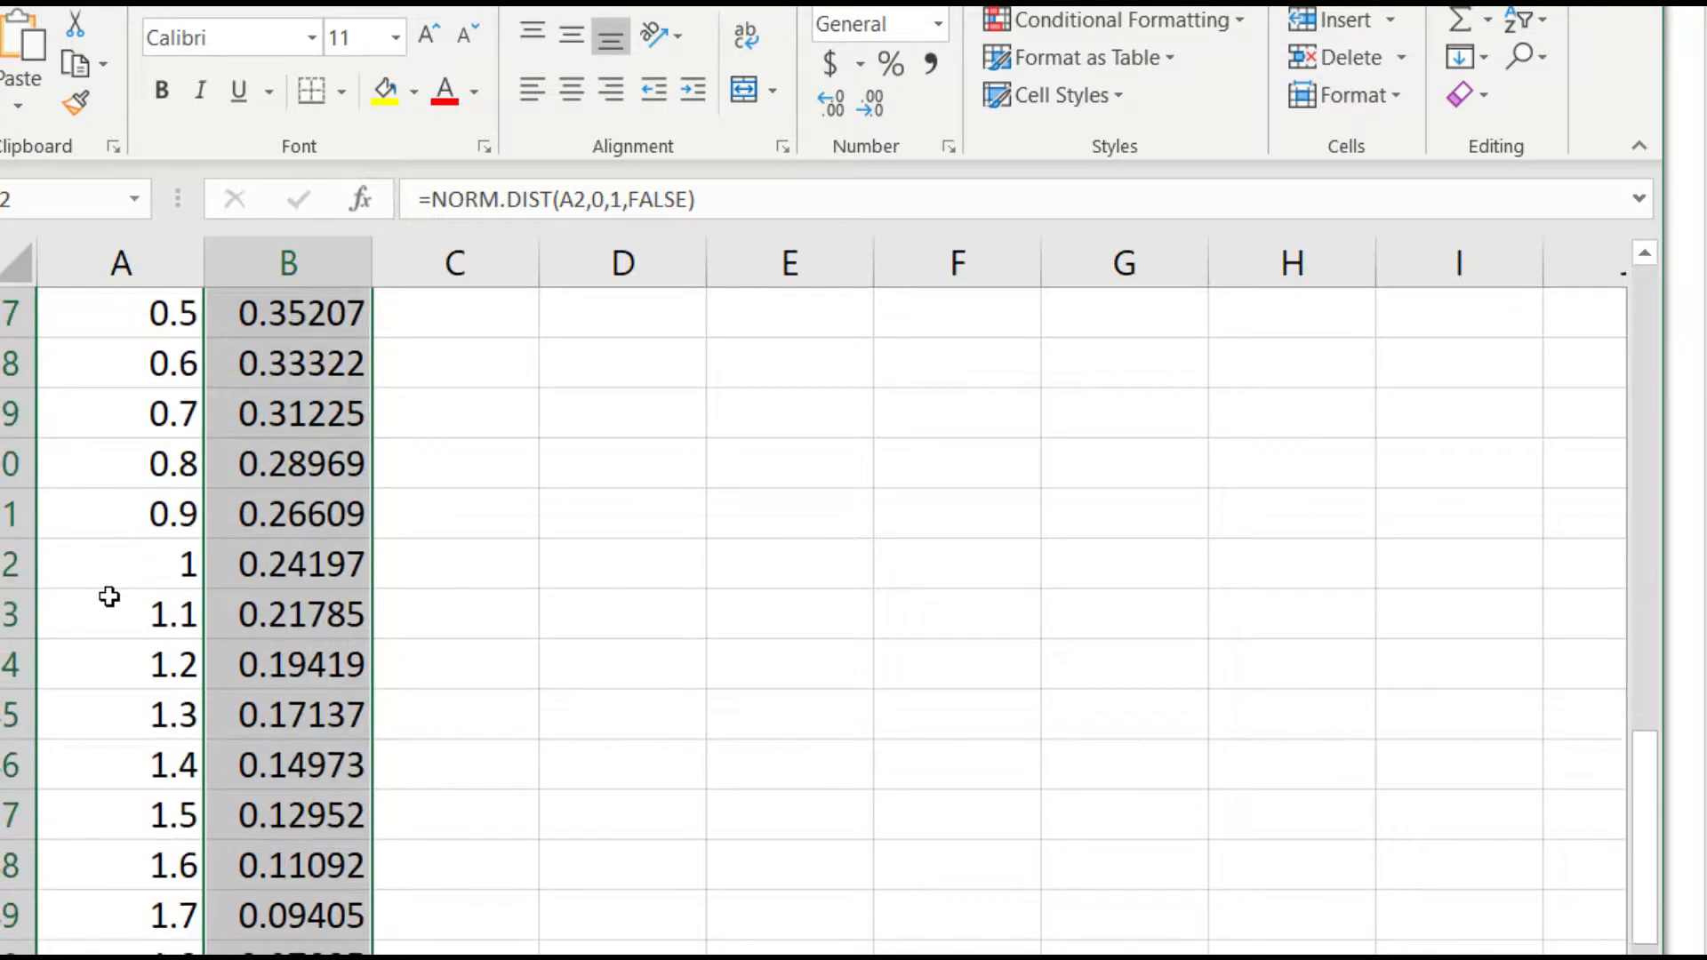
pyautogui.scroll(-4, 109, 597)
pyautogui.scroll(13, 111, 597)
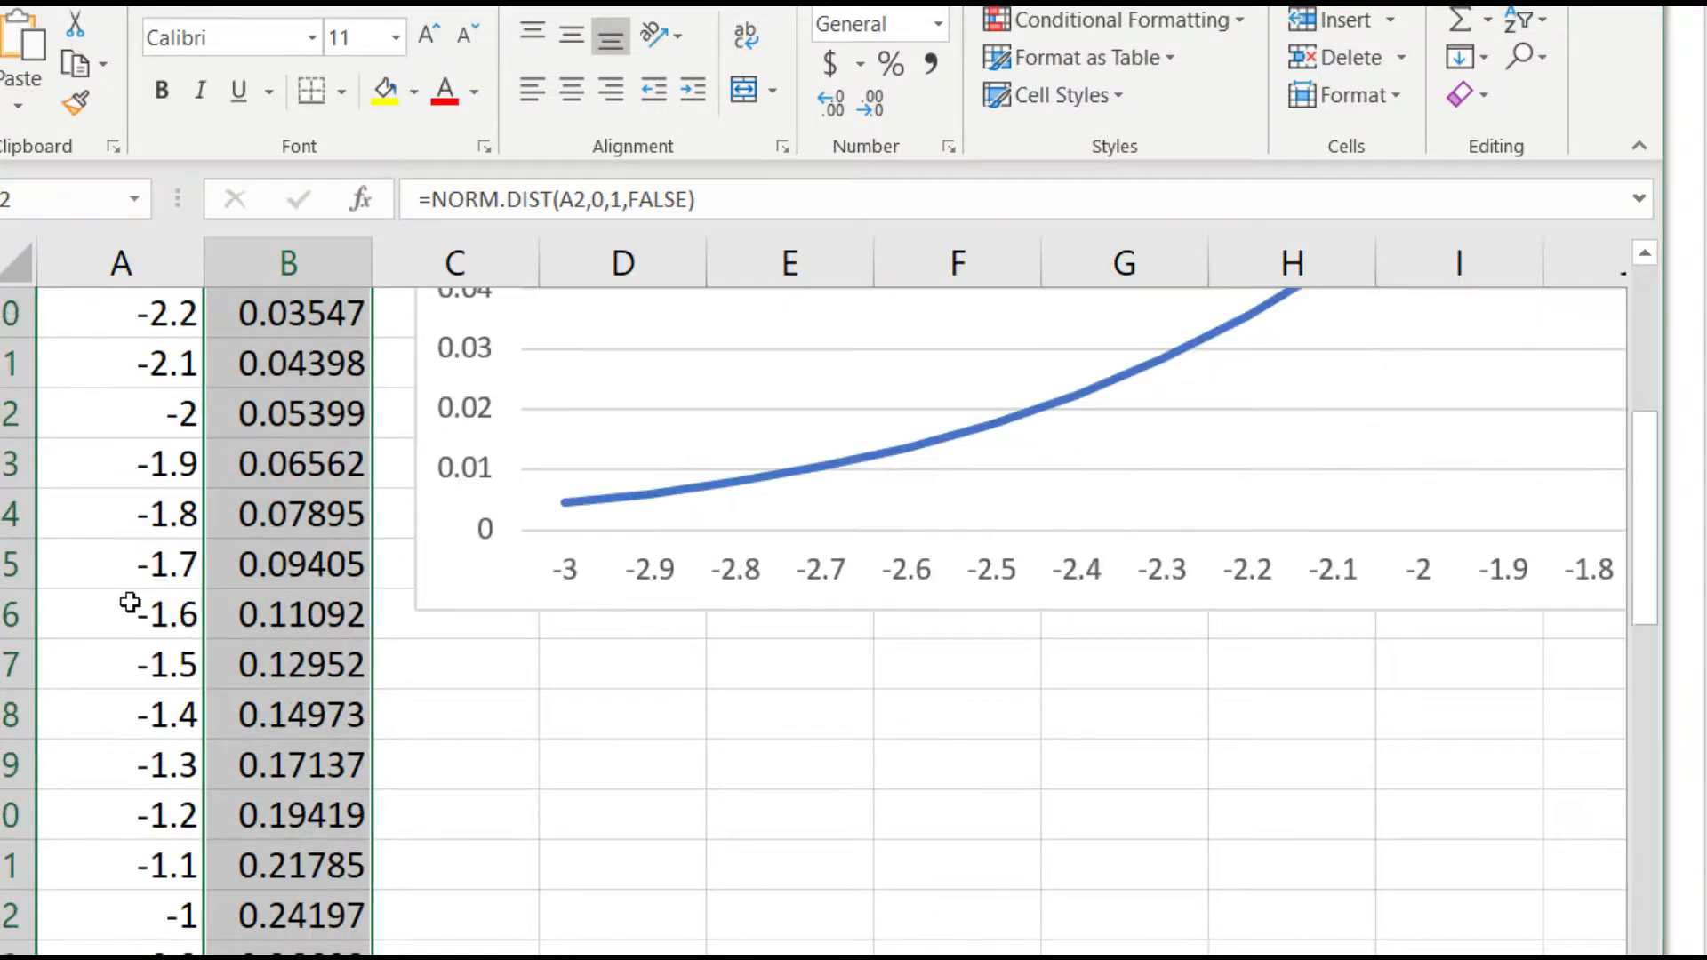
pyautogui.scroll(3, 130, 603)
pyautogui.scroll(-5, 130, 603)
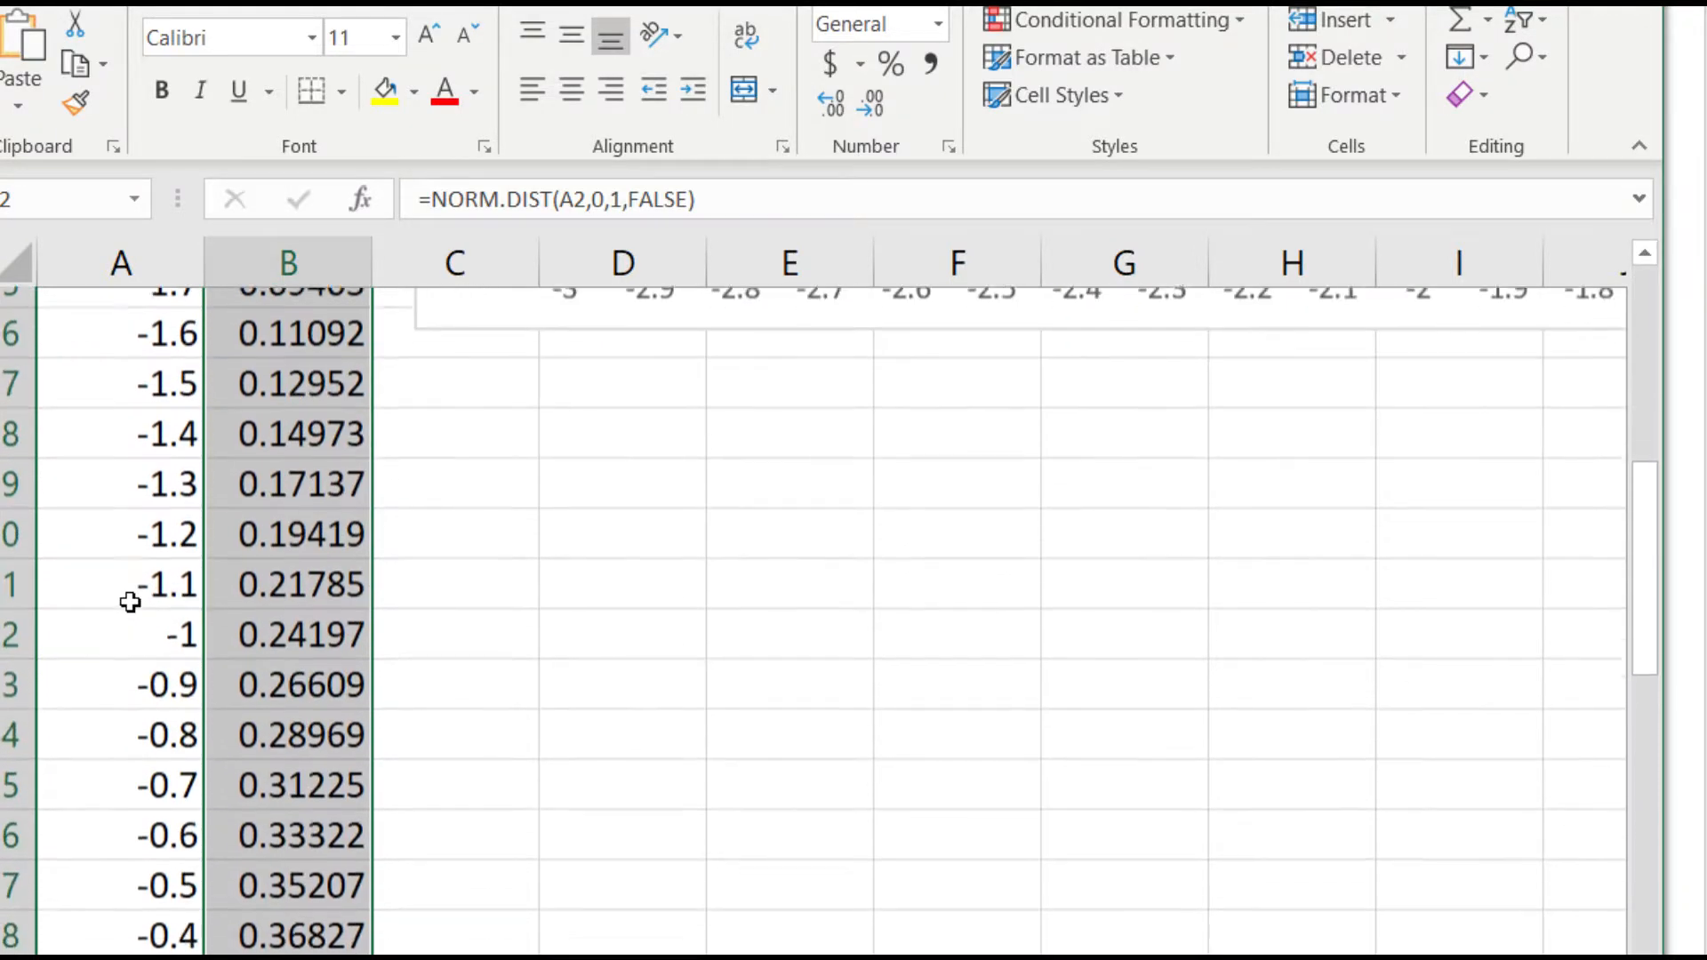
pyautogui.scroll(-2, 130, 603)
pyautogui.scroll(-4, 130, 603)
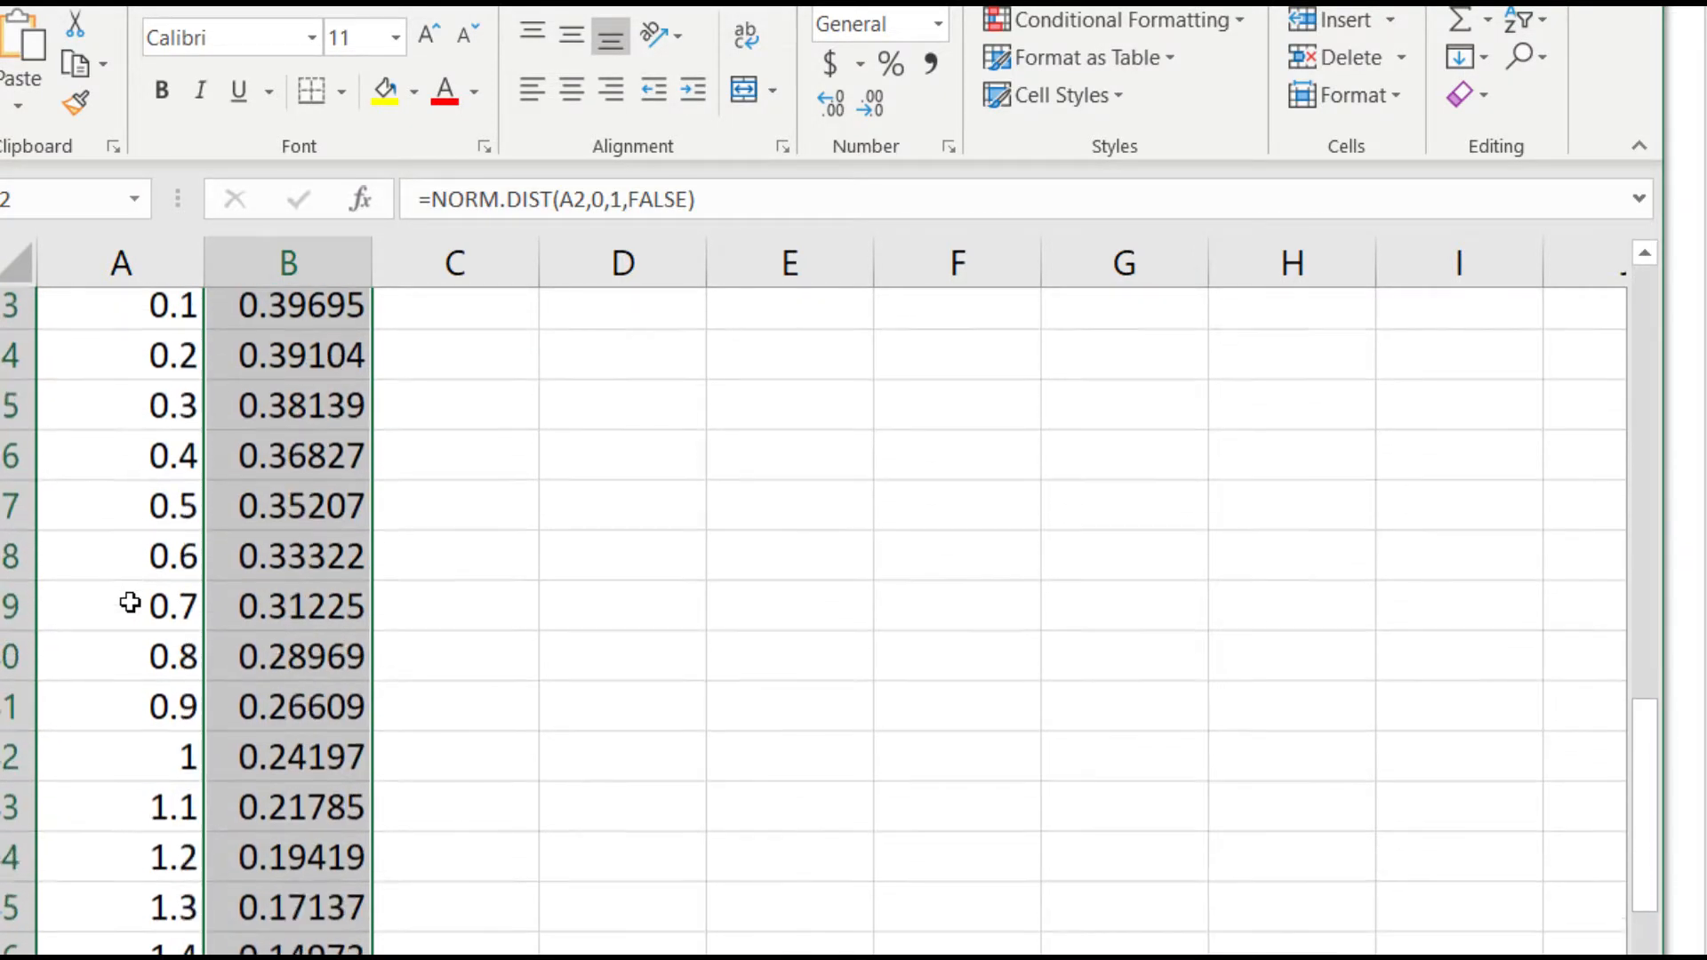
pyautogui.scroll(-6, 130, 602)
pyautogui.scroll(1, 130, 603)
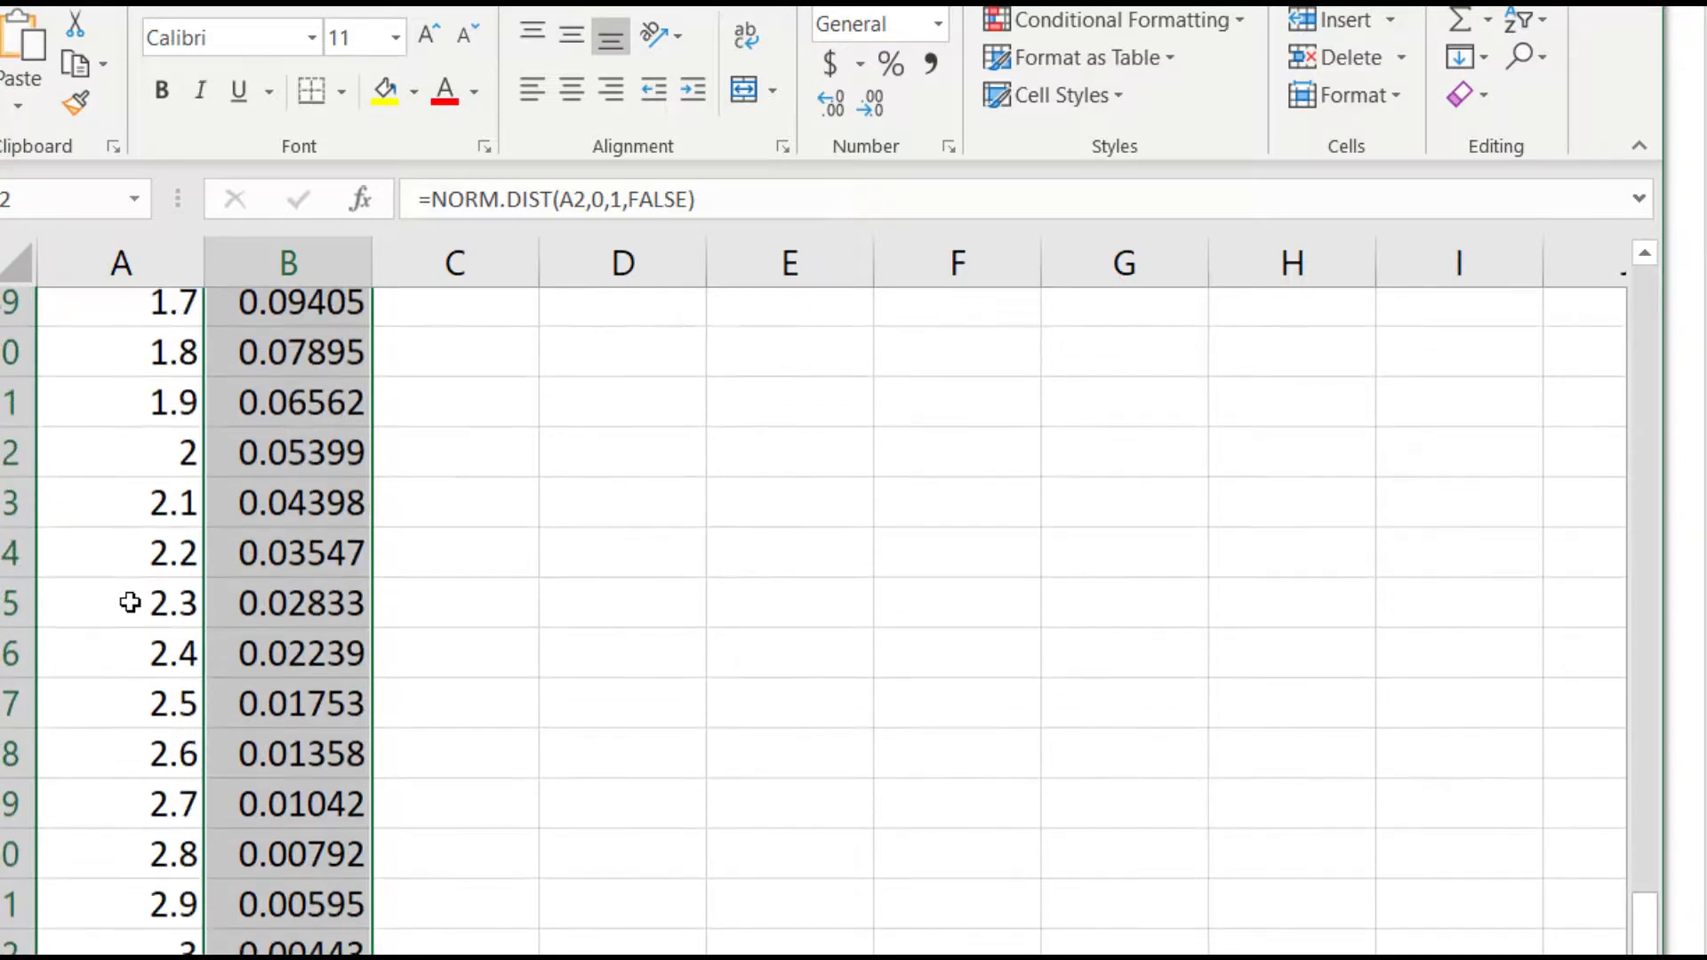
pyautogui.scroll(9, 130, 603)
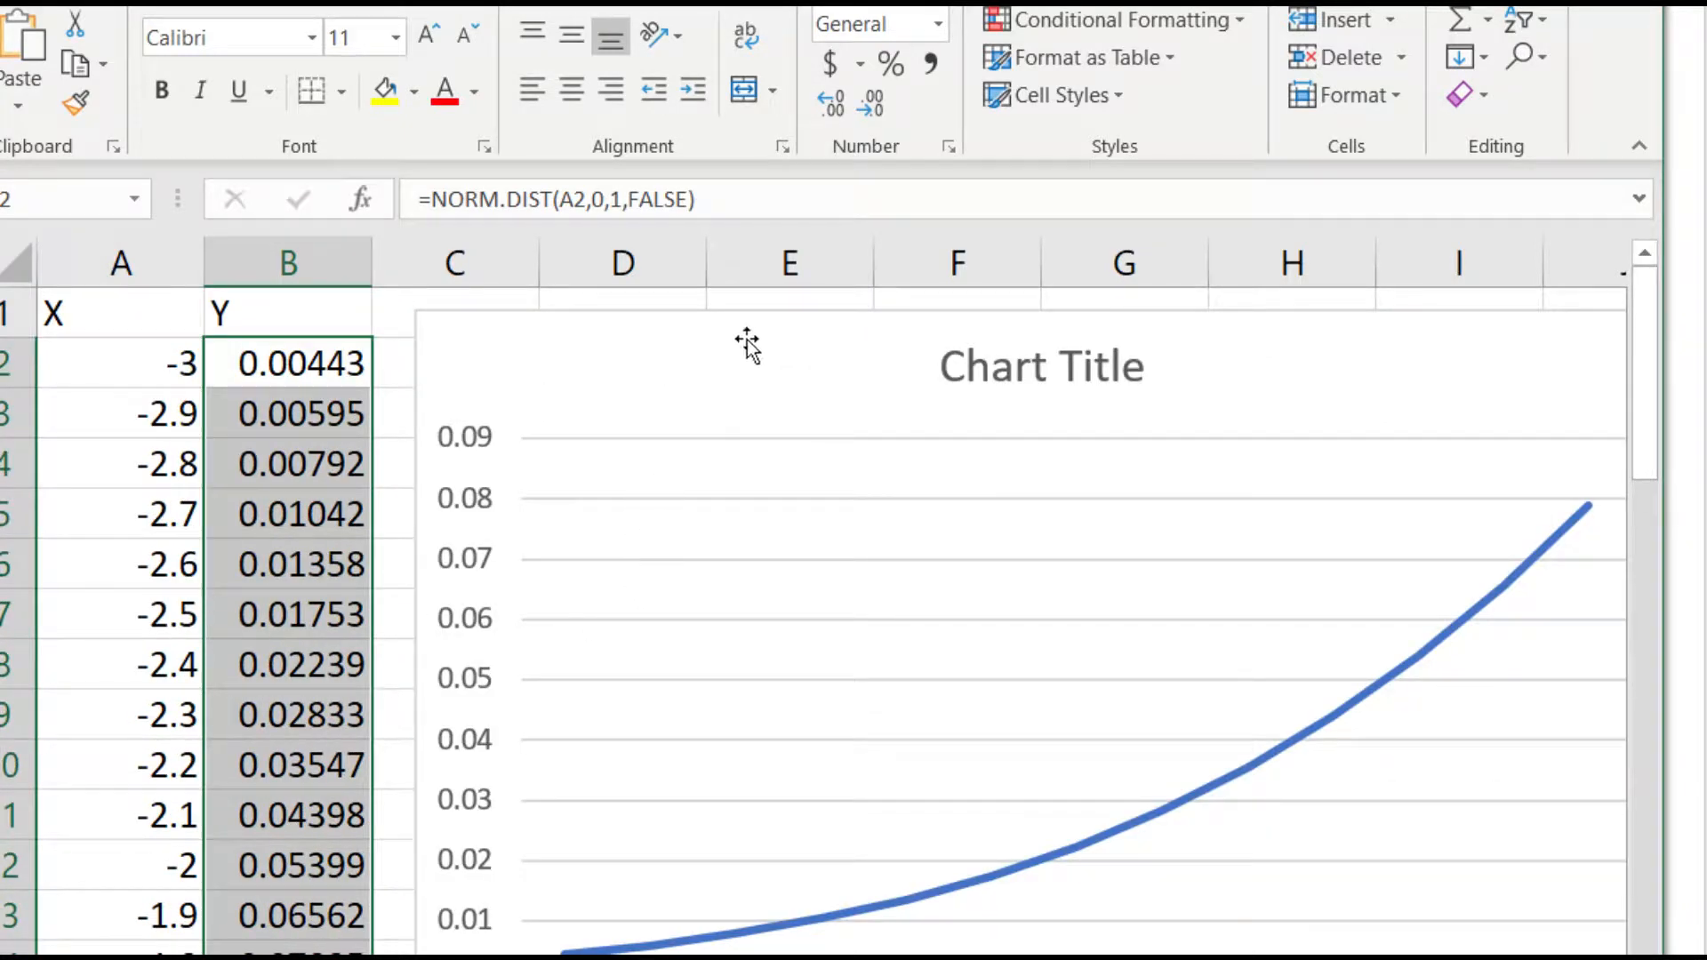
# Step: Select the chart and set its source data range to the Y values in B2:B51
pyautogui.click(747, 345)
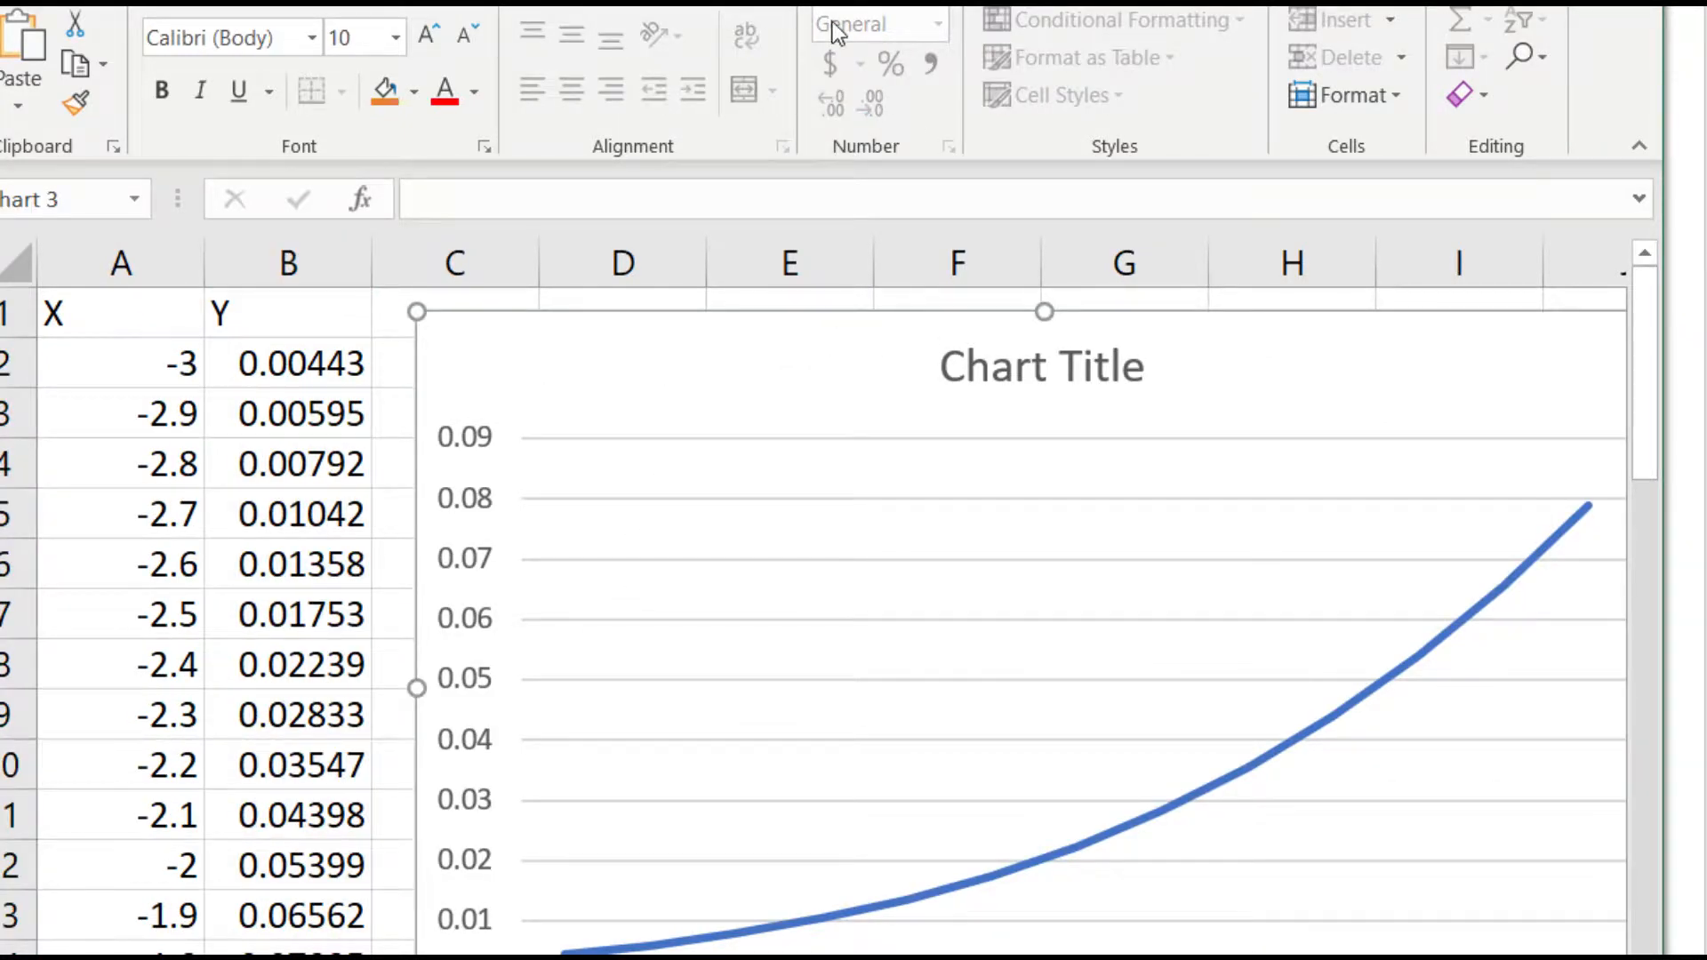
pyautogui.click(776, 4)
pyautogui.click(16, 4)
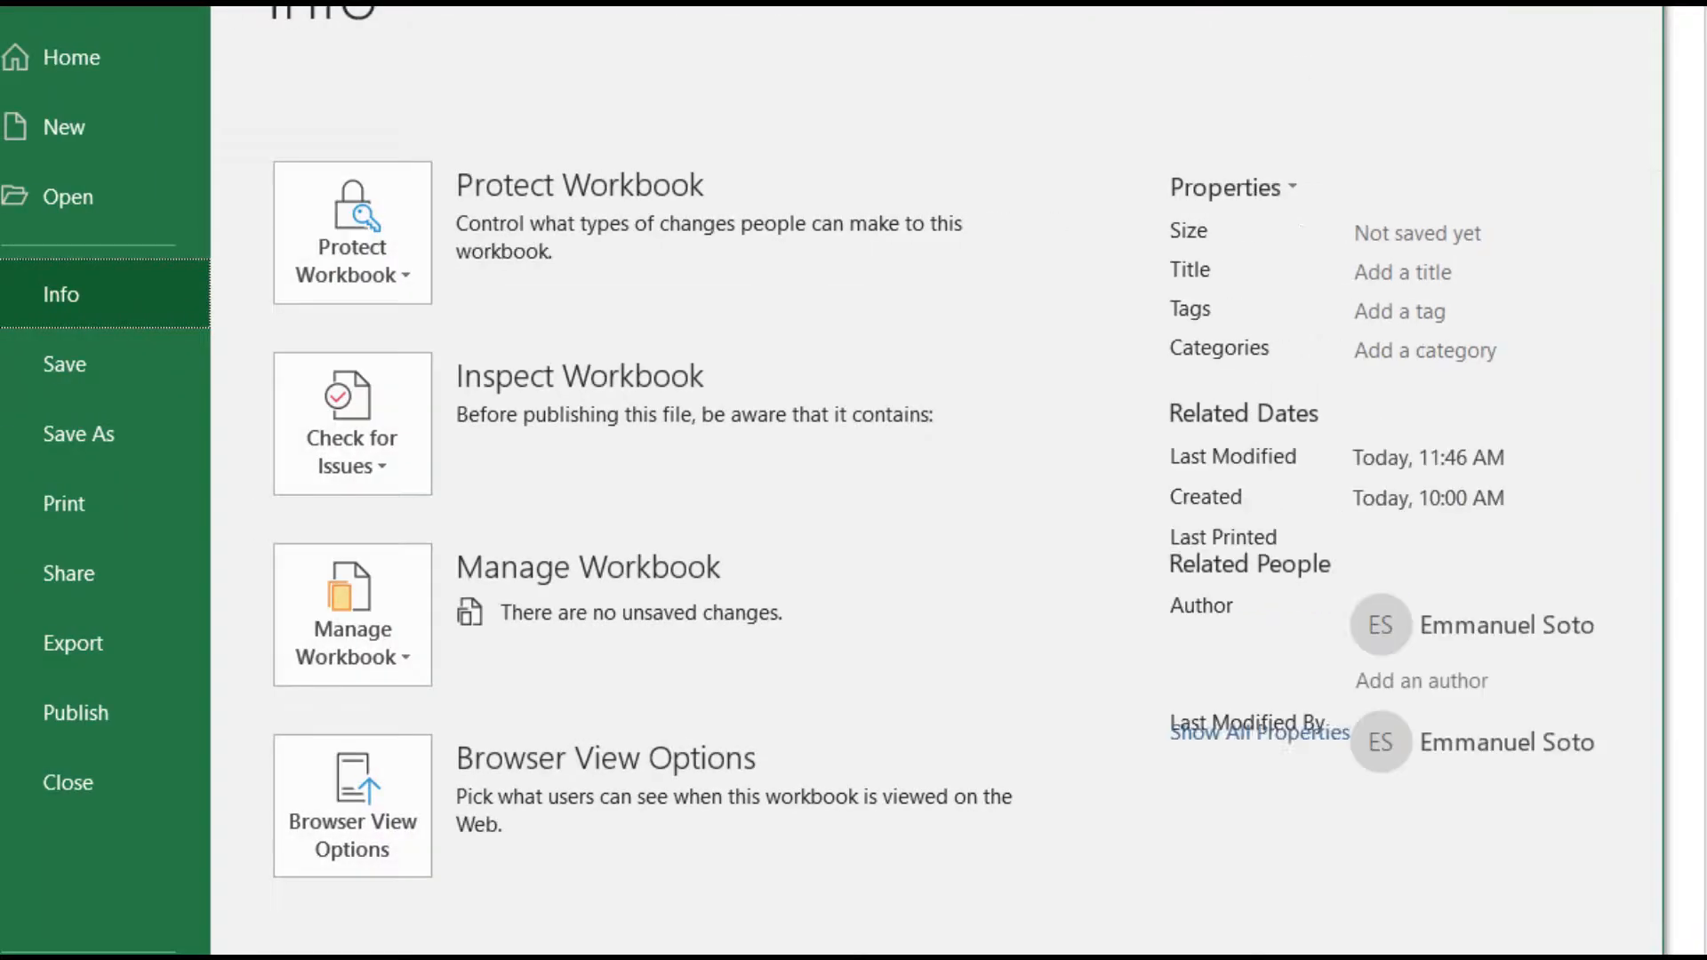
pyautogui.press('Escape')
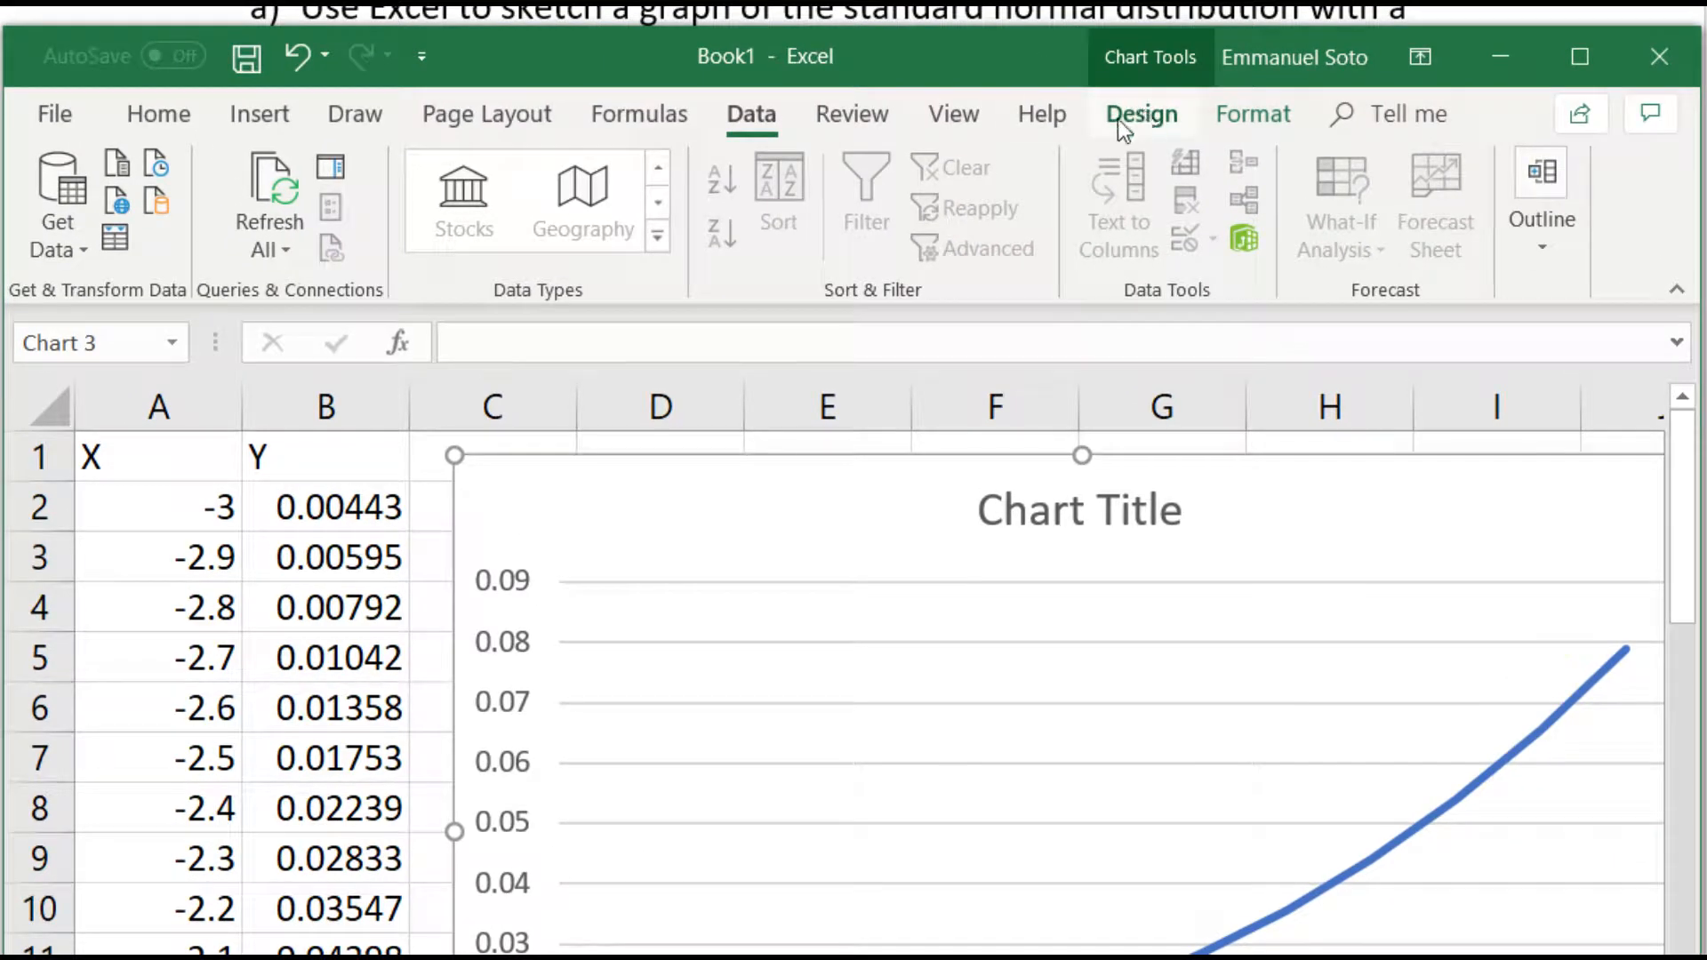
pyautogui.click(1122, 115)
pyautogui.click(1318, 221)
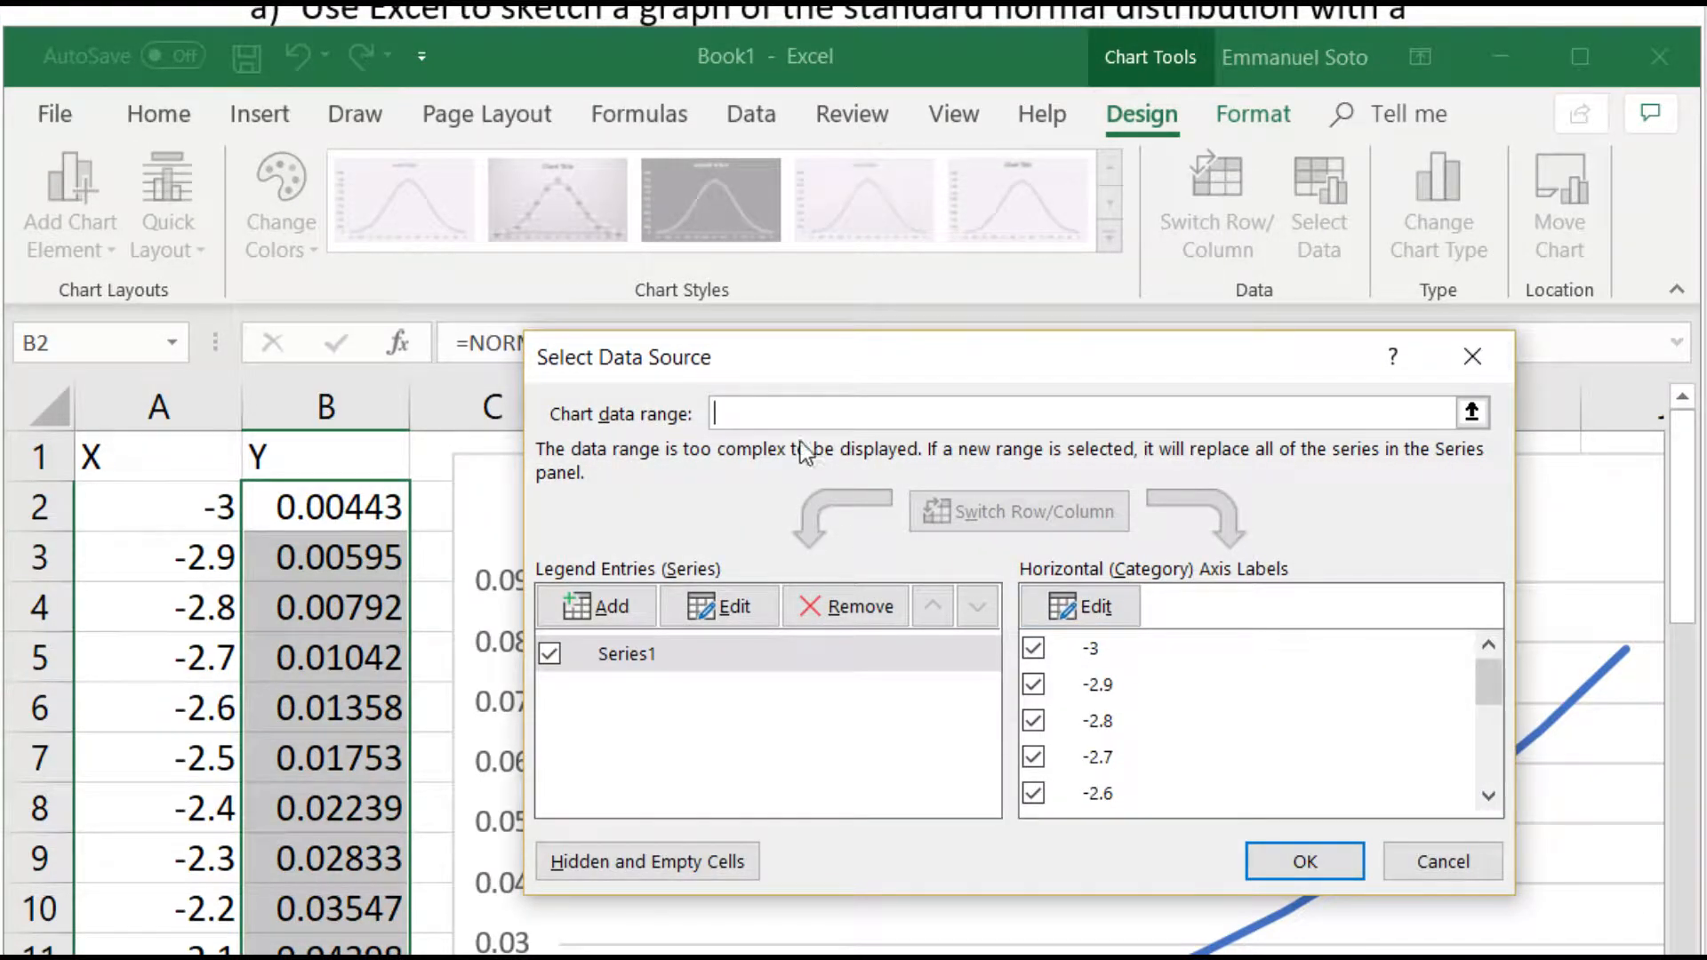
pyautogui.moveTo(331, 507); pyautogui.dragTo(324, 956)
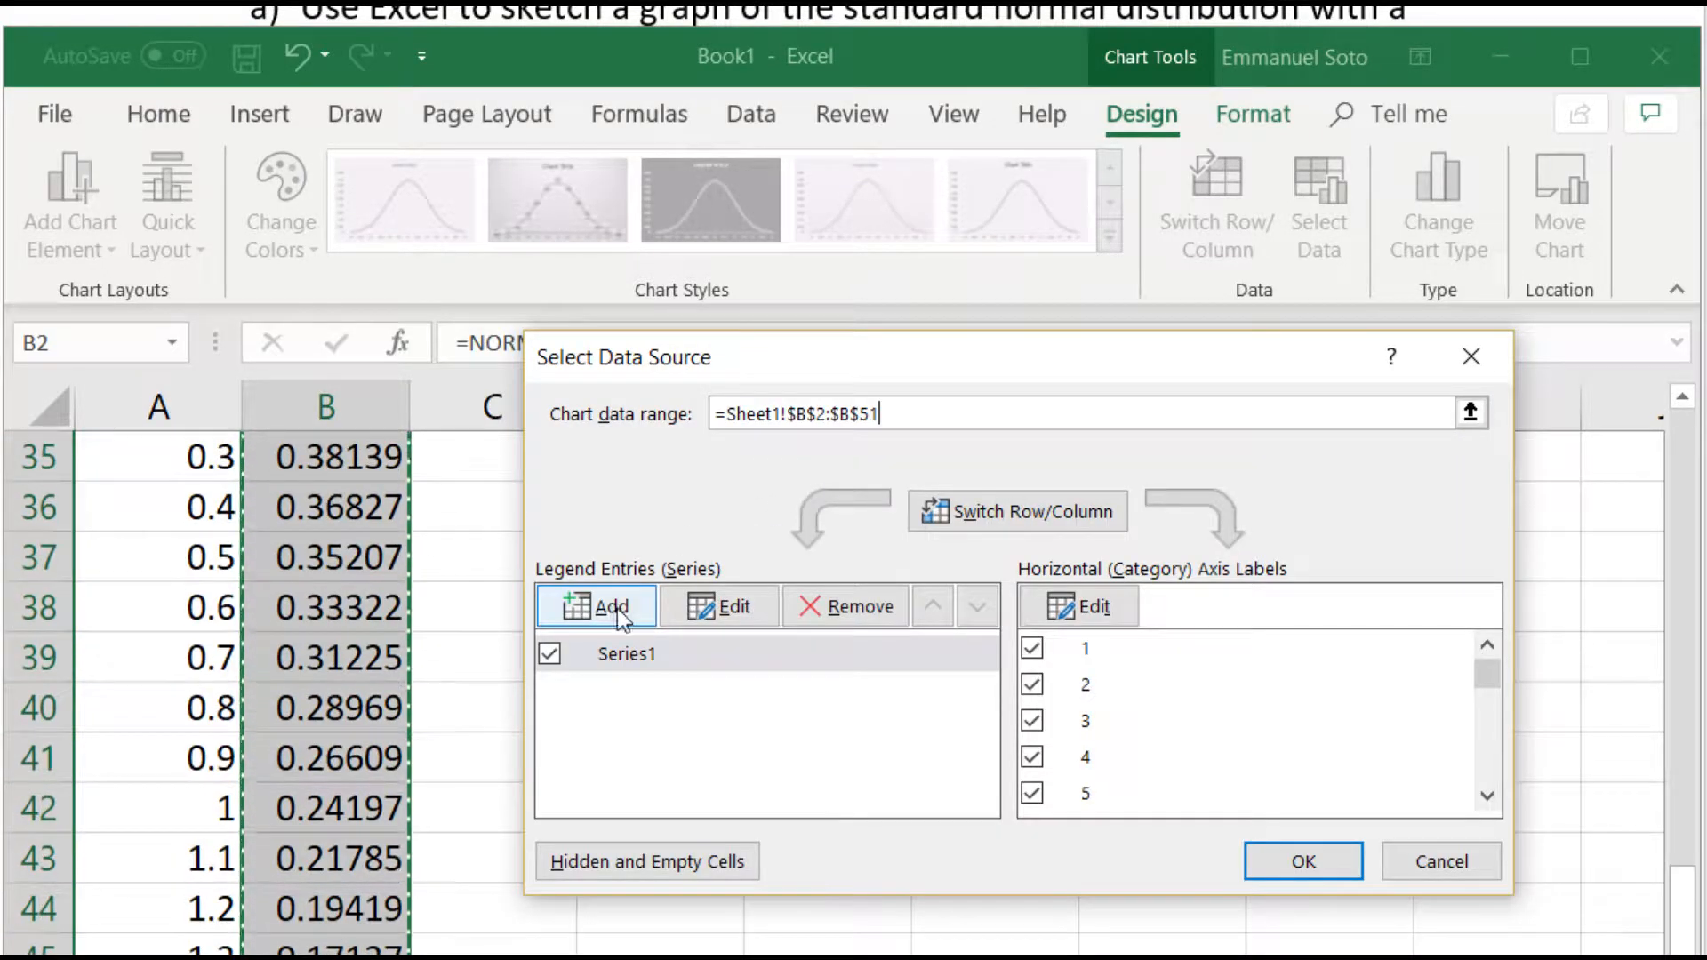
# Step: Set the chart's horizontal axis labels to the X values in A2:A62 and apply the data source changes
pyautogui.click(1105, 610)
pyautogui.scroll(11, 335, 542)
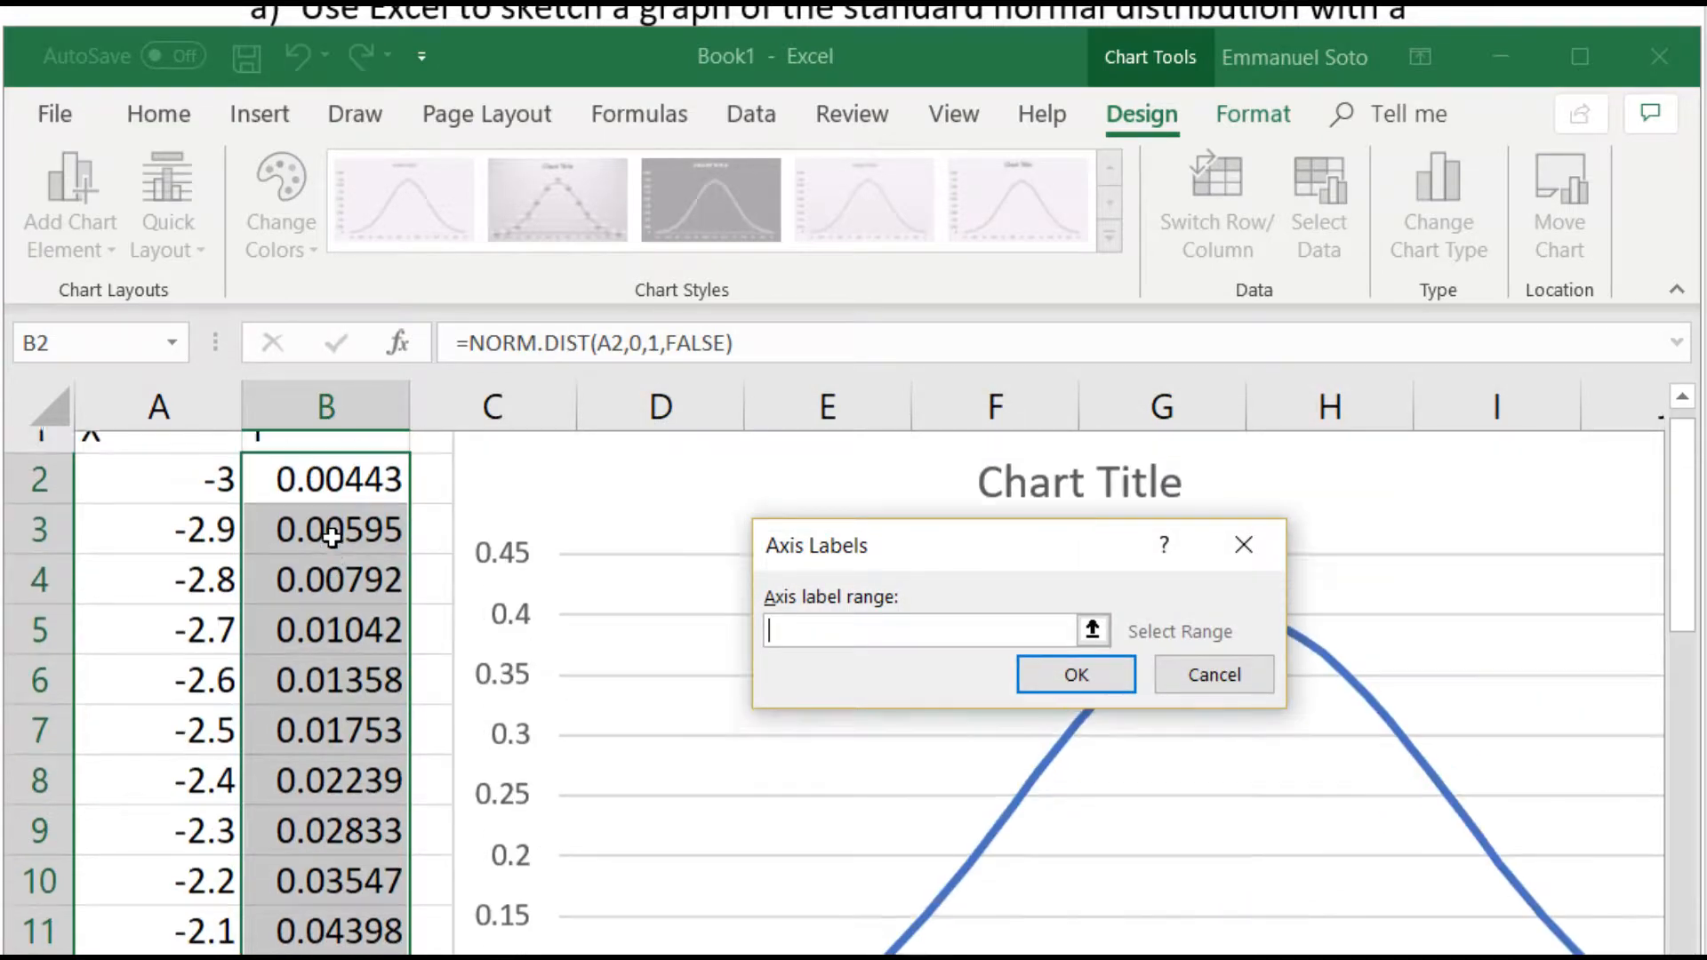
pyautogui.moveTo(226, 520); pyautogui.dragTo(227, 956)
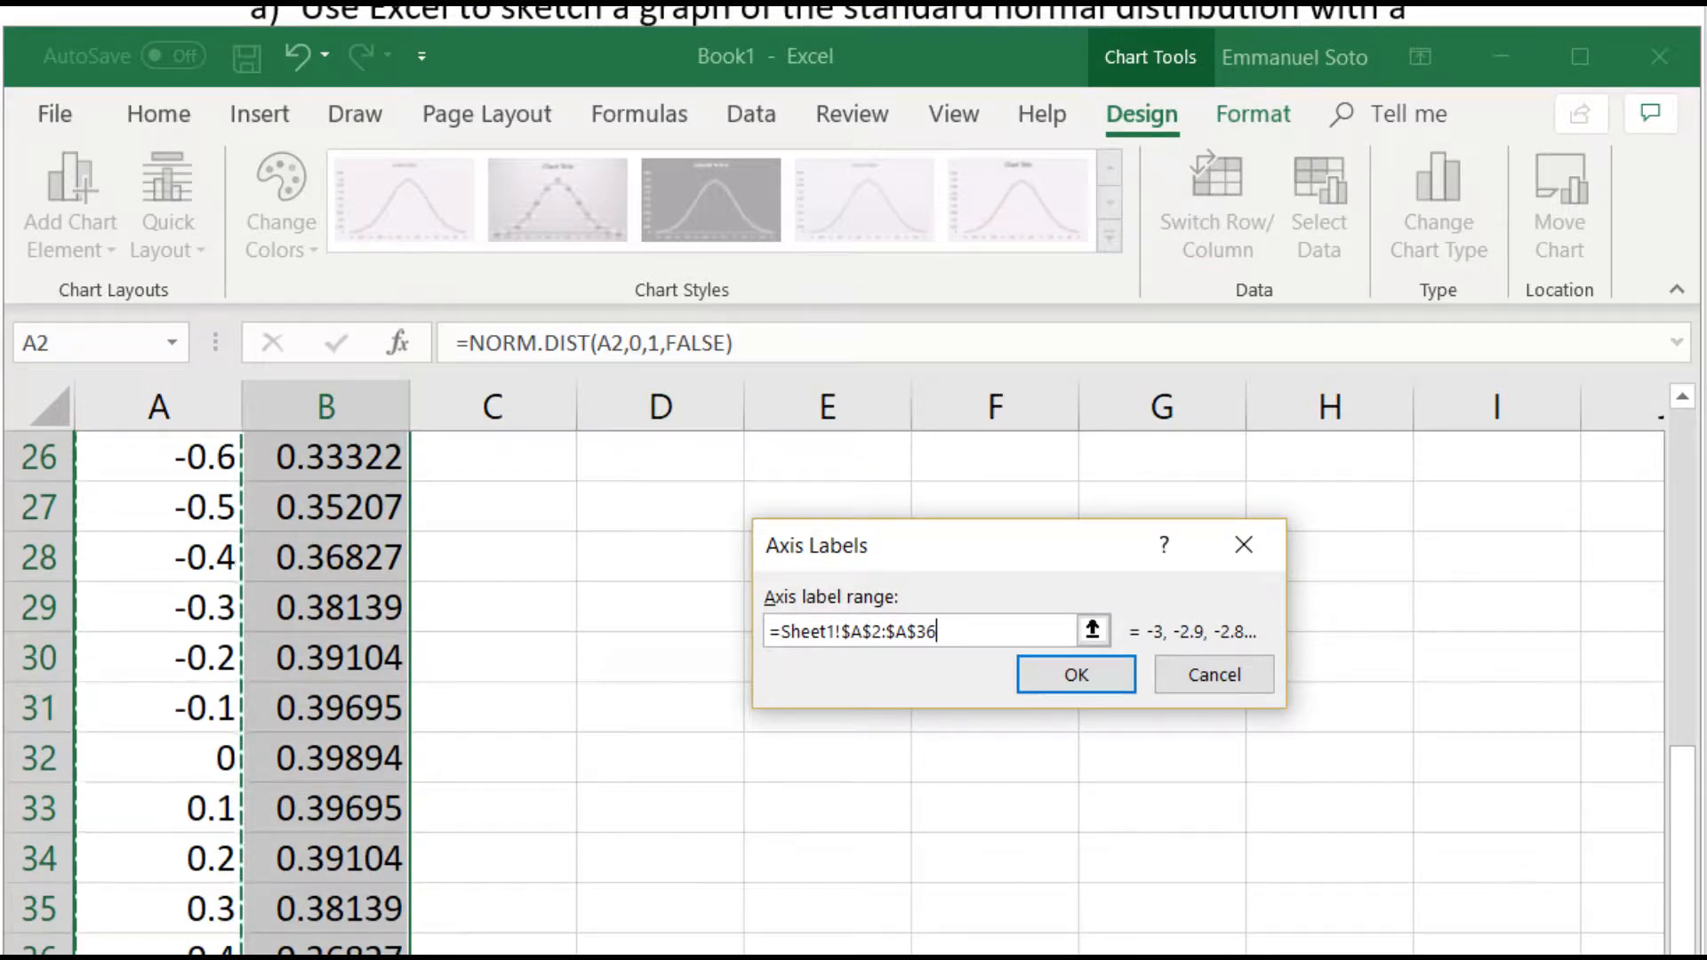
pyautogui.scroll(-11, 257, 927)
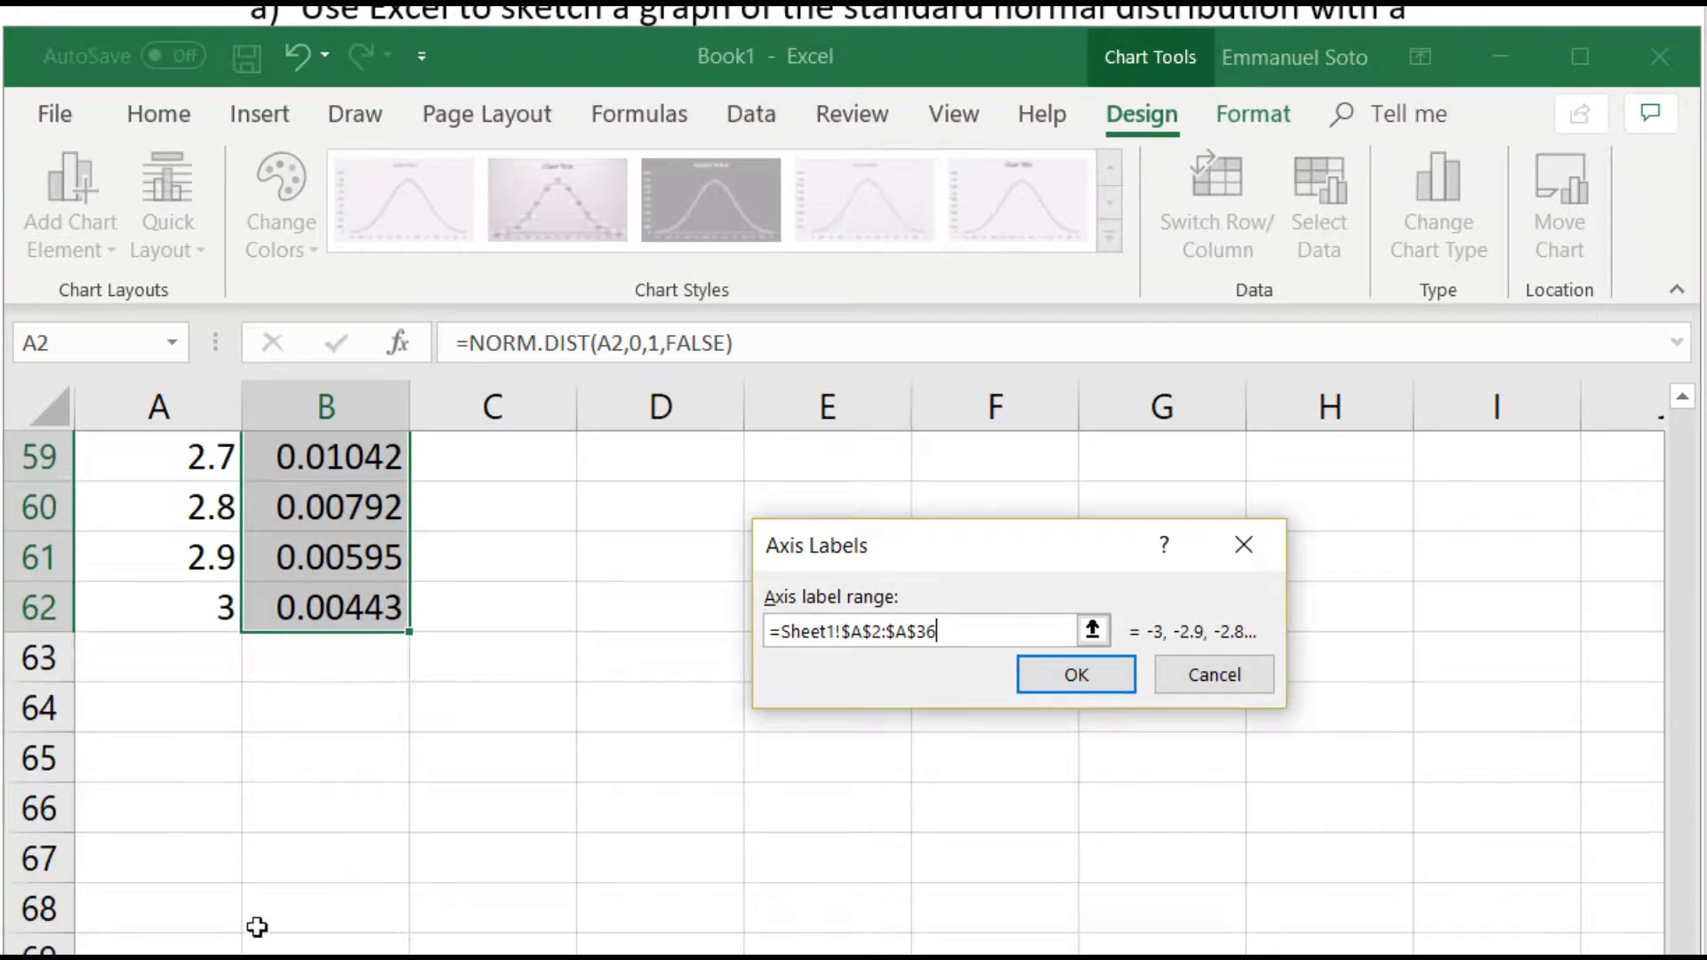
pyautogui.moveTo(201, 614); pyautogui.dragTo(155, 494)
pyautogui.click(1042, 675)
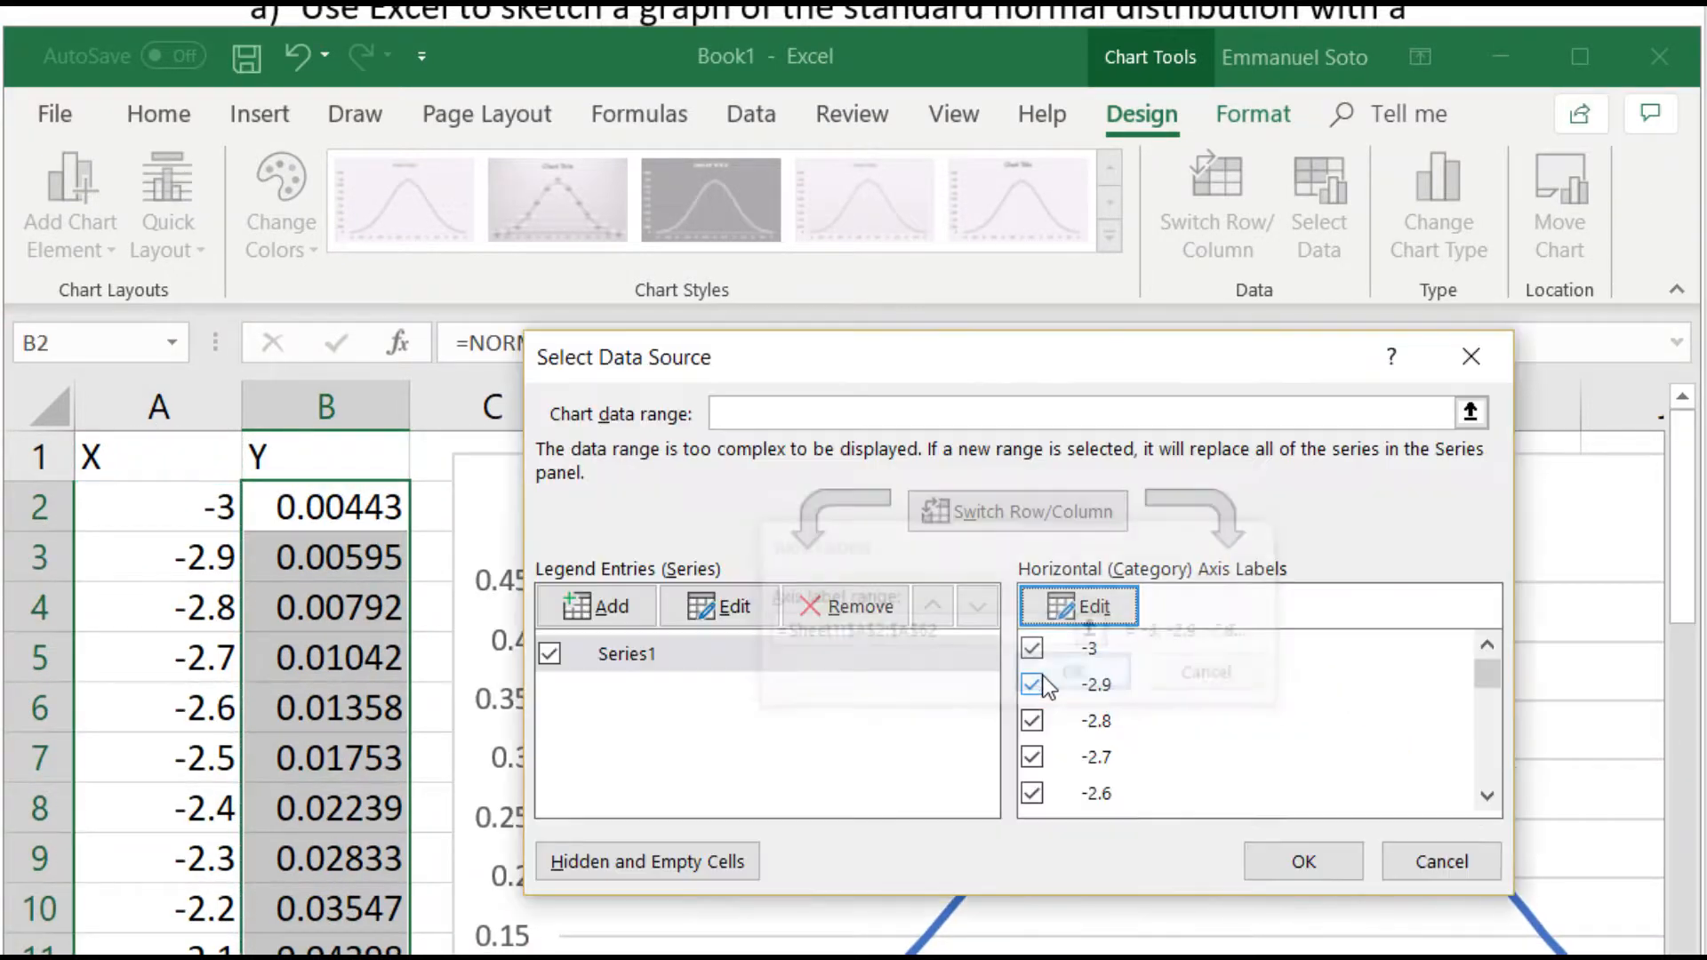
pyautogui.click(1304, 861)
# Step: View the curve, delete the chart, and clear the X and Y data from columns A and B
pyautogui.scroll(-3, 1304, 747)
pyautogui.scroll(2, 1109, 762)
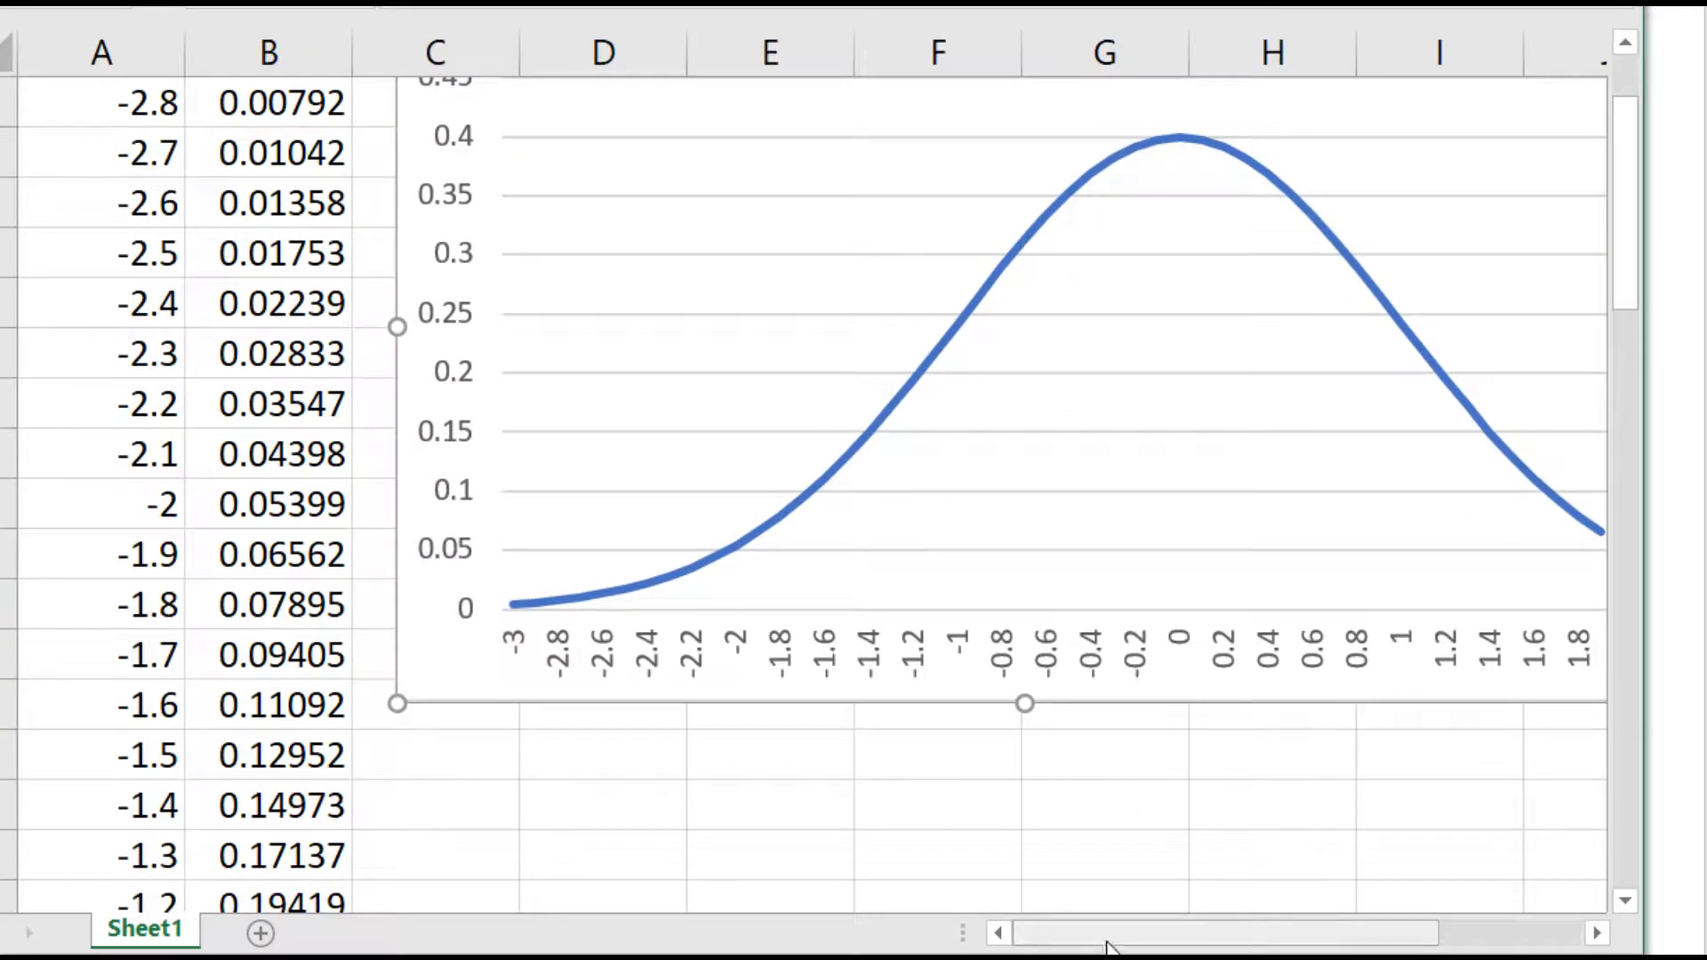
pyautogui.moveTo(1107, 947); pyautogui.dragTo(1051, 944)
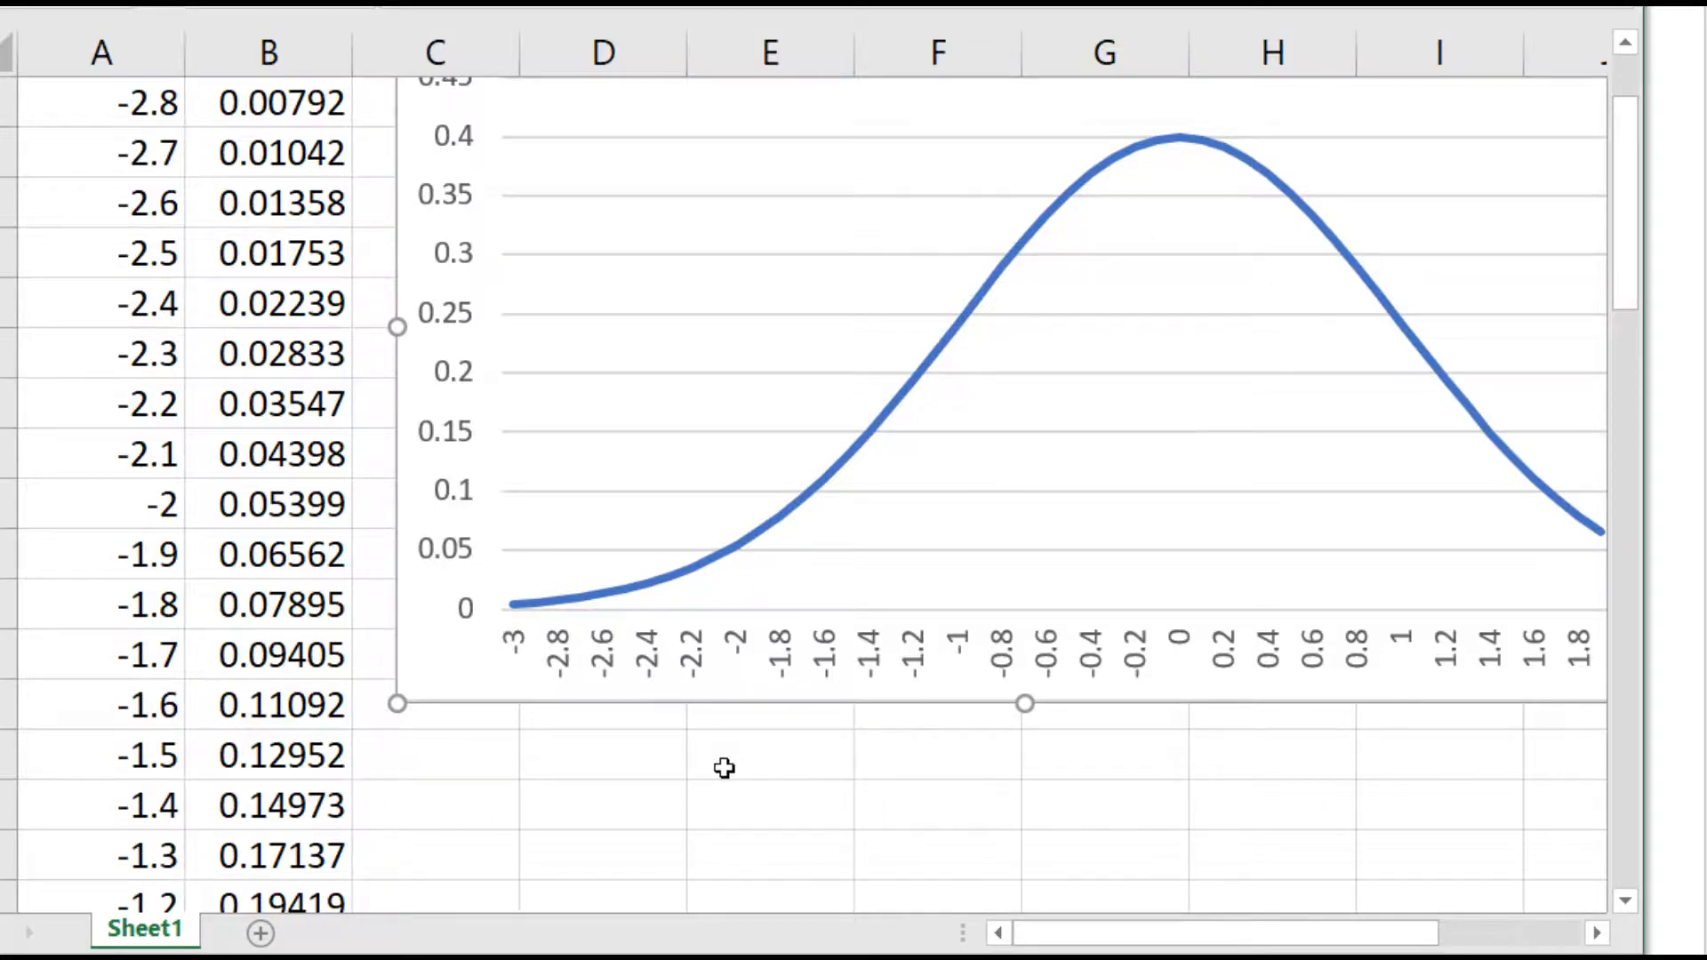
pyautogui.press('Delete')
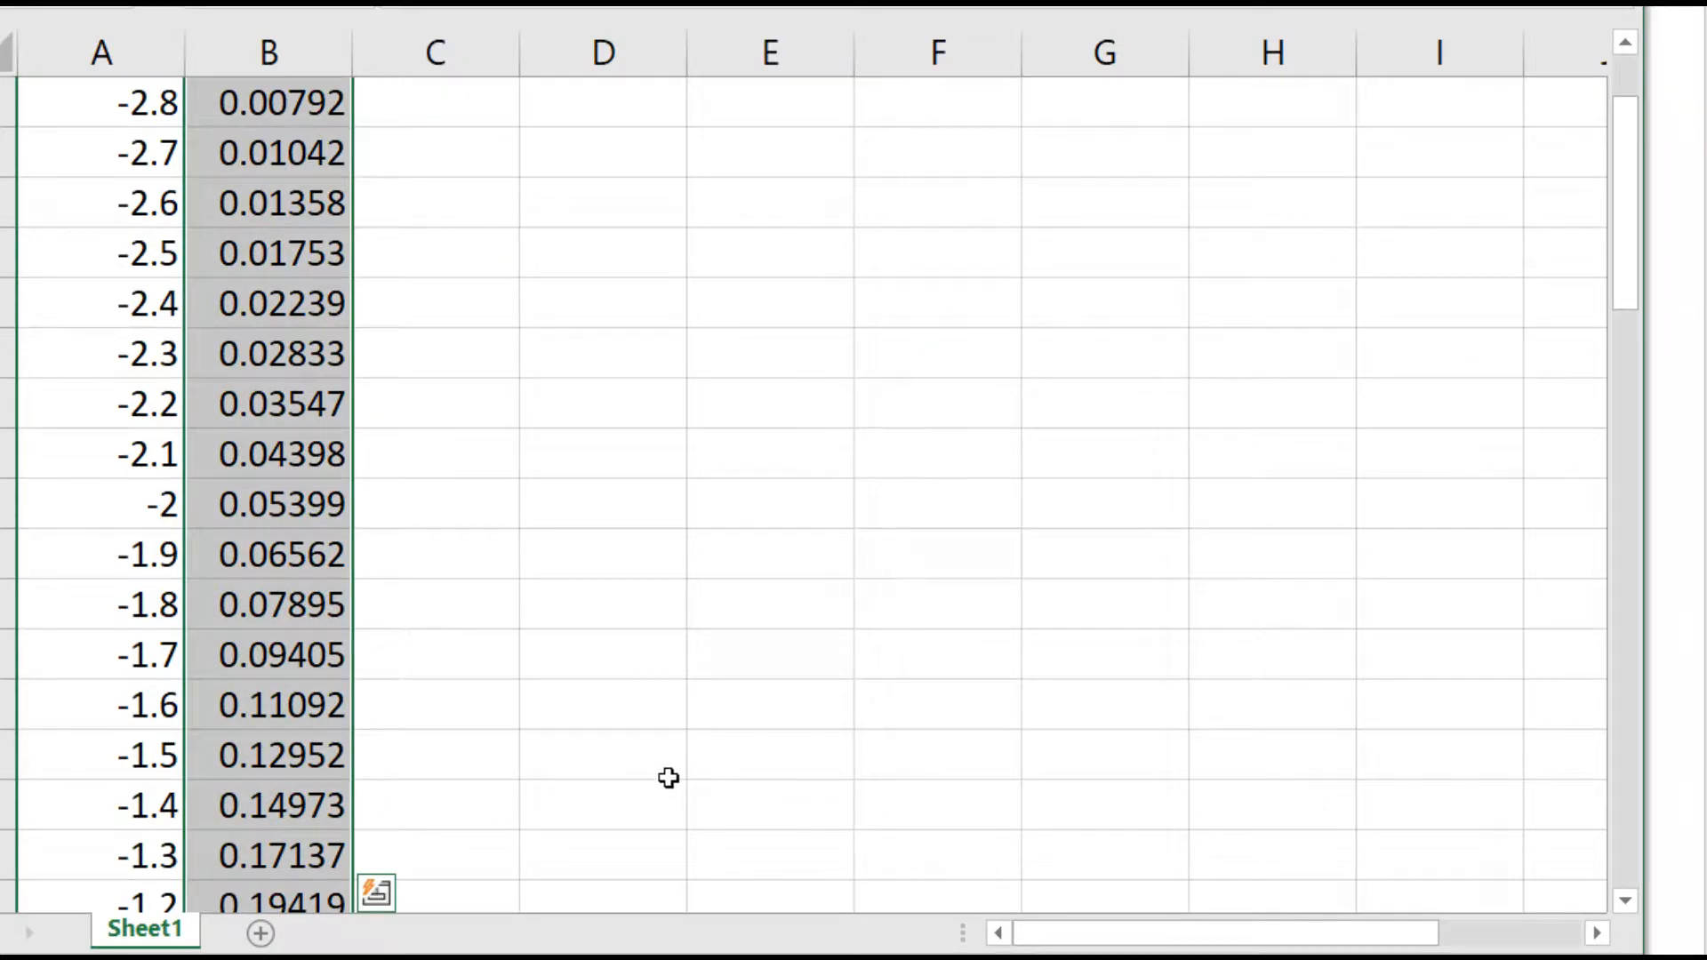
pyautogui.scroll(1, 665, 778)
pyautogui.press('Delete')
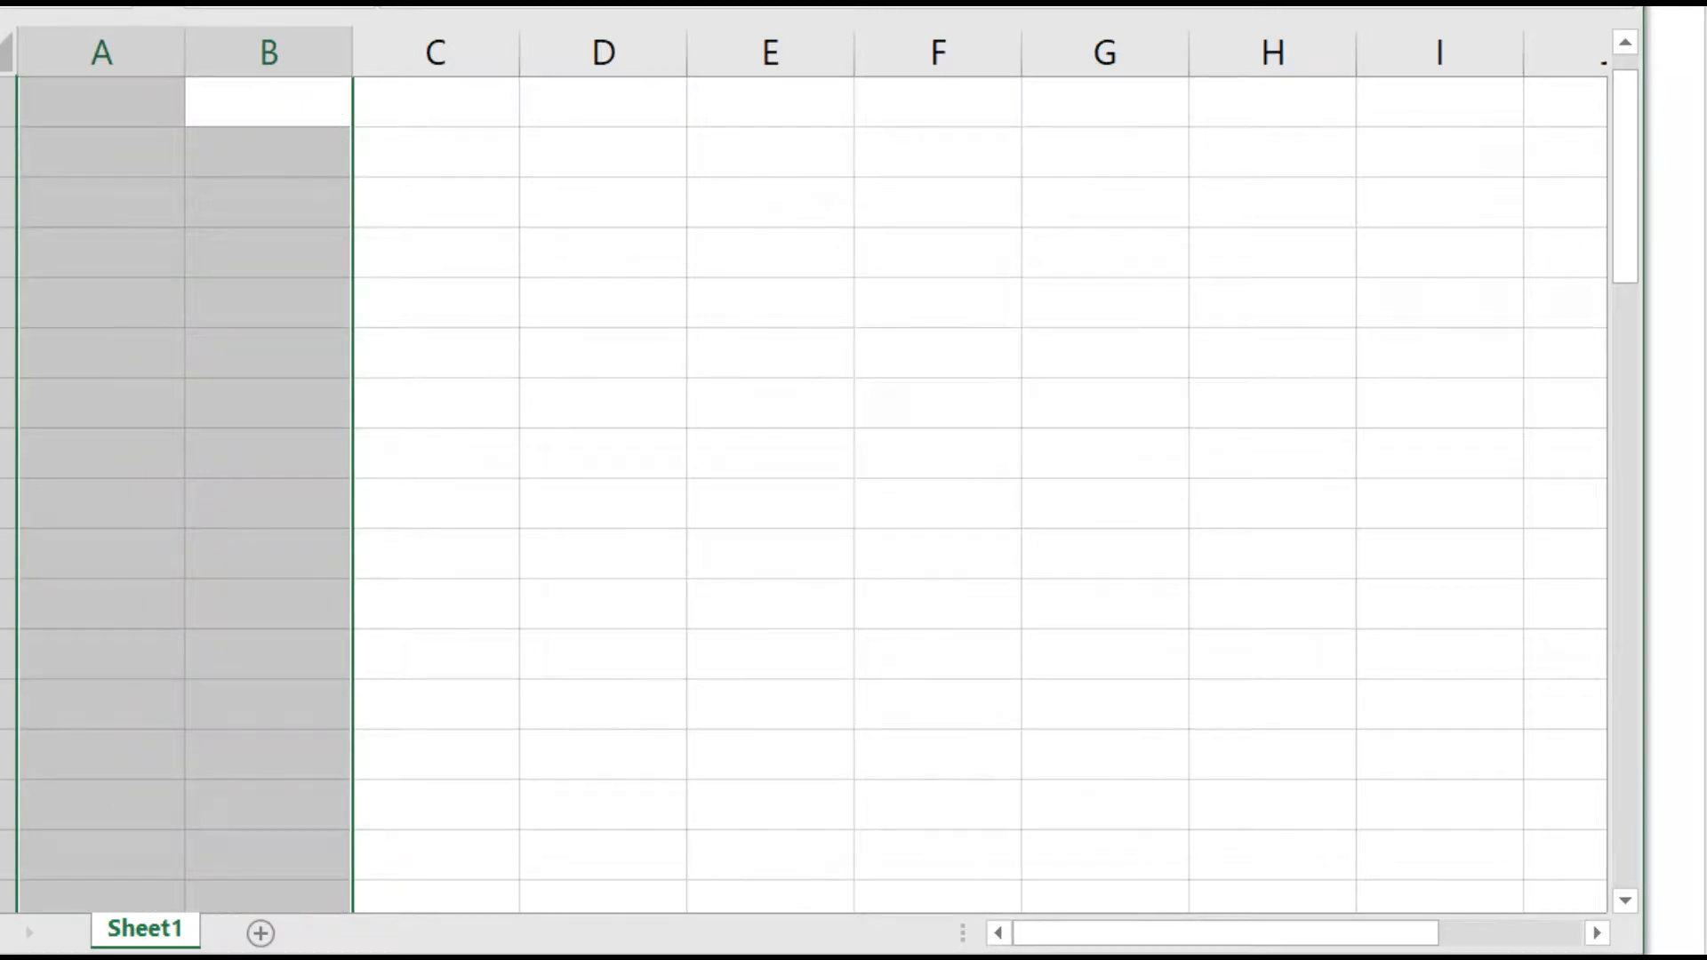
pyautogui.click(1325, 7)
pyautogui.scroll(1, 1134, 313)
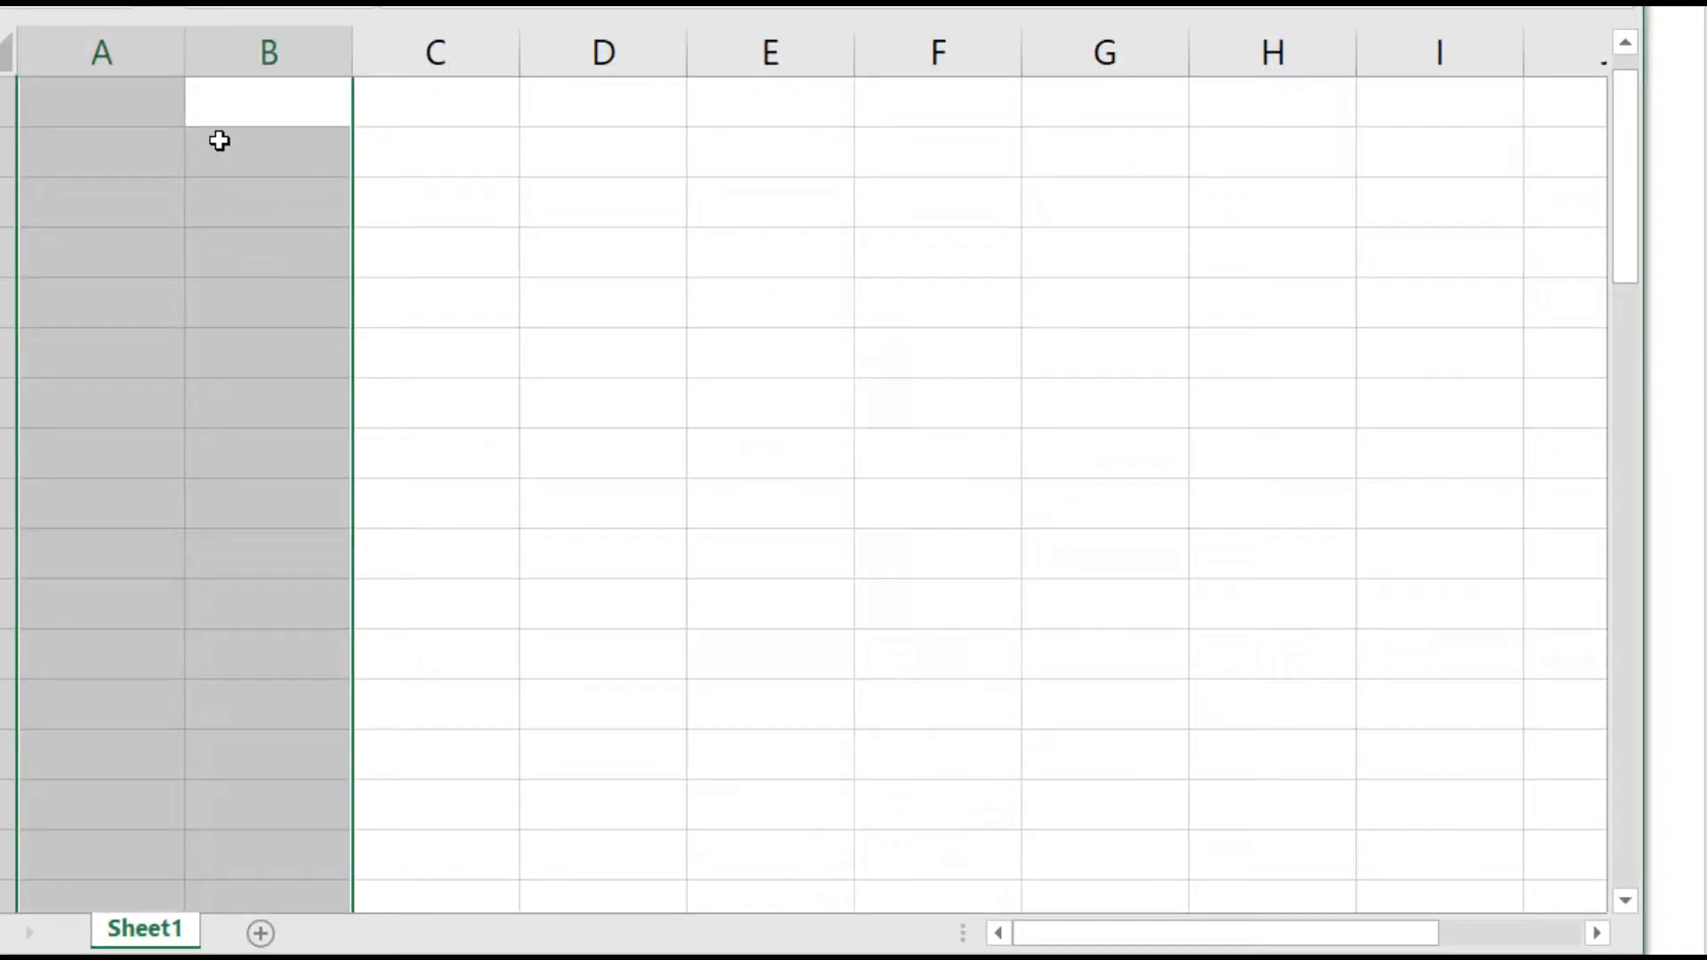
# Step: Begin a standard normal distribution formula in cell A2 with =norm.s.dist(
pyautogui.click(258, 189)
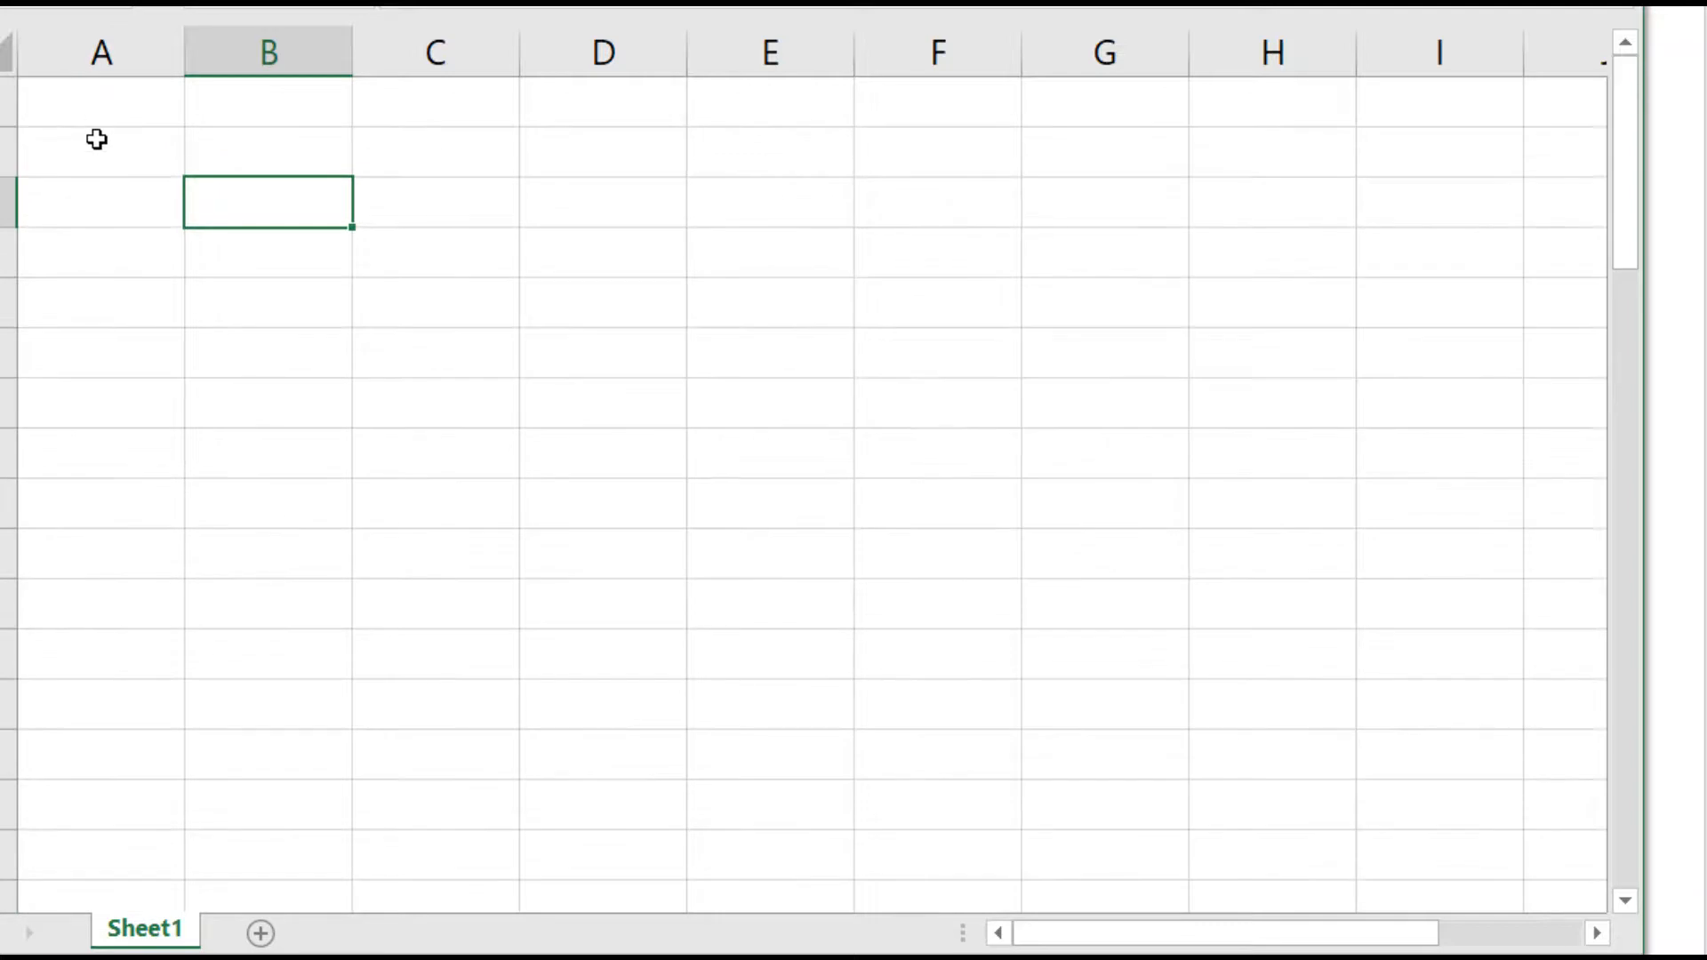
pyautogui.click(89, 173)
pyautogui.write('=p')
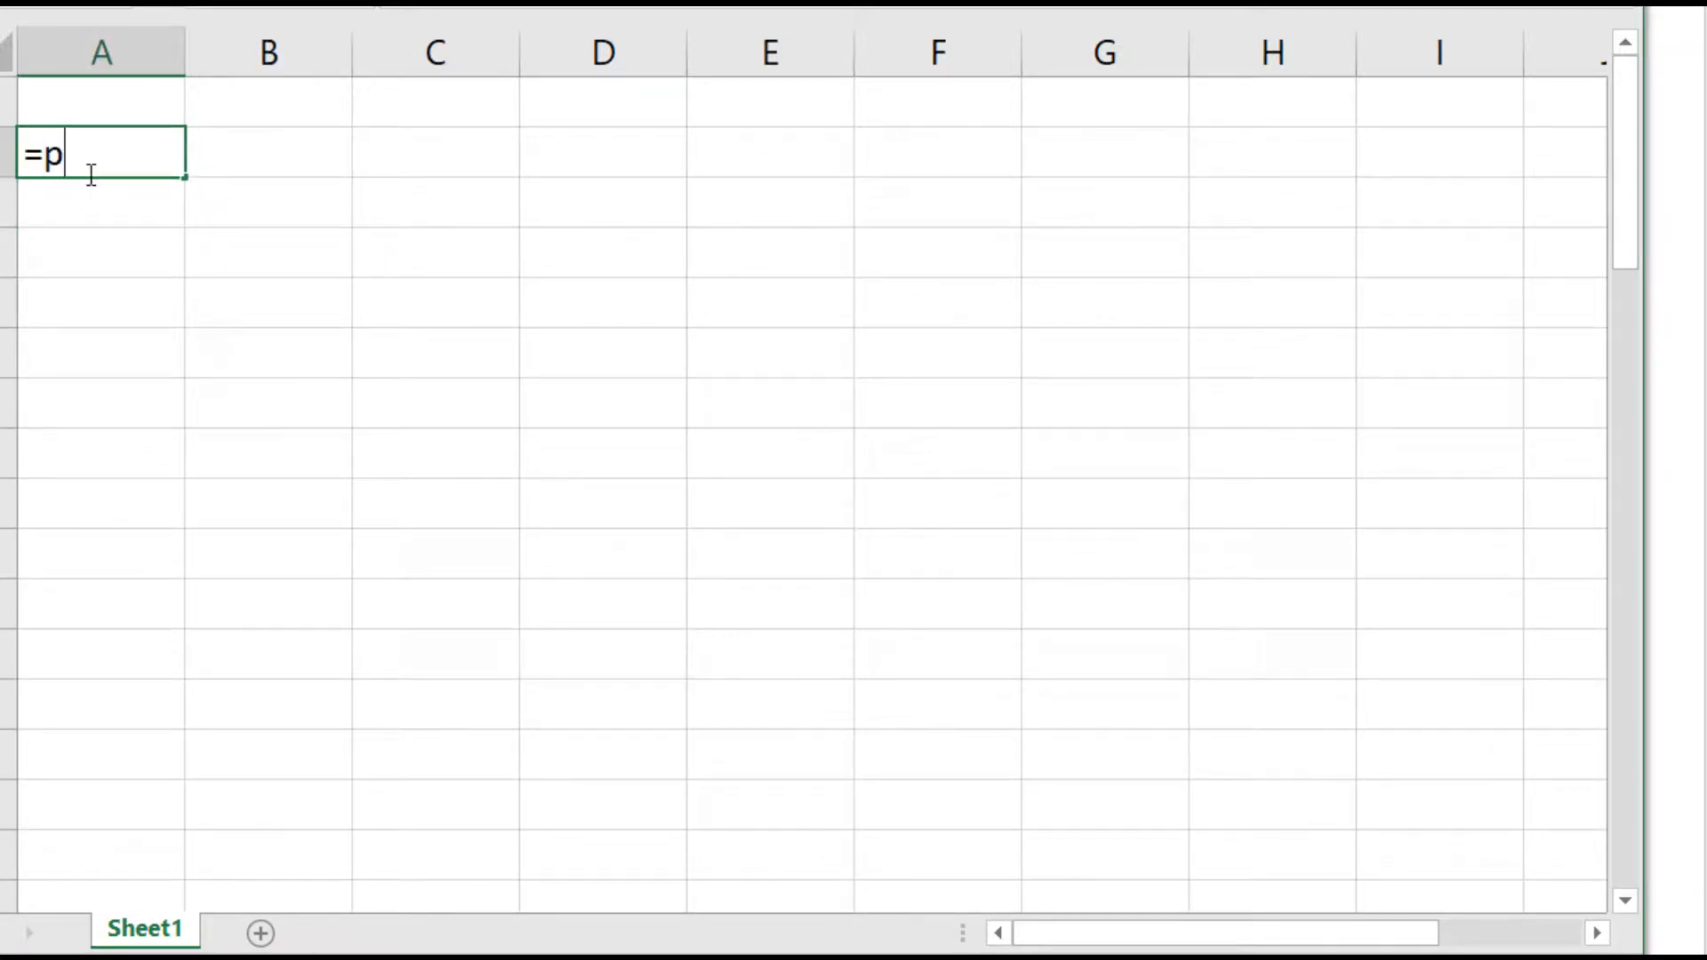
pyautogui.write('ro')
pyautogui.press('BackSpace')
pyautogui.press('BackSpace')
pyautogui.press('BackSpace')
pyautogui.write('nro')
pyautogui.press('BackSpace')
pyautogui.press('BackSpace')
pyautogui.write('orm.s')
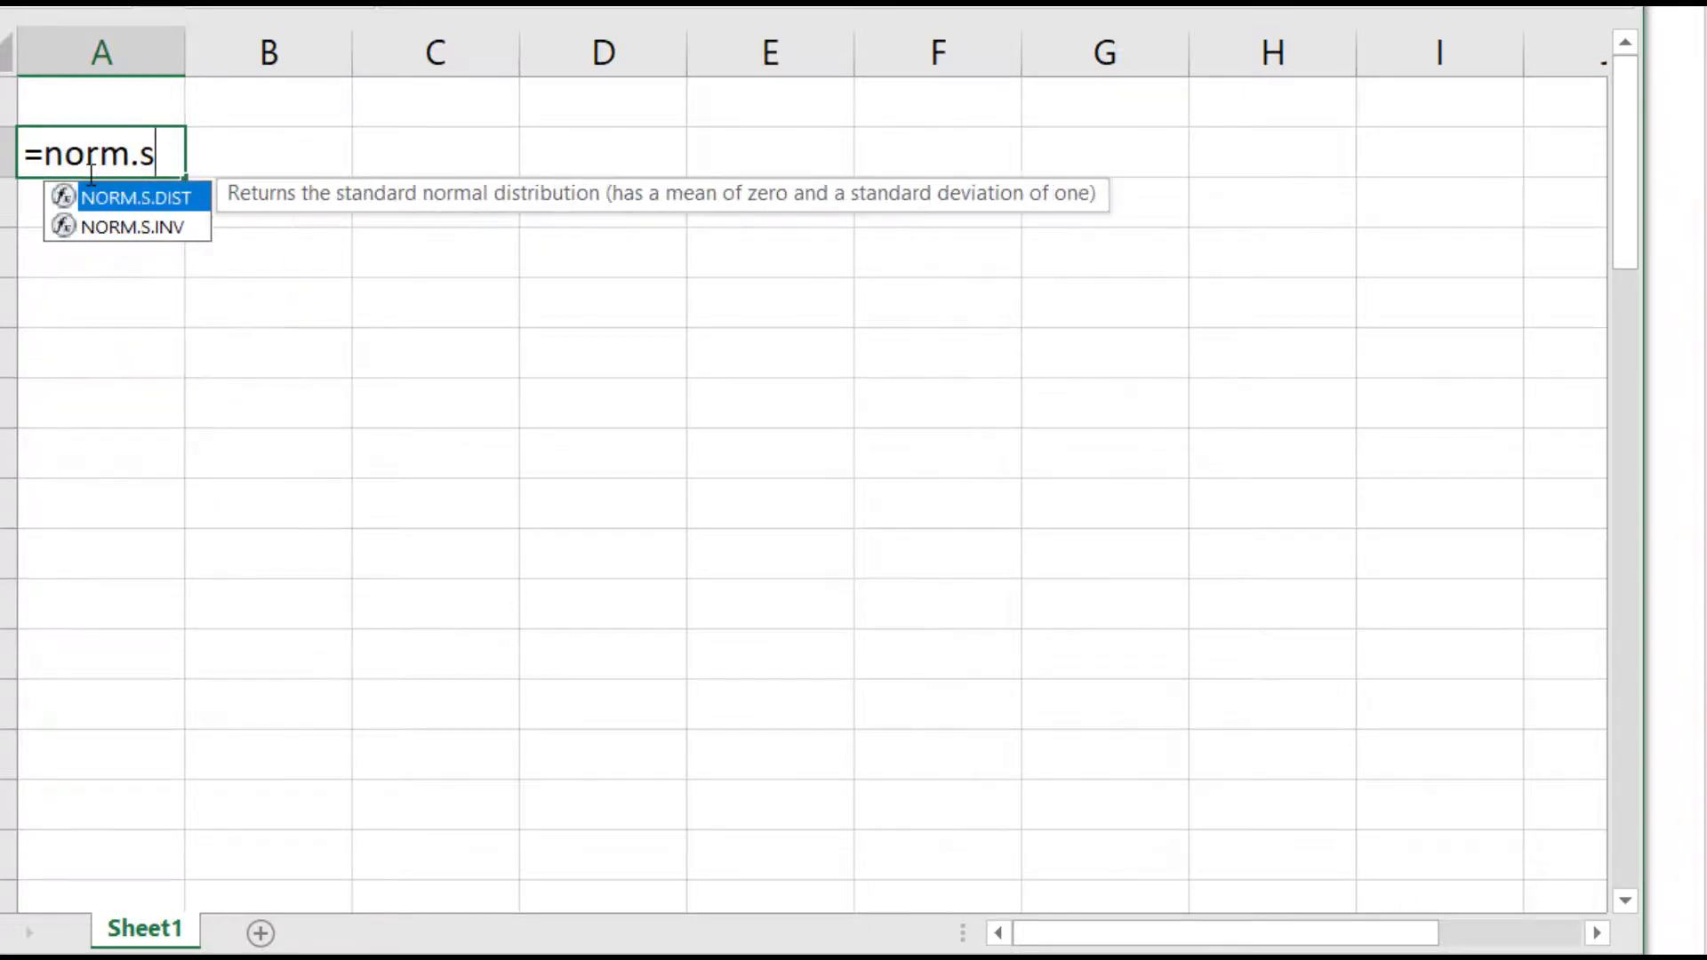
pyautogui.write('.dist(')
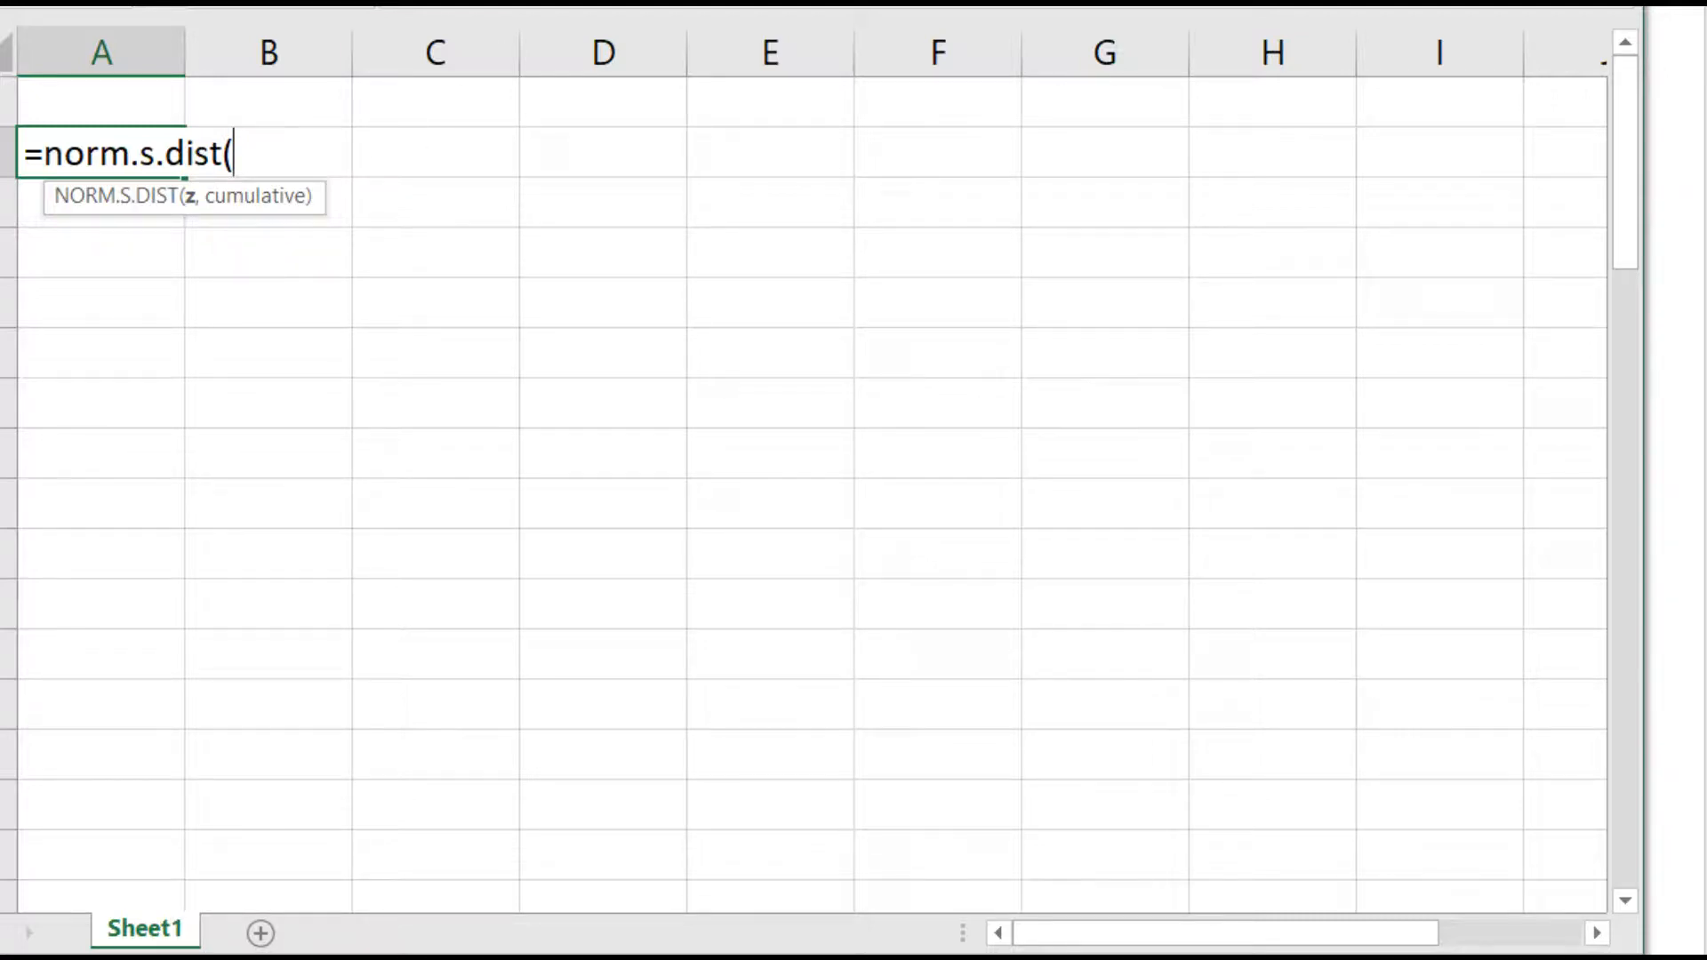
# Step: Check part b in the lab document, then complete the A2 formula with z 1.5 and cumulative TRUE
pyautogui.hotkey('alt', 'Tab')
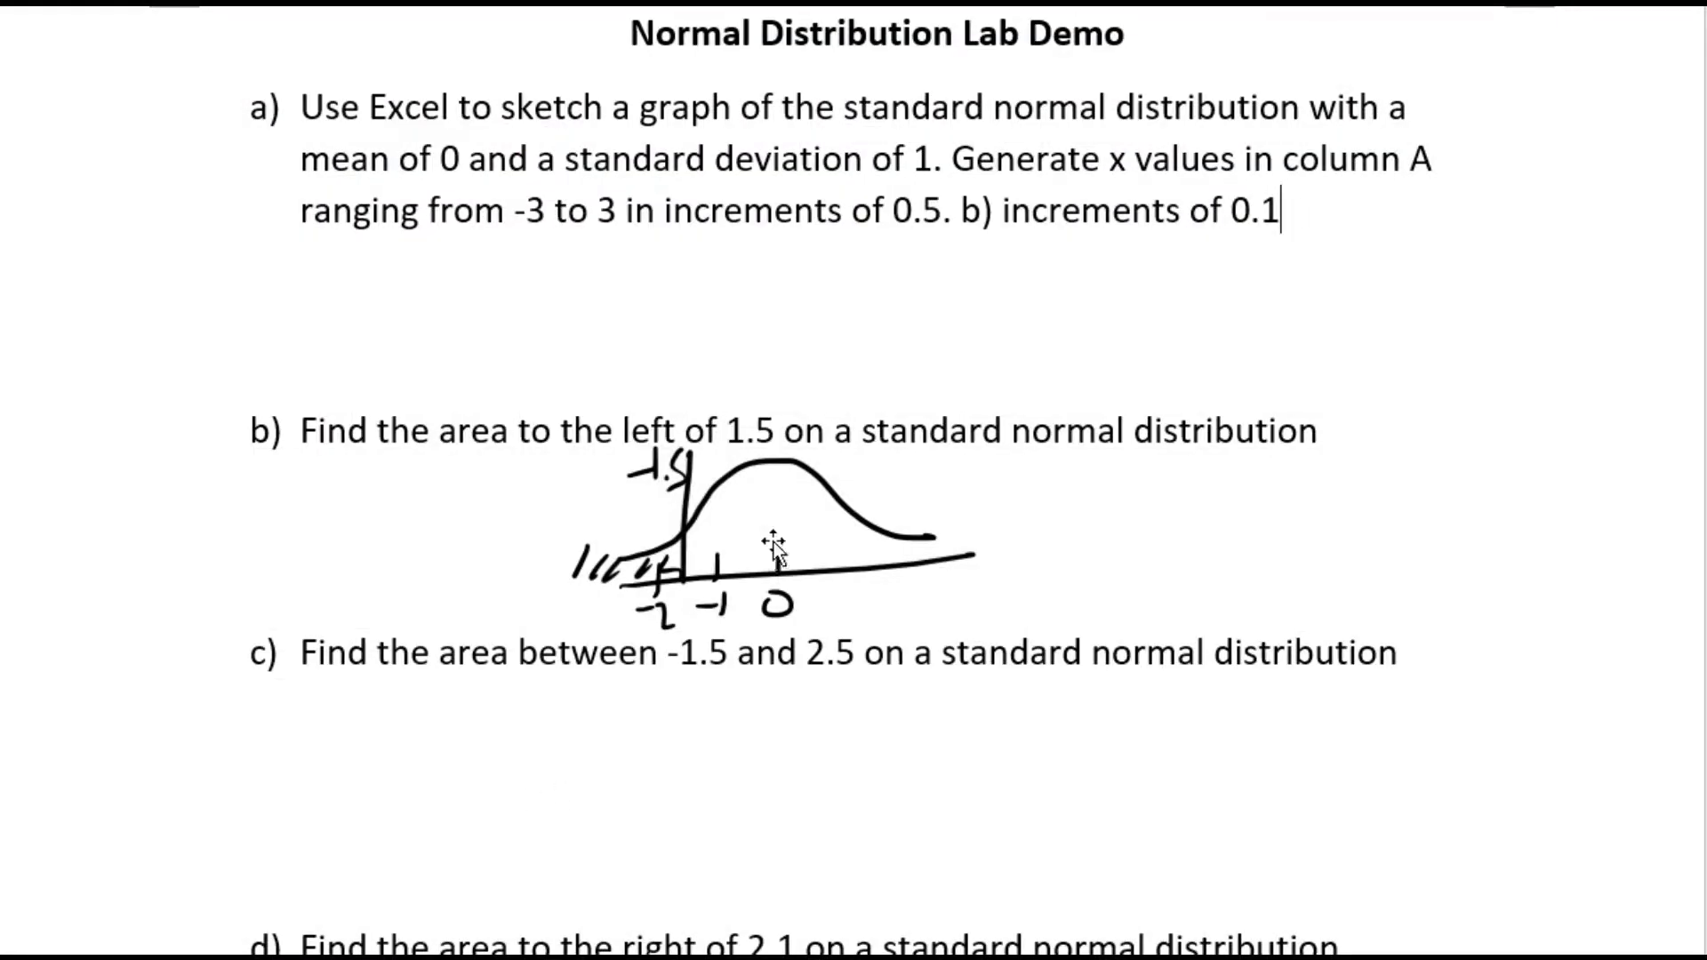
pyautogui.hotkey('alt', 'Tab')
pyautogui.write('1.5,')
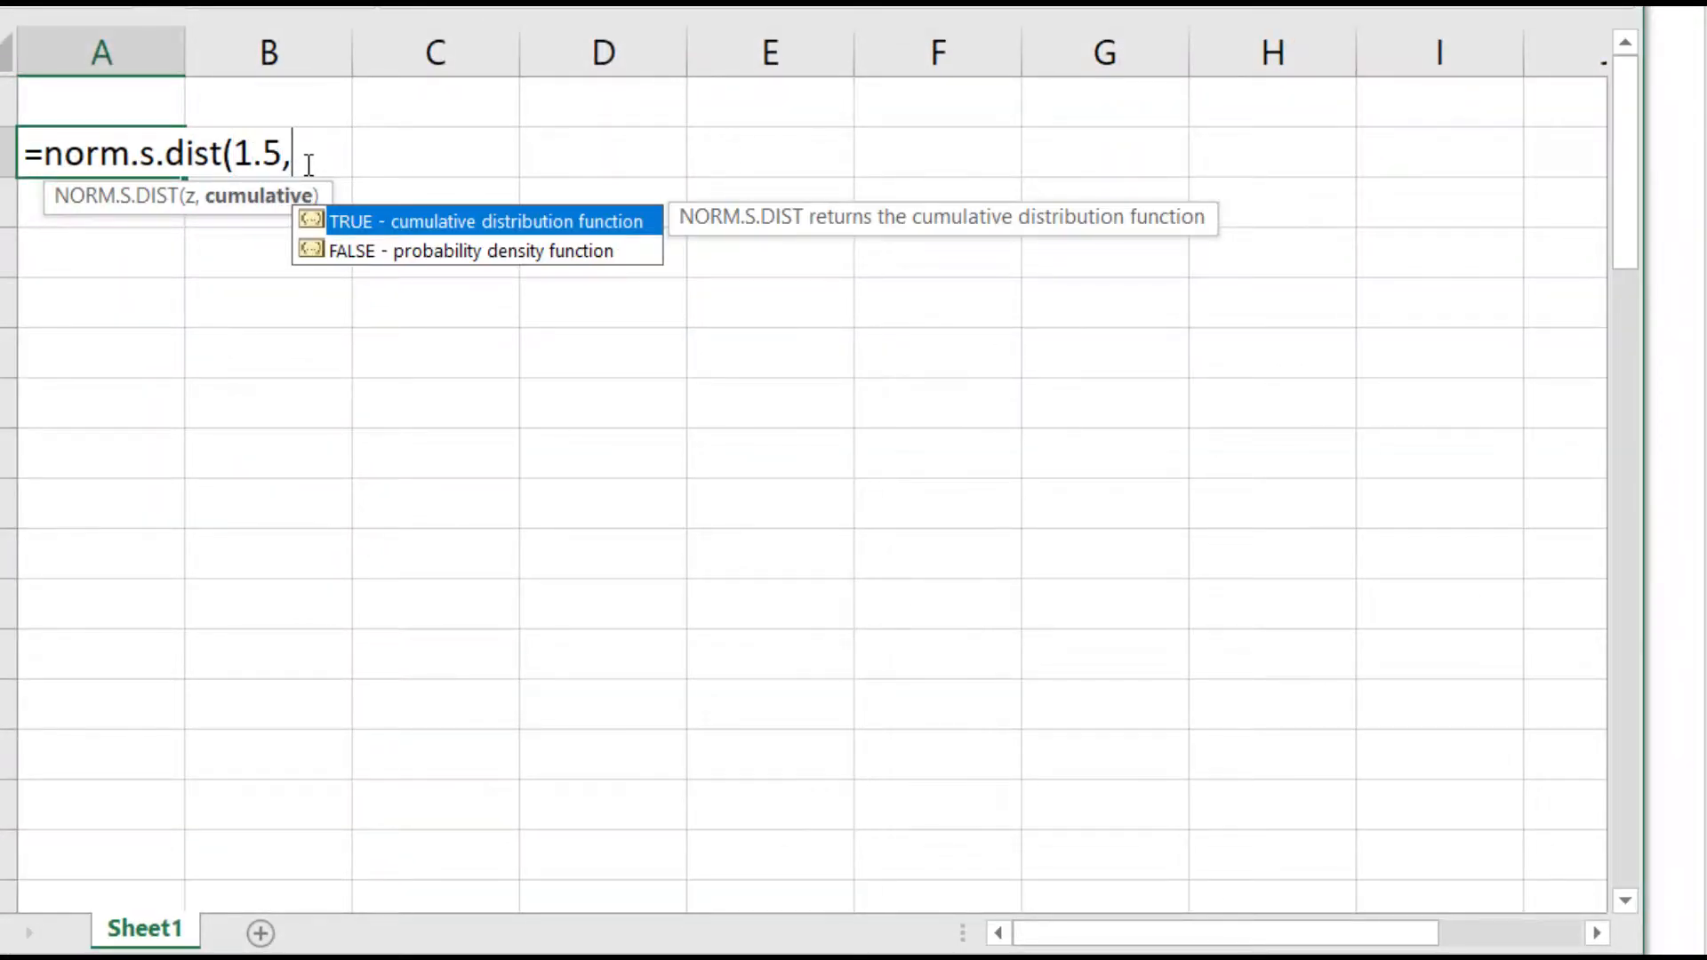
pyautogui.write('true)')
pyautogui.press('Return')
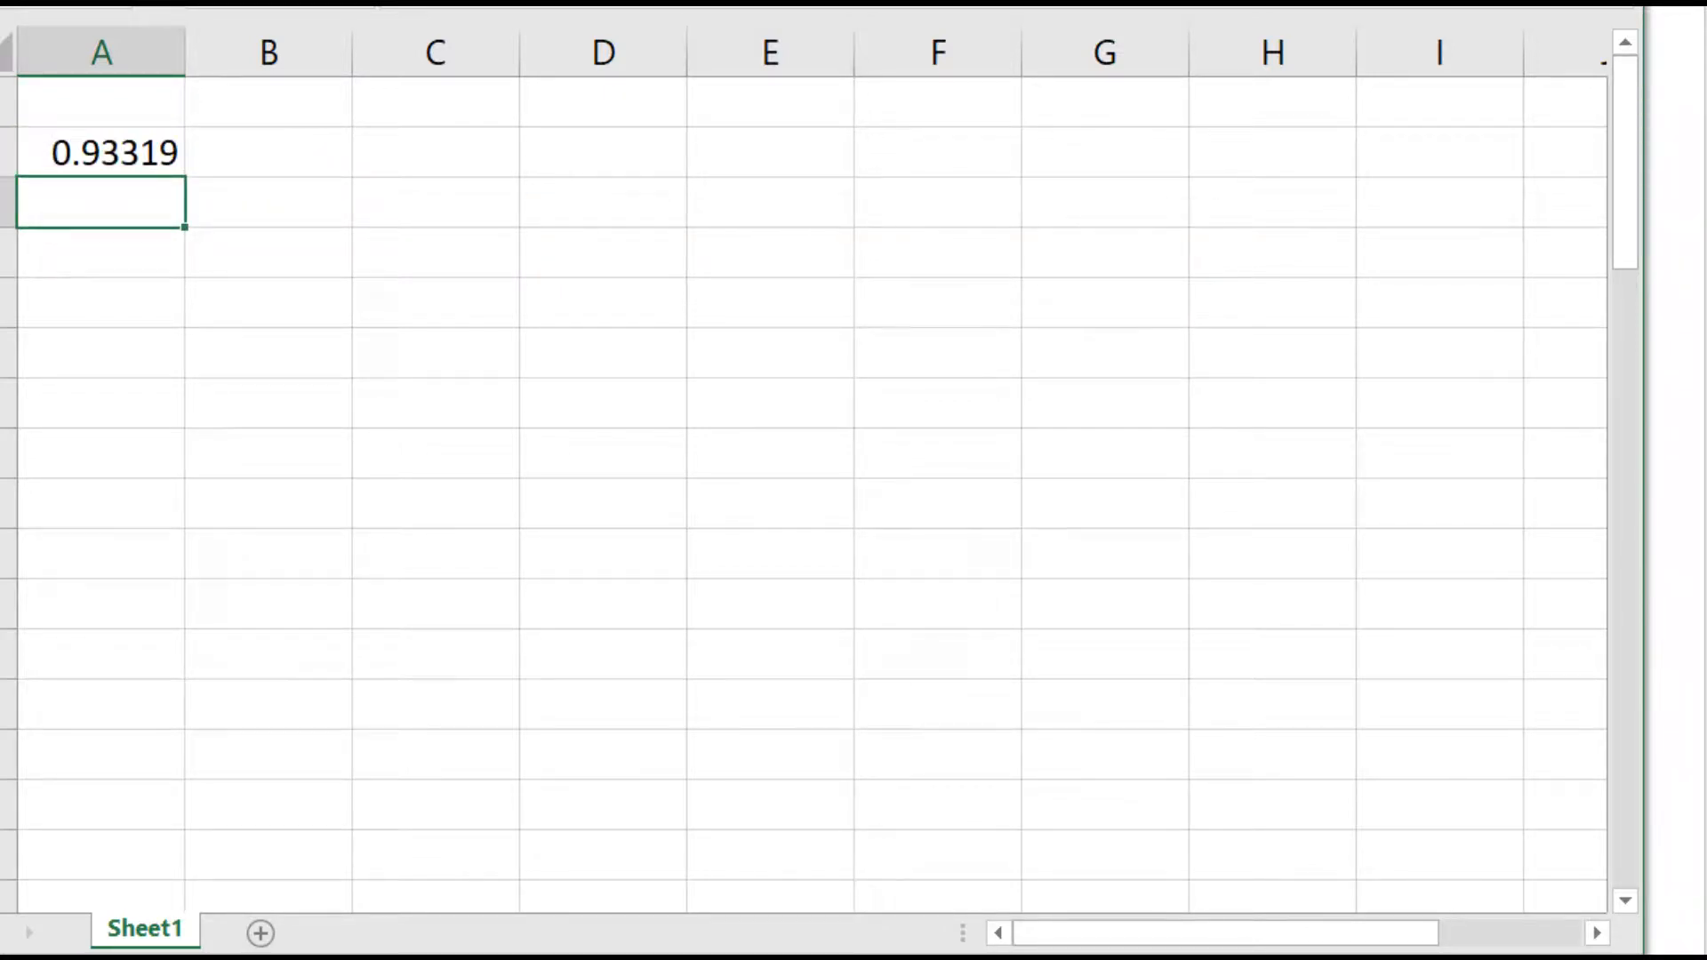
pyautogui.click(143, 144)
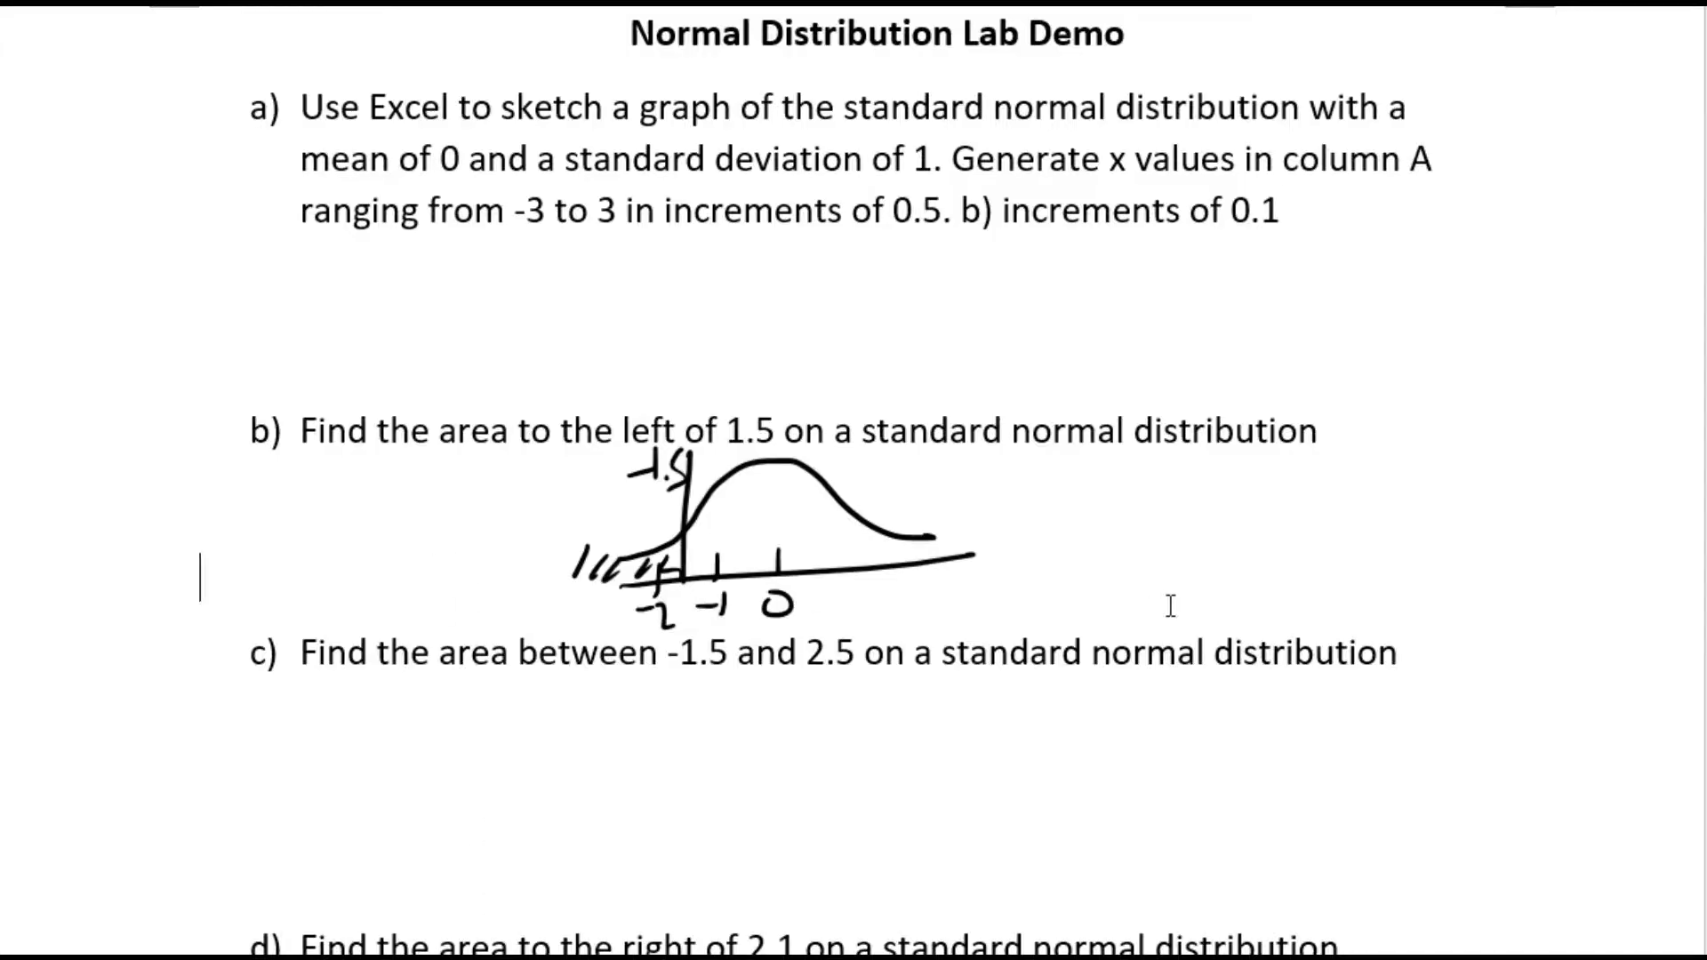
# Step: In the Word lab document, write =norm.s.dist(1.5,true) on a new line below the part b sketch
pyautogui.press('Return')
pyautogui.write('=')
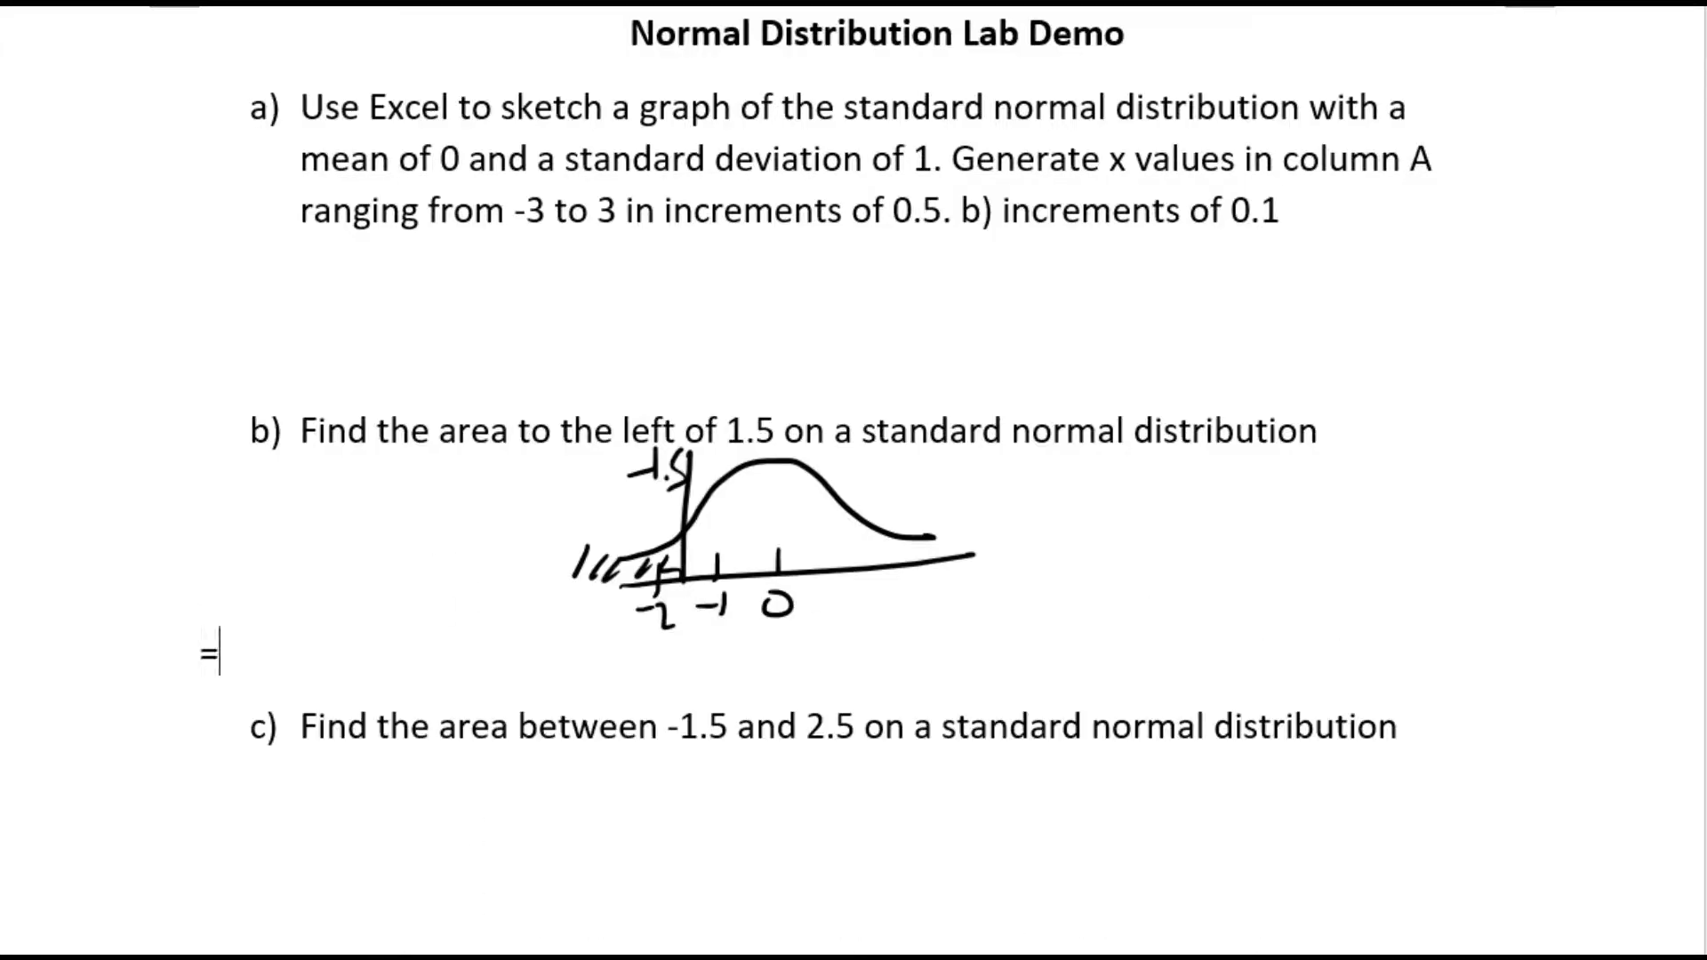
pyautogui.write('norm.s.dist(')
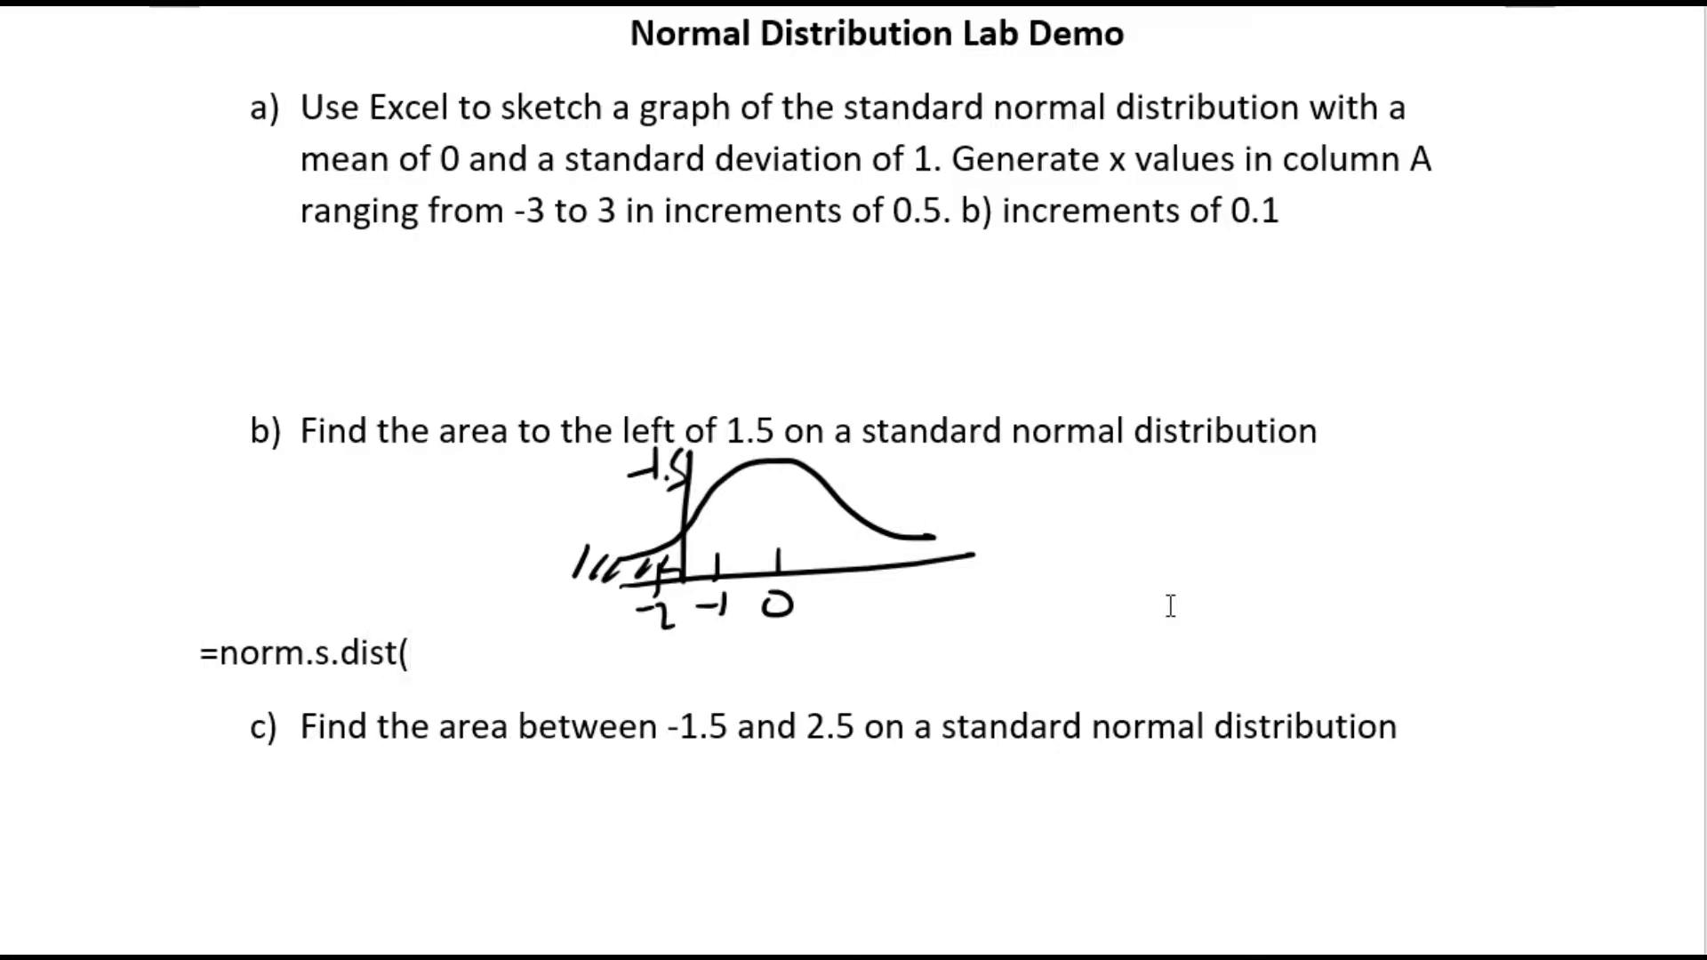
pyautogui.write('1.5,0')
pyautogui.press('BackSpace')
pyautogui.write('t')
pyautogui.press('BackSpace')
pyautogui.write('true) =')
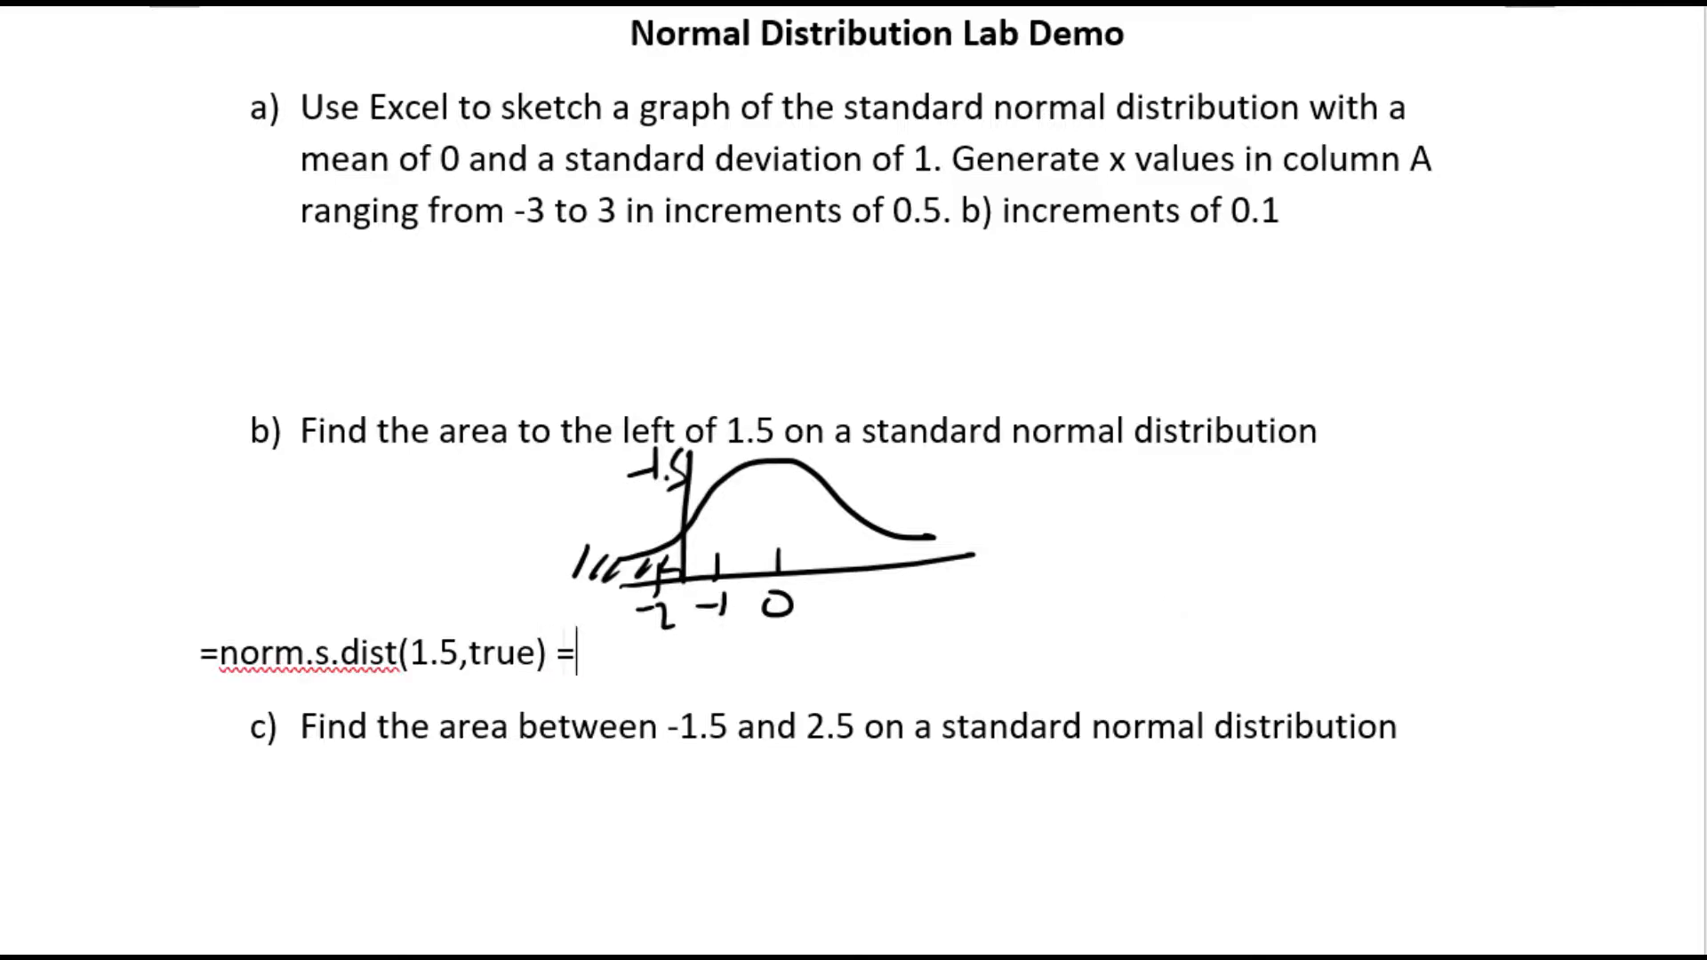
# Step: Continue the part b formula line with the probability notation => P(z < 1.5)
pyautogui.press('BackSpace')
pyautogui.write('=> 0')
pyautogui.press('BackSpace')
pyautogui.write('P9')
pyautogui.press('BackSpace')
pyautogui.write('(z')
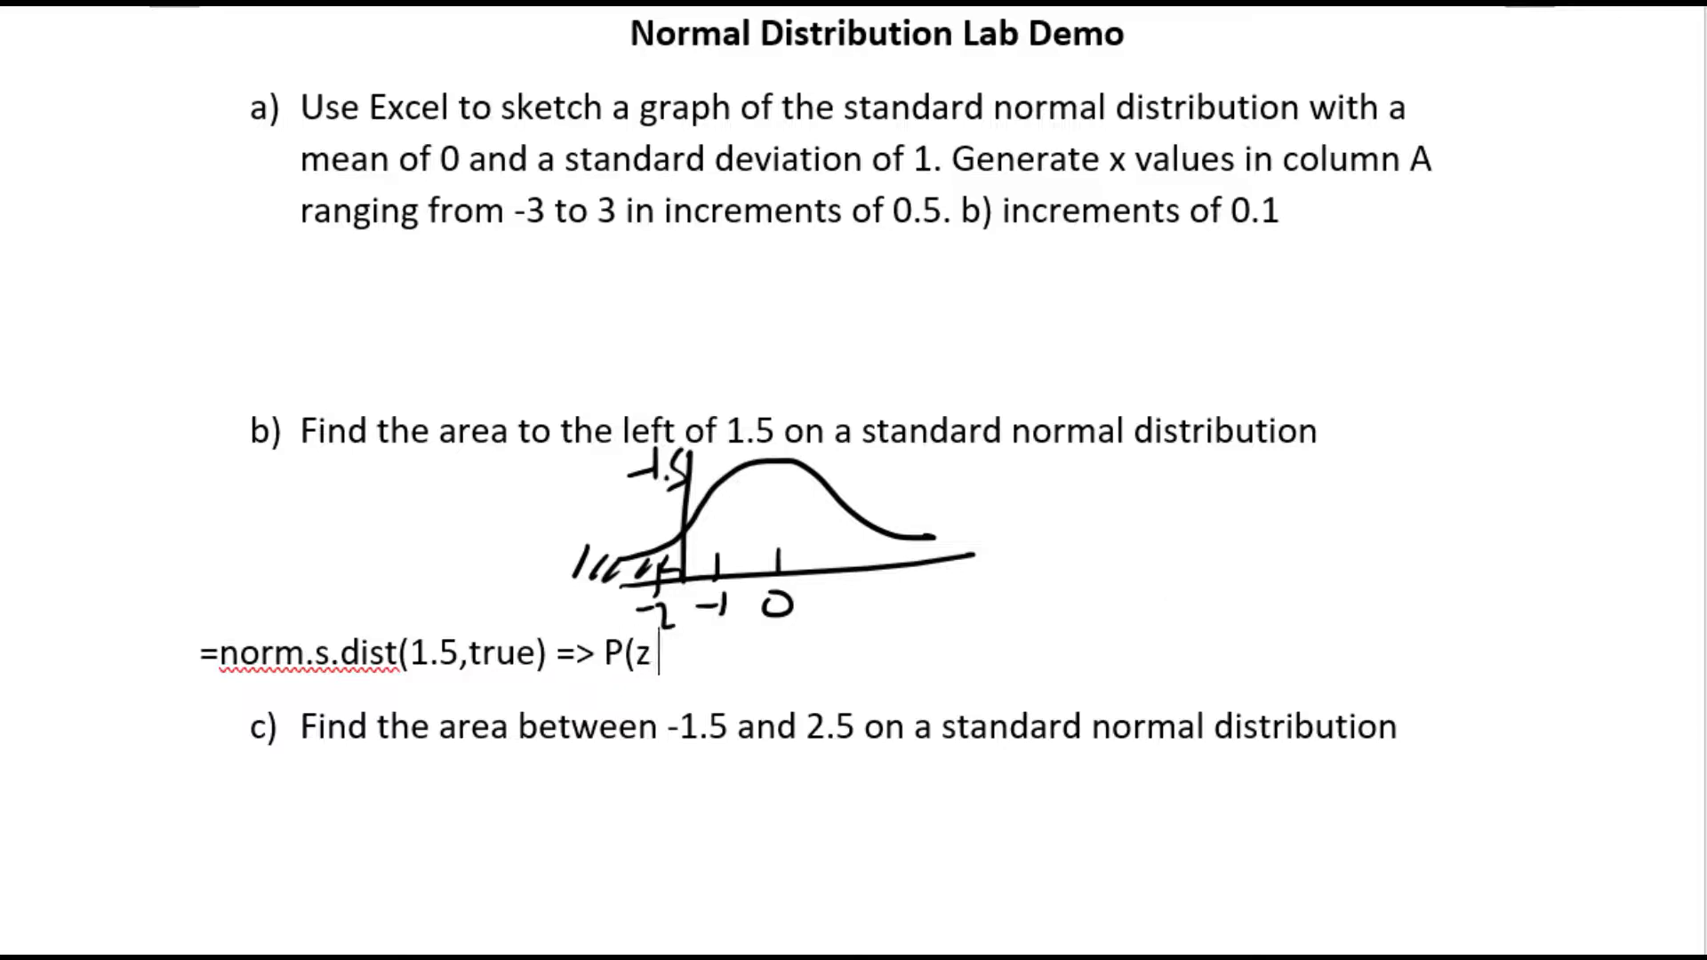
pyautogui.write(' < -1.5')
pyautogui.press('BackSpace')
pyautogui.press('BackSpace')
pyautogui.press('BackSpace')
pyautogui.press('BackSpace')
pyautogui.write('1.5 )')
pyautogui.press('BackSpace')
pyautogui.press('BackSpace')
pyautogui.write(') =')
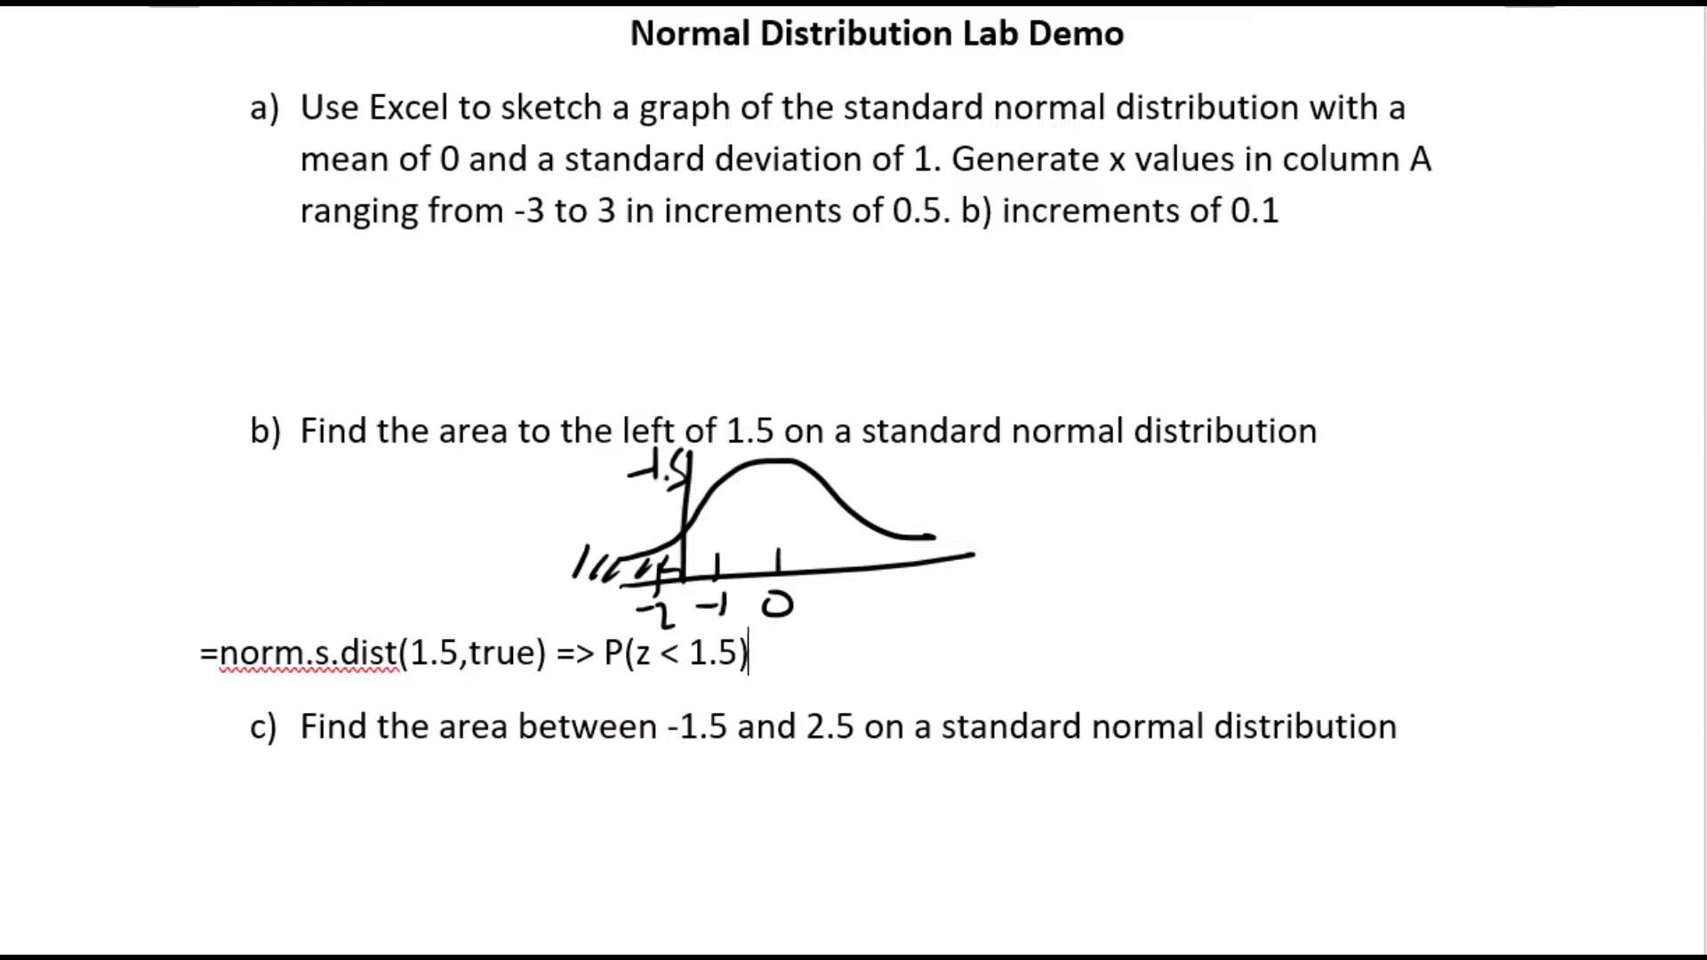
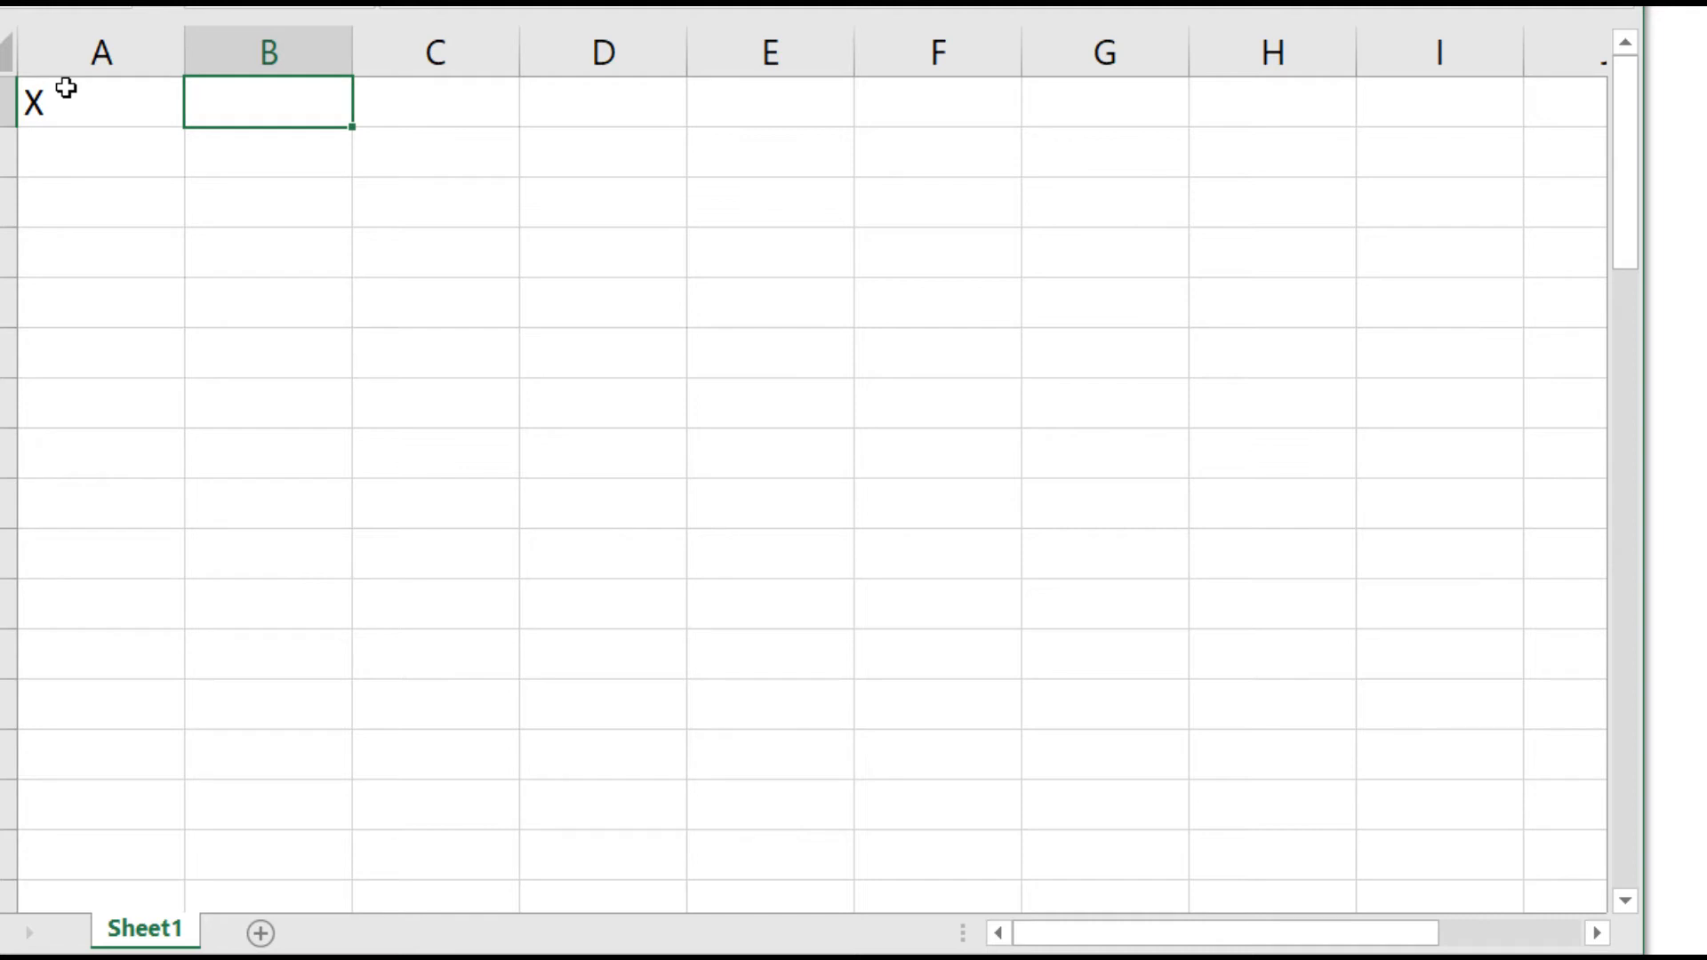
# Step: Head column B with Counter in cell B1
pyautogui.write('ounter')
pyautogui.press('Tab')
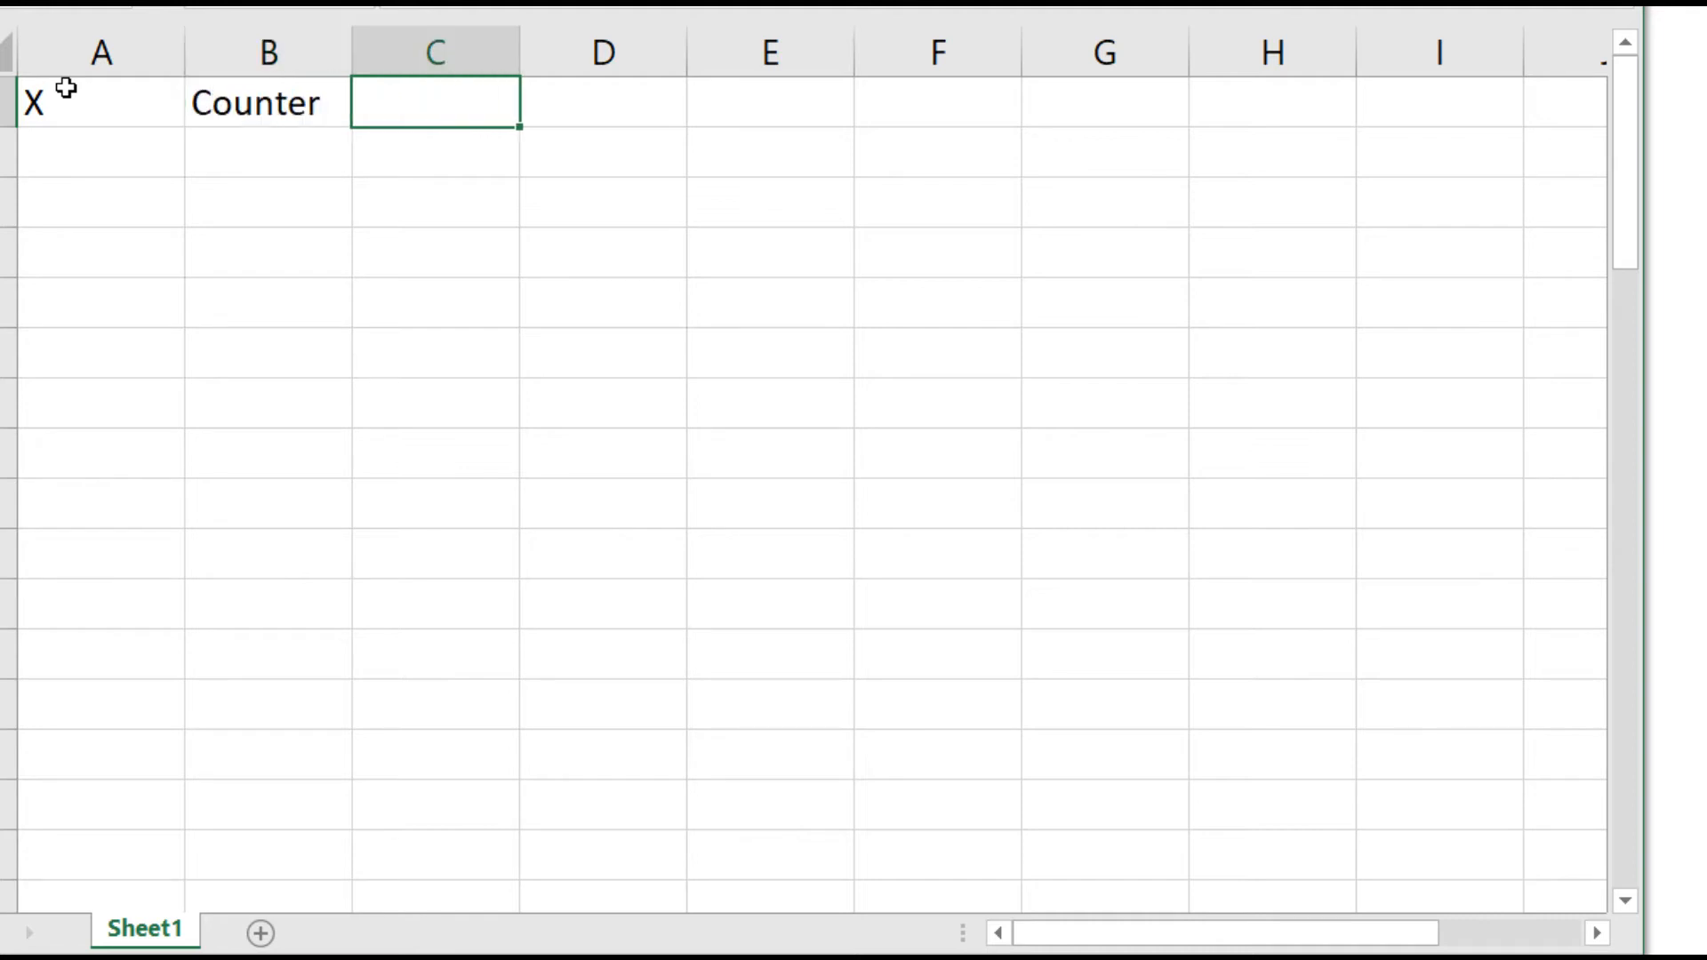
pyautogui.click(242, 170)
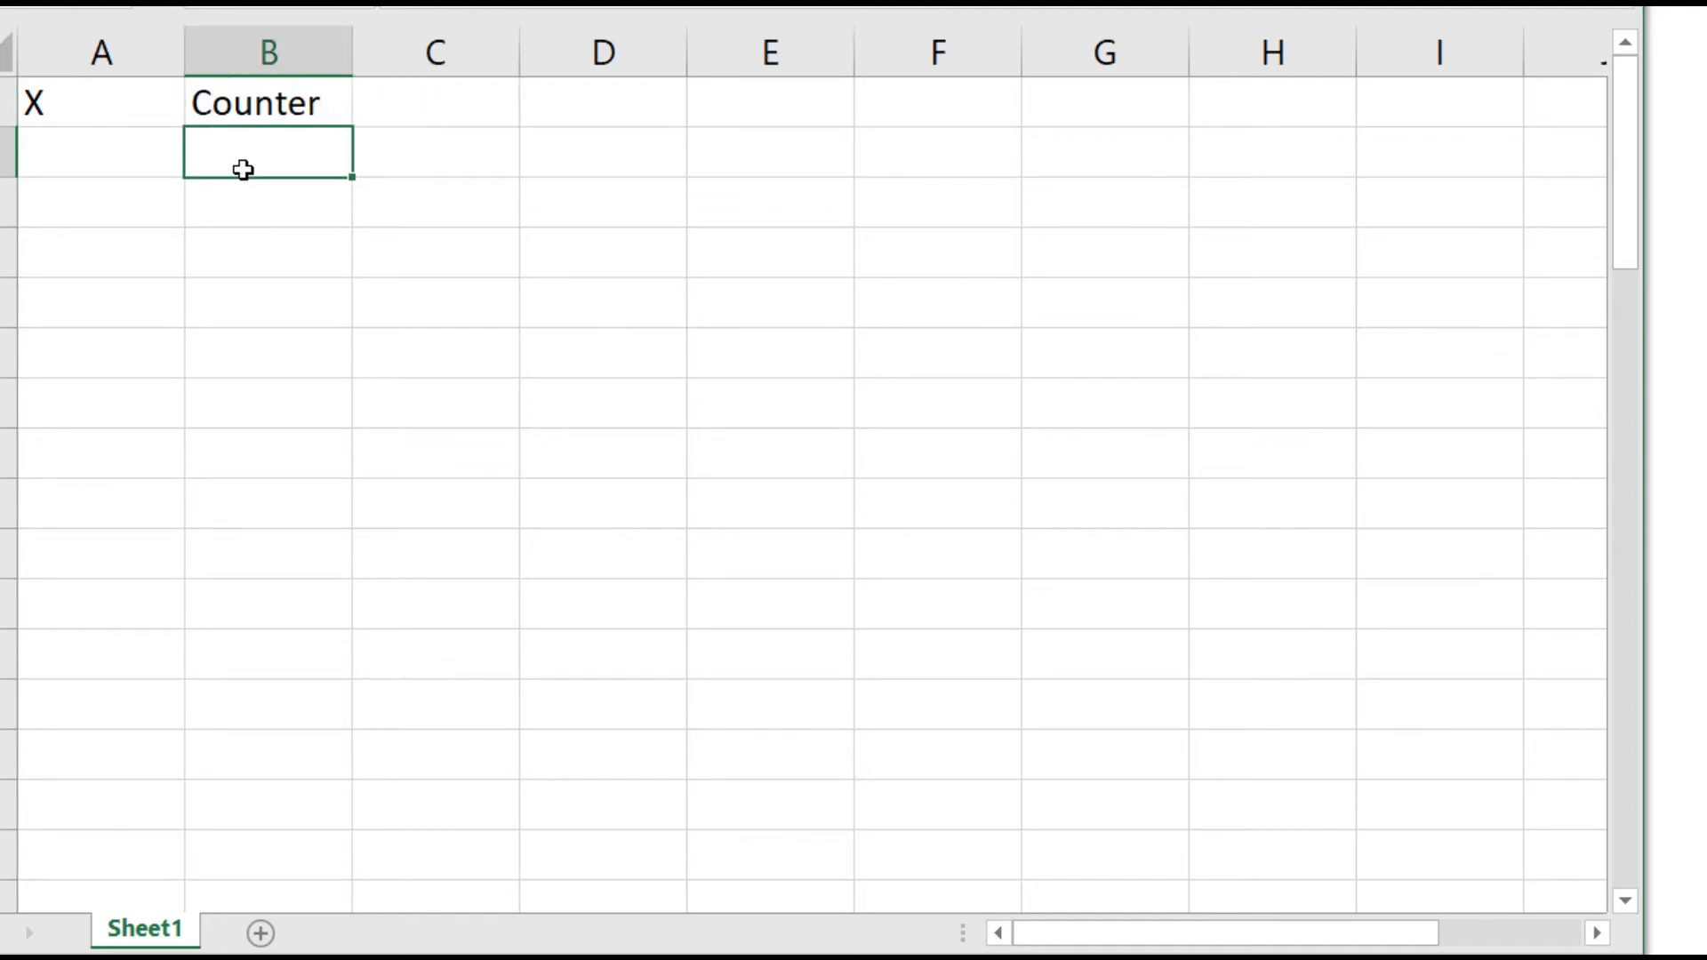
pyautogui.click(276, 115)
pyautogui.click(289, 155)
# Step: Enter the heading Z-score (Quantile) in C1 and widen column C to fit it
pyautogui.click(402, 104)
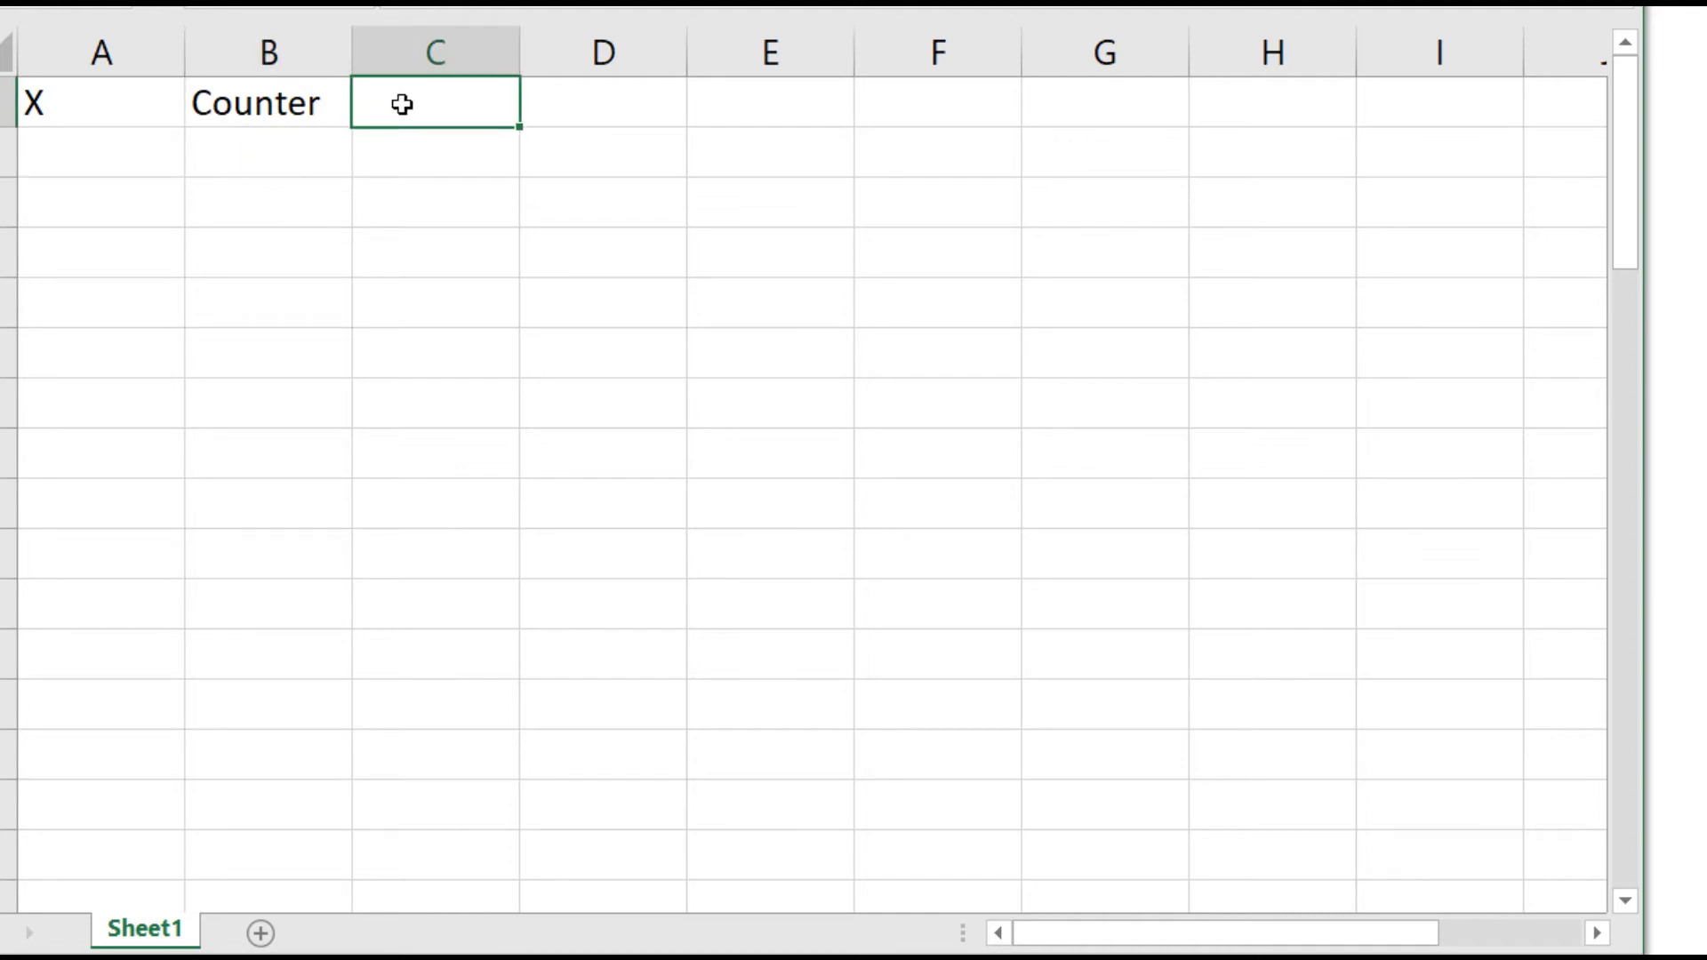
pyautogui.write('=')
pyautogui.write('Z-score (')
pyautogui.write('QUant')
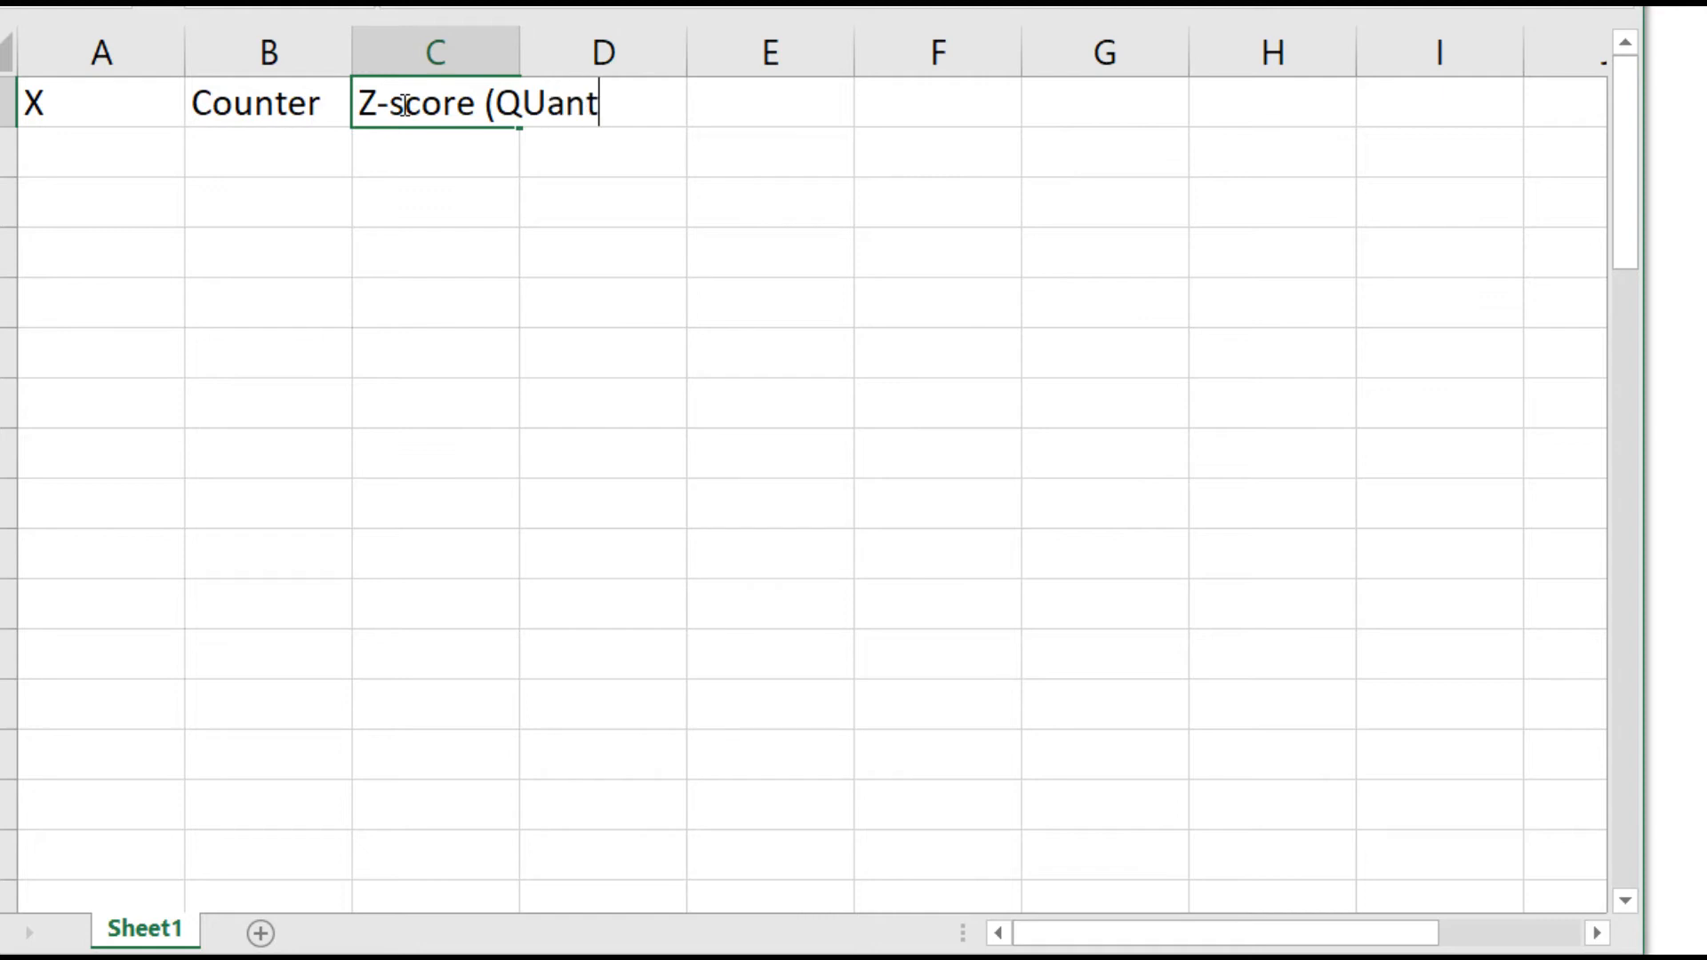
pyautogui.press('BackSpace')
pyautogui.press('BackSpace')
pyautogui.press('BackSpace')
pyautogui.press('BackSpace')
pyautogui.write('un ')
pyautogui.write('ntile')
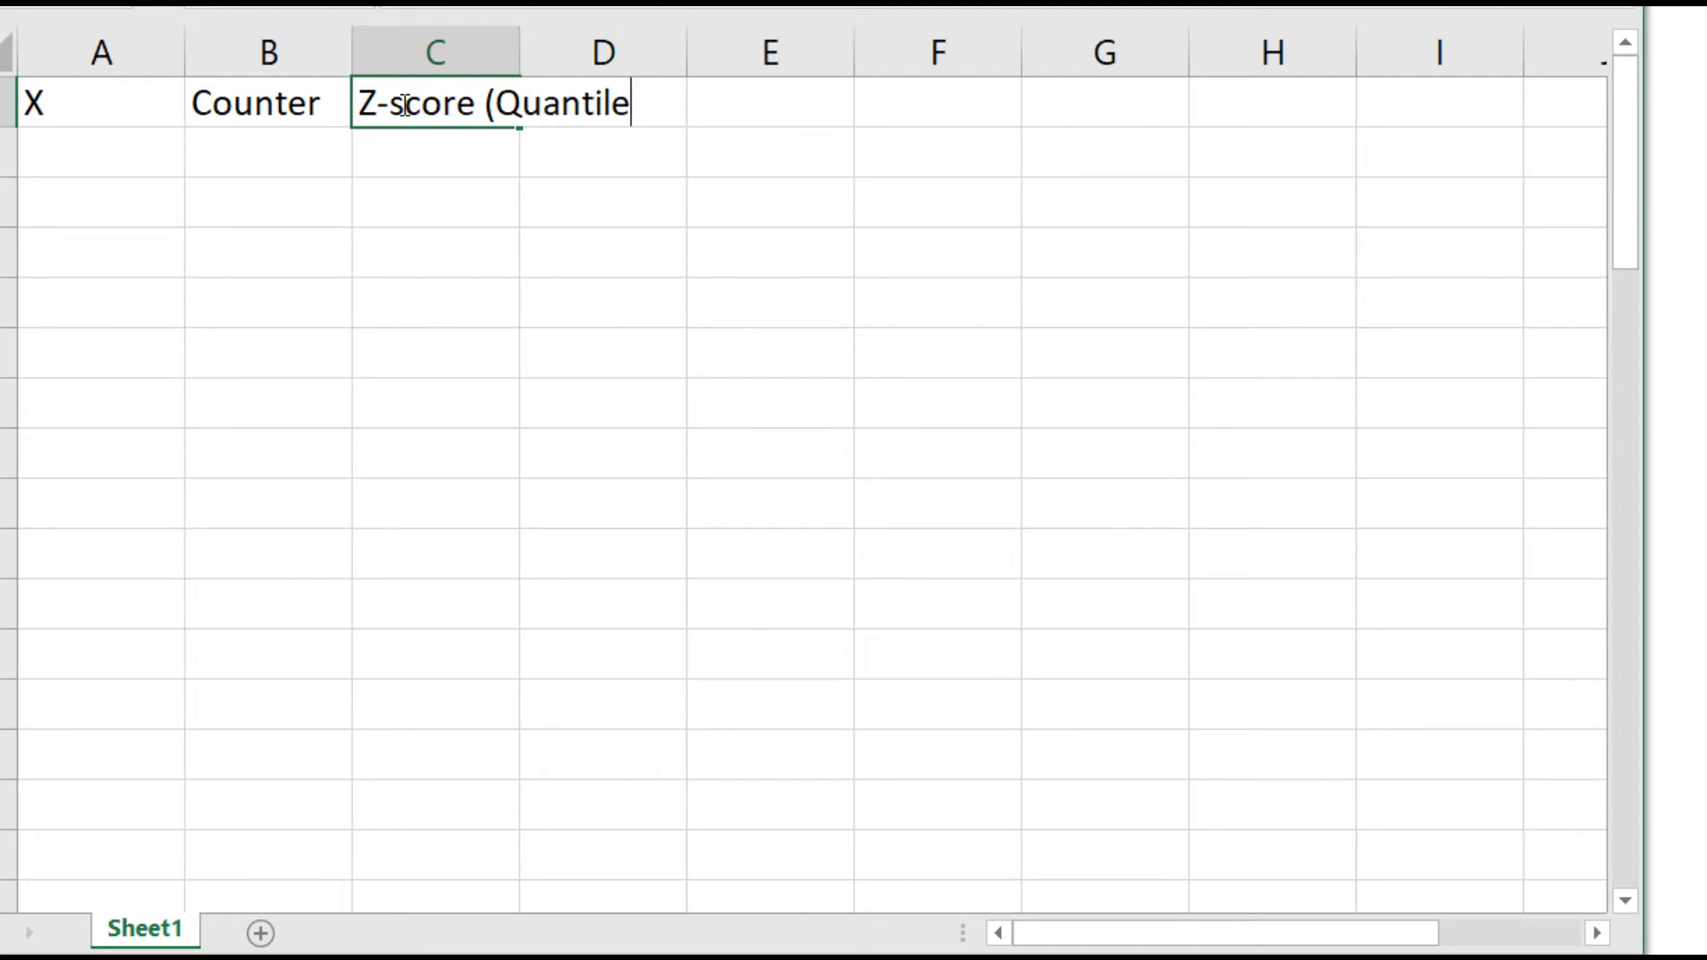
pyautogui.doubleClick(522, 40)
# Step: Select cell A2 under X and check the top-grossing films data in the Word lab document
pyautogui.click(271, 249)
pyautogui.click(114, 158)
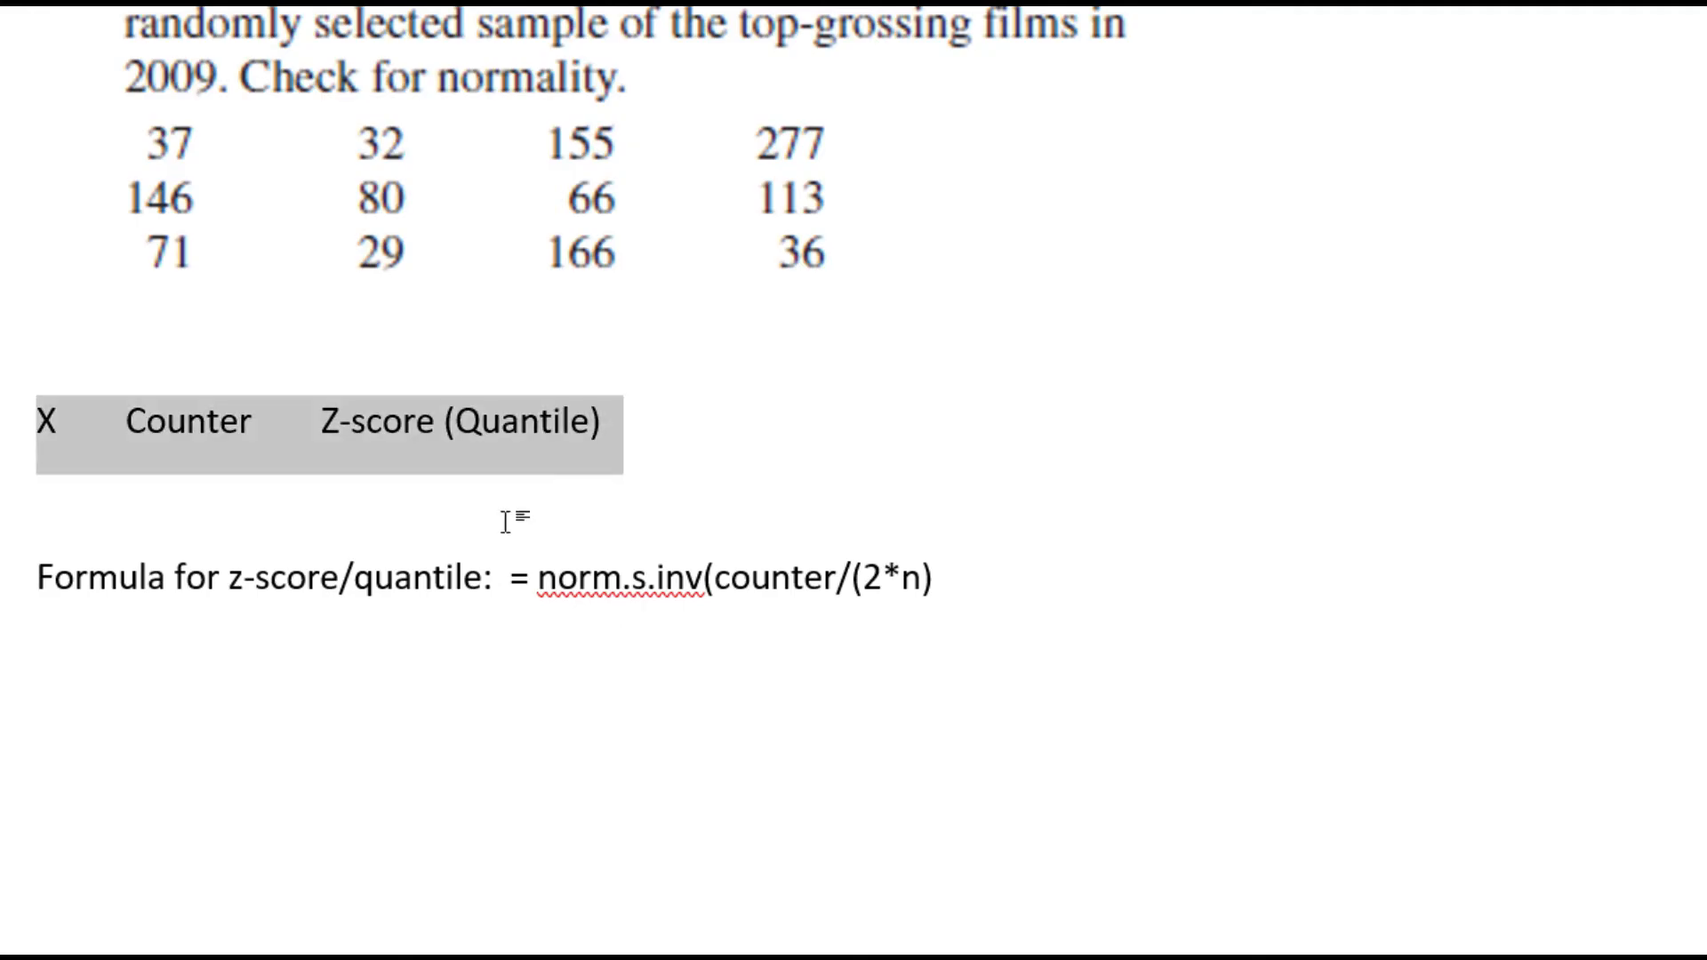
pyautogui.scroll(2, 231, 189)
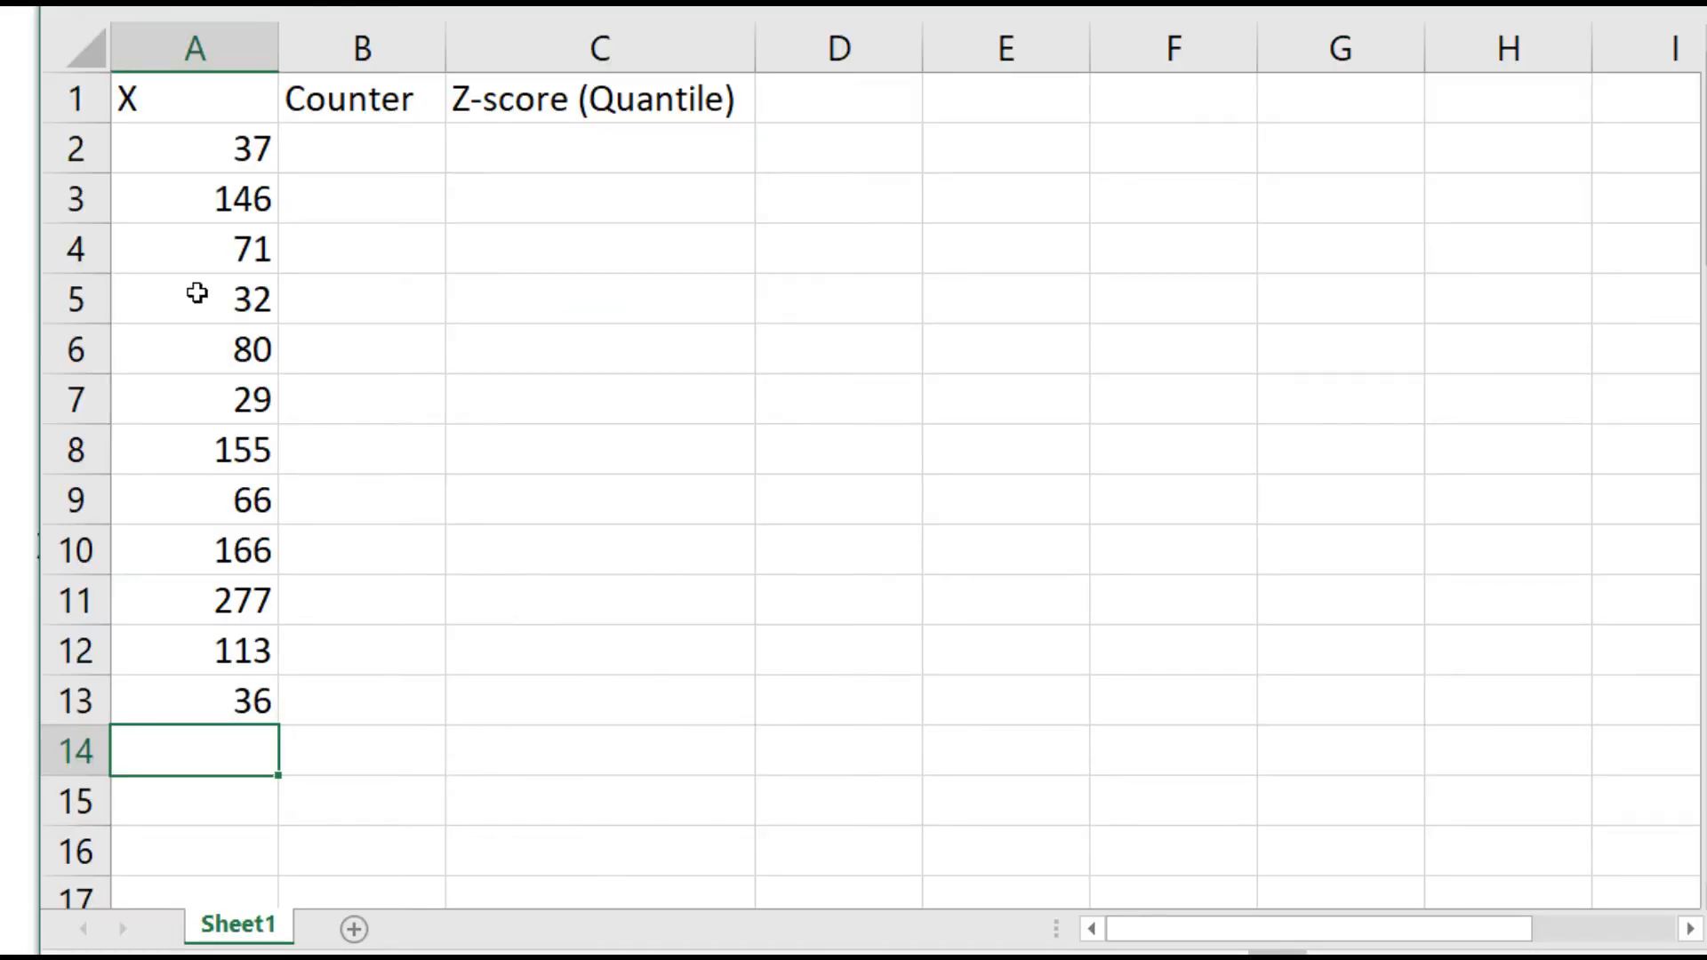
pyautogui.click(1278, 953)
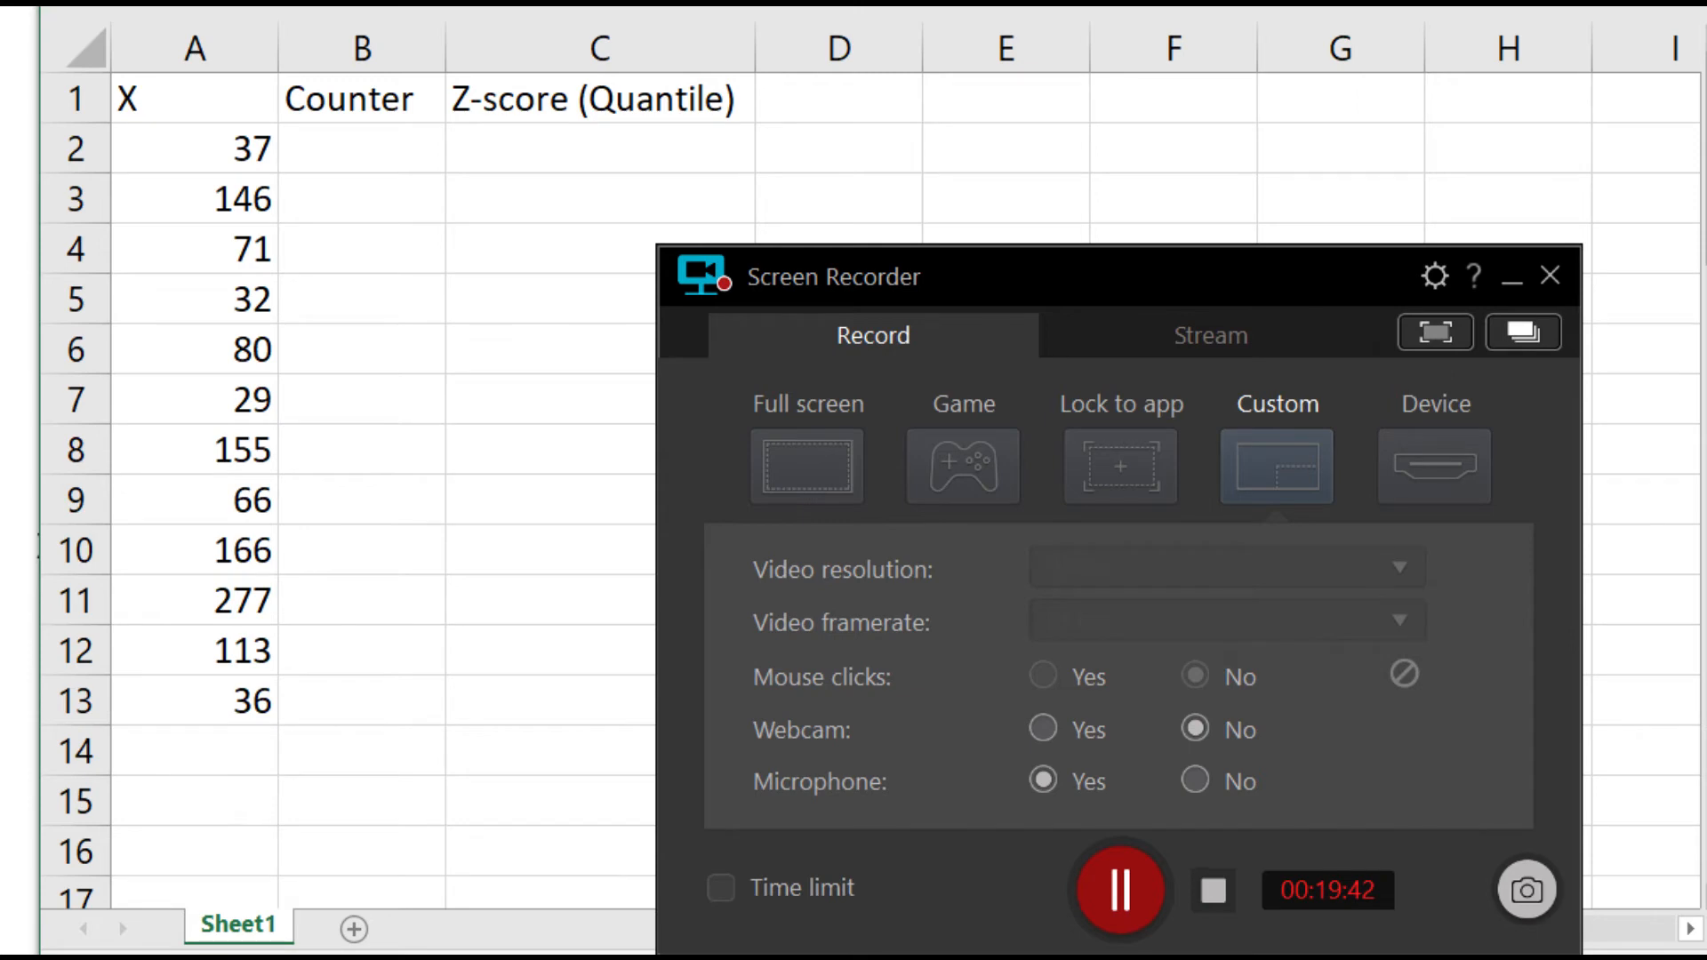
pyautogui.click(1278, 953)
pyautogui.click(298, 713)
pyautogui.click(227, 667)
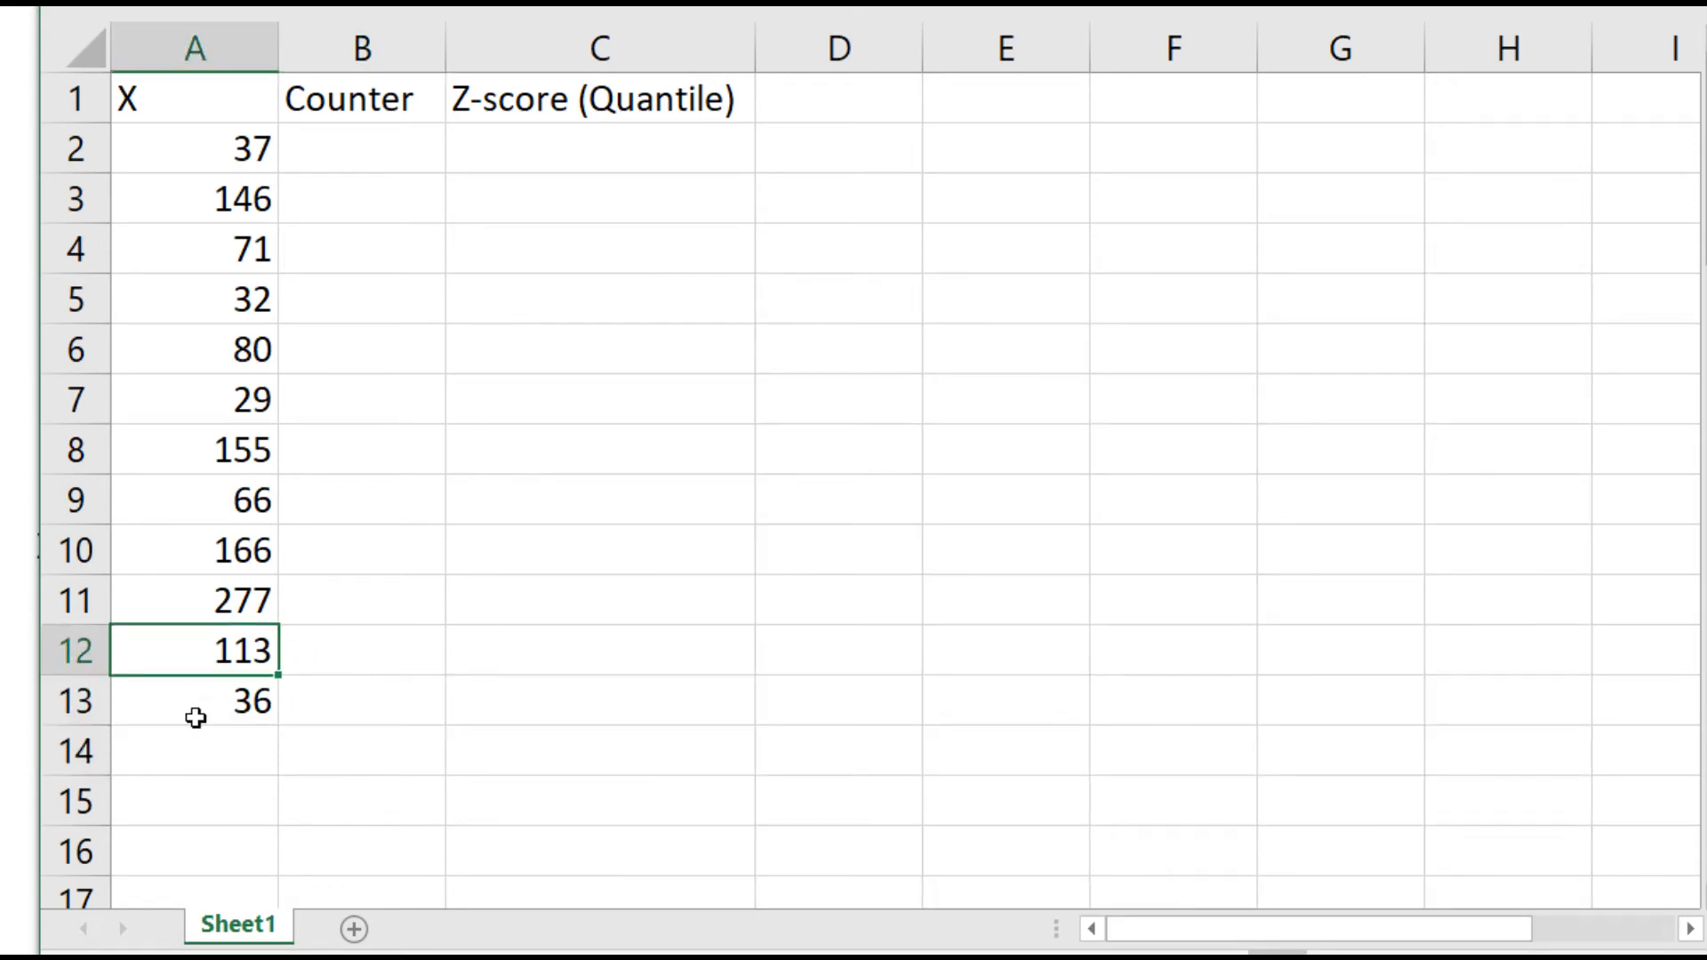
pyautogui.click(196, 717)
# Step: Enter 1, 3 and 5 in B2:B4 and extend the odd-number series down to B13
pyautogui.click(377, 158)
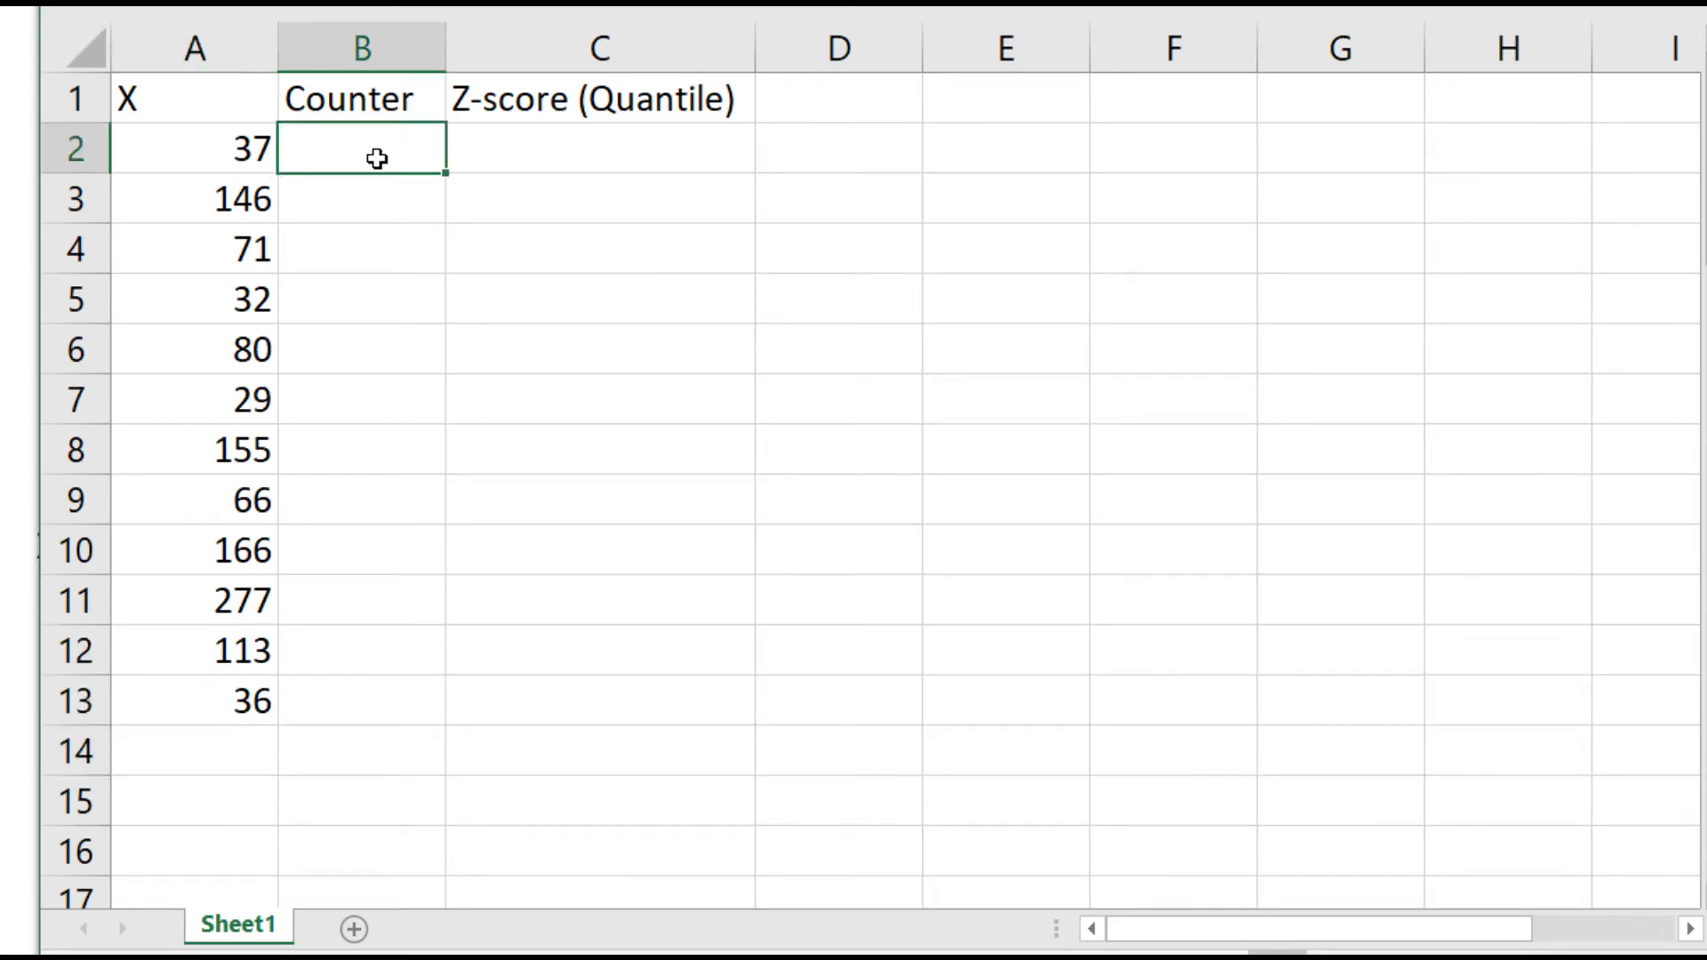
pyautogui.write('=')
pyautogui.write('1')
pyautogui.press('Return')
pyautogui.write('3')
pyautogui.press('Return')
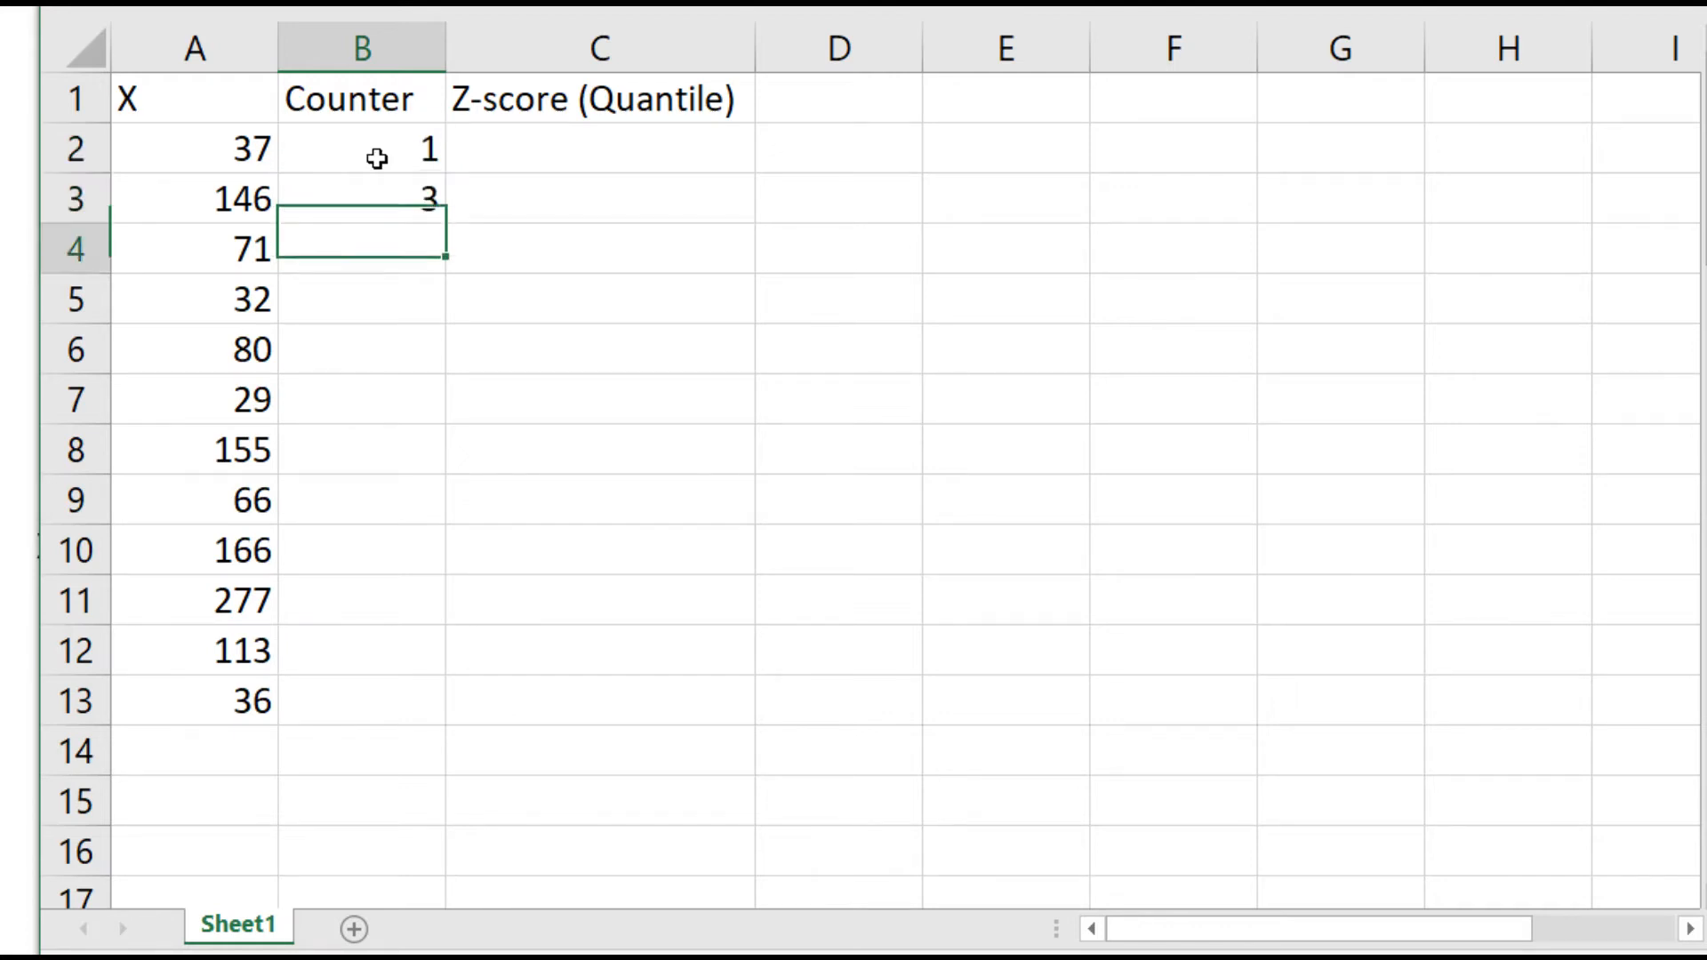
pyautogui.write('5')
pyautogui.press('Return')
pyautogui.moveTo(383, 153); pyautogui.dragTo(377, 232)
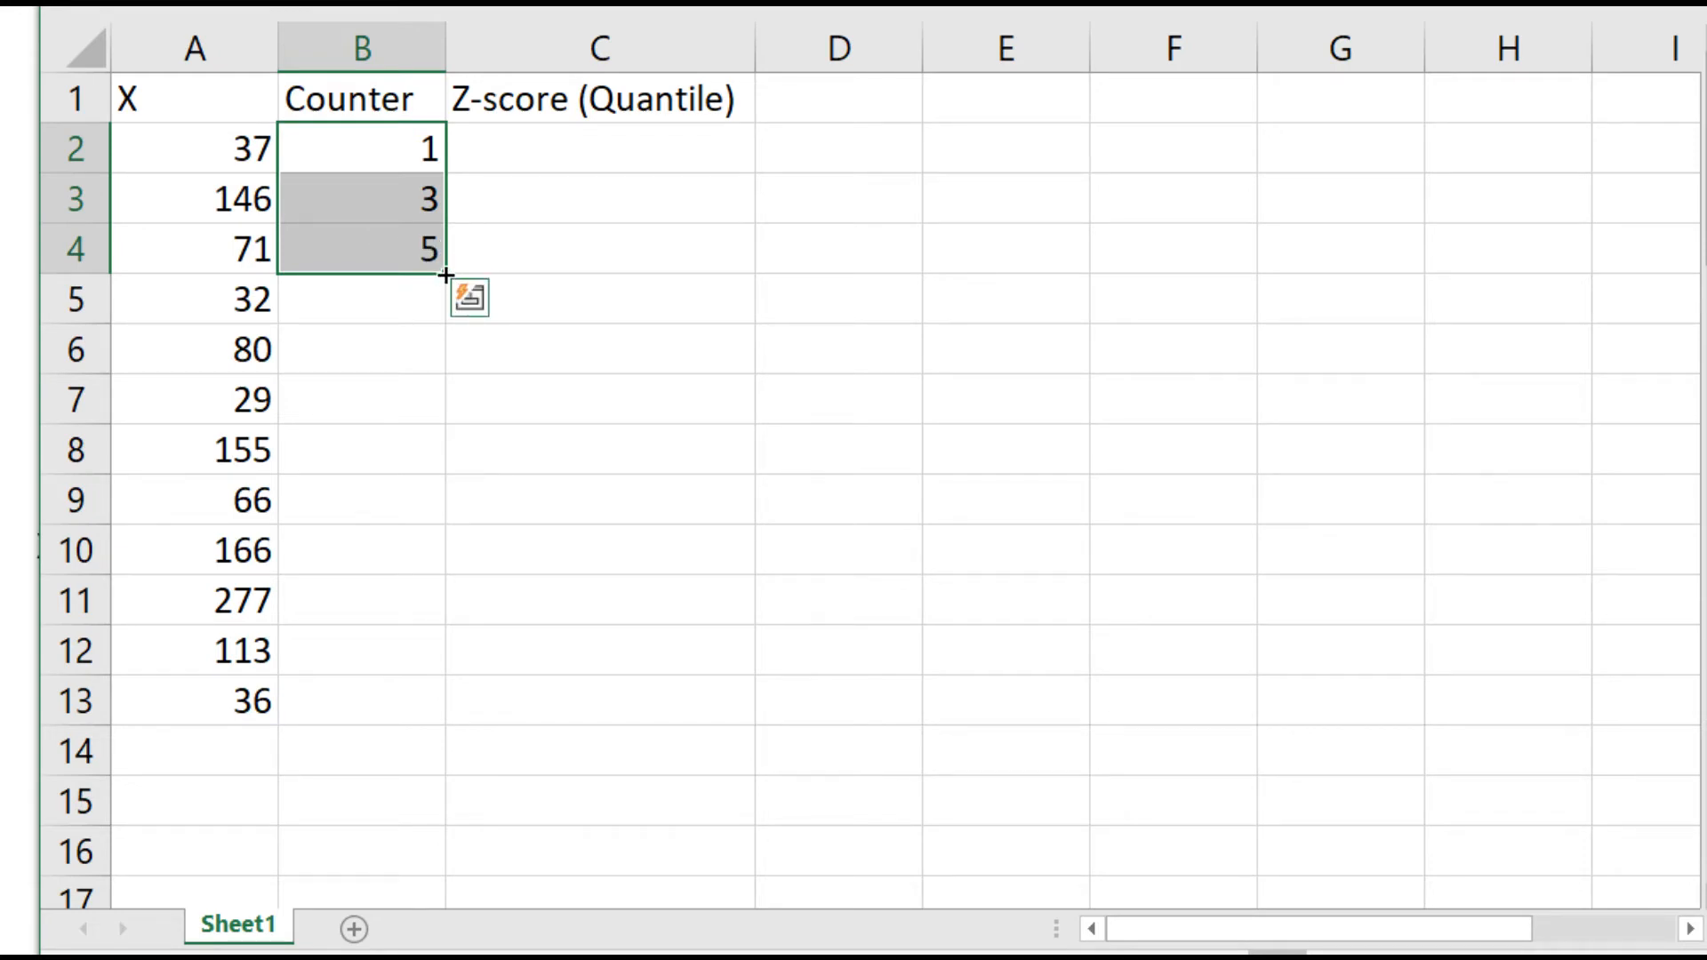
pyautogui.moveTo(446, 275); pyautogui.dragTo(436, 726)
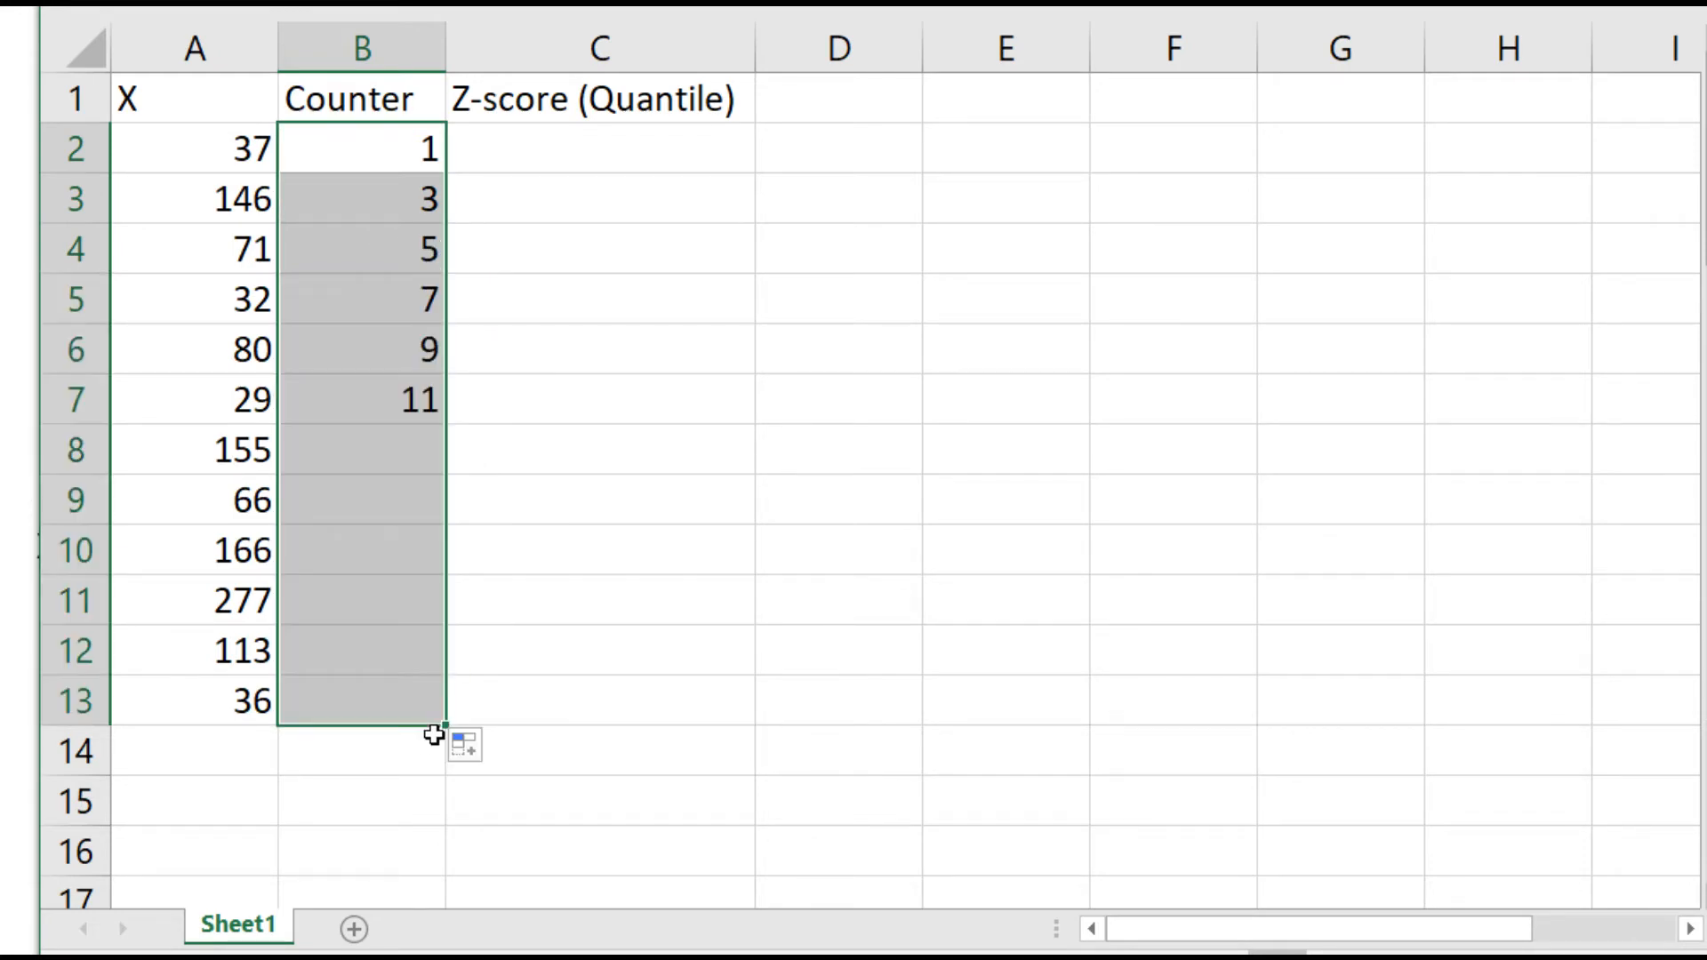
# Step: In C2, calculate the first quantile with =norm.s.inv(B2/(2*12))
pyautogui.click(684, 154)
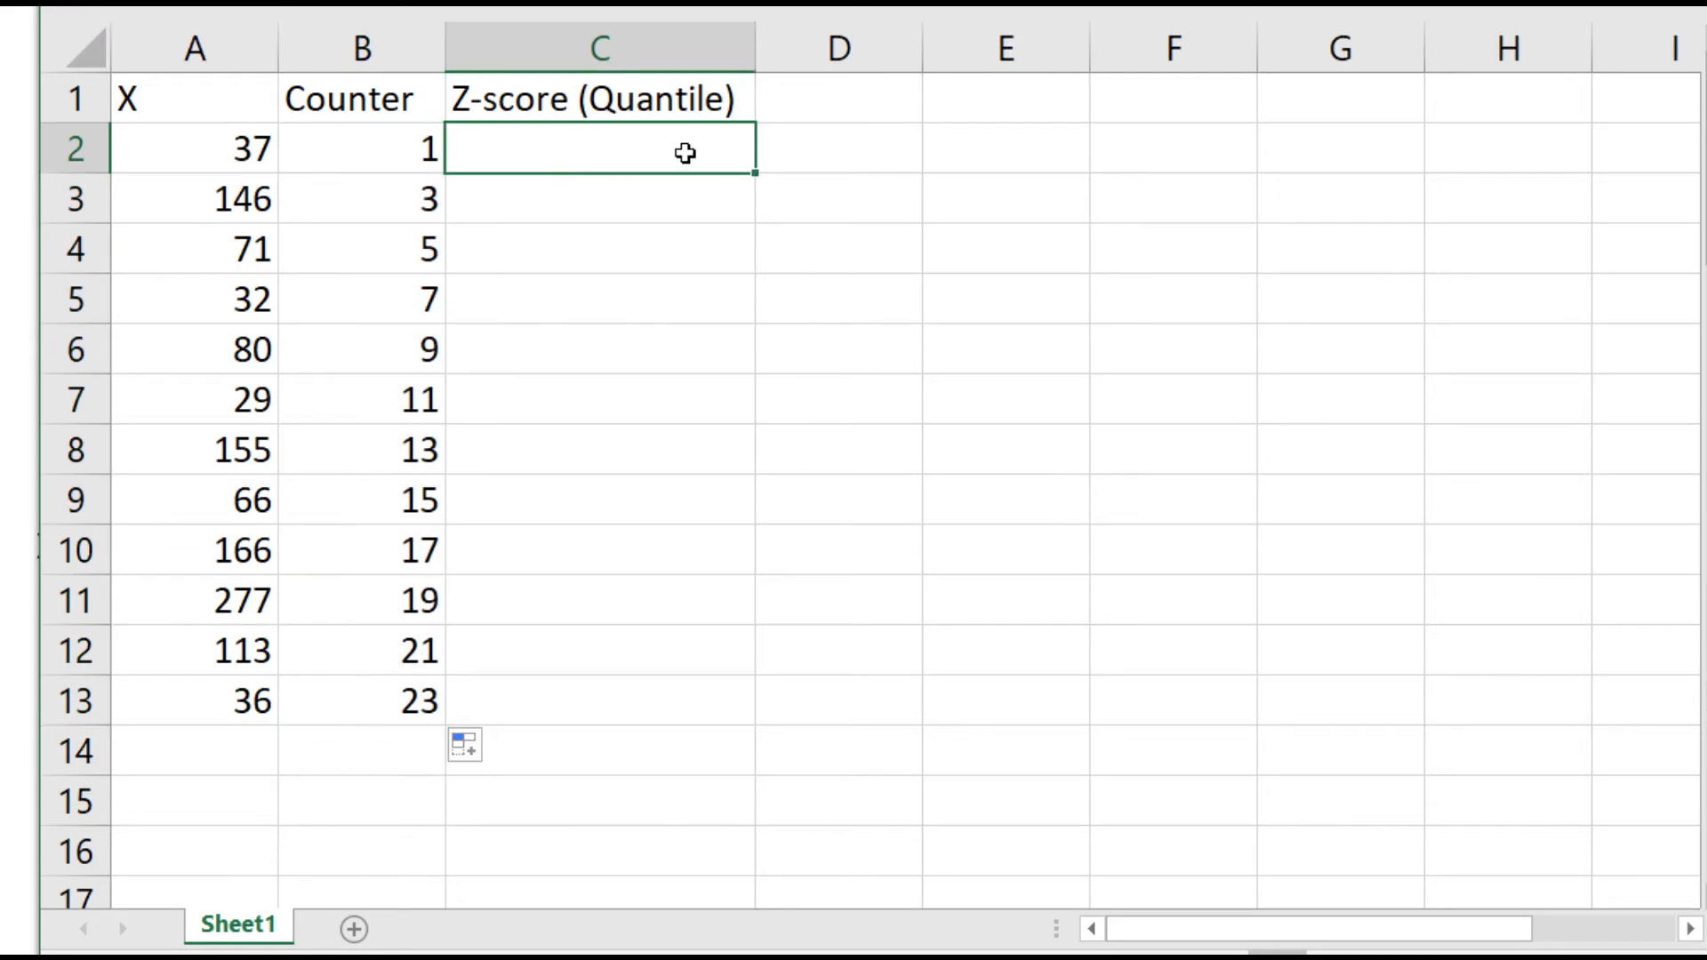
pyautogui.write('=')
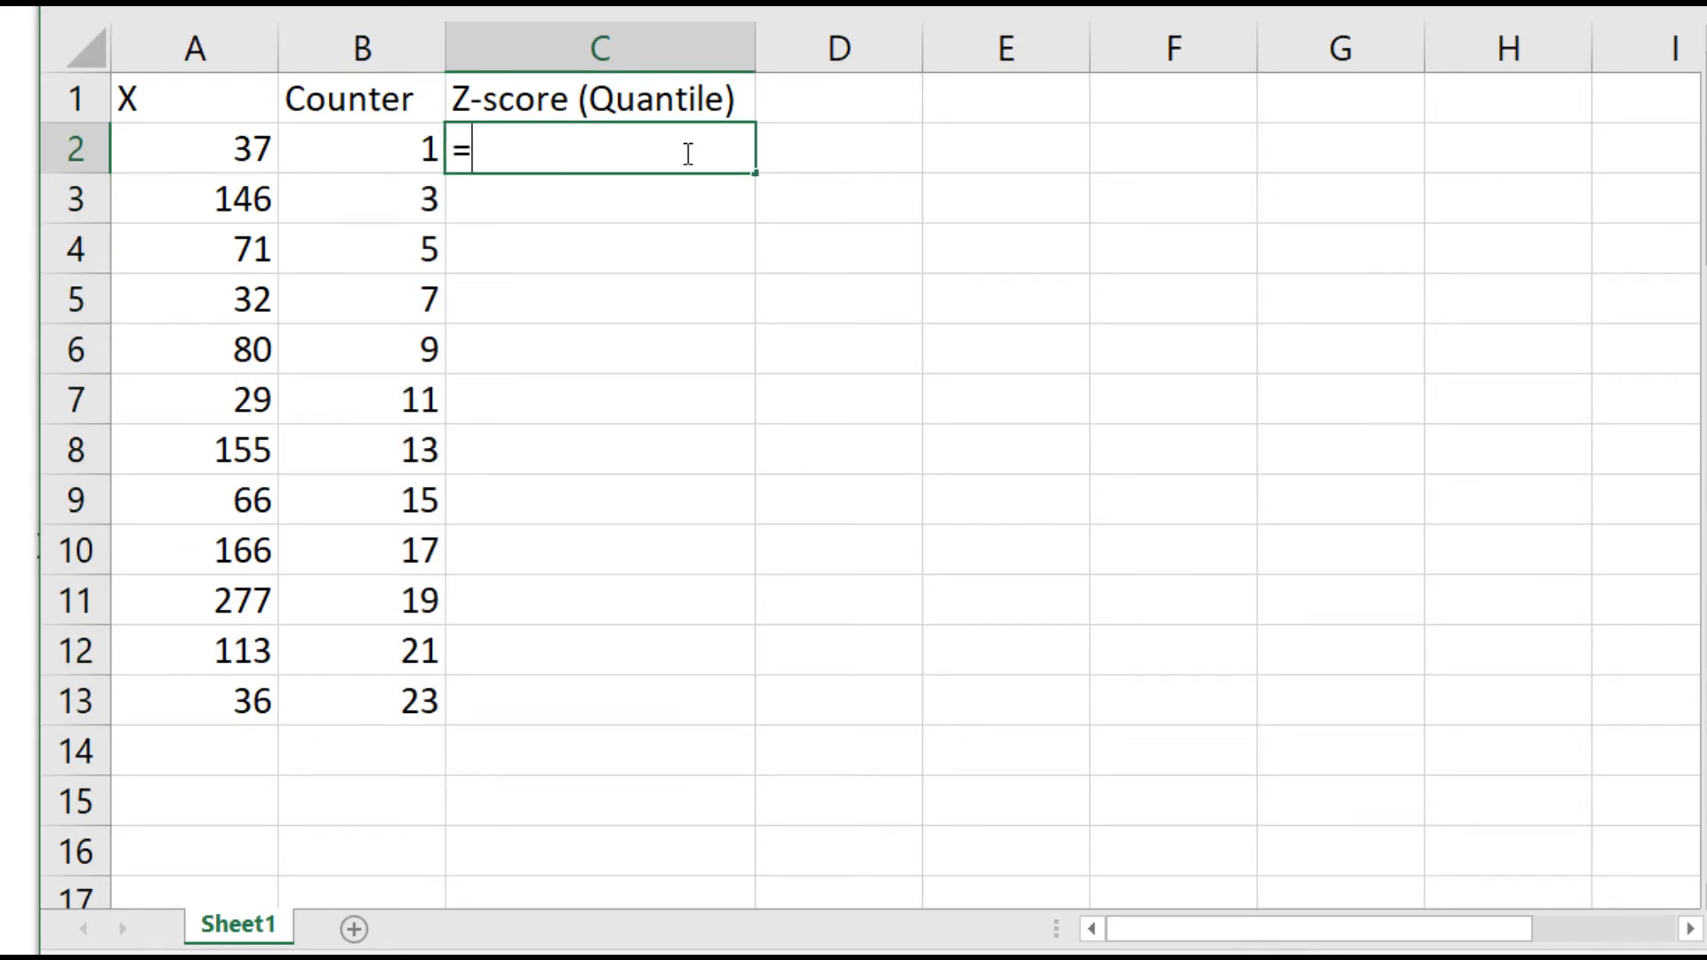
pyautogui.write('norm.s')
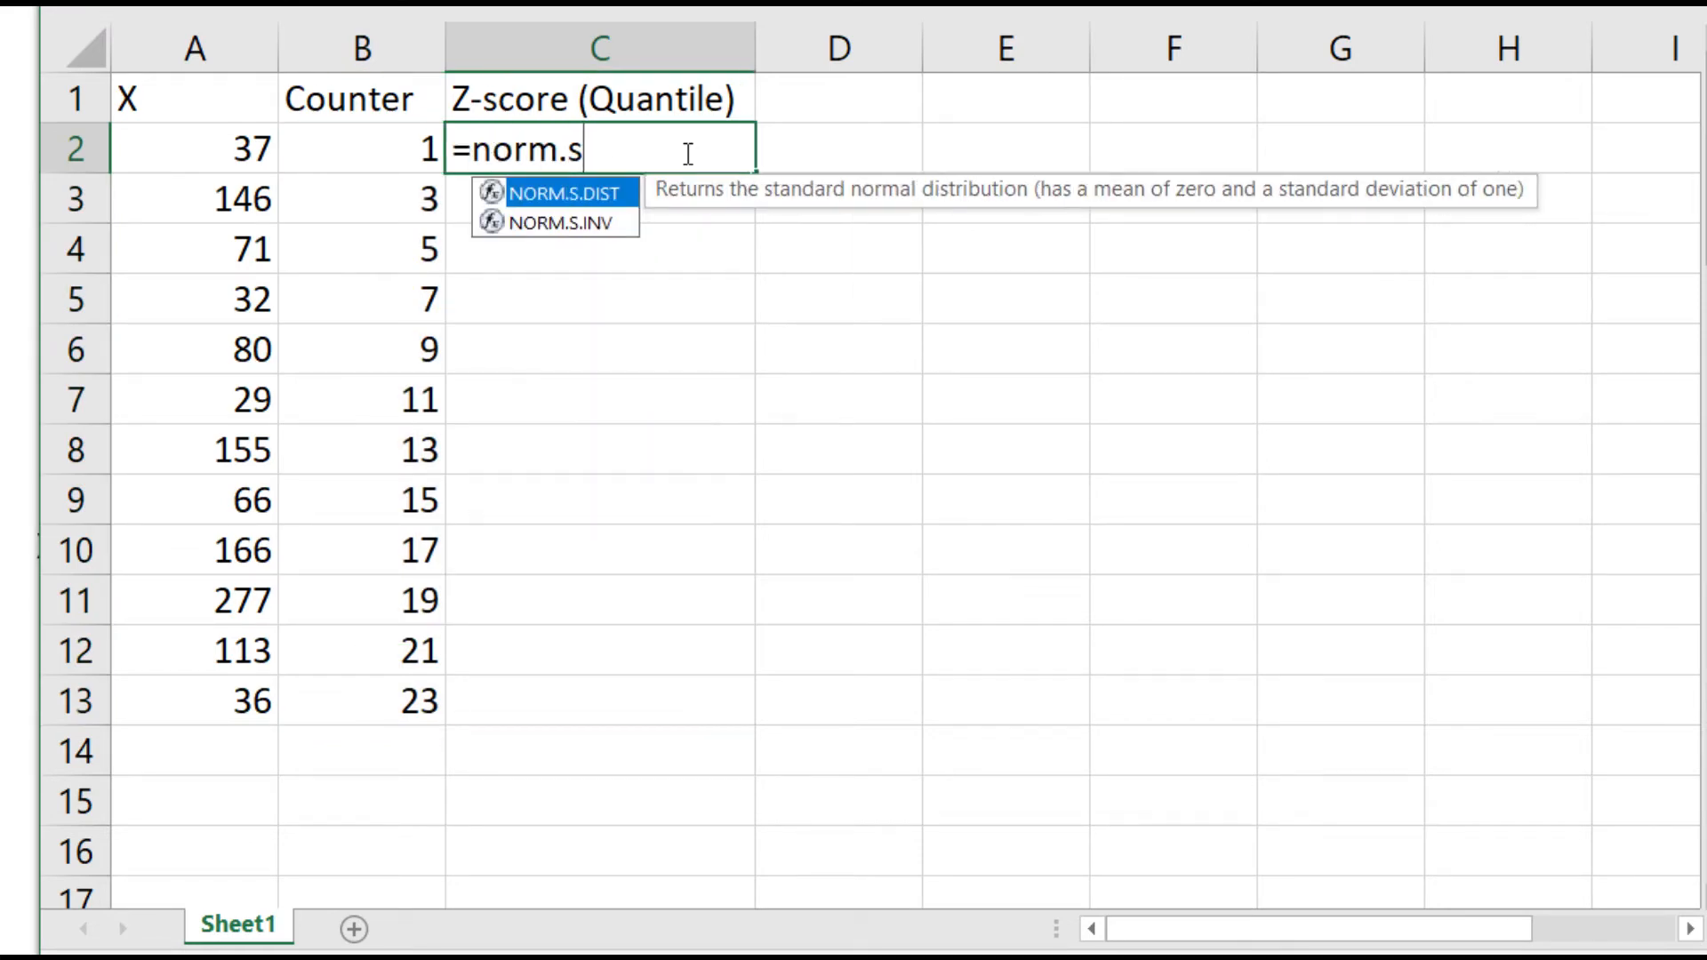
pyautogui.write('.inv(')
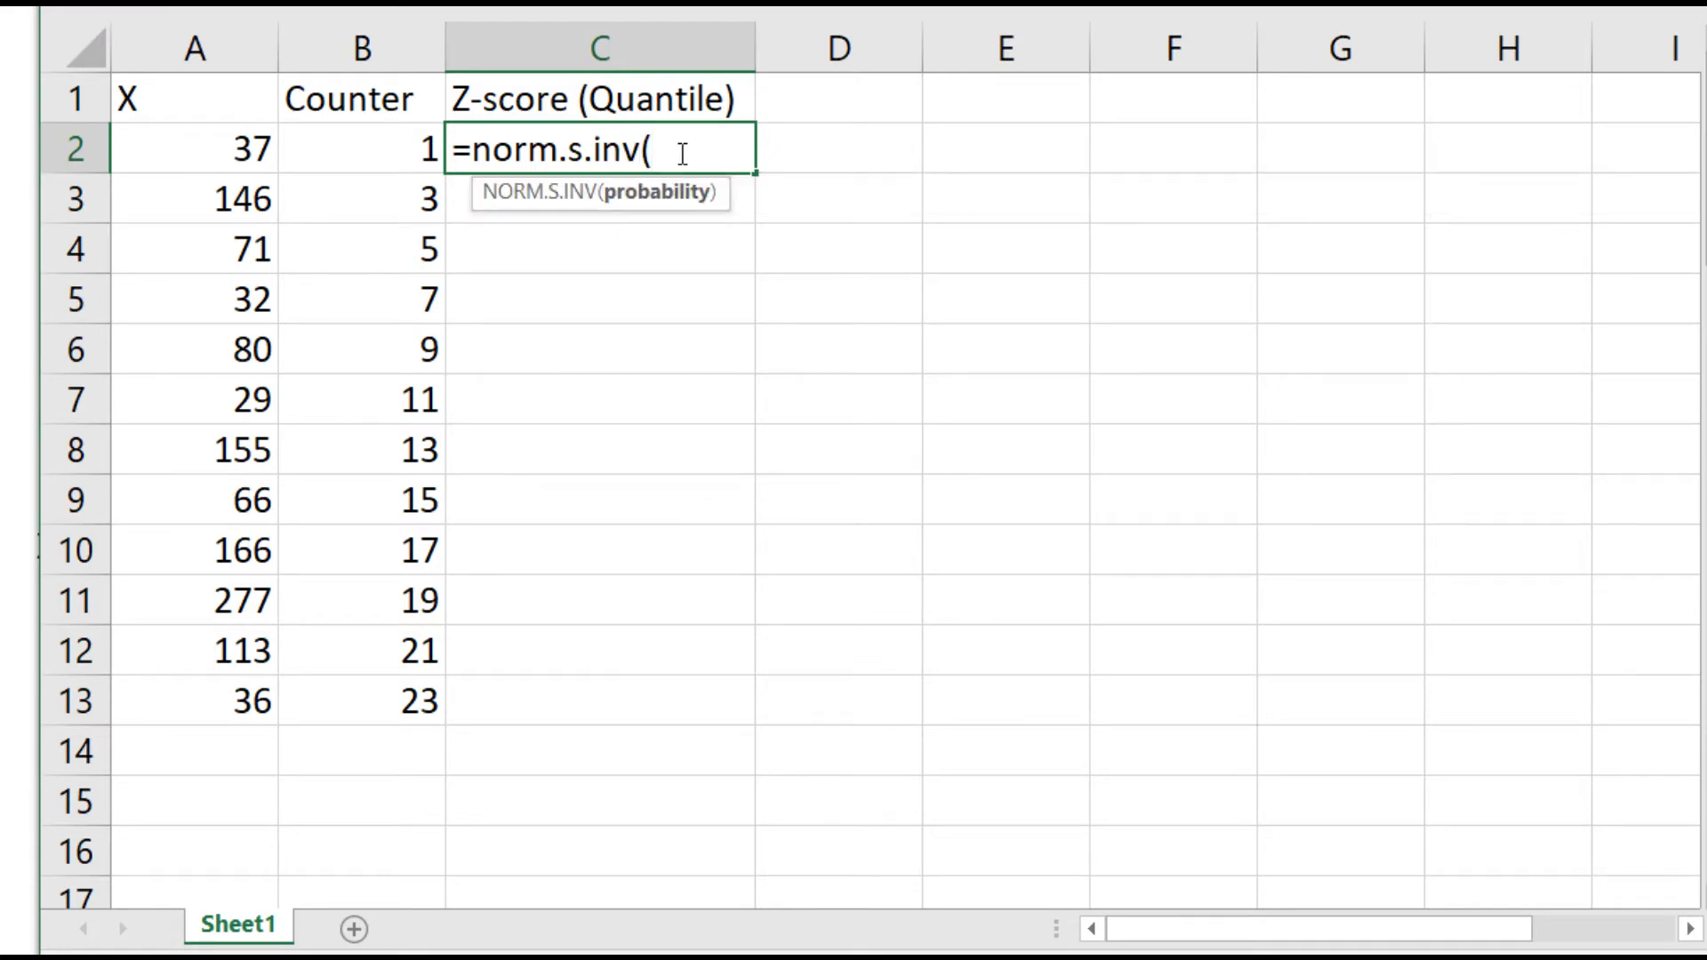
pyautogui.click(412, 161)
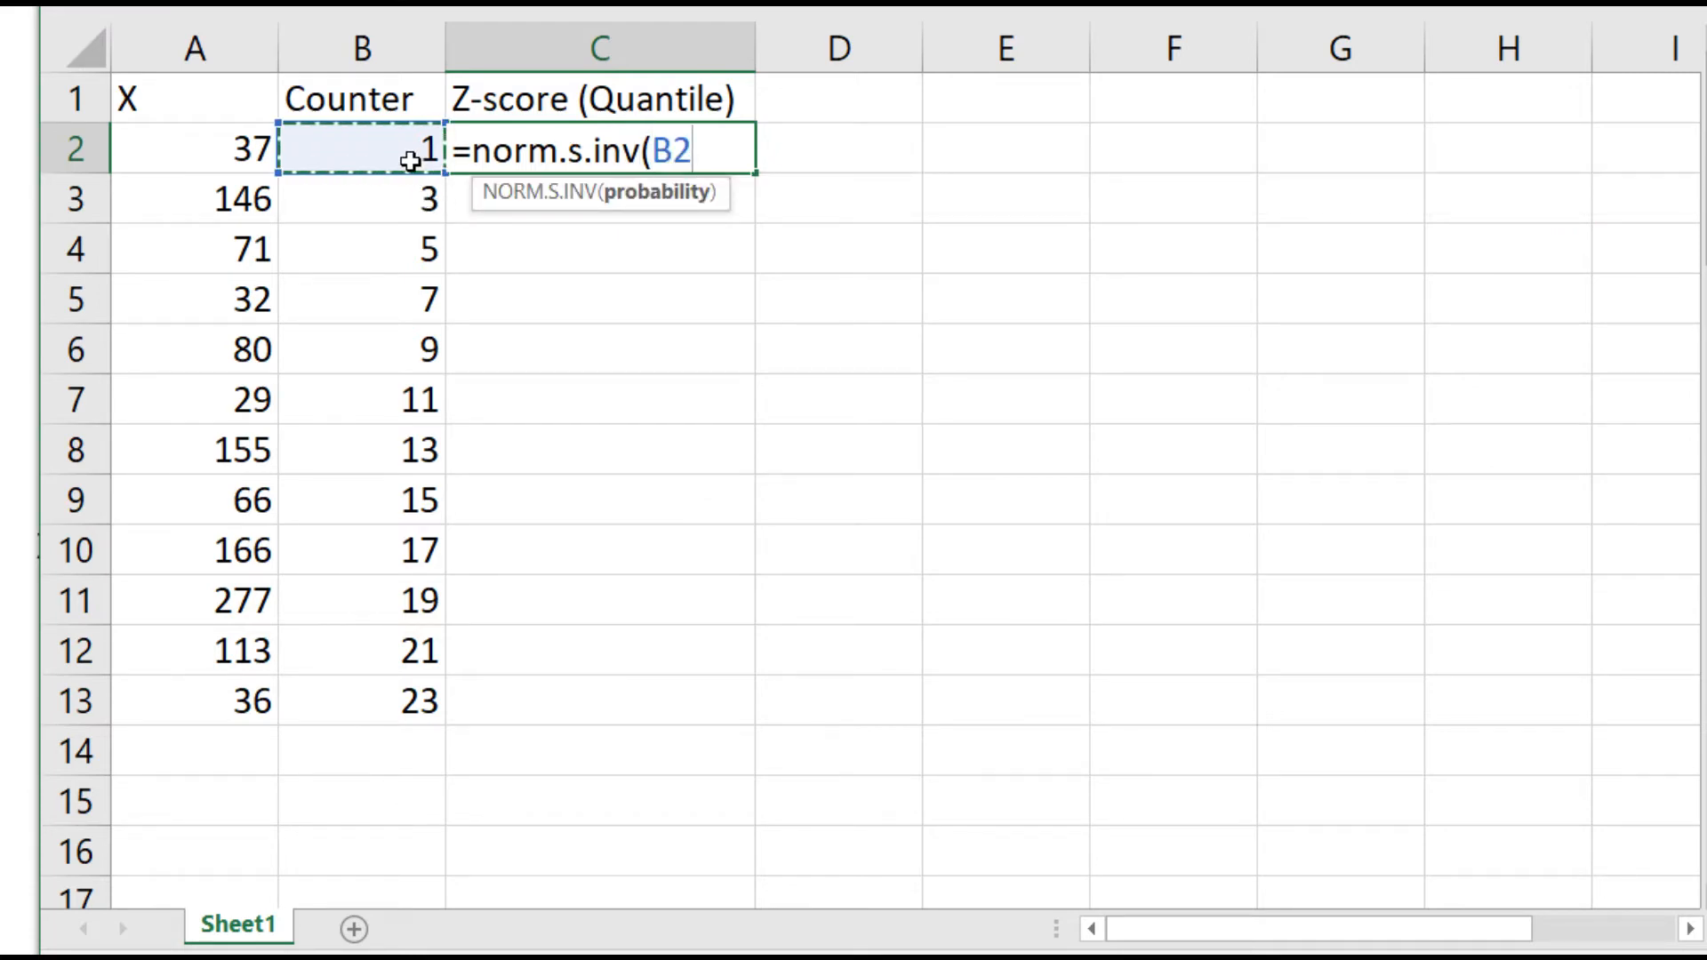
pyautogui.write('/')
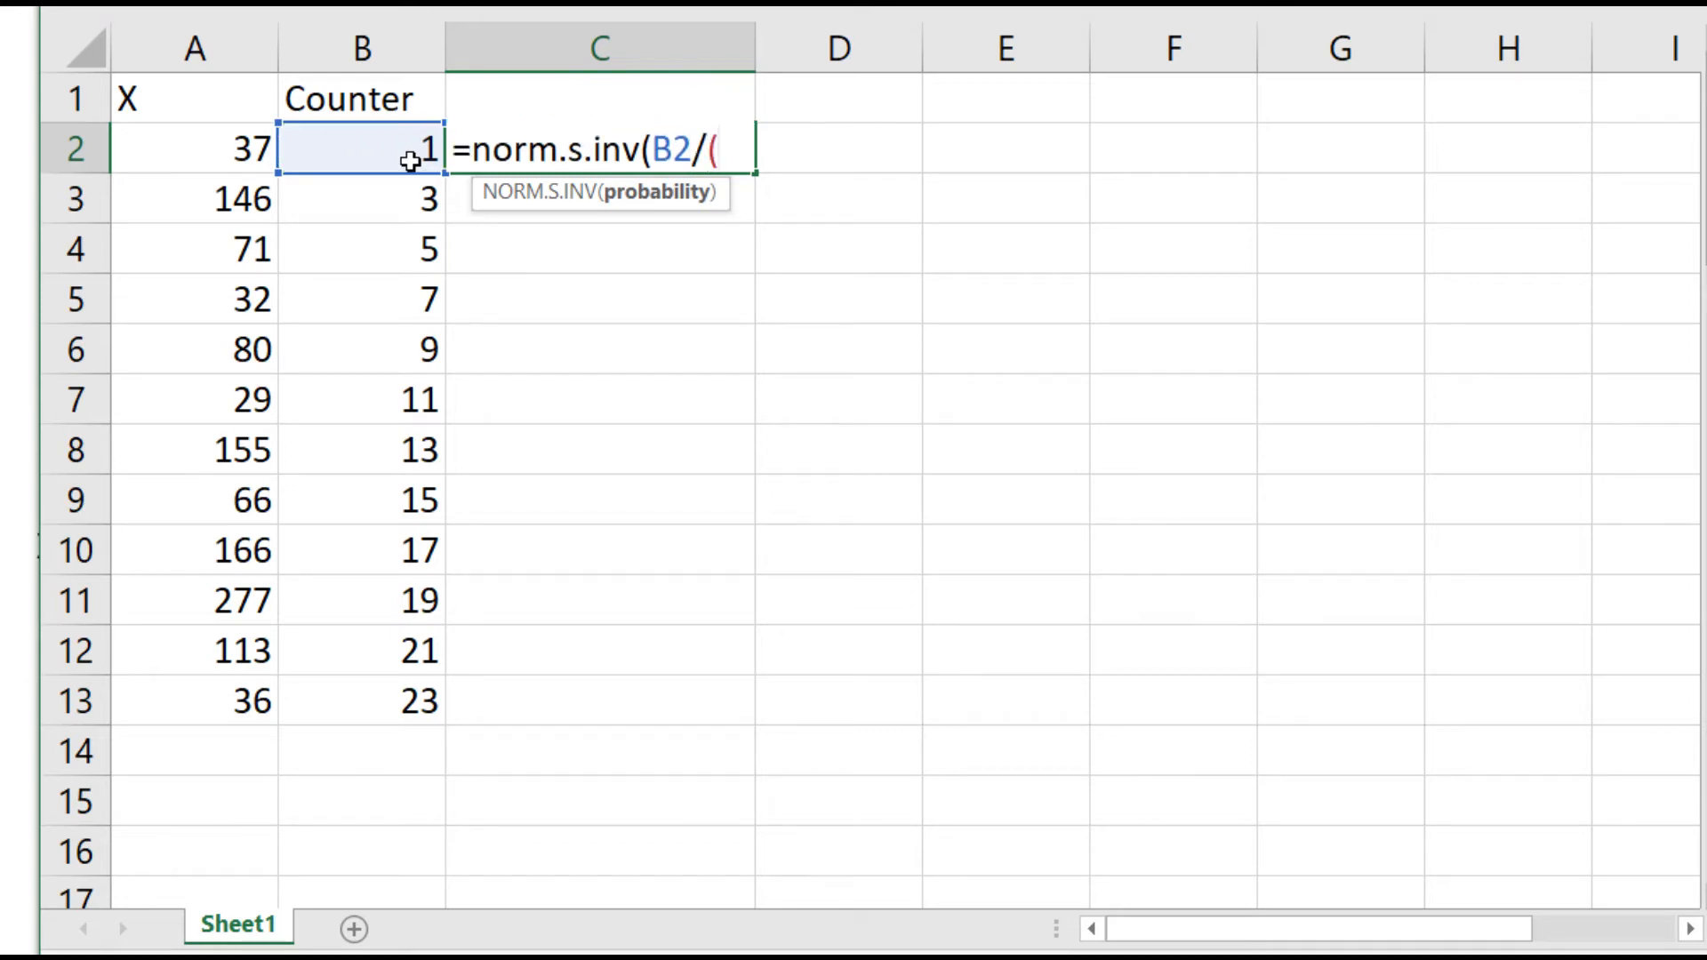
pyautogui.write('(2*12')
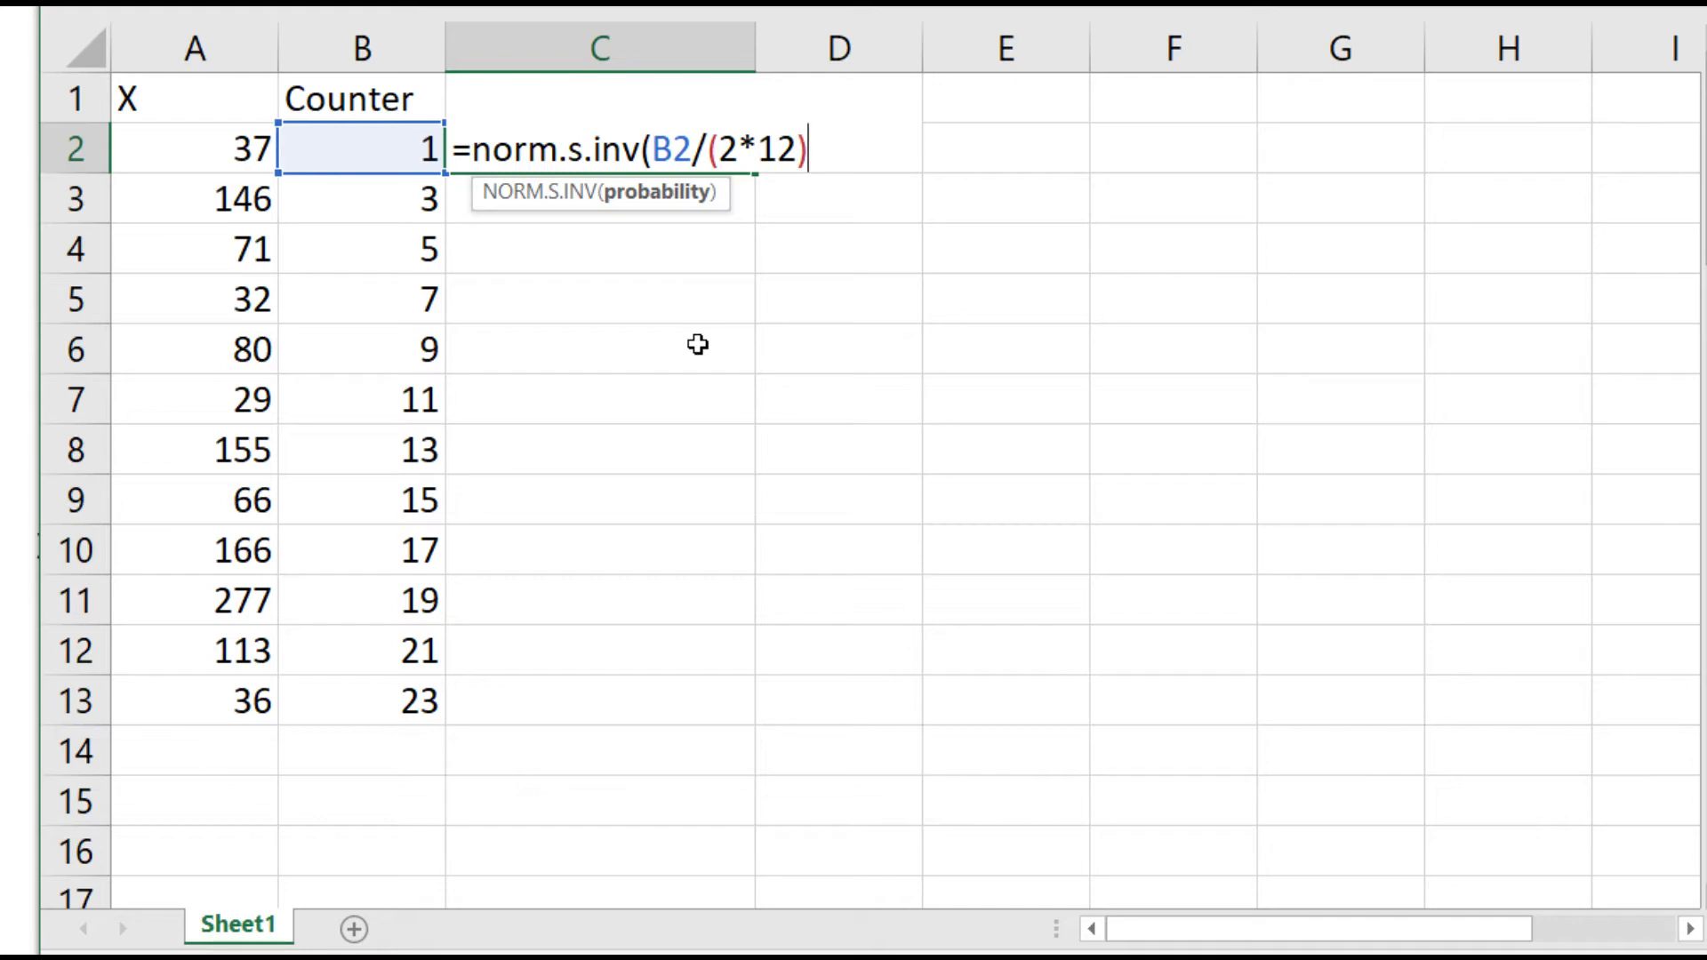
pyautogui.write(')')
pyautogui.press('Return')
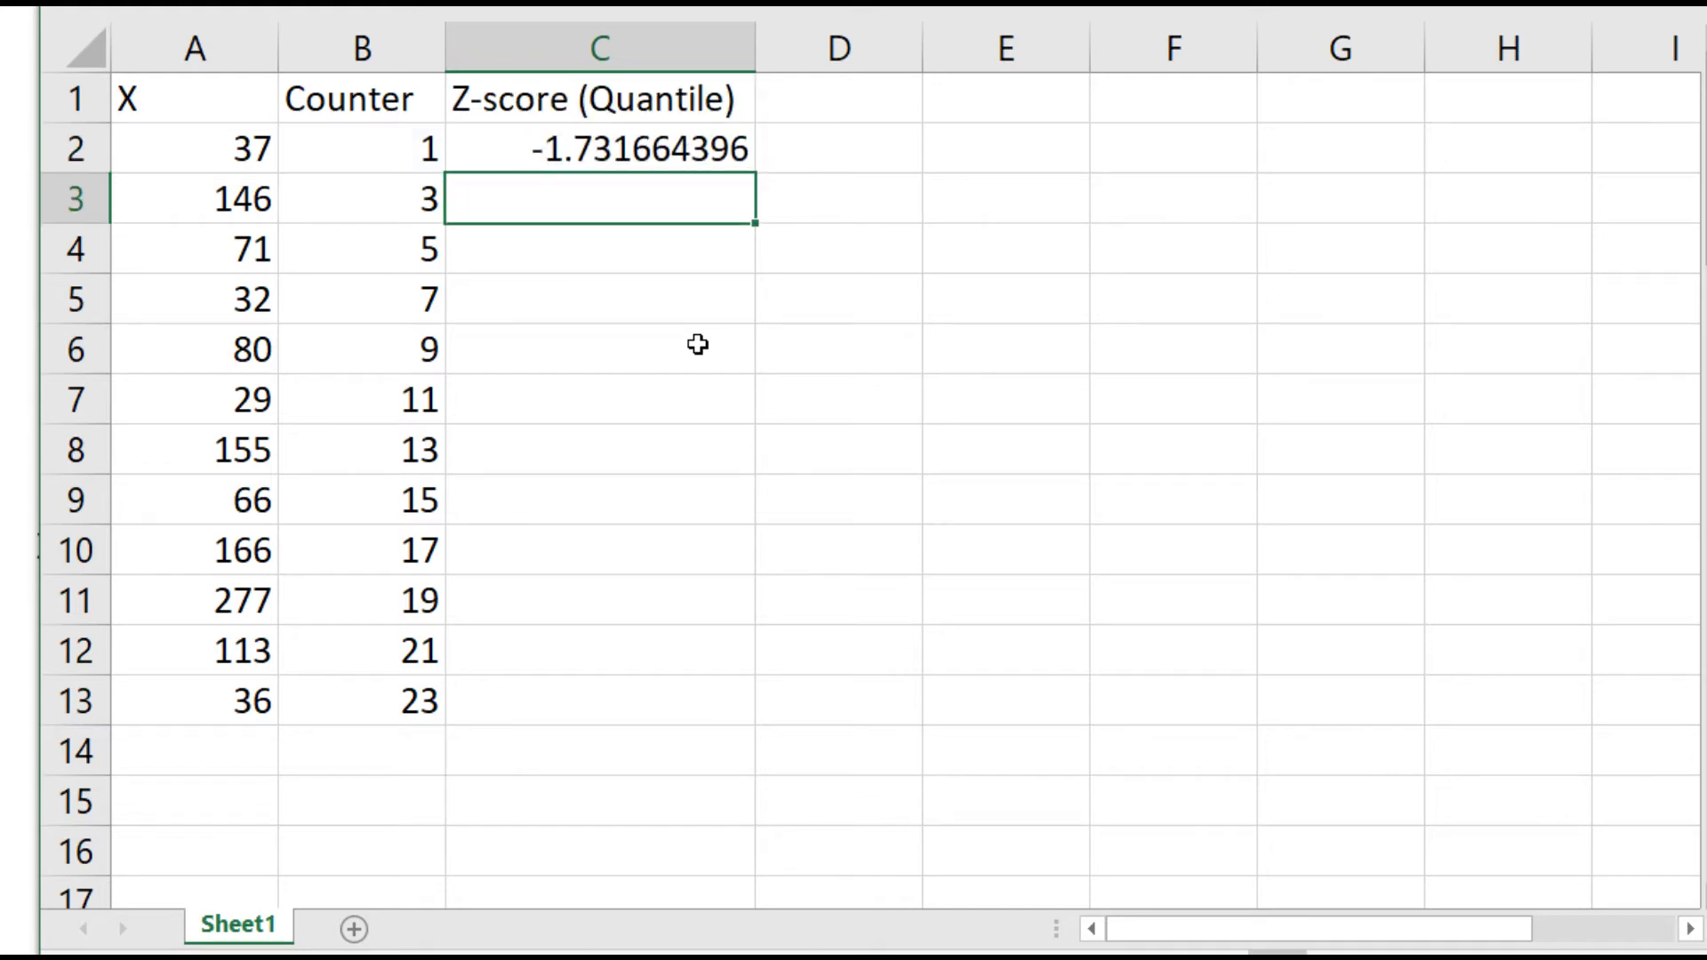
# Step: Fill the C2 quantile formula down through C13 for all the X values
pyautogui.click(626, 148)
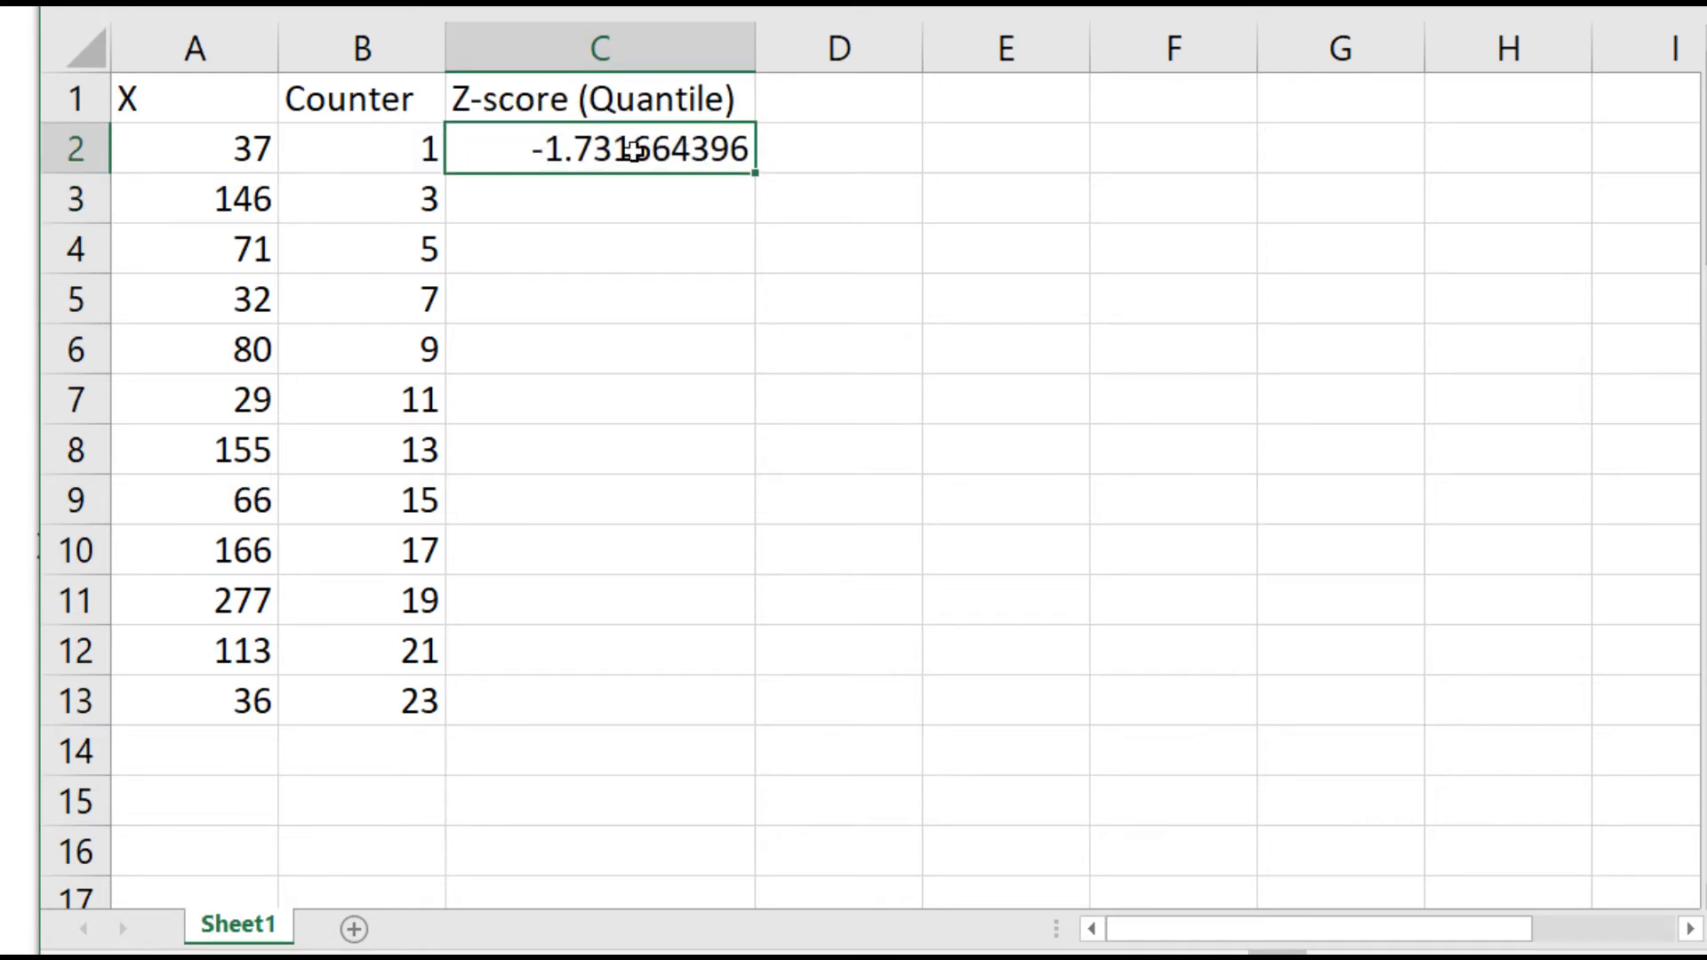
pyautogui.doubleClick(626, 148)
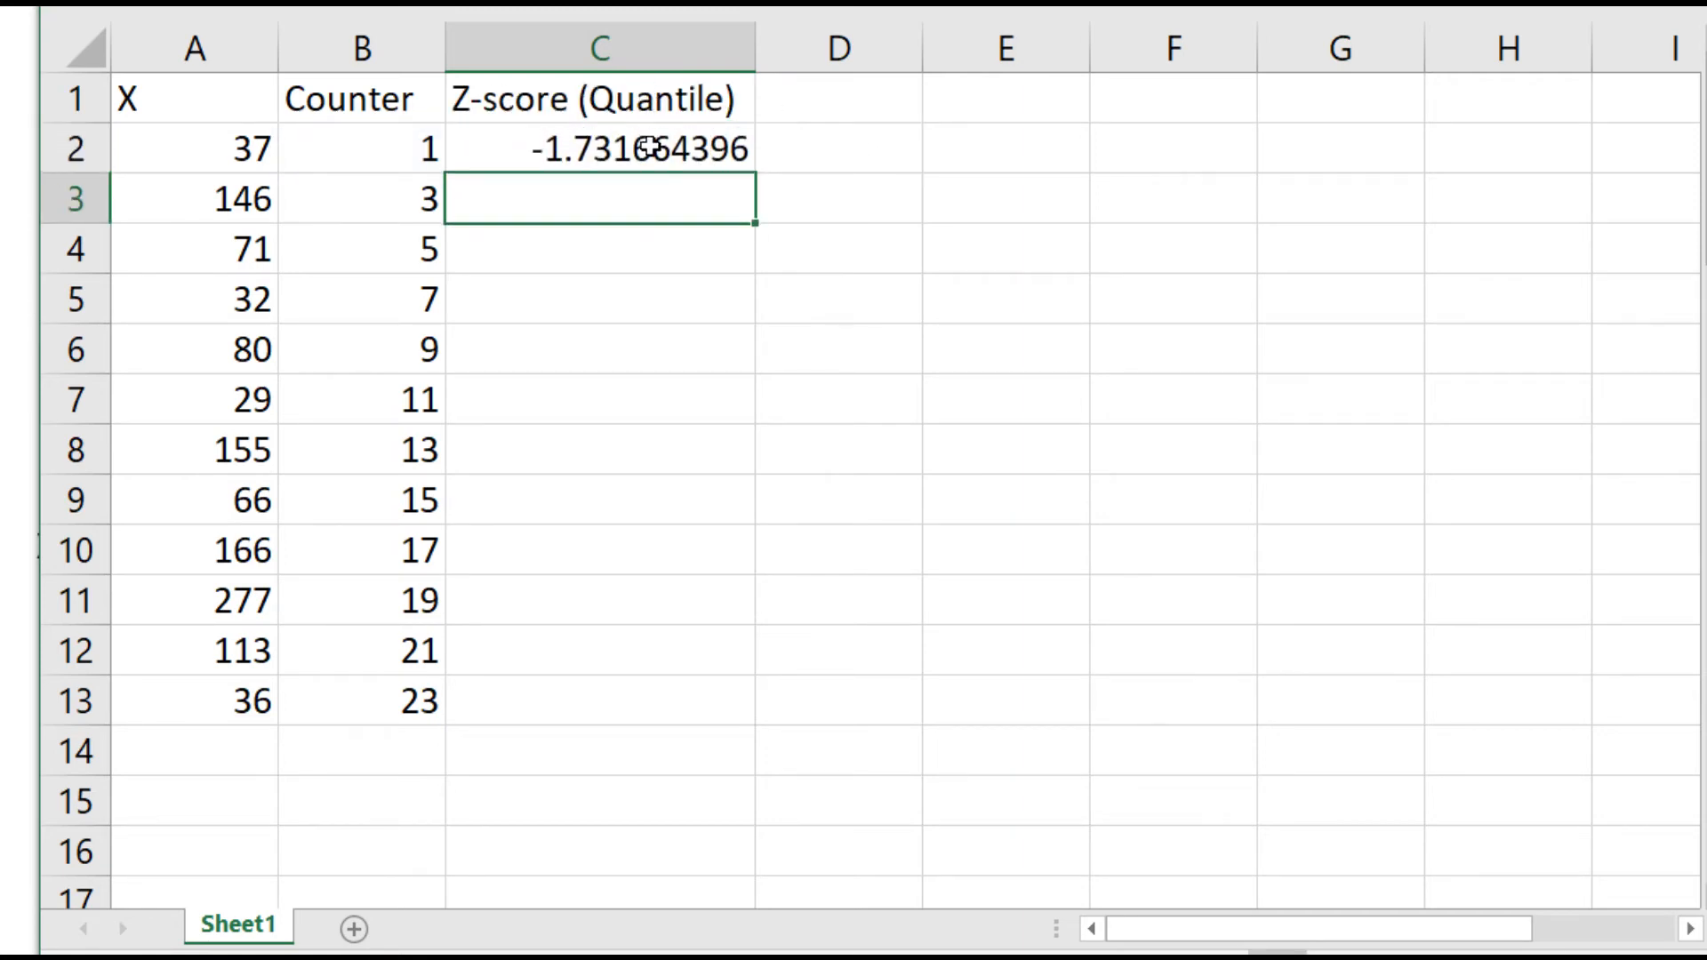
pyautogui.click(671, 147)
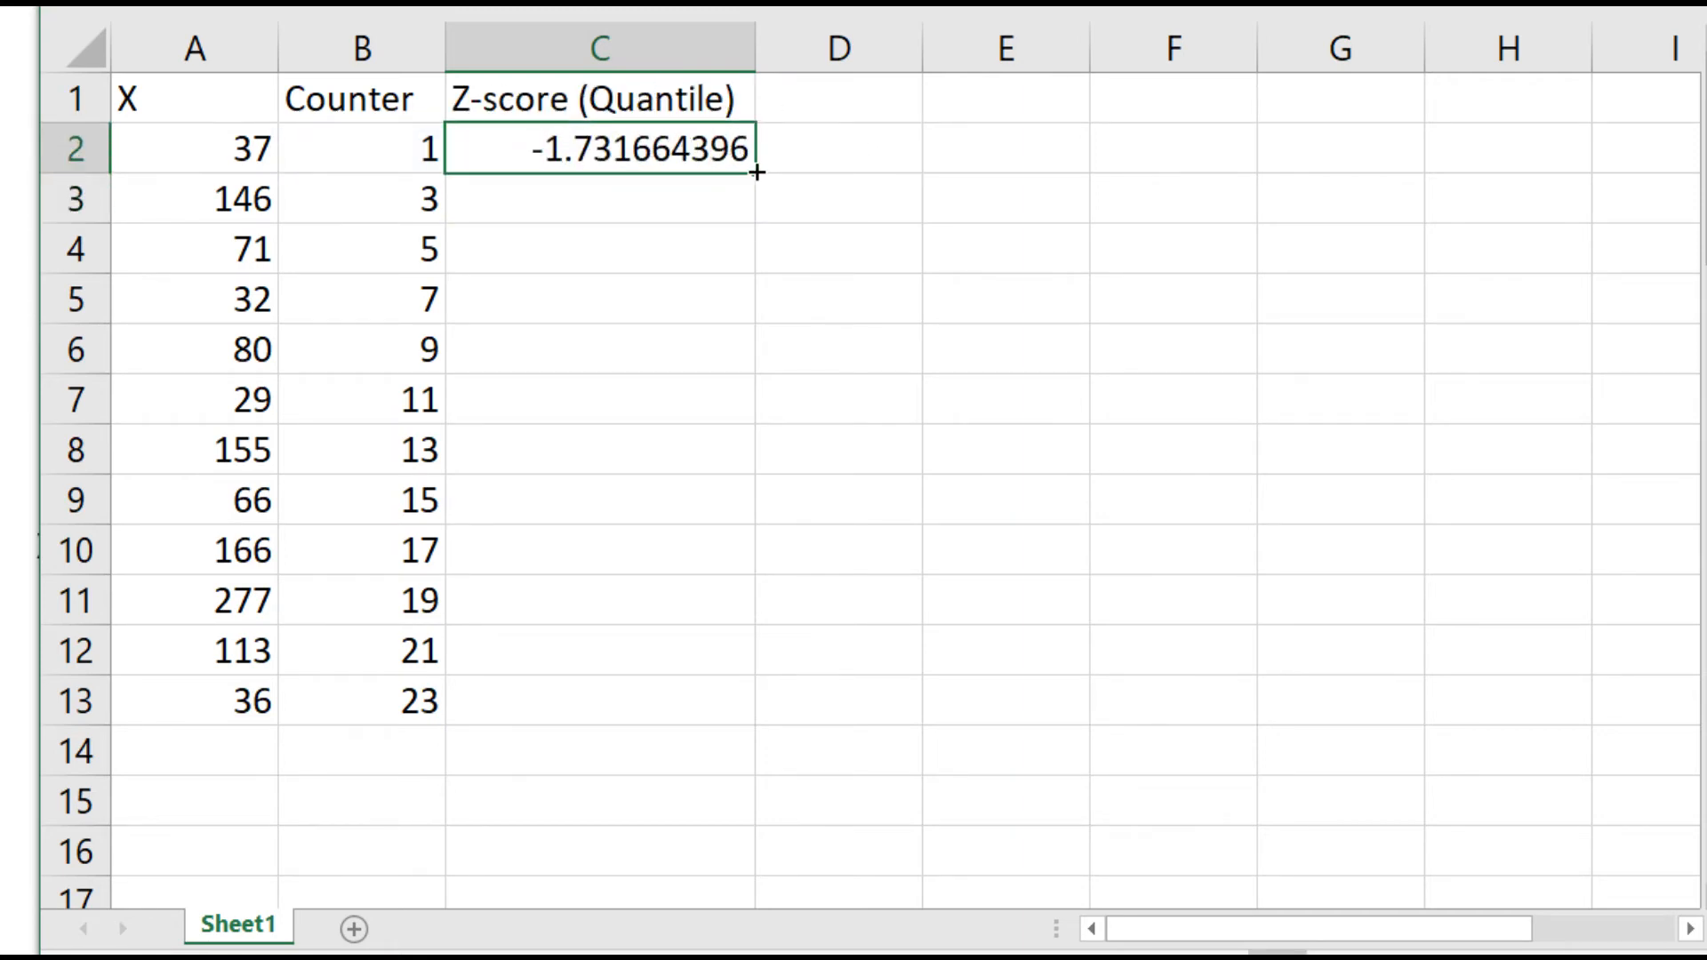
pyautogui.doubleClick(759, 176)
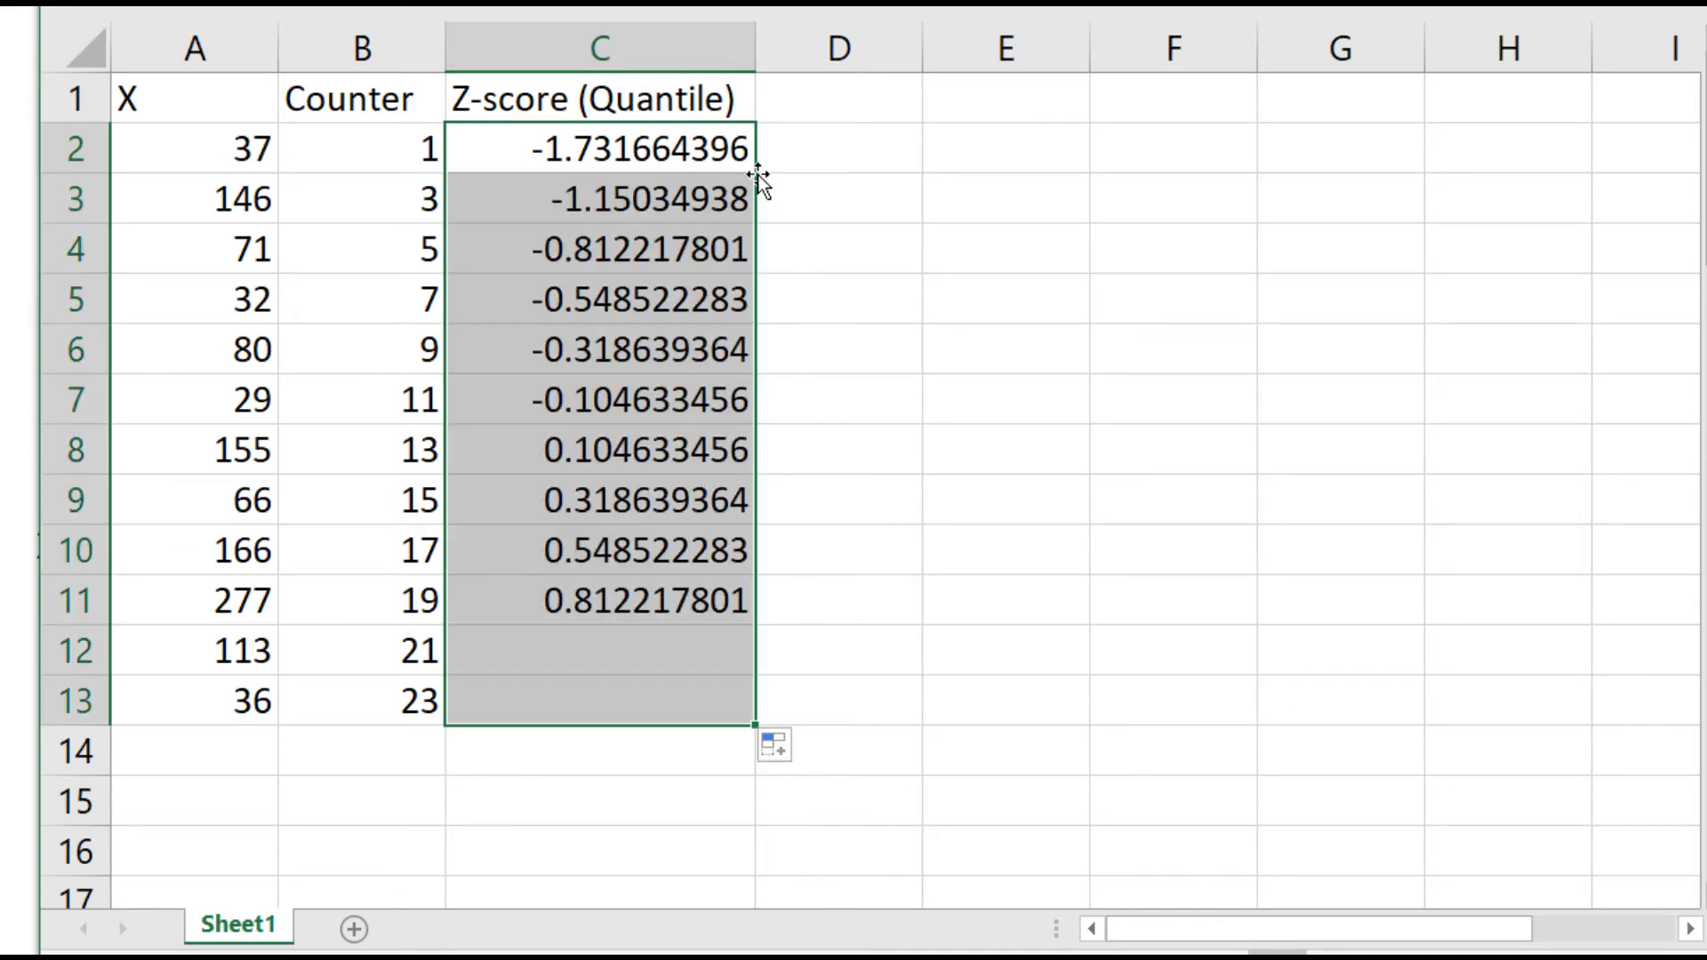
pyautogui.click(620, 748)
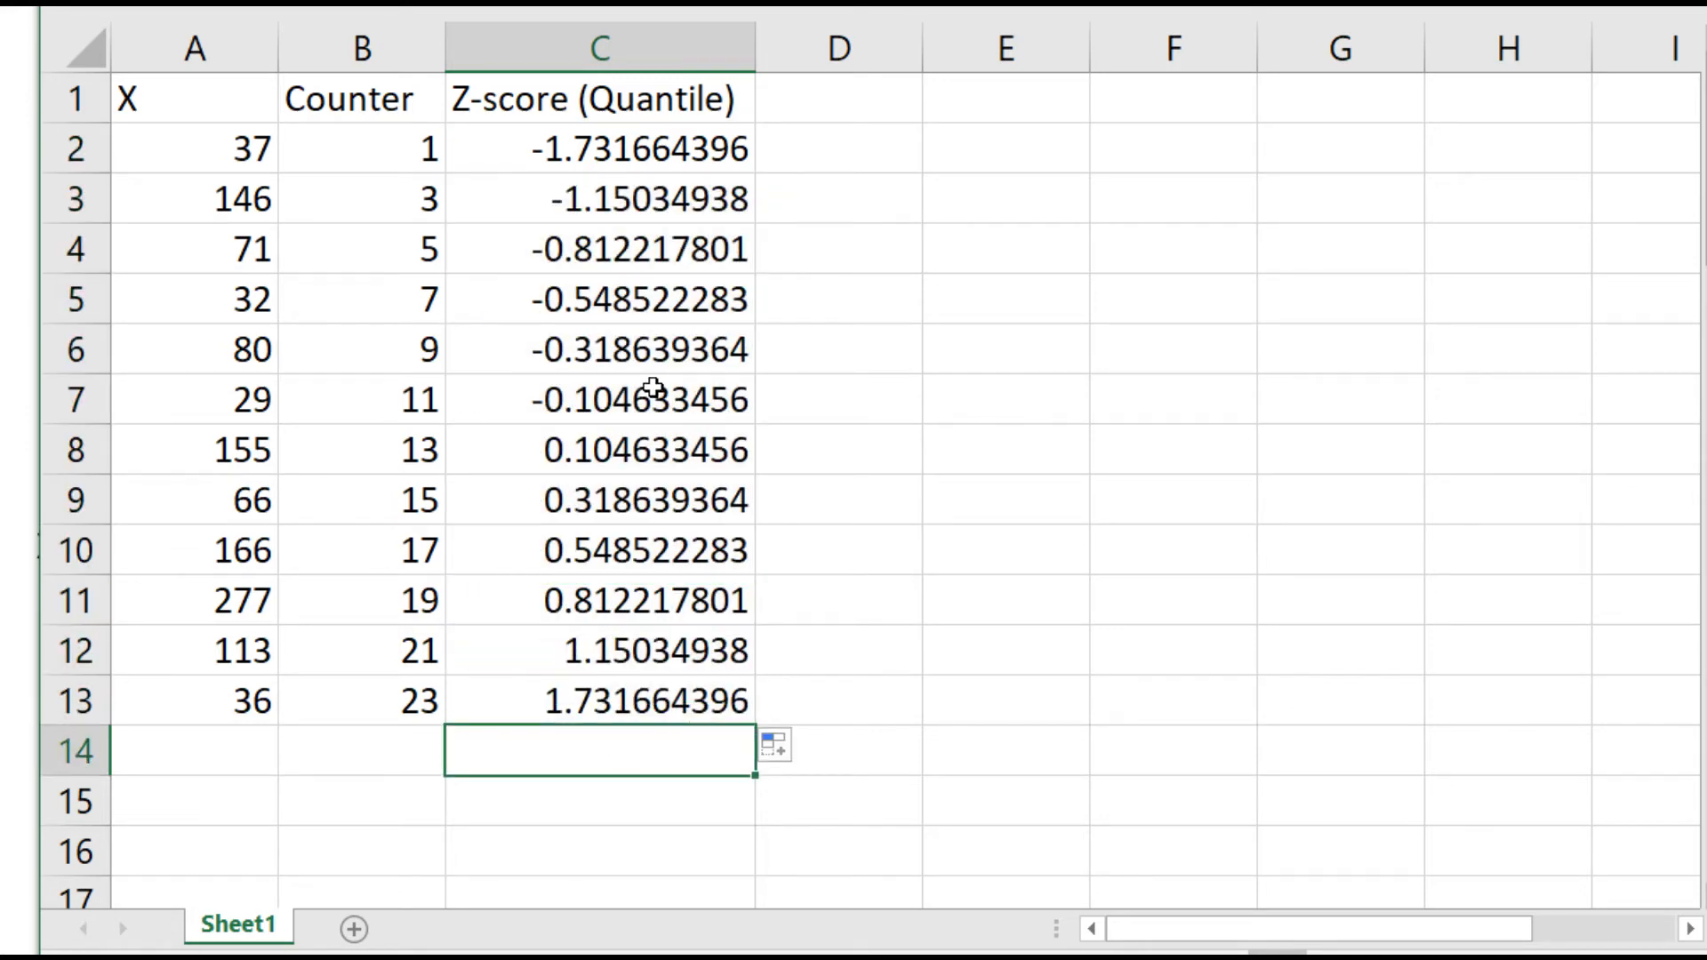
# Step: Insert an empty markers-only scatter chart and move it clear of the data, starting at column D
pyautogui.click(1239, 353)
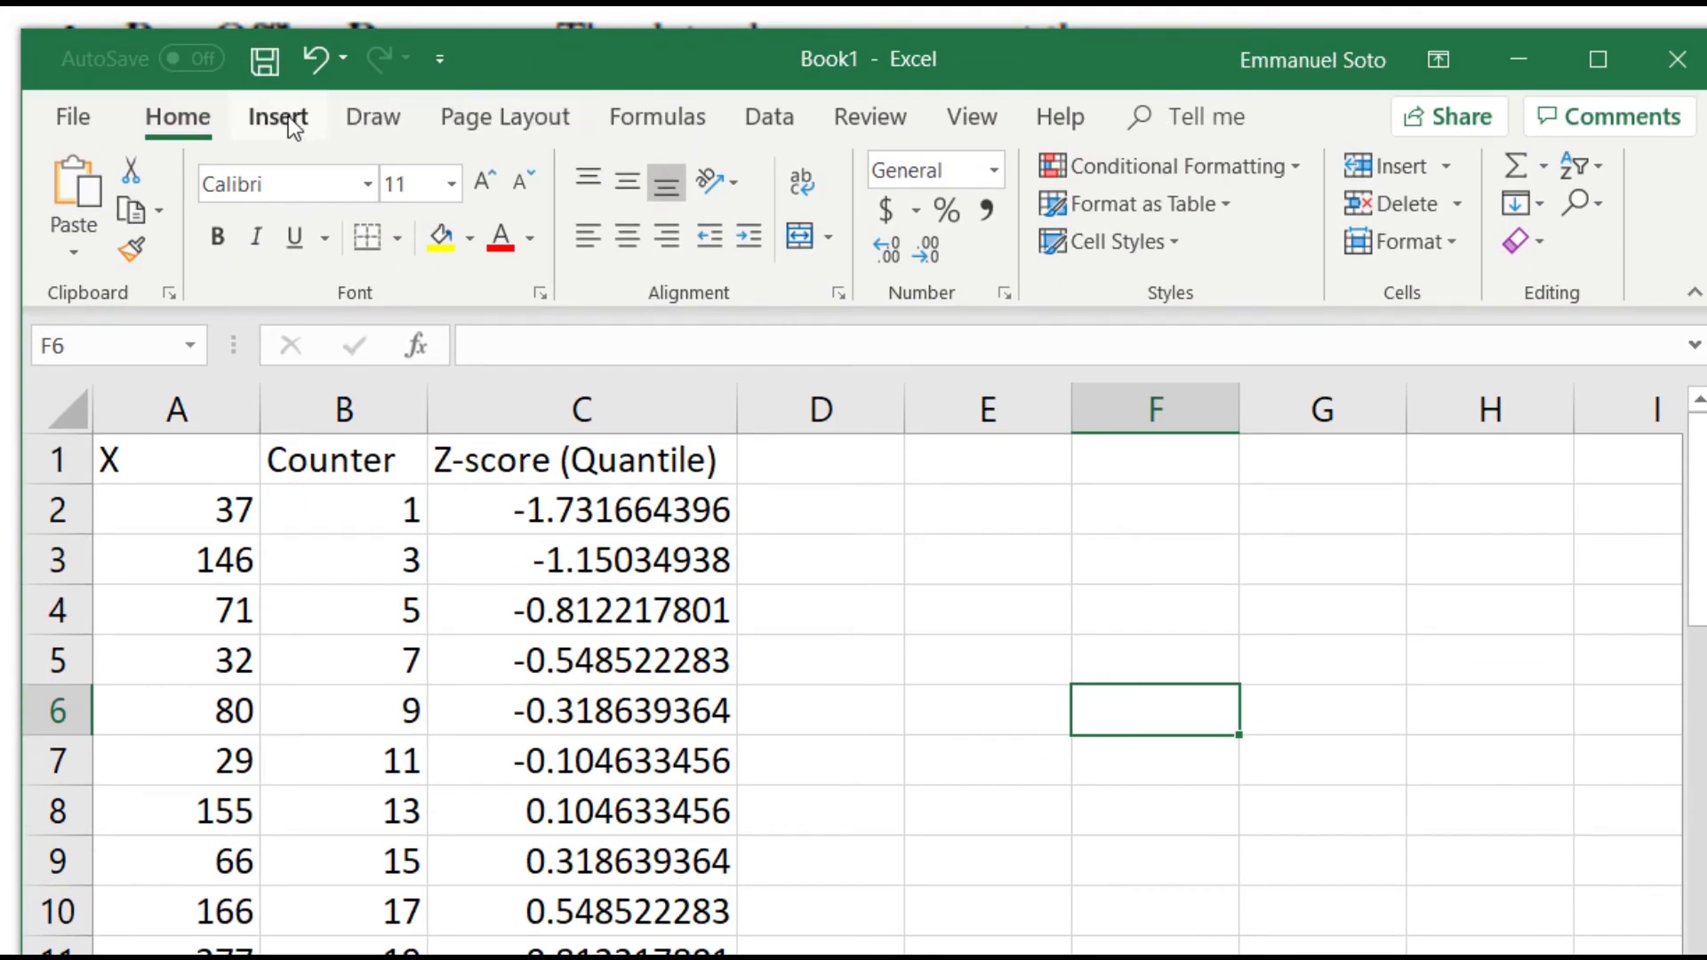
pyautogui.click(278, 117)
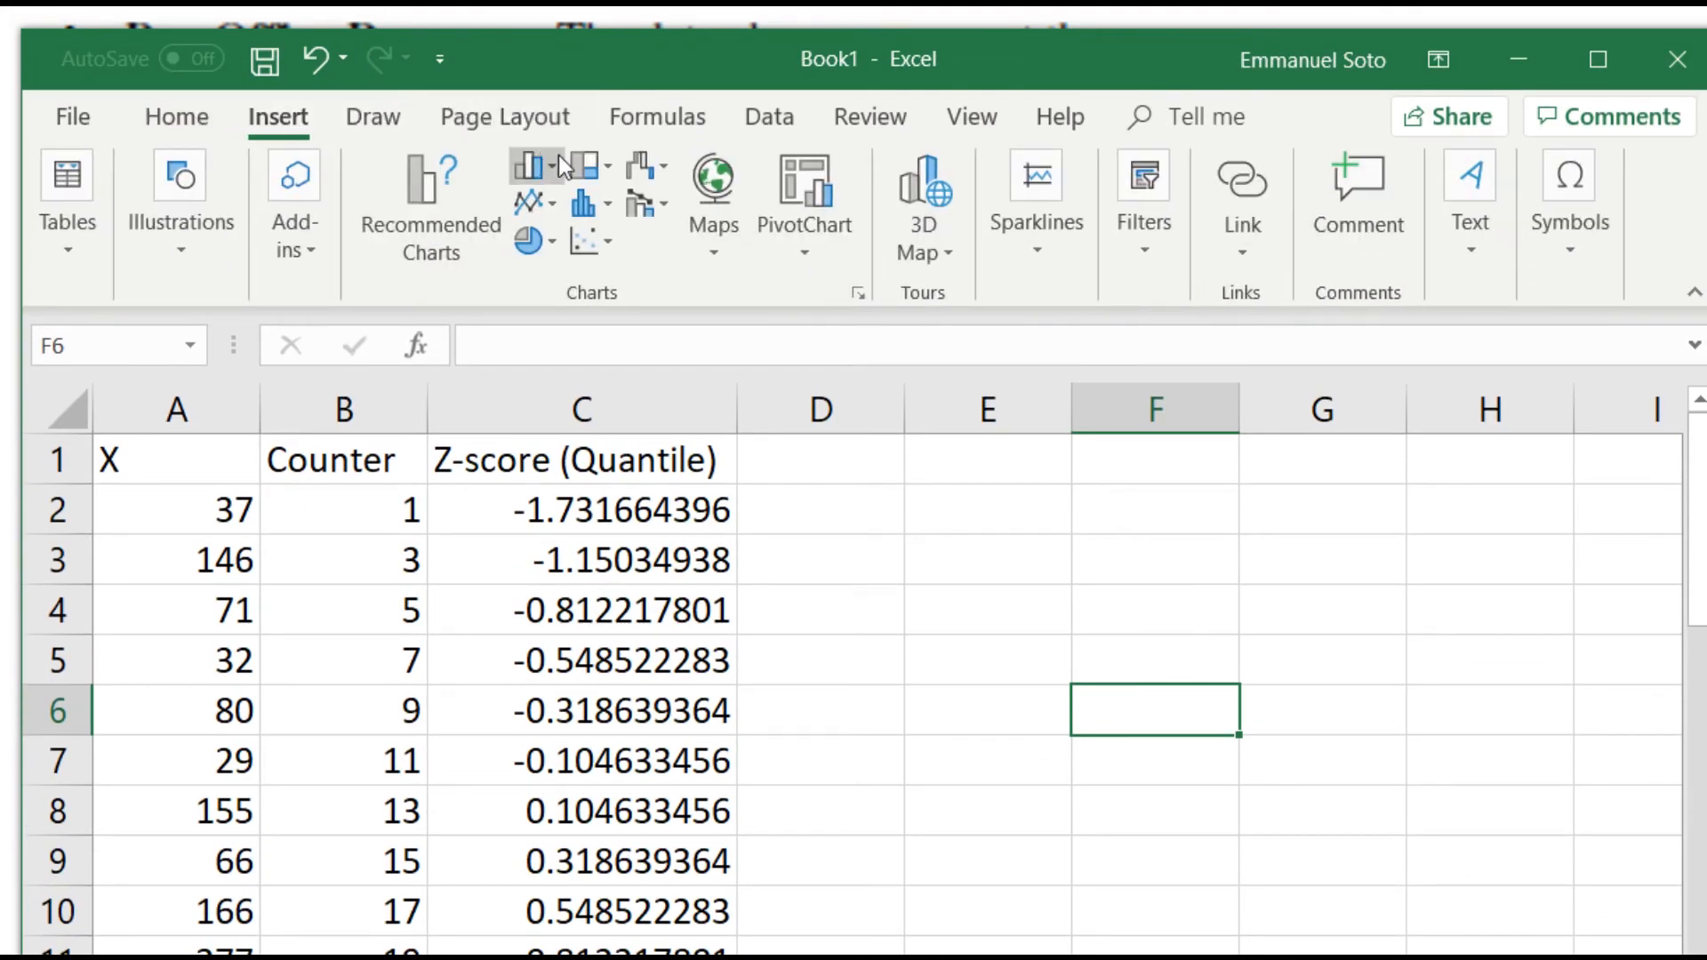
pyautogui.click(595, 248)
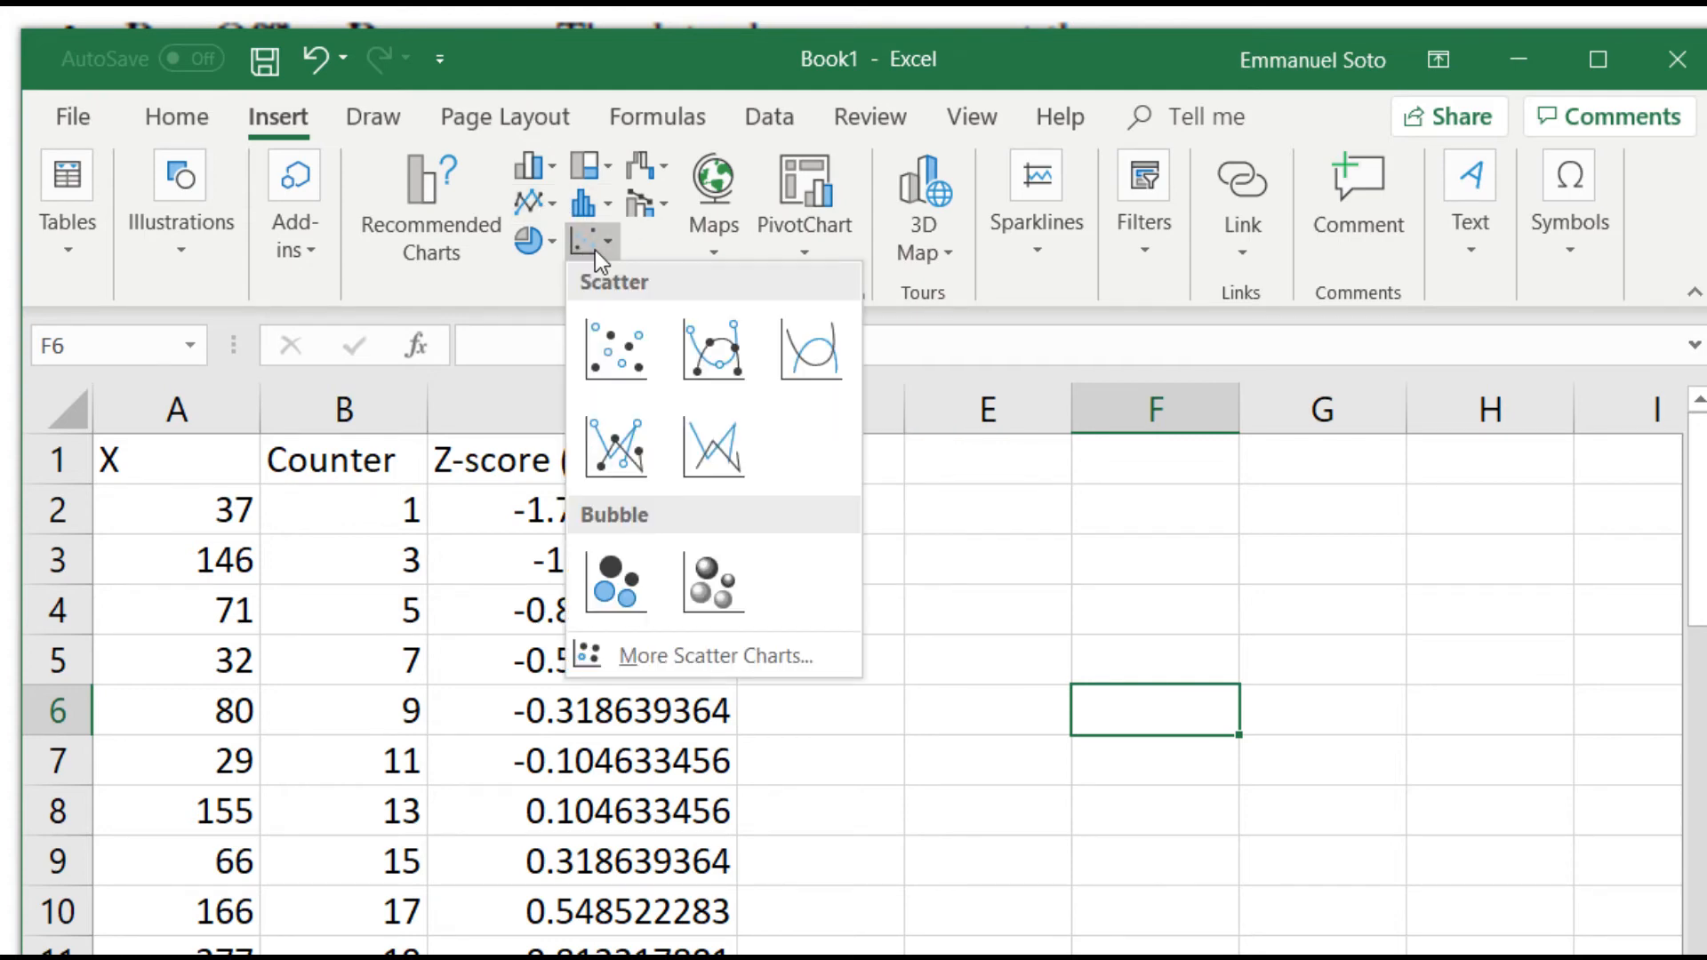
pyautogui.click(619, 355)
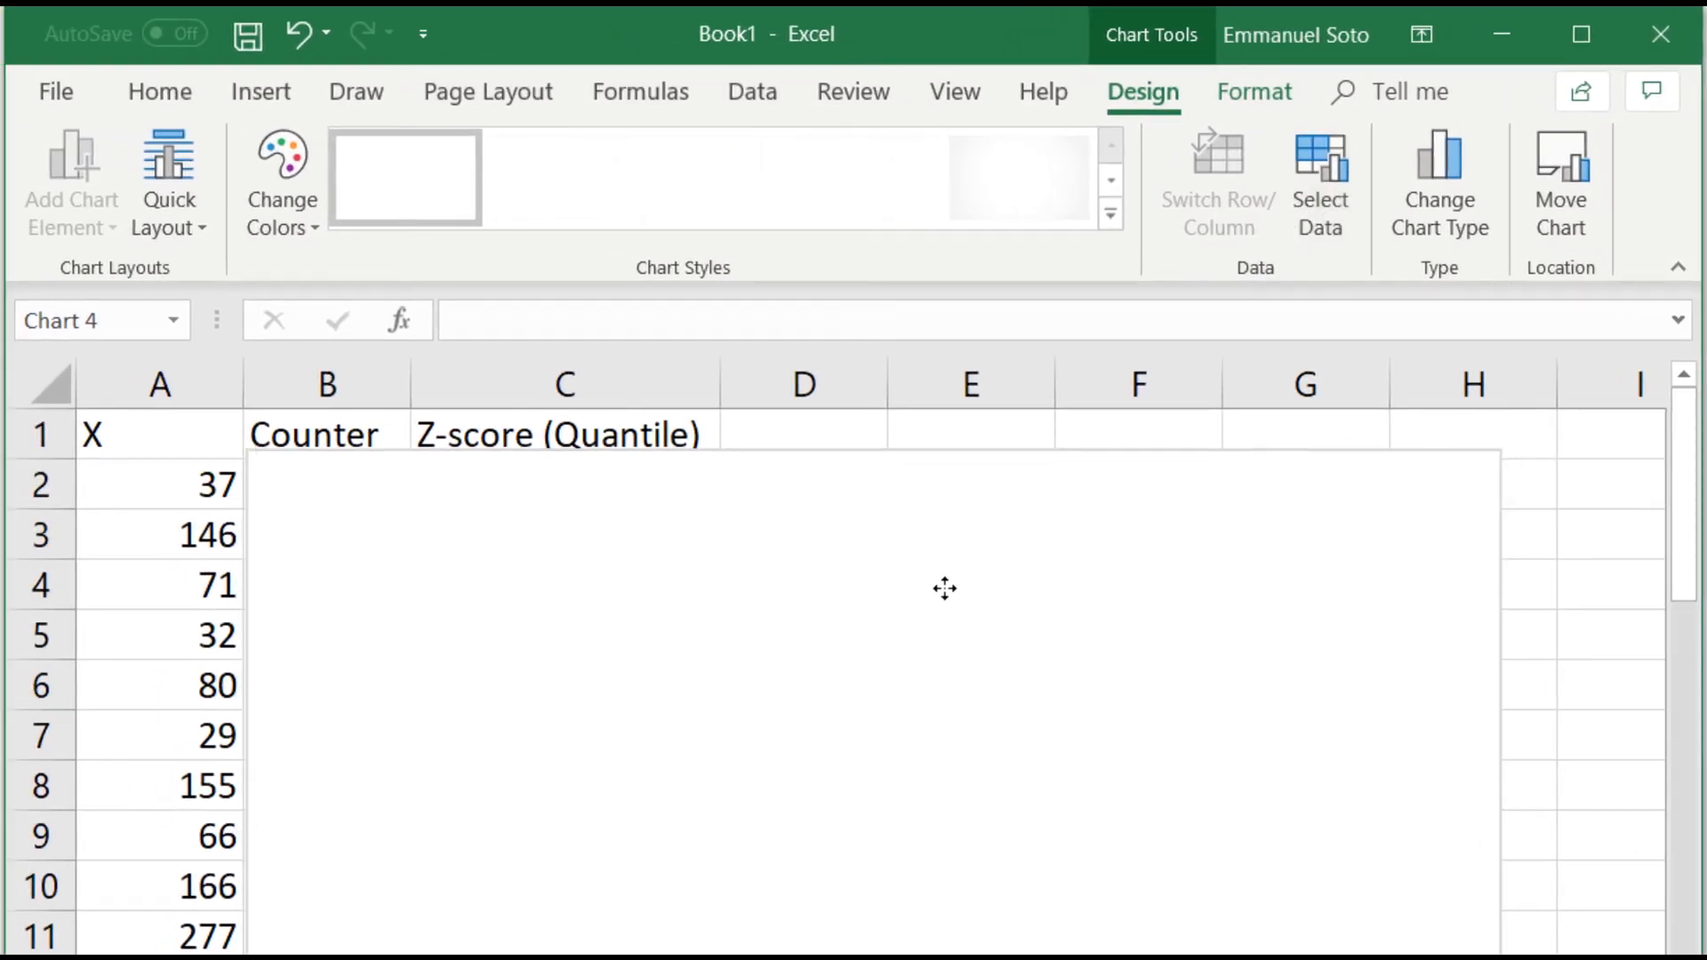
pyautogui.moveTo(943, 586); pyautogui.dragTo(1414, 557)
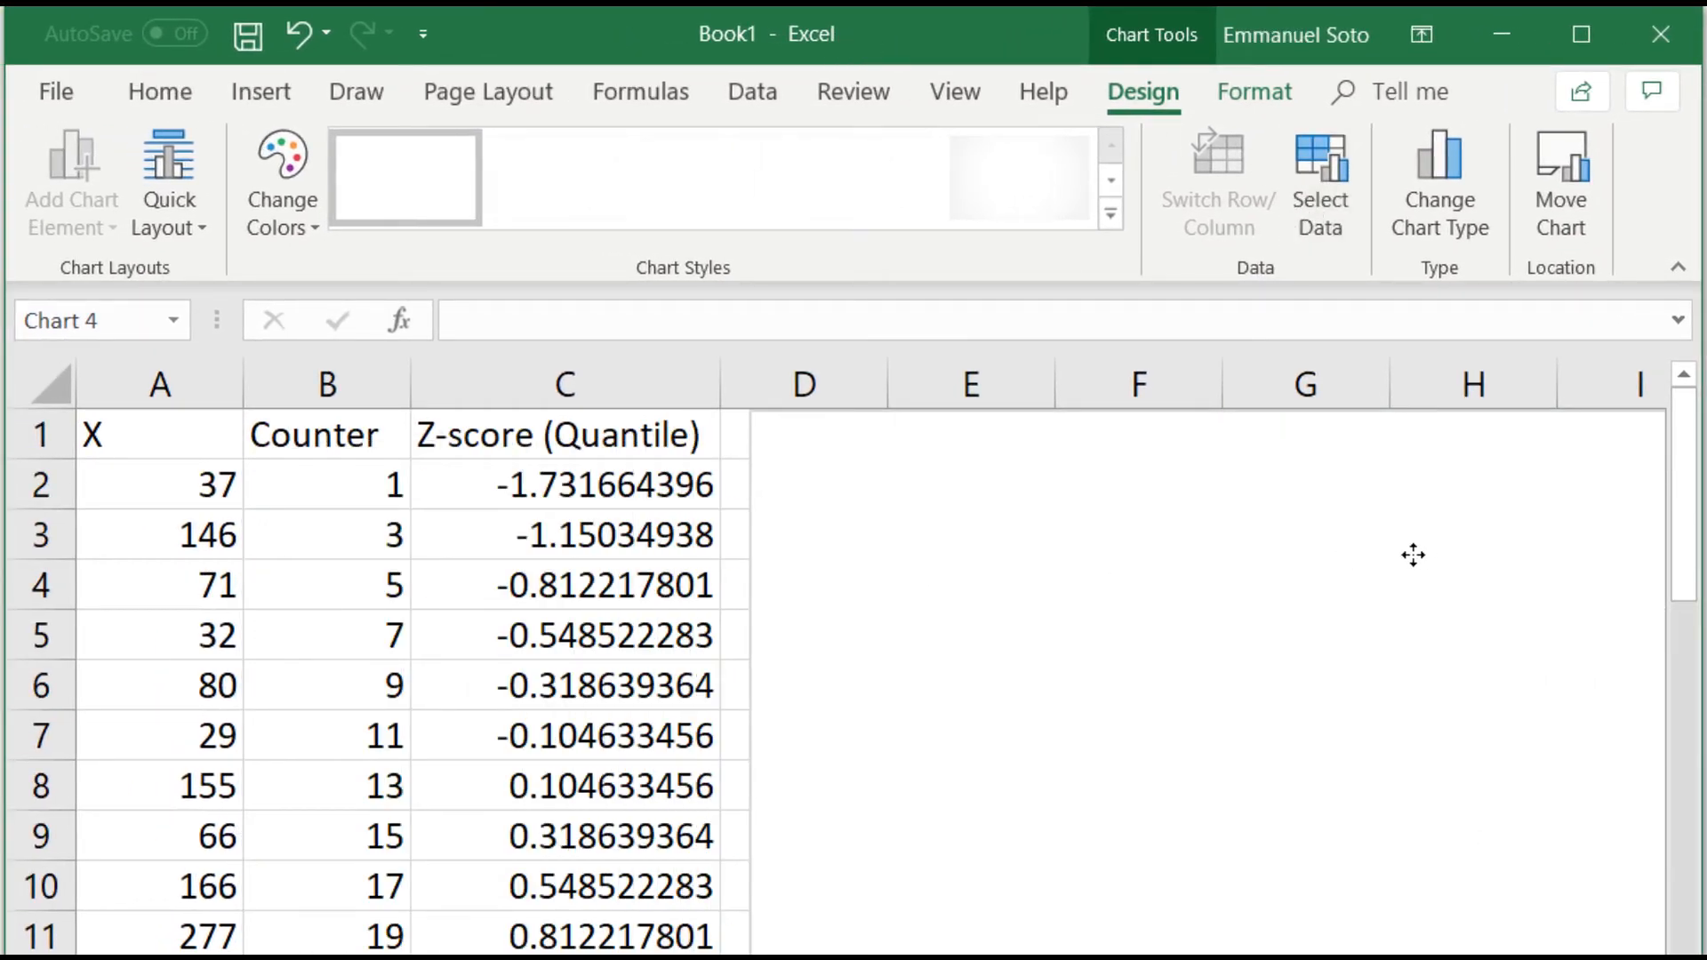
pyautogui.click(1331, 200)
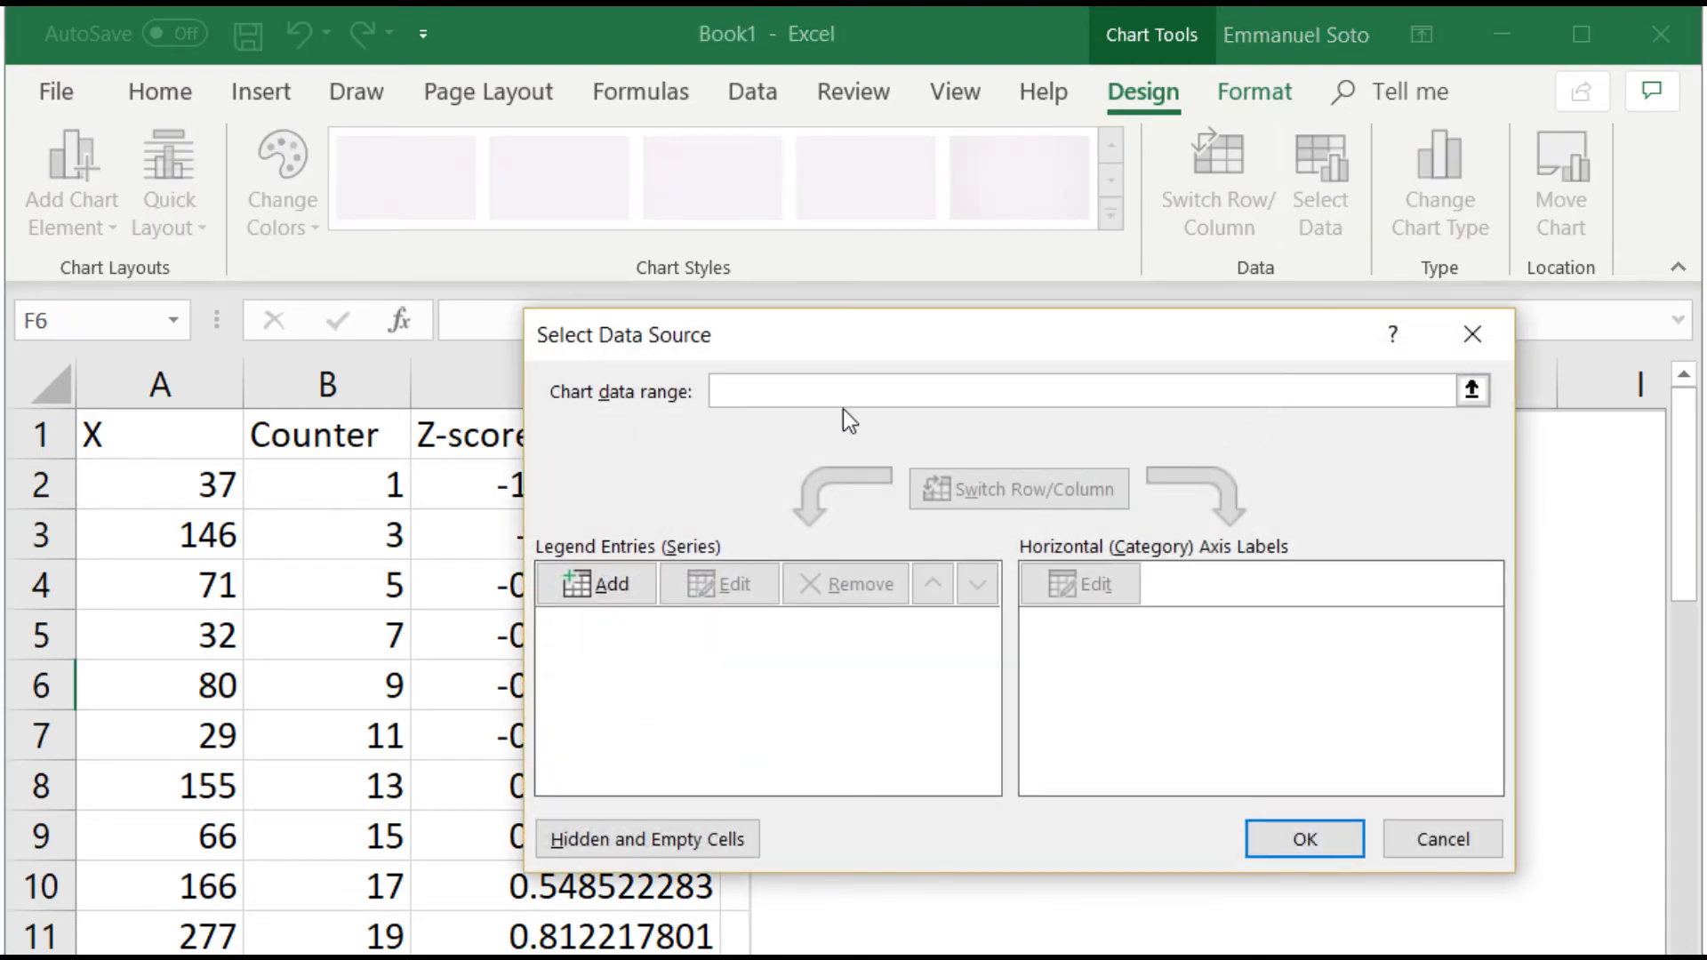
pyautogui.moveTo(753, 339); pyautogui.dragTo(1017, 269)
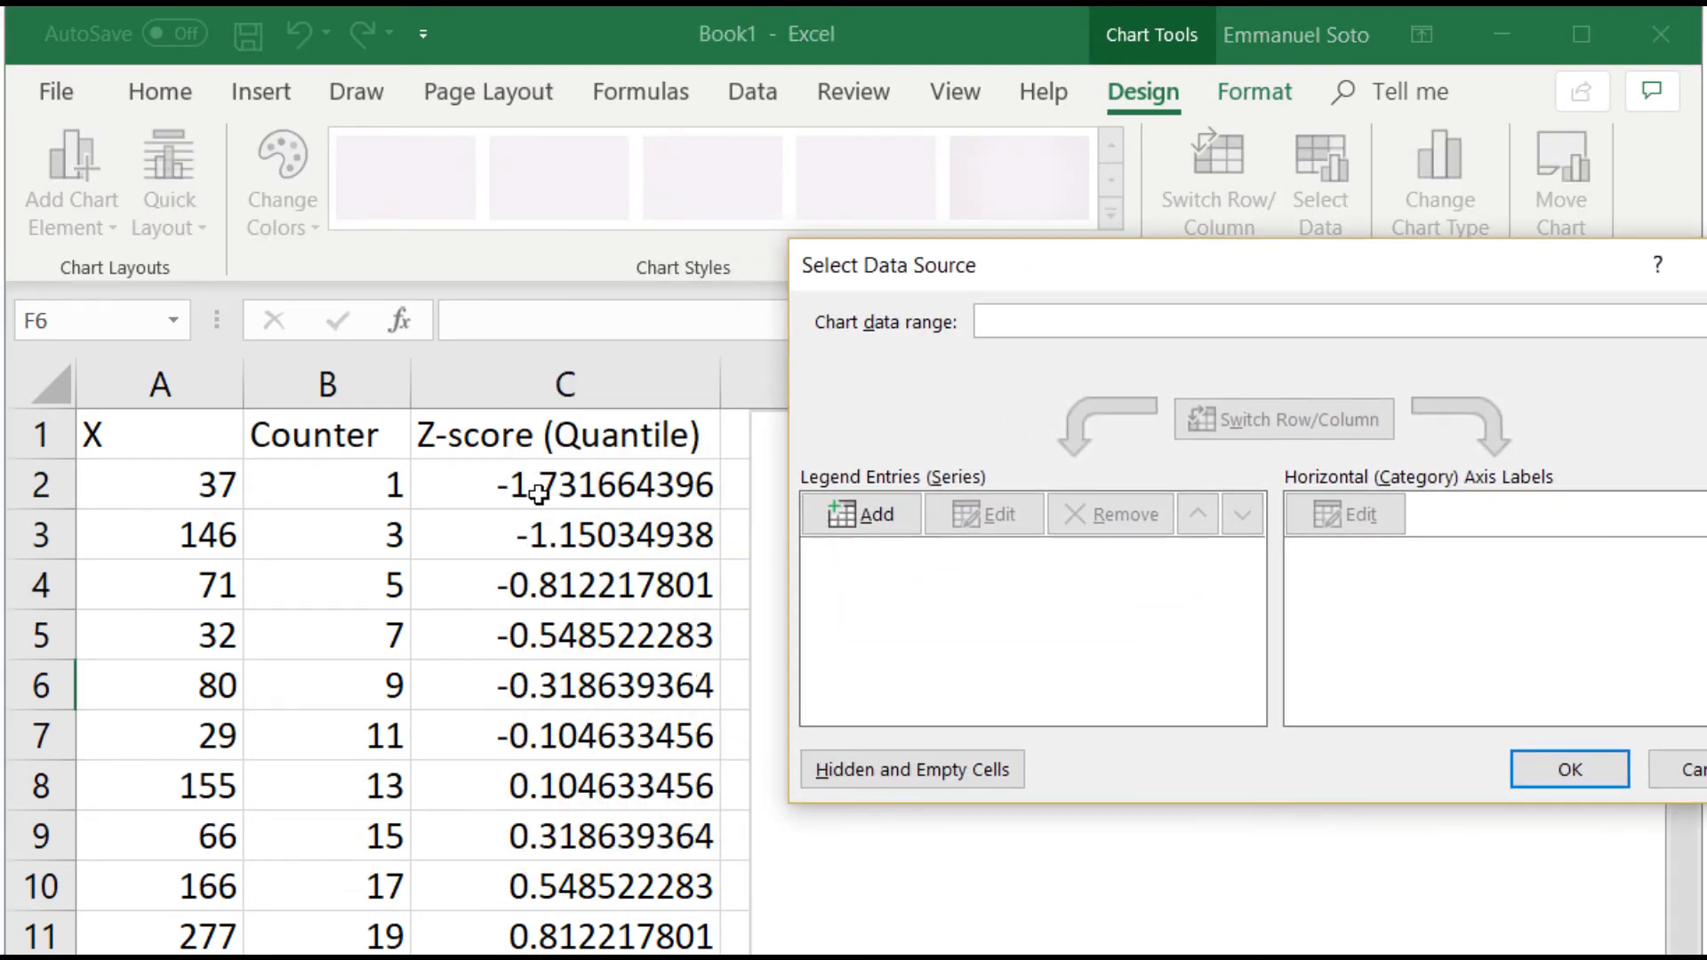
pyautogui.moveTo(538, 494); pyautogui.dragTo(622, 956)
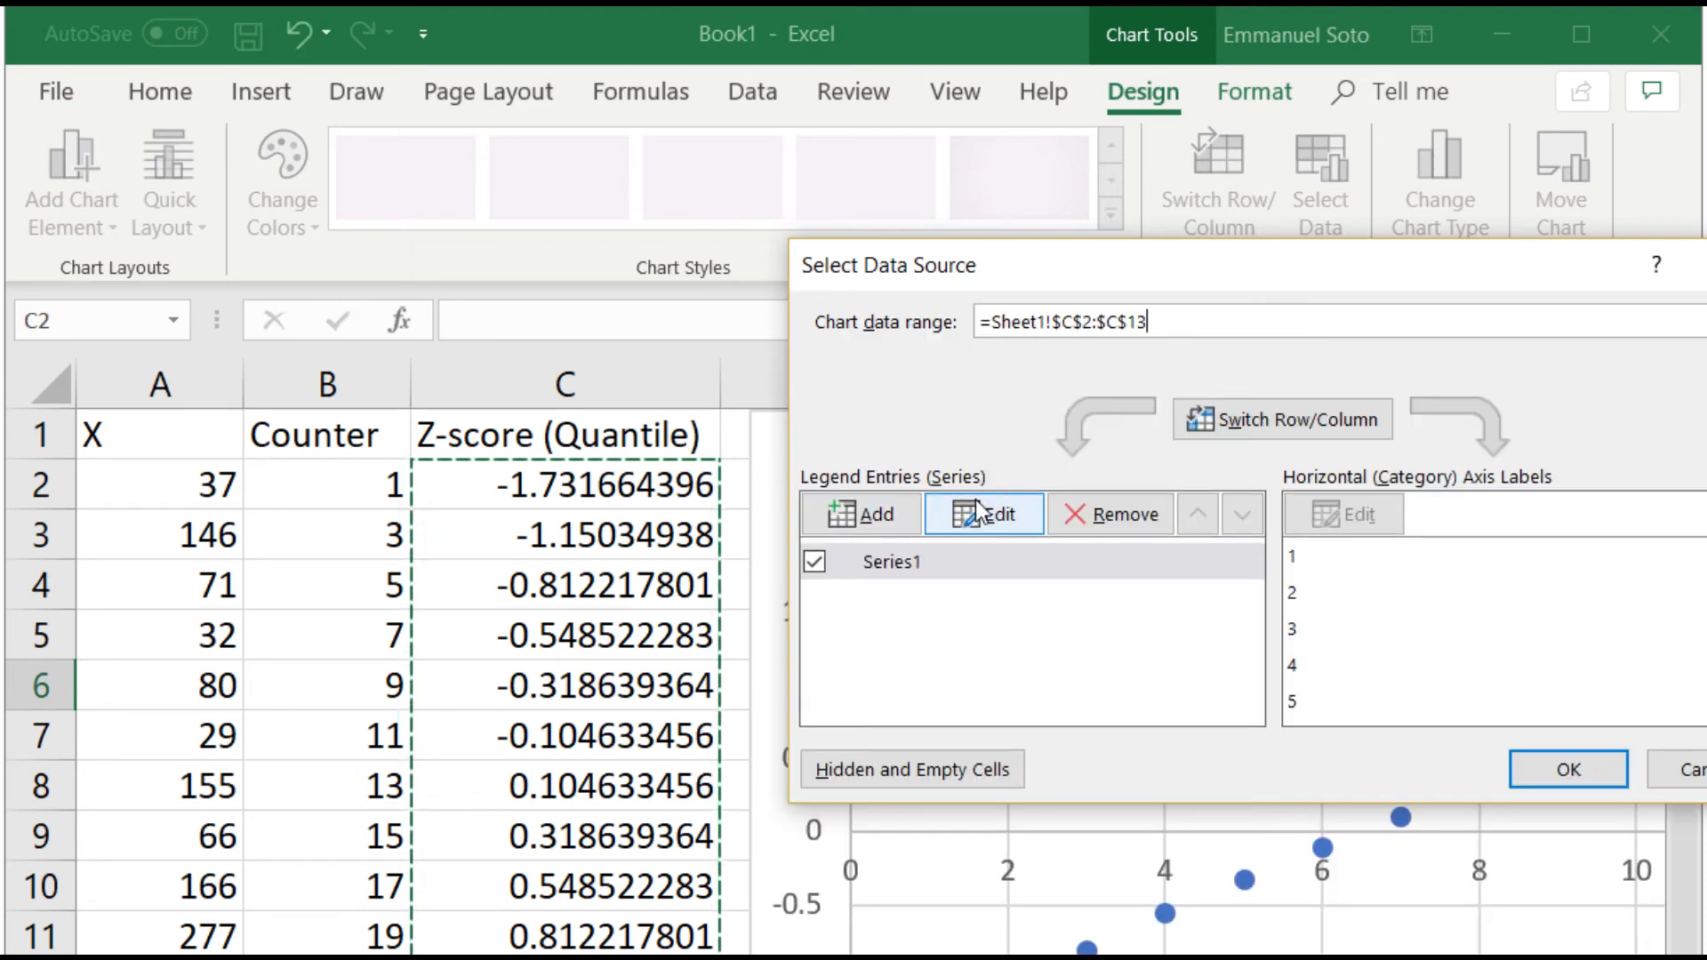
pyautogui.click(986, 514)
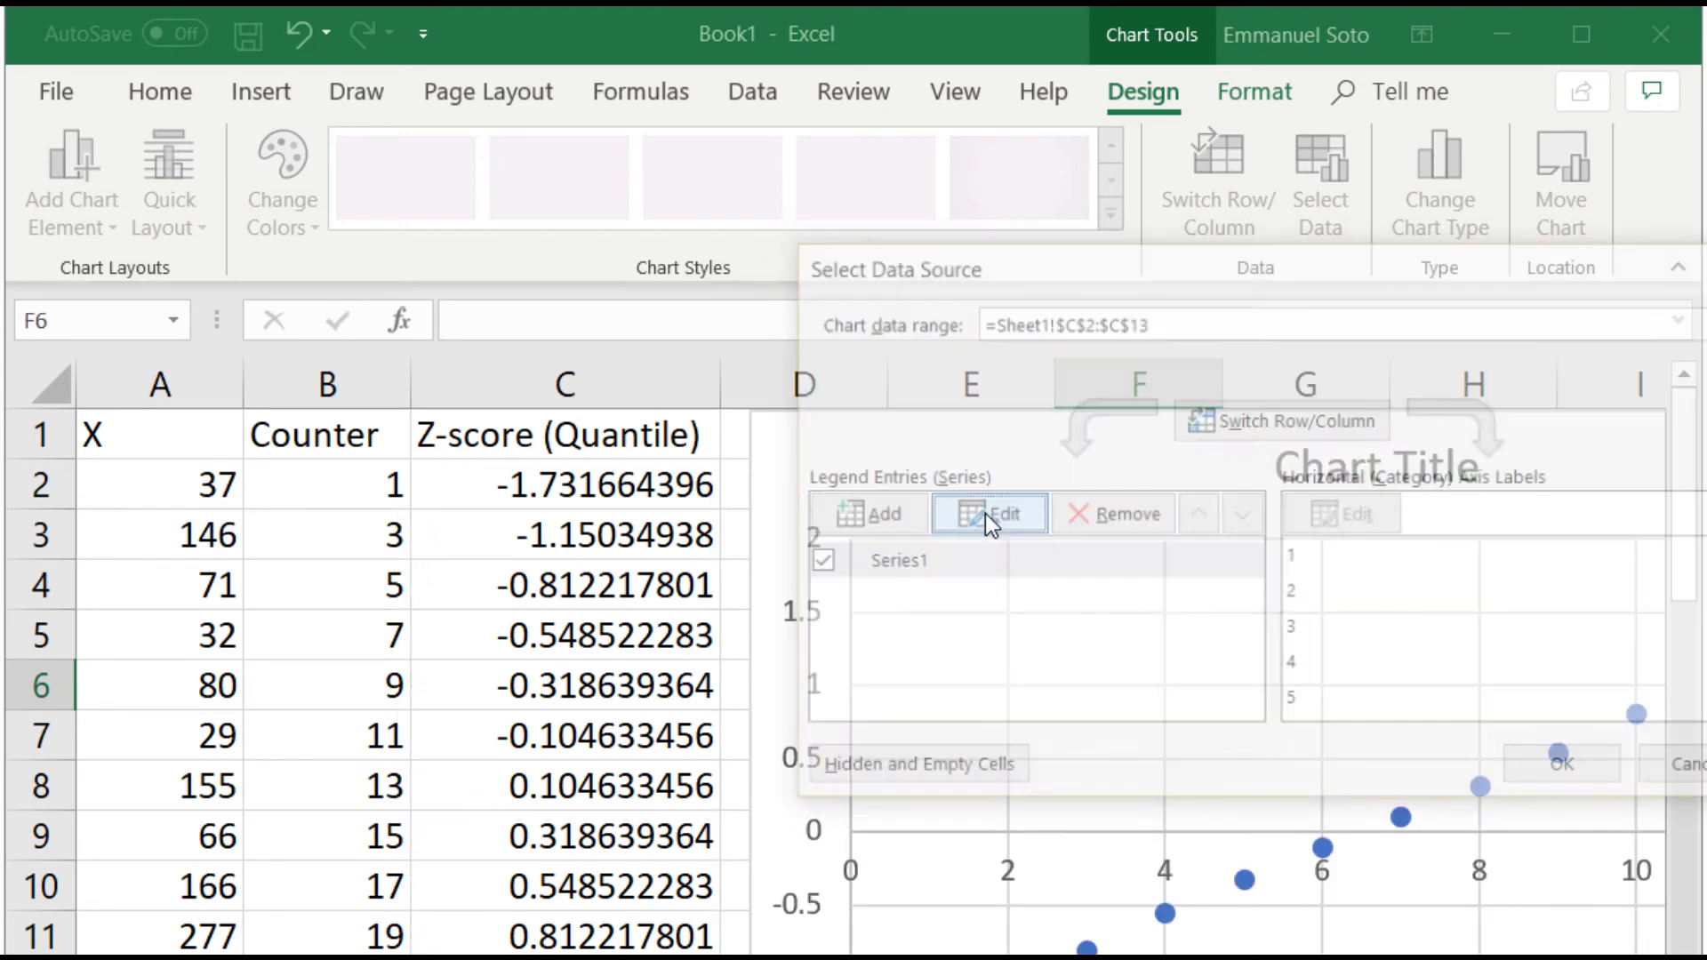
pyautogui.click(870, 590)
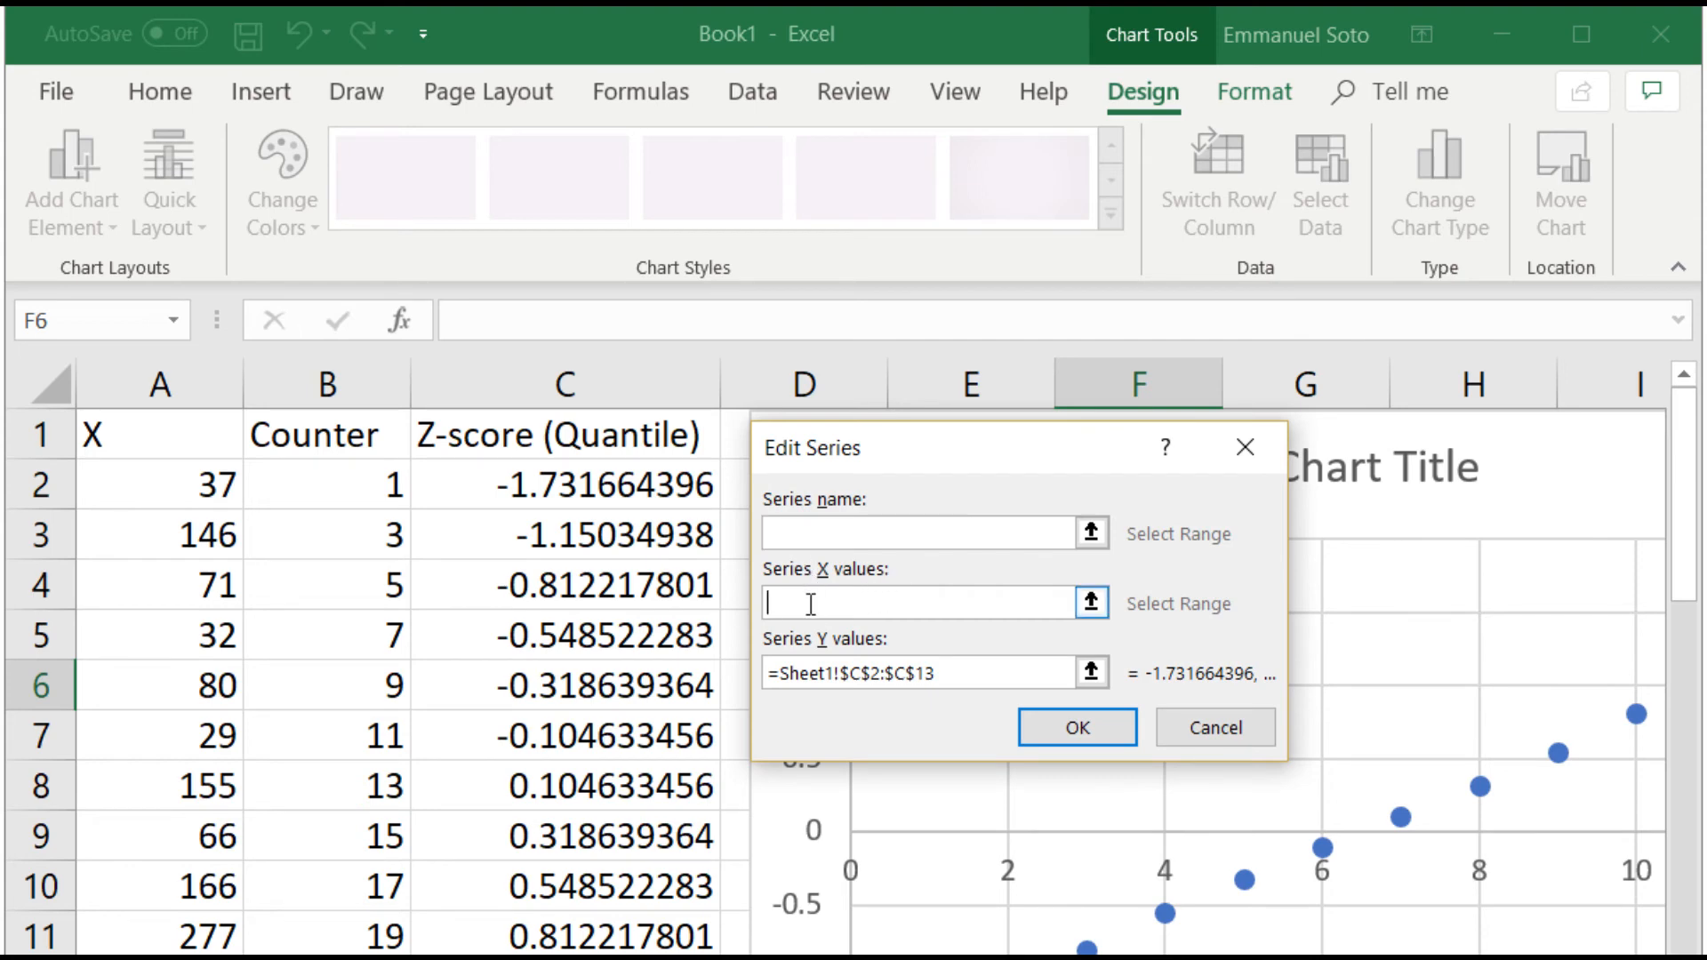
pyautogui.moveTo(152, 484); pyautogui.dragTo(178, 956)
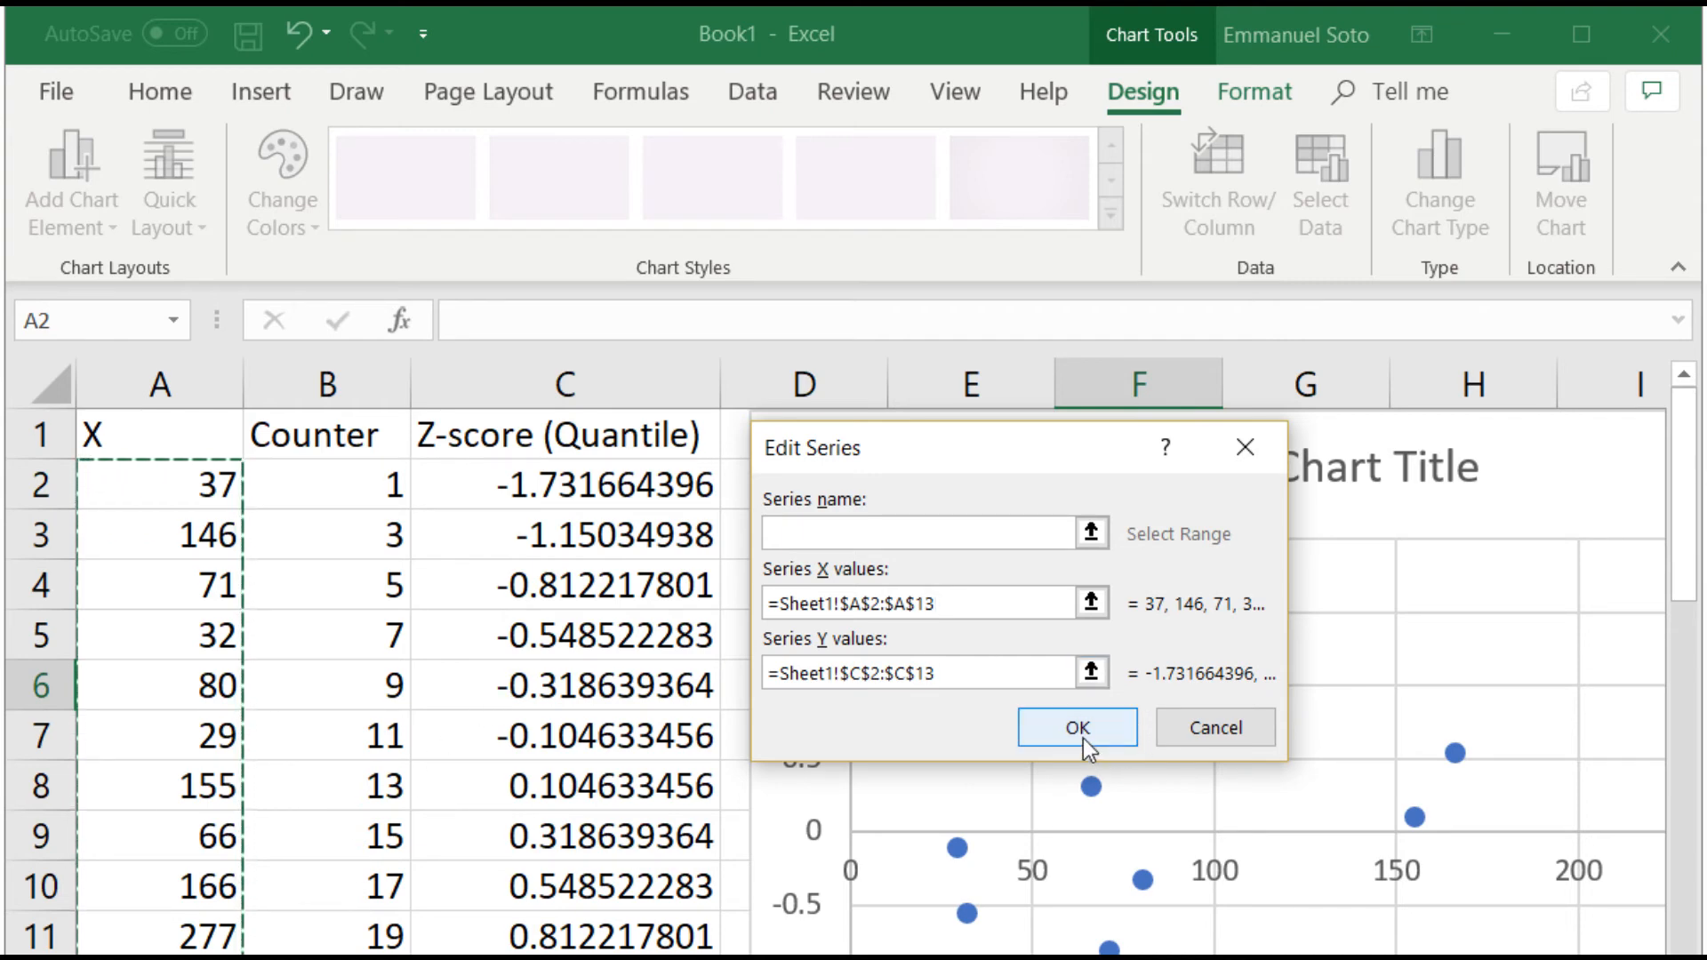
pyautogui.click(1178, 734)
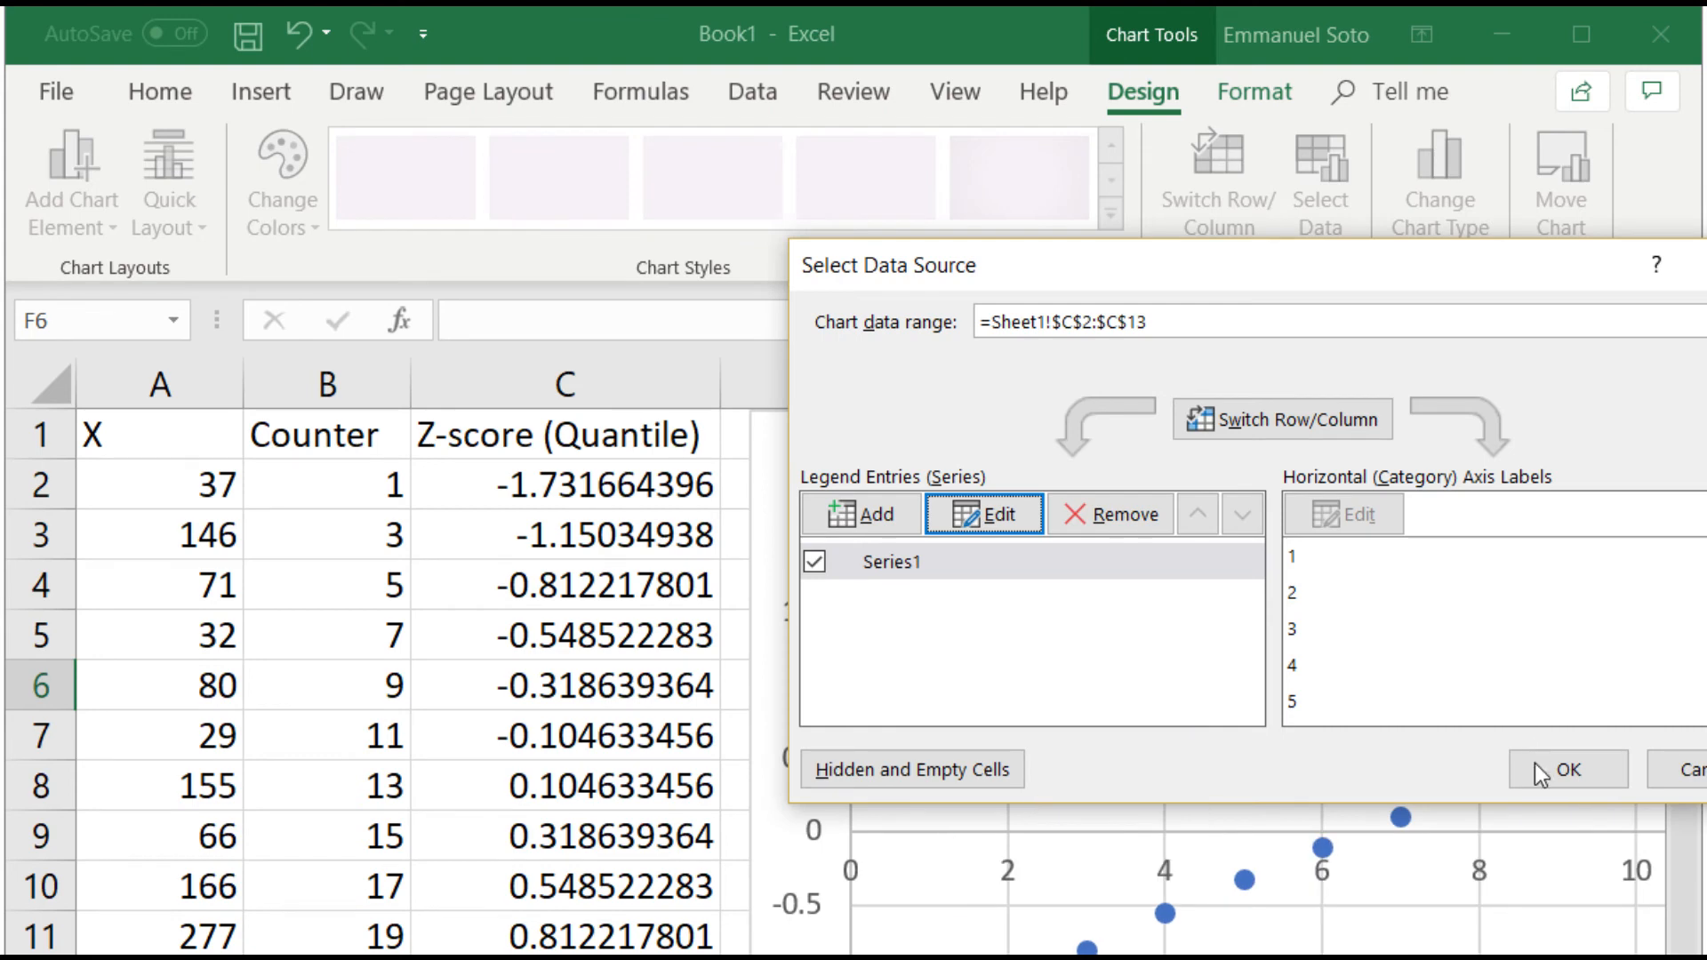
pyautogui.click(1693, 773)
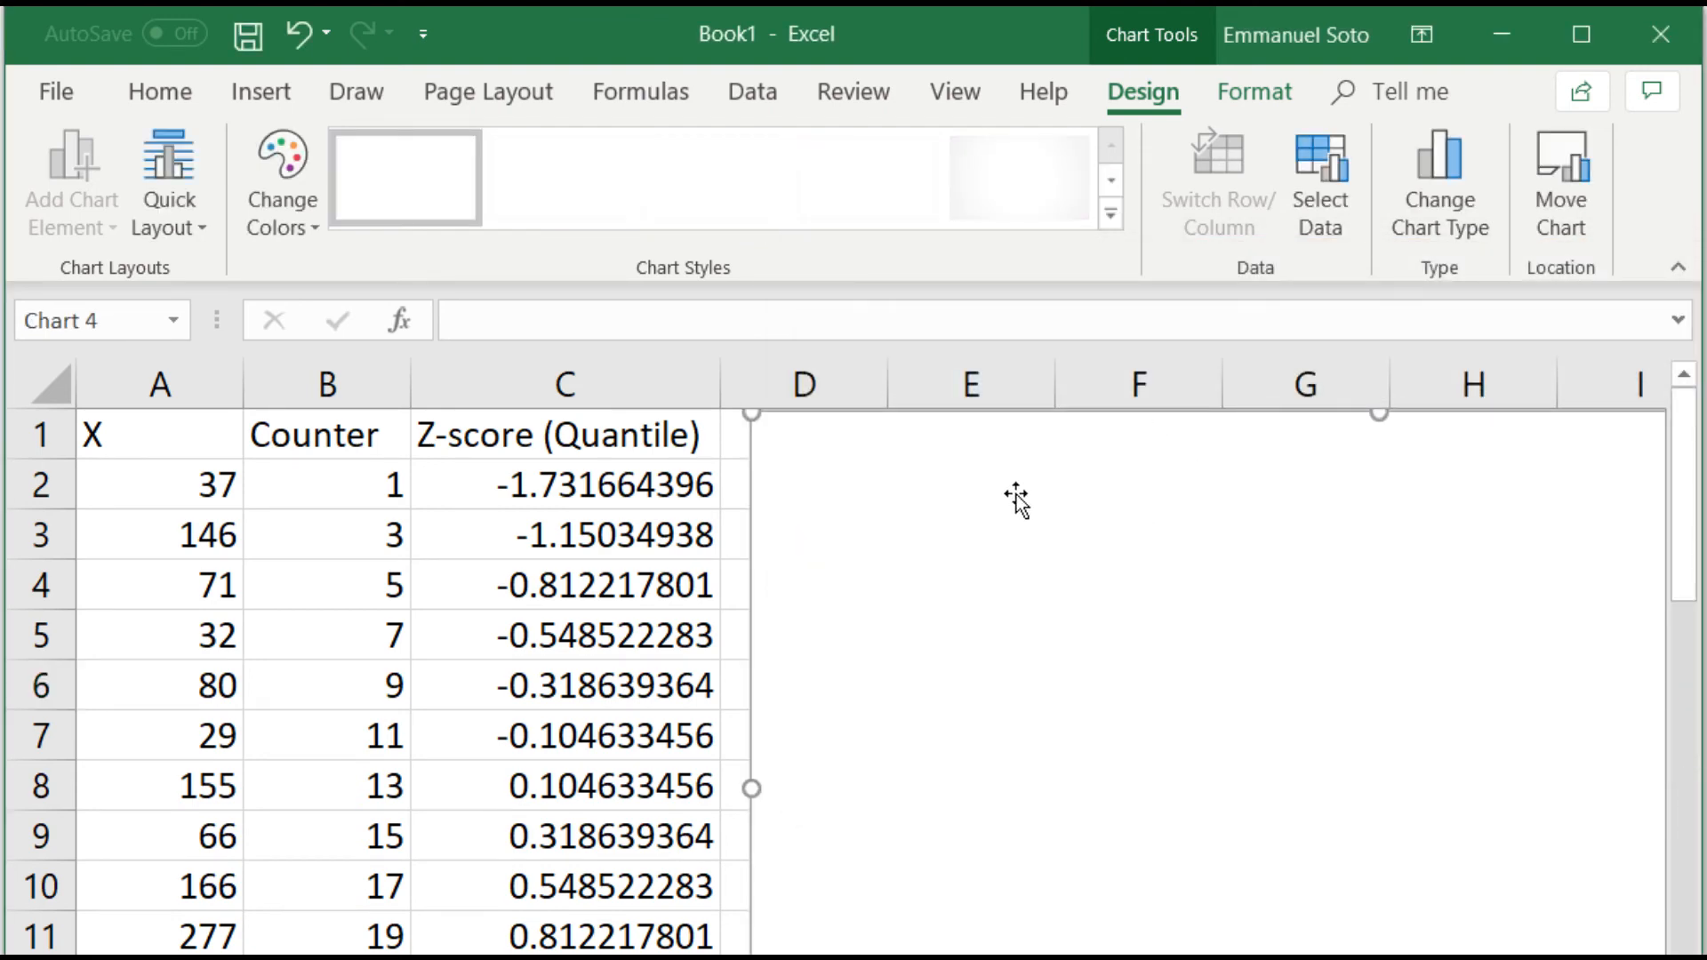
# Step: Delete the empty scatter chart beside the quantile table
pyautogui.press('Delete')
pyautogui.scroll(-1, 798, 517)
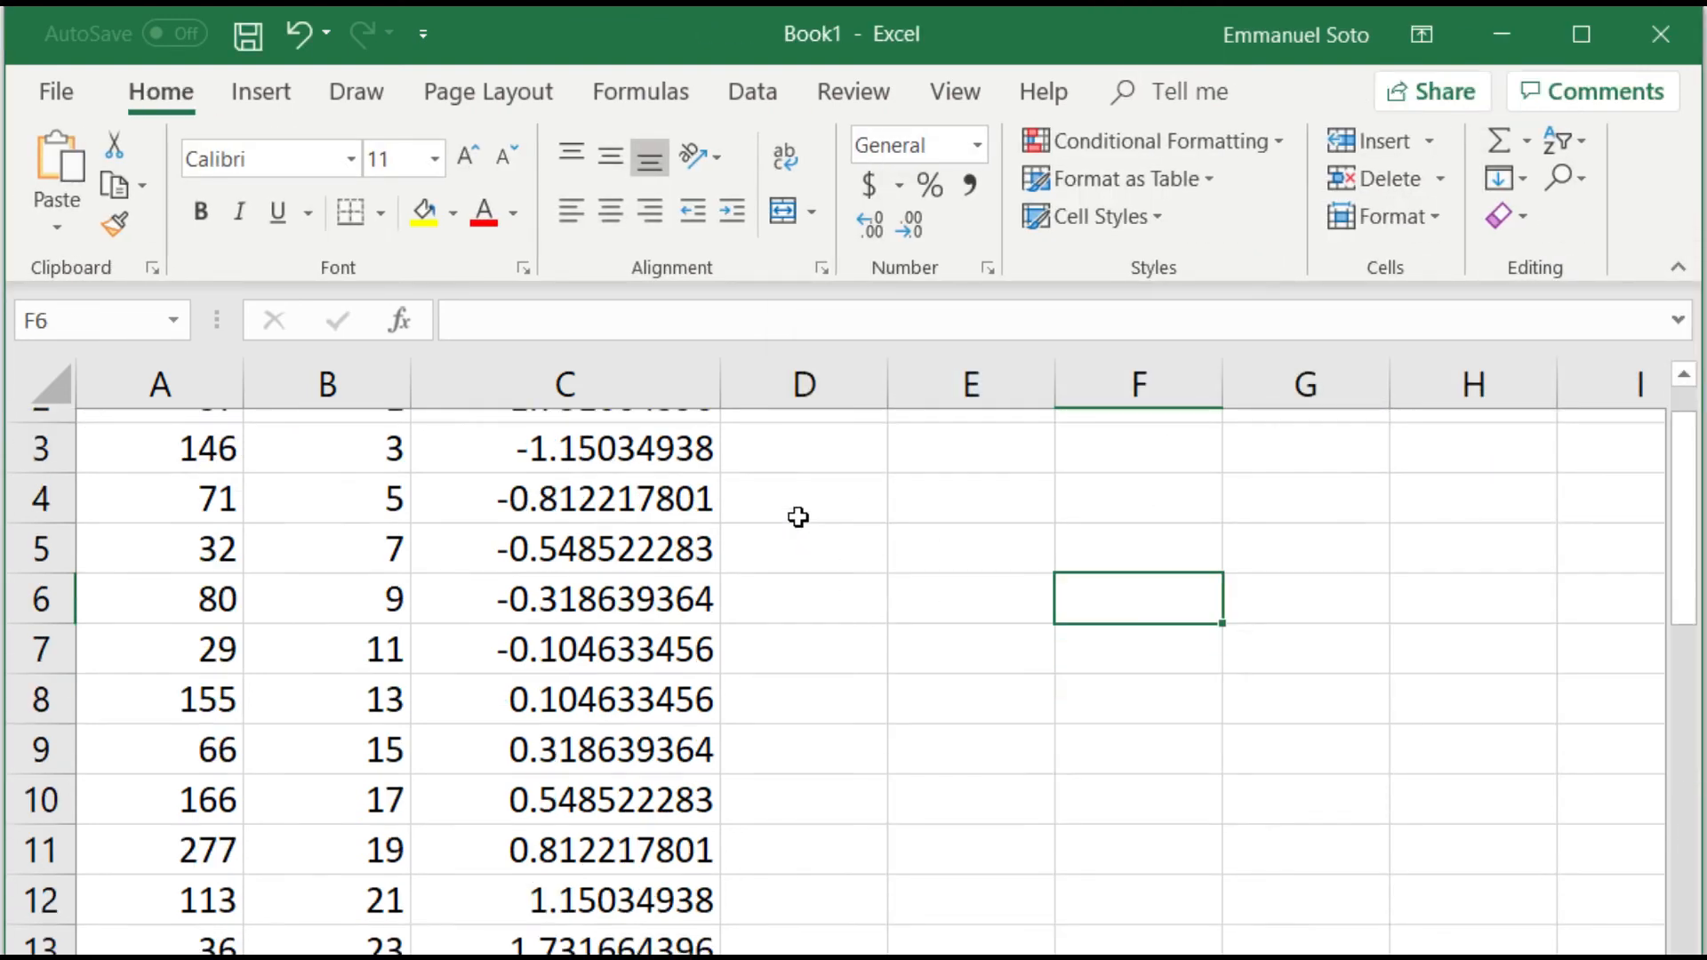
pyautogui.scroll(1, 747, 572)
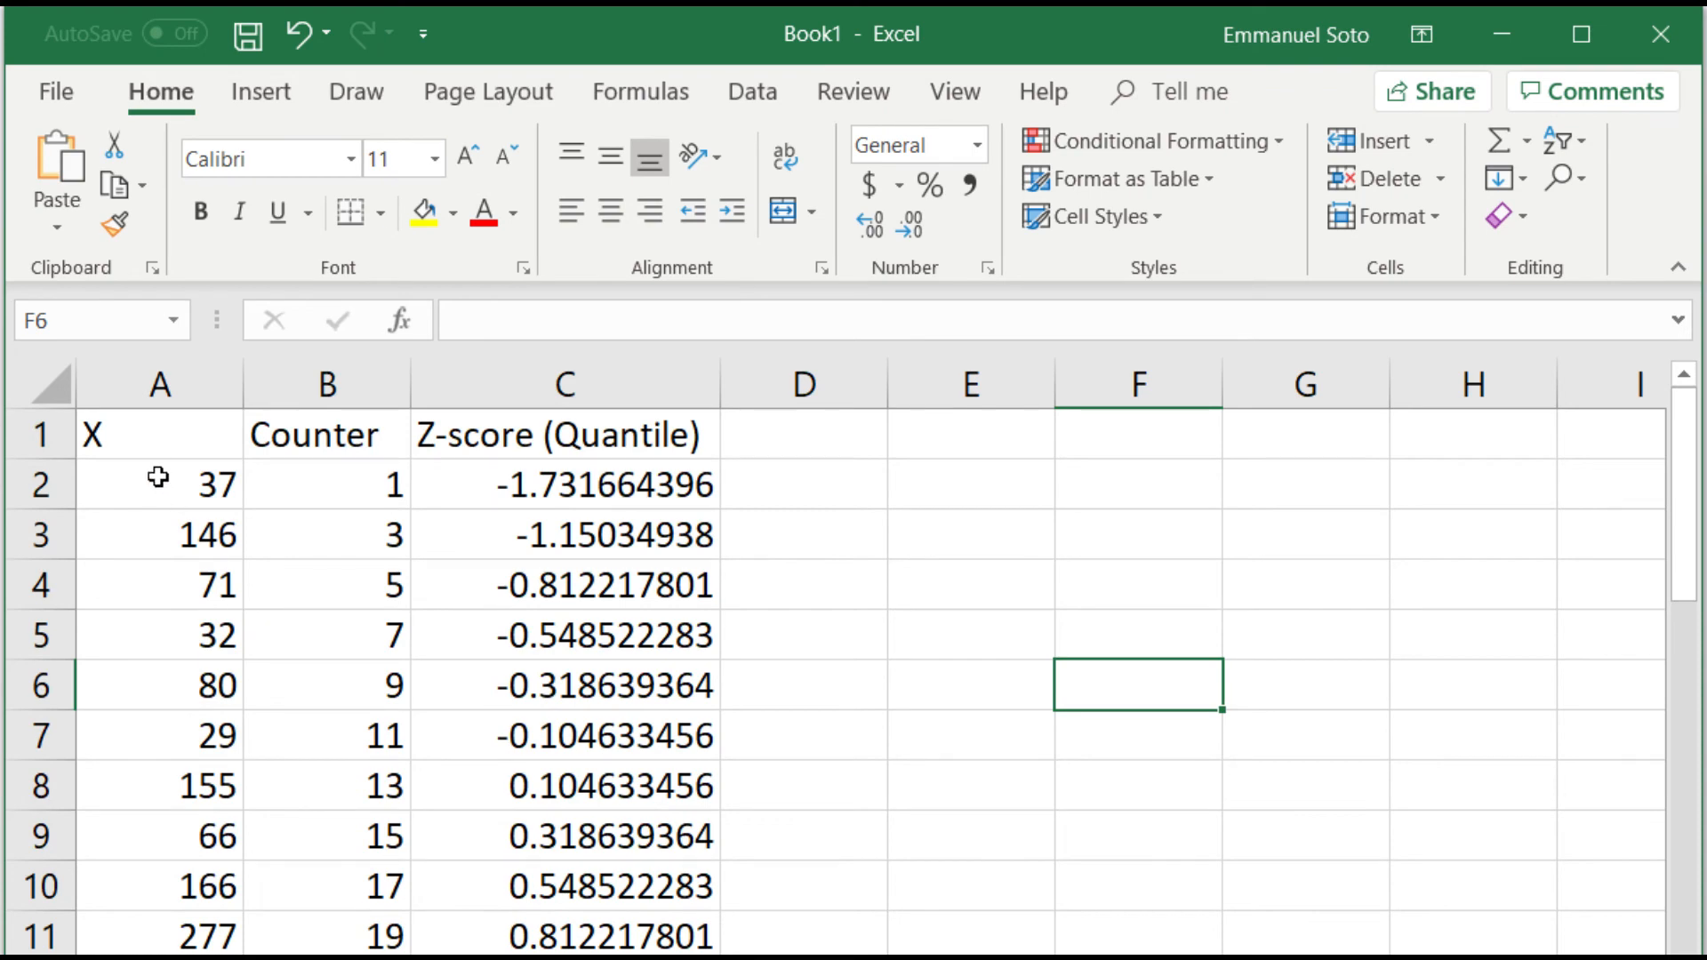
# Step: Sort the X values in A2:A13 in ascending order, continuing with the current selection only so columns B and C are not reordered
pyautogui.moveTo(158, 477); pyautogui.dragTo(137, 671)
pyautogui.scroll(-1, 941, 631)
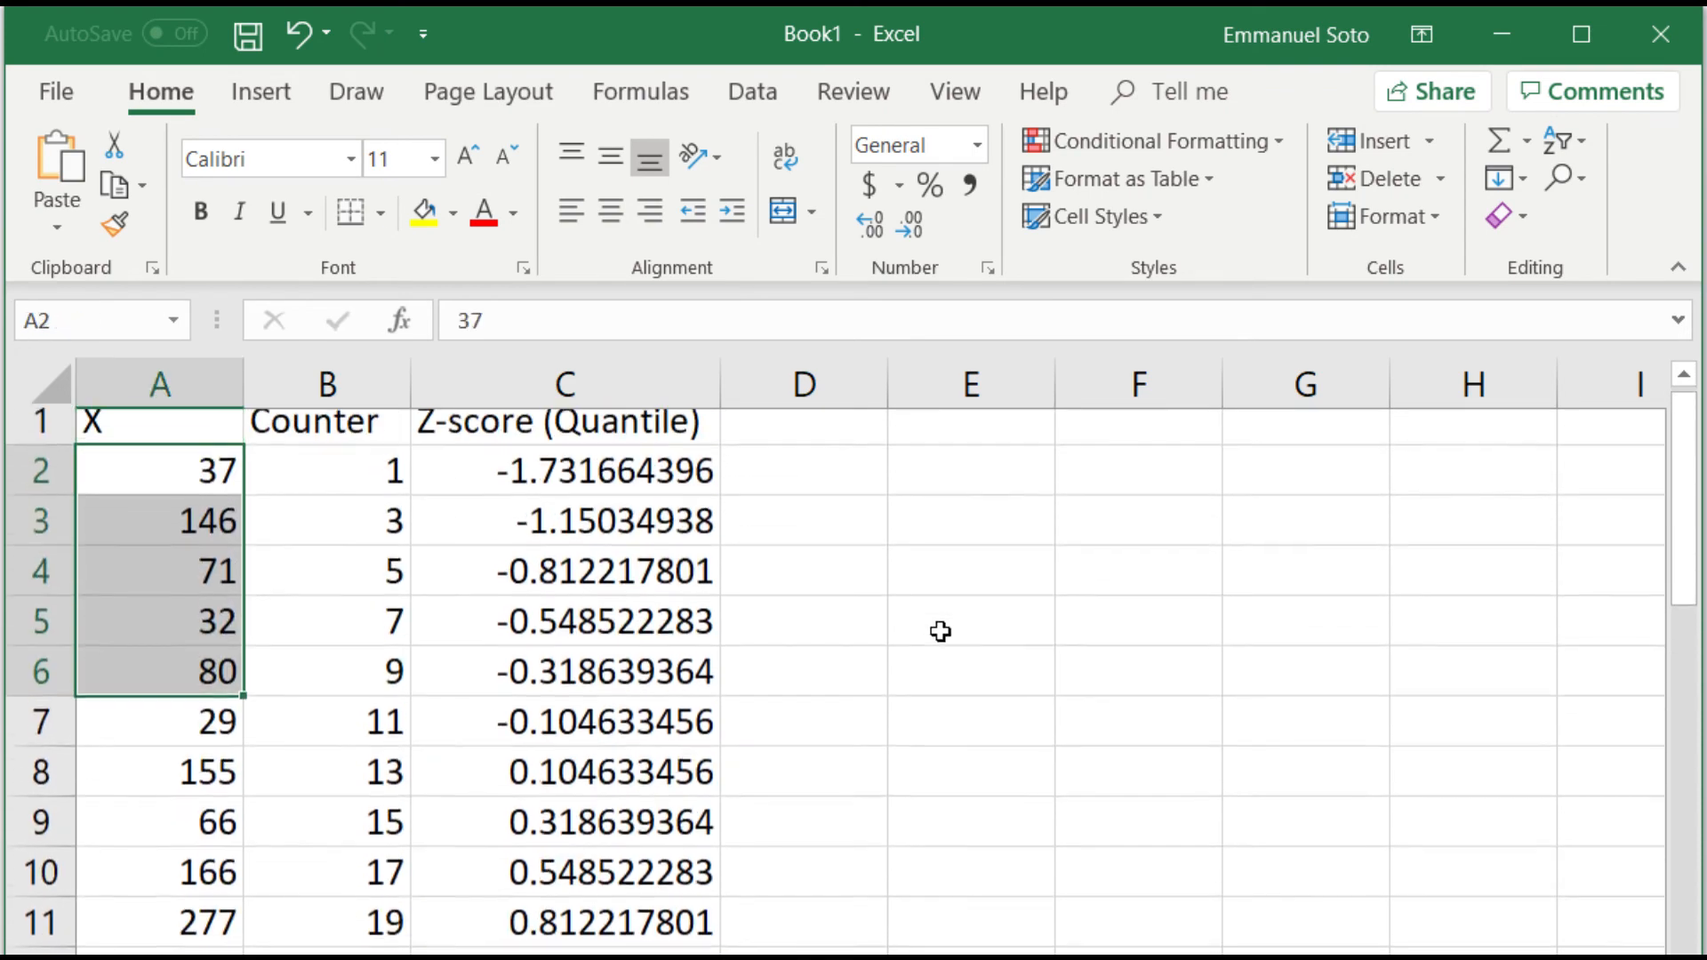
pyautogui.scroll(1, 941, 631)
pyautogui.click(298, 525)
pyautogui.moveTo(187, 494); pyautogui.dragTo(178, 956)
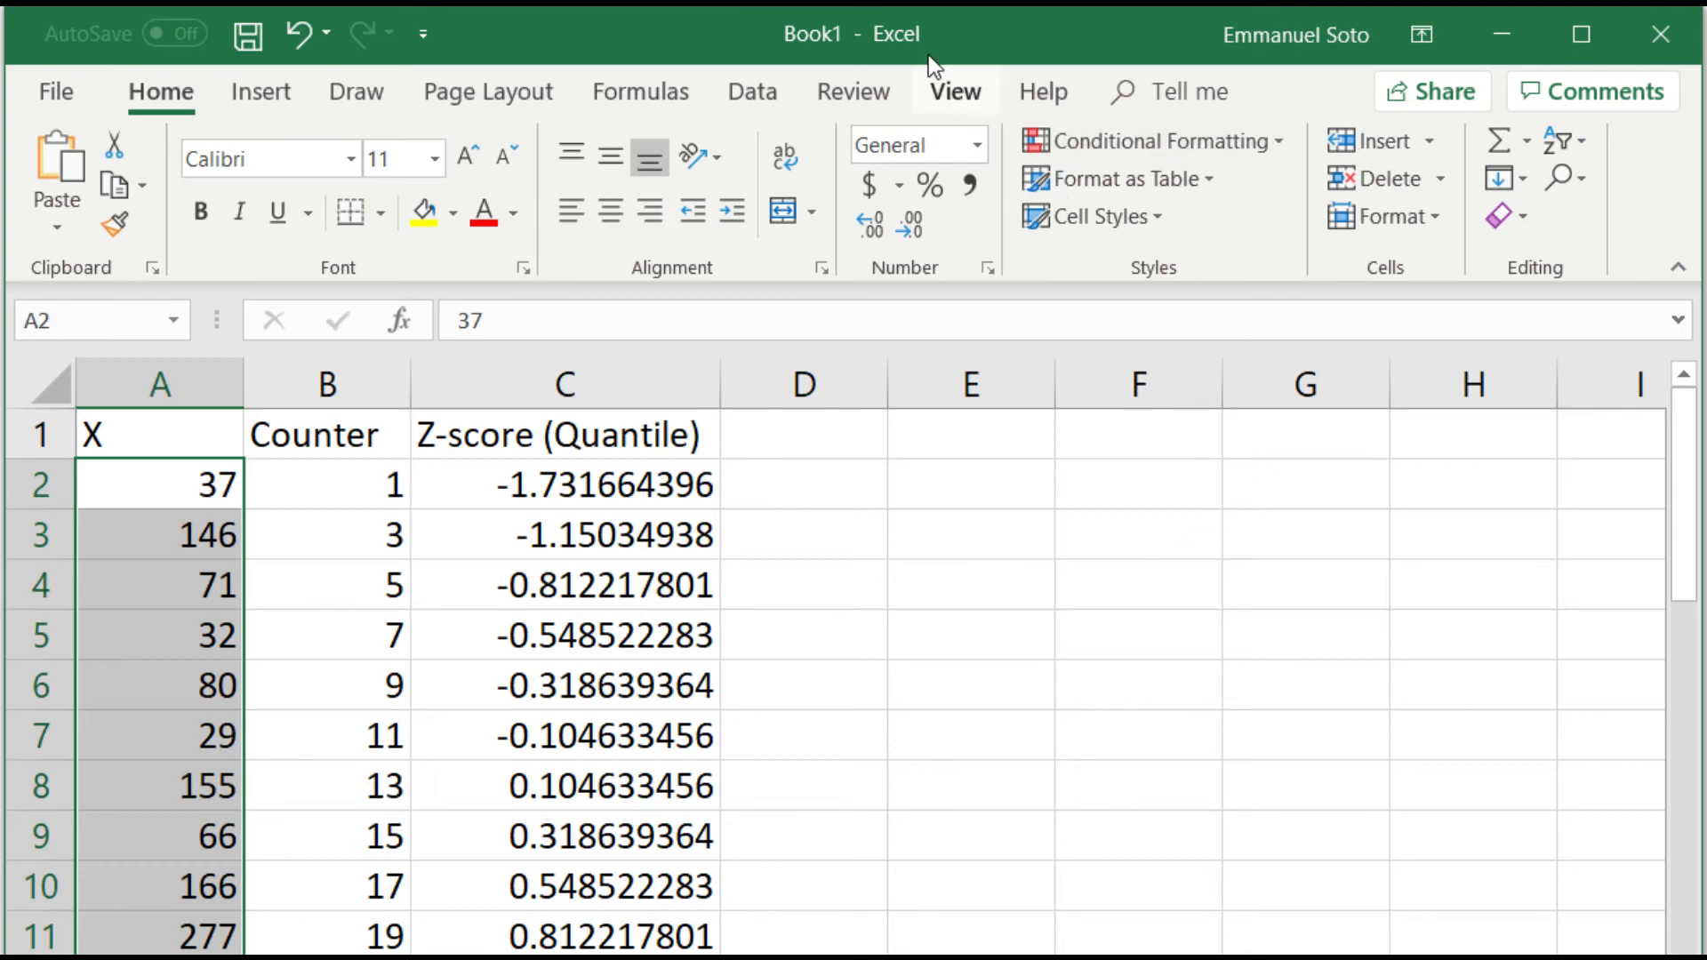
pyautogui.click(206, 496)
pyautogui.moveTo(179, 479); pyautogui.dragTo(178, 956)
pyautogui.click(755, 99)
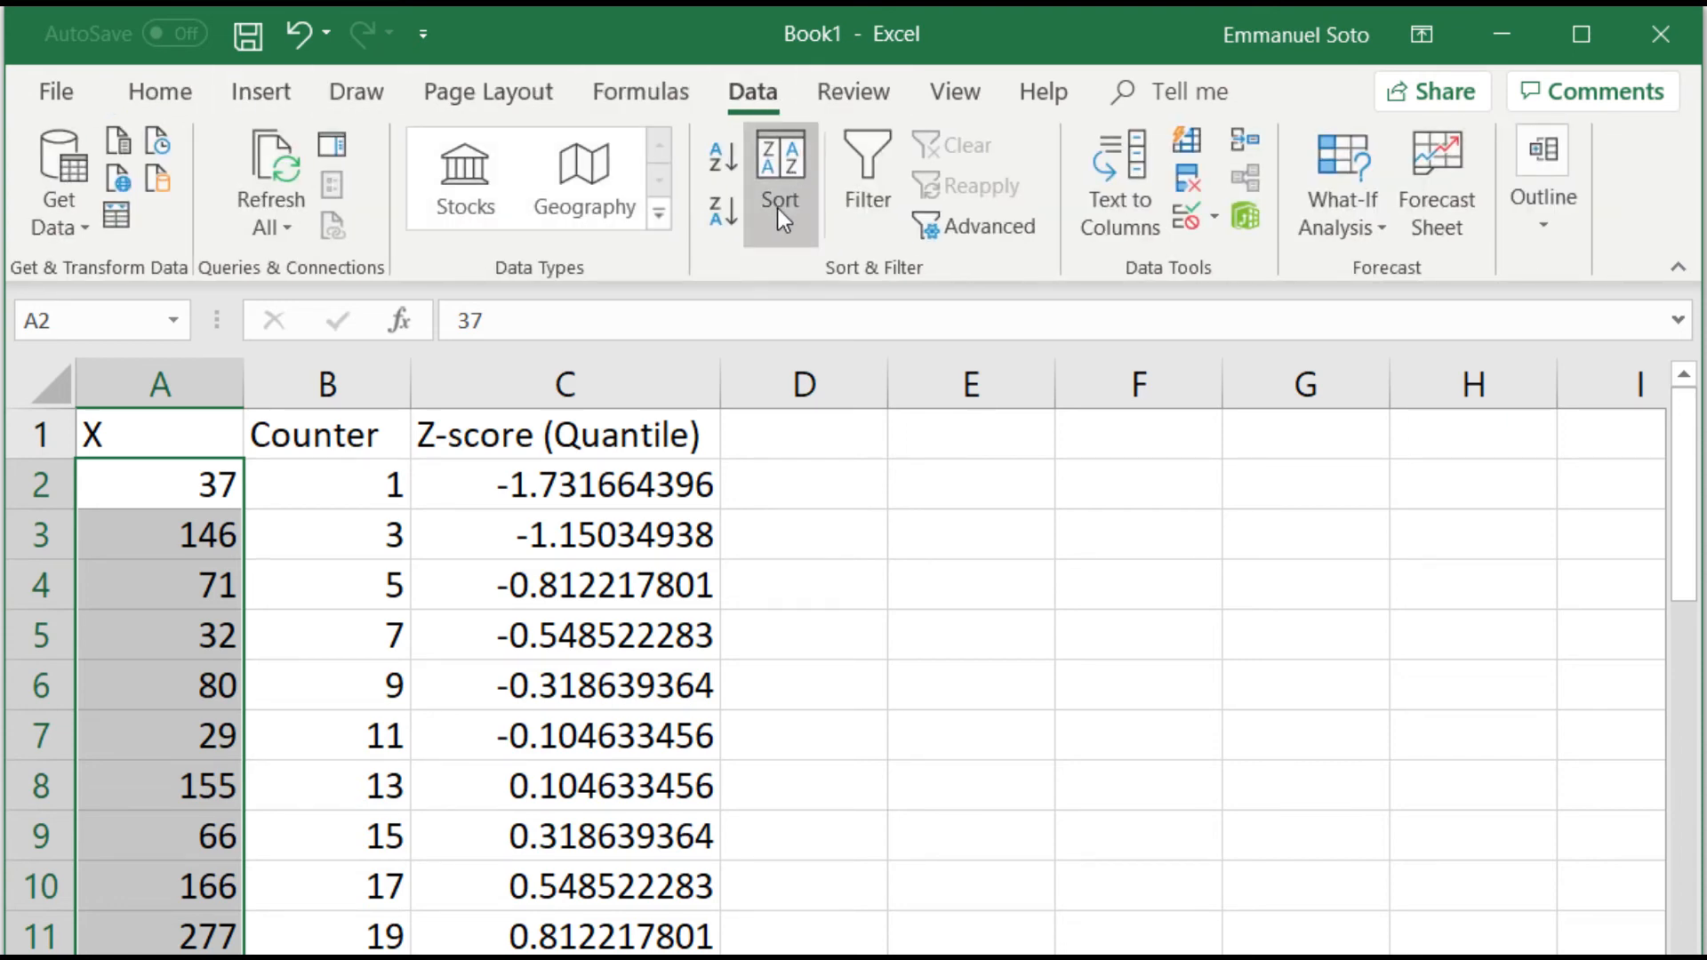
pyautogui.click(717, 163)
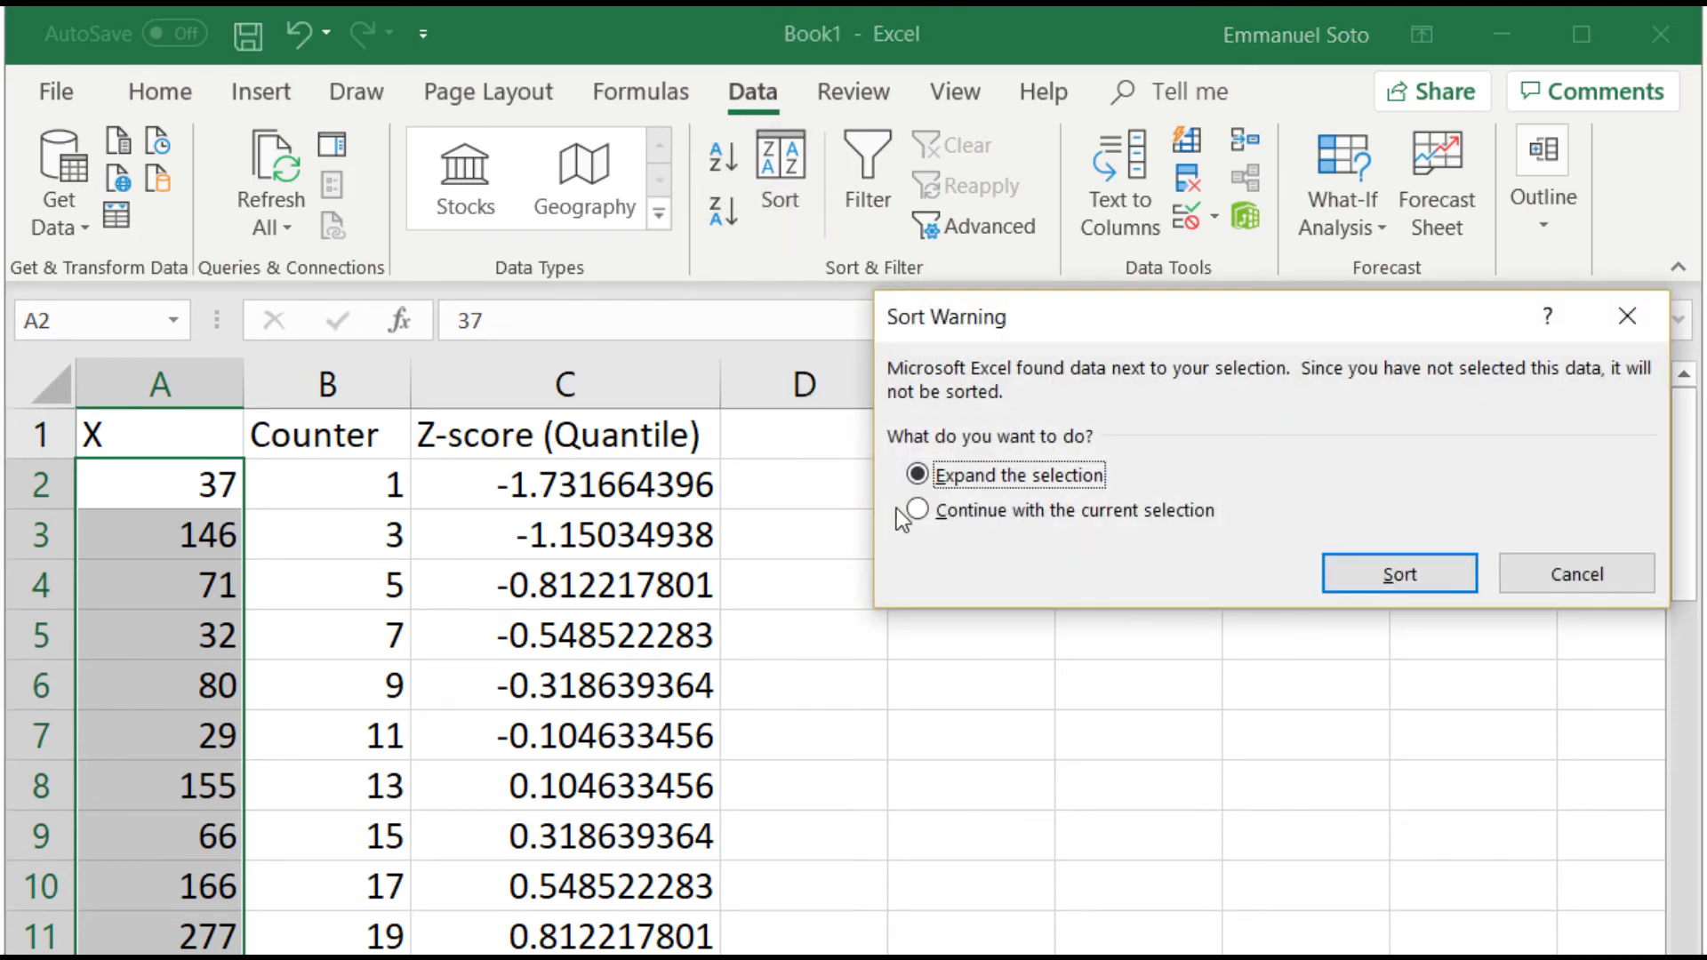
pyautogui.click(924, 519)
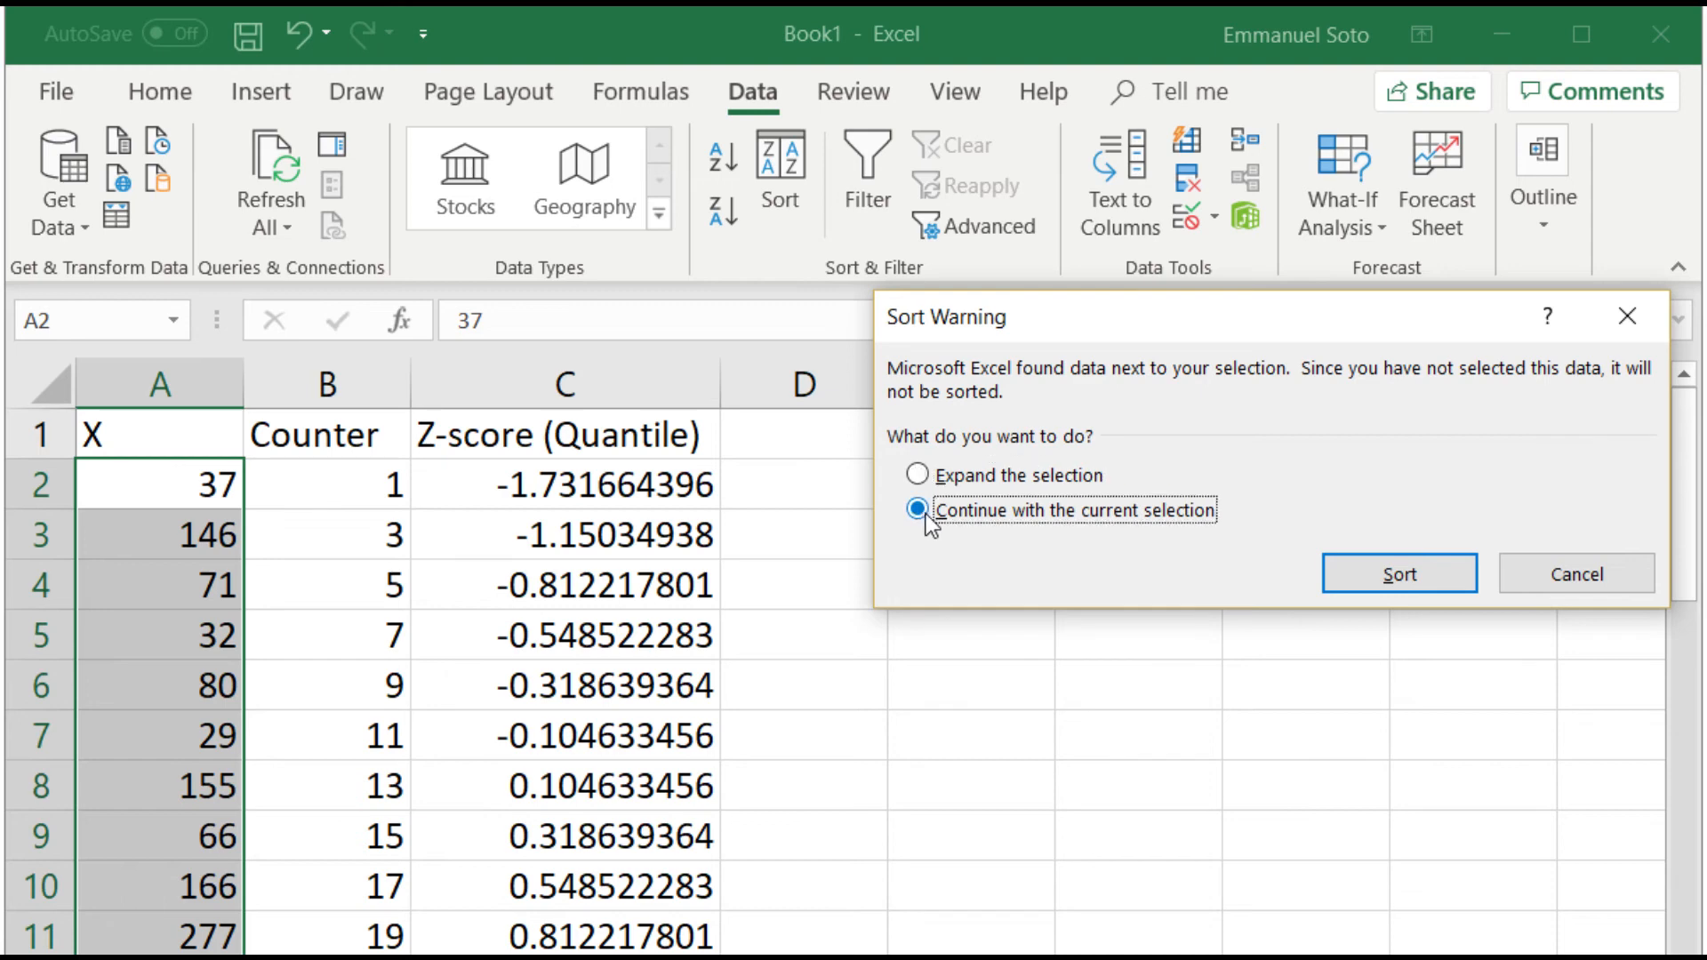
pyautogui.click(1399, 578)
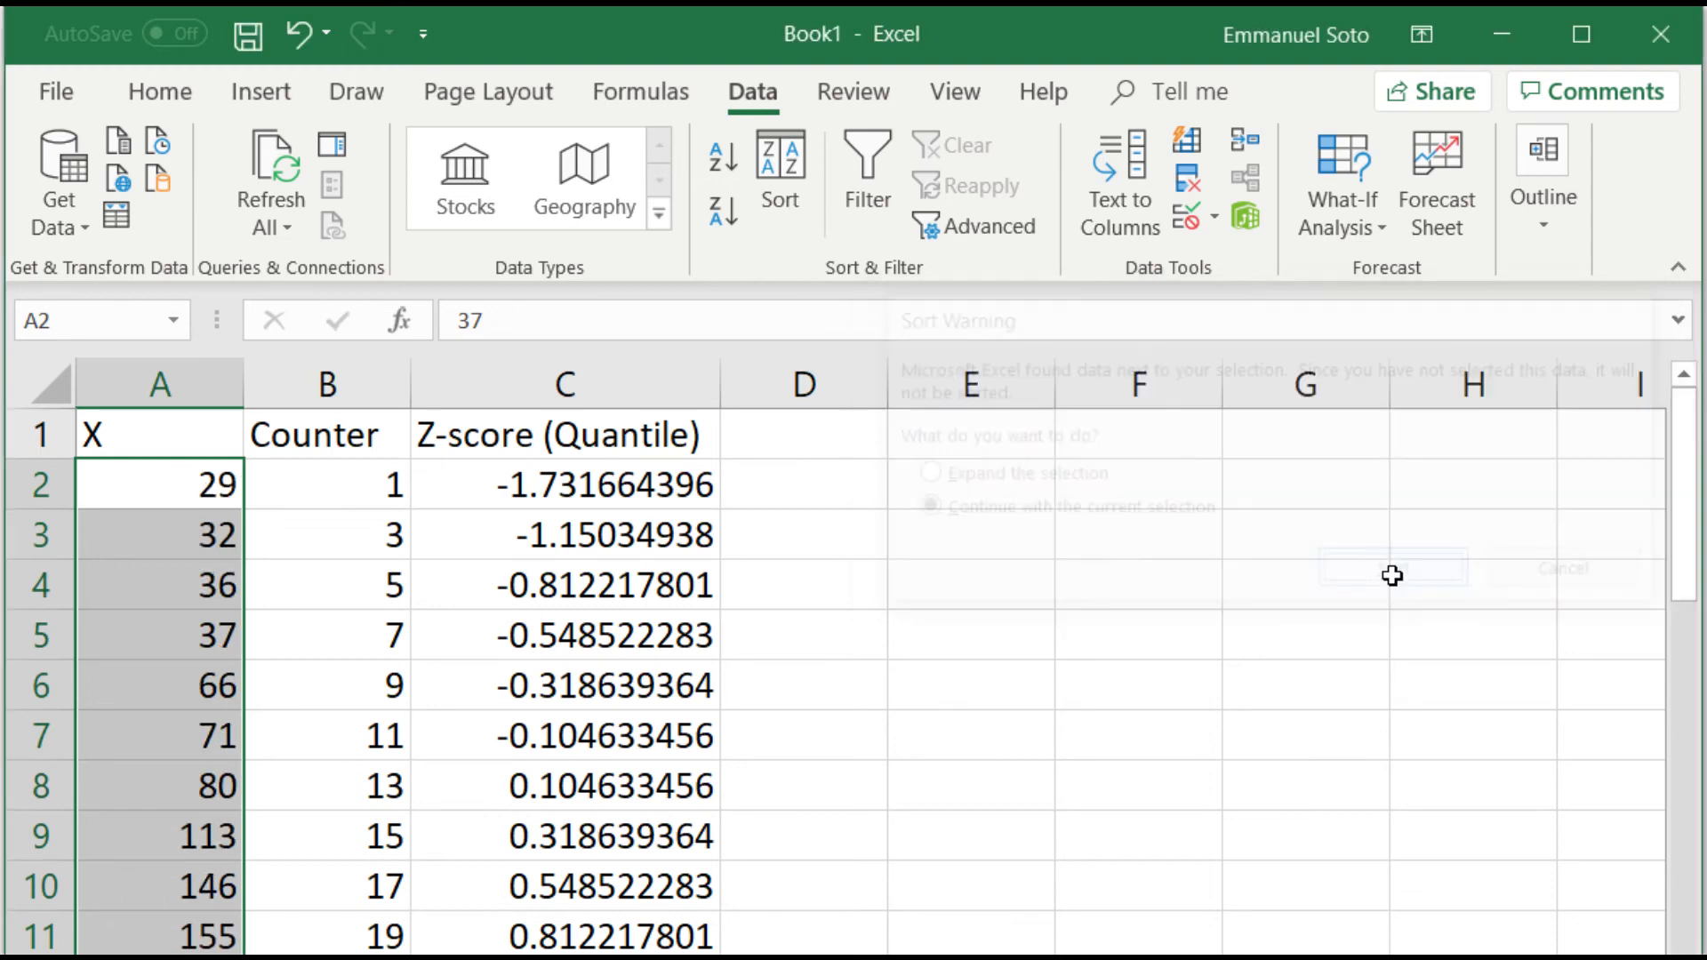
pyautogui.click(946, 597)
pyautogui.scroll(-1, 217, 549)
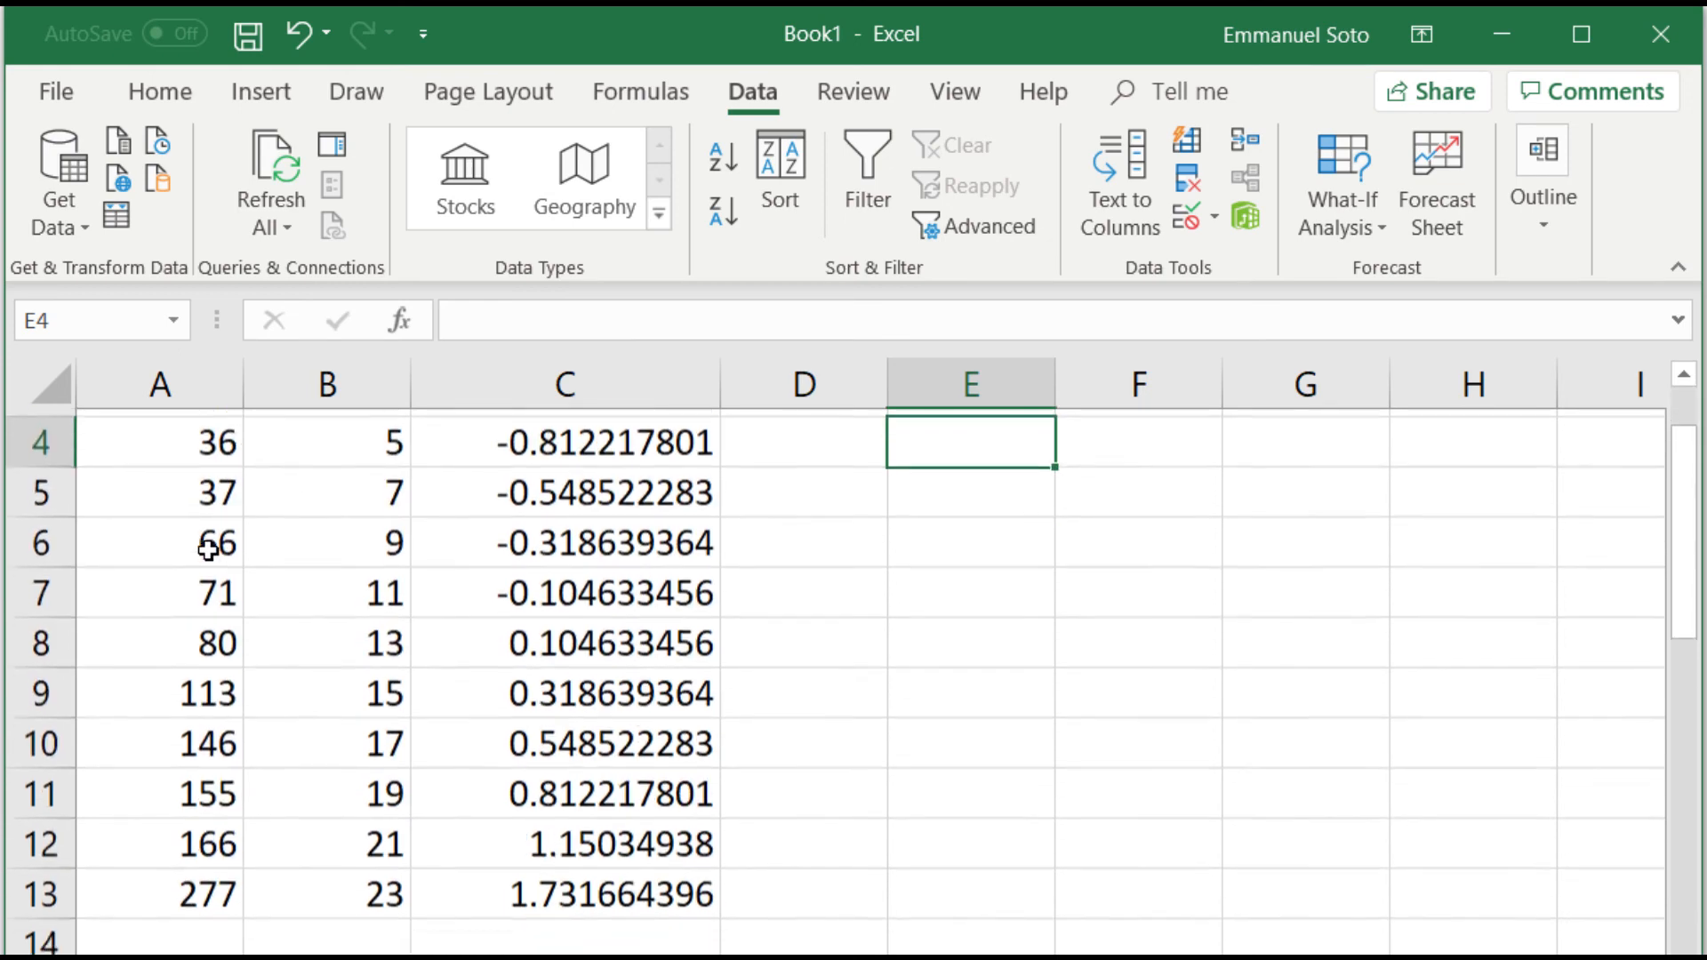
pyautogui.scroll(1, 203, 622)
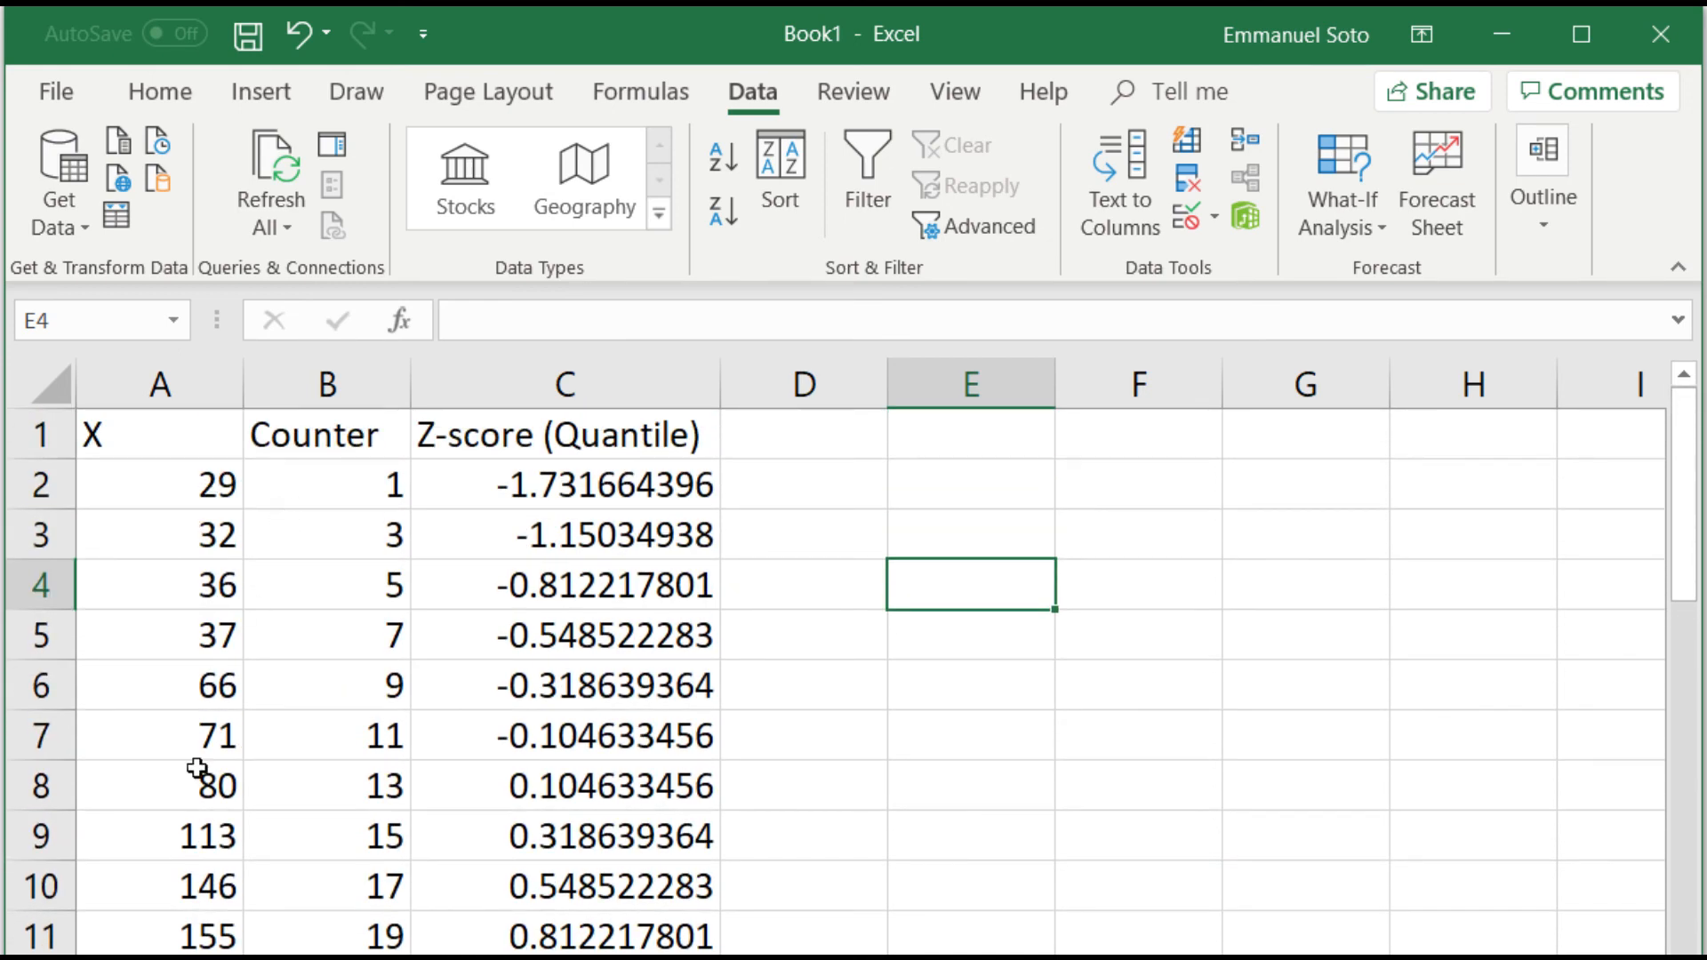
pyautogui.press('Up')
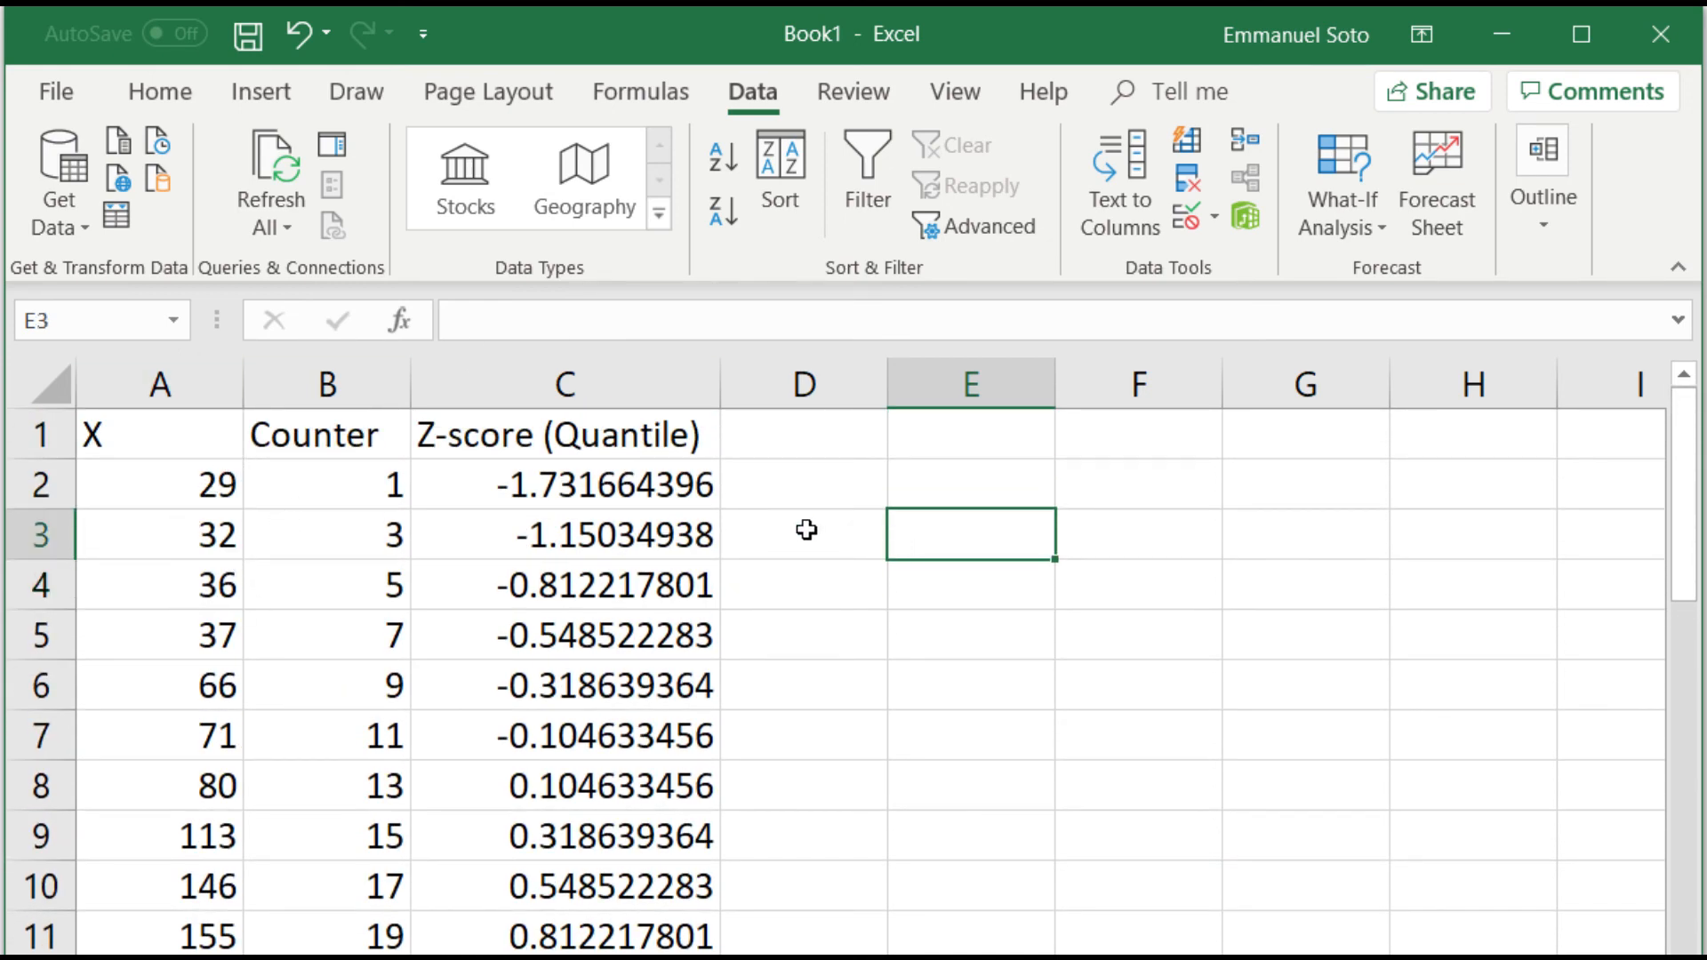
# Step: Insert an empty markers-only scatter chart and place it clear of the table, starting at column D
pyautogui.click(258, 102)
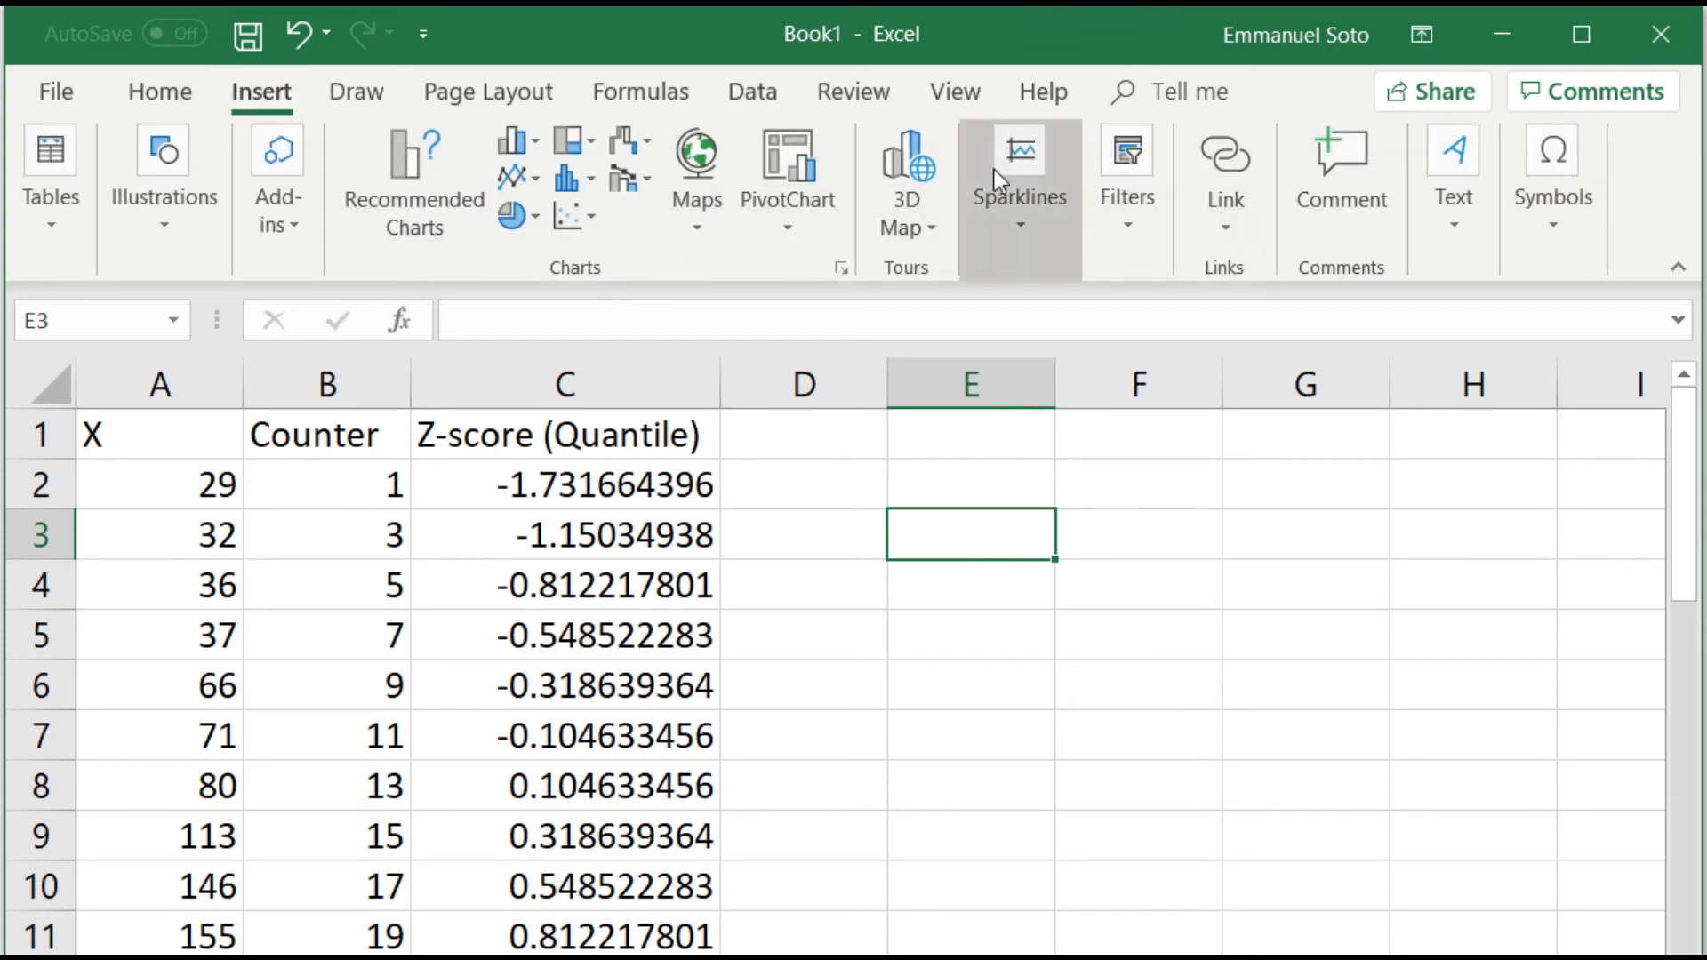
pyautogui.click(571, 227)
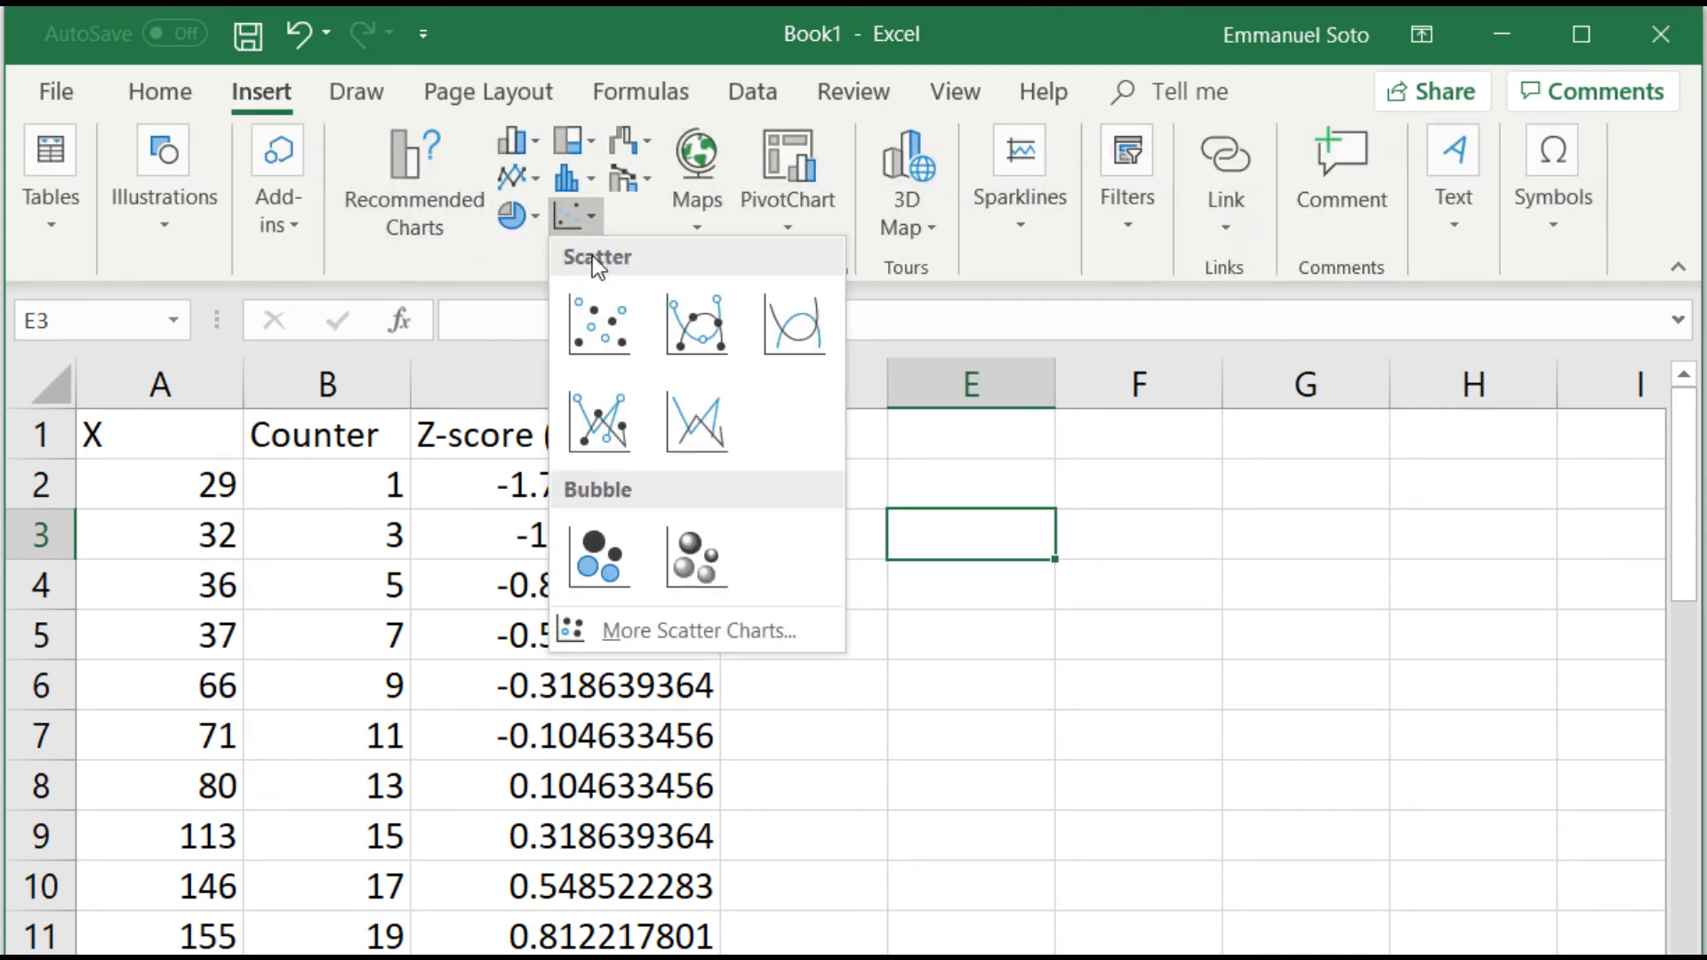
pyautogui.click(582, 317)
pyautogui.moveTo(755, 538); pyautogui.dragTo(1245, 510)
# Step: Plot the quantiles in C2:C13 as the chart's Y values against the sorted data in A2:A13 as X values
pyautogui.click(1338, 213)
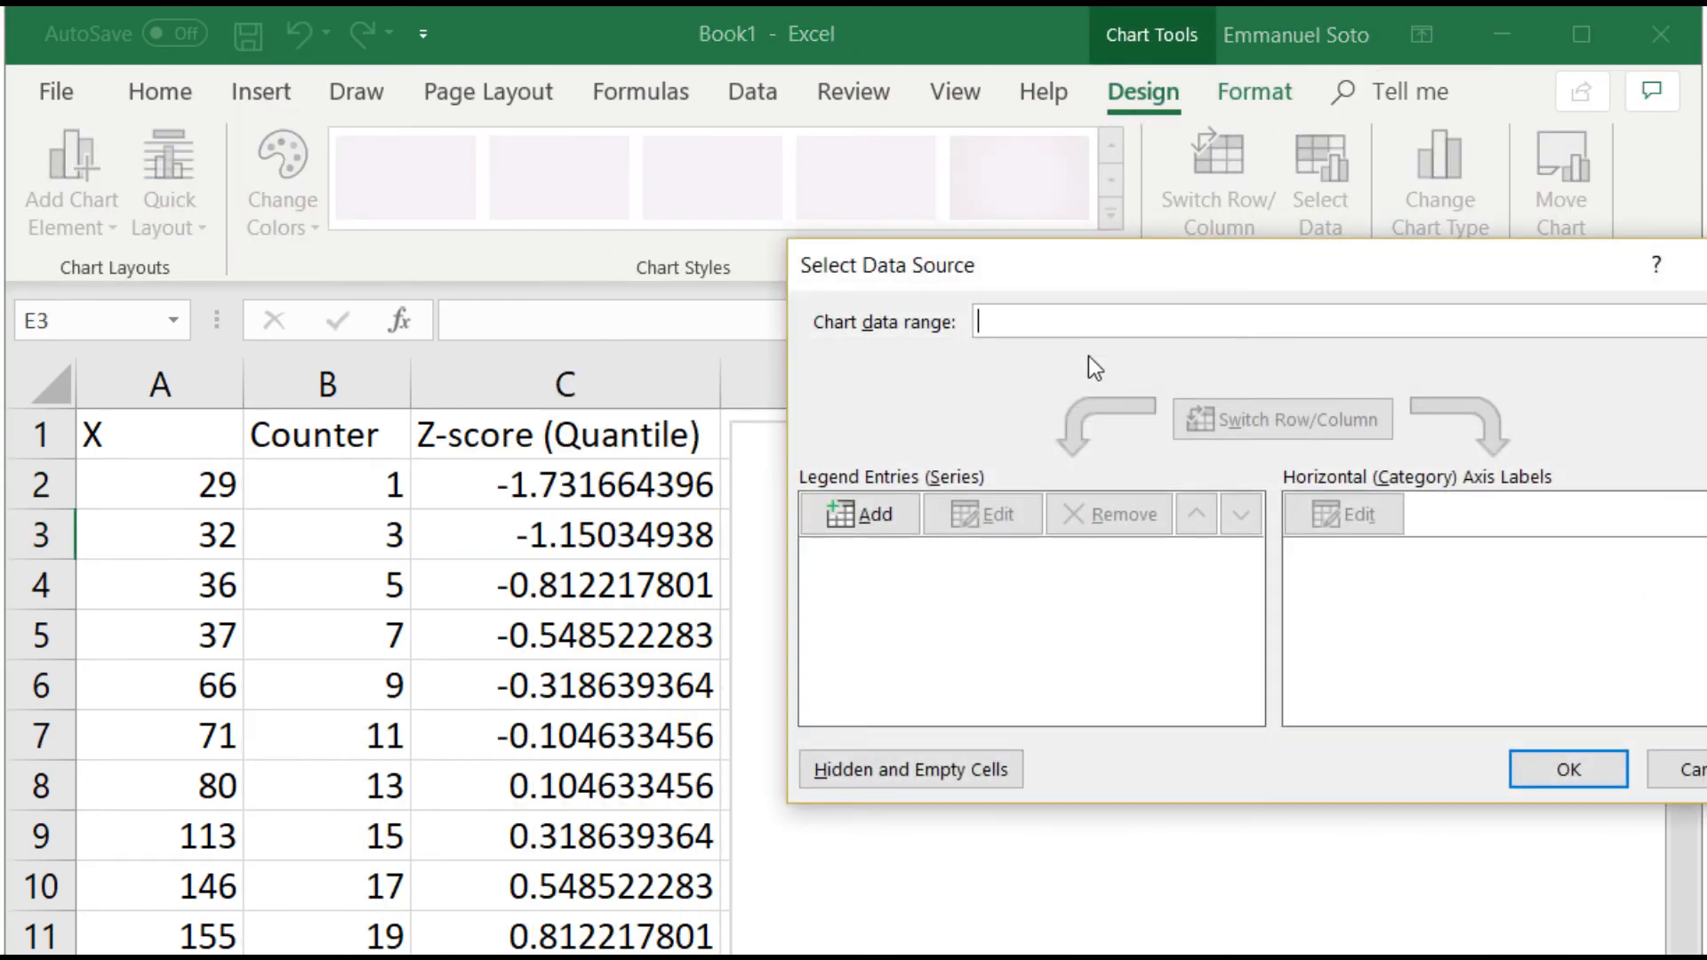
pyautogui.moveTo(469, 495); pyautogui.dragTo(543, 958)
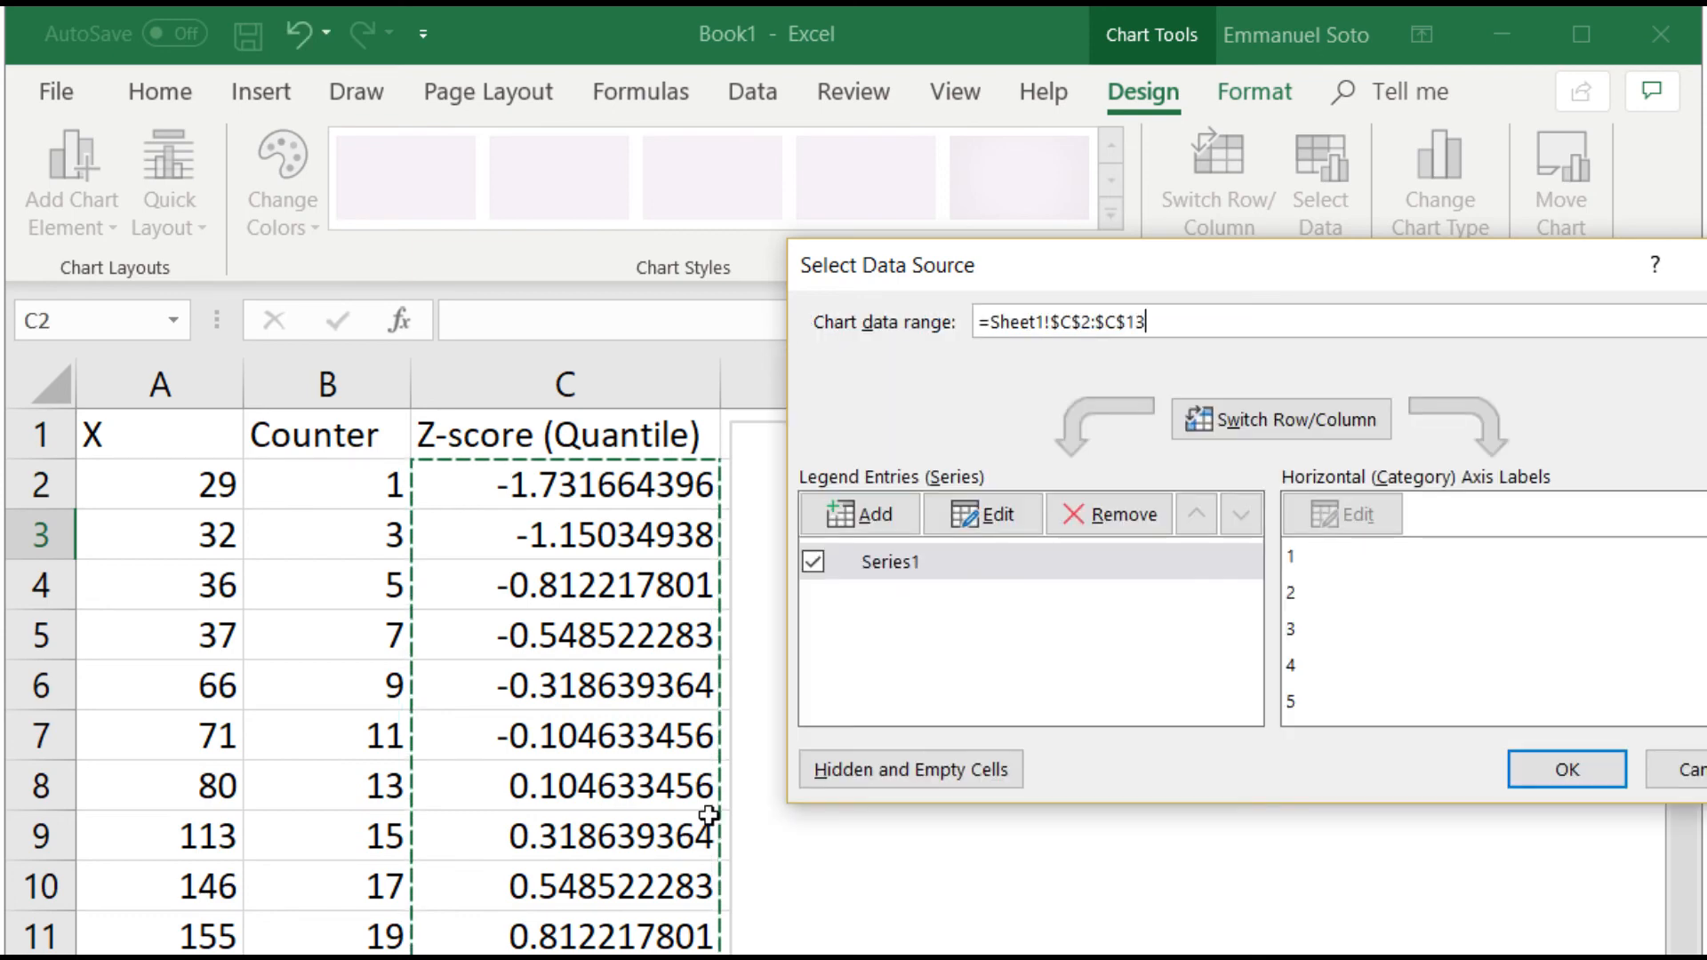
pyautogui.click(972, 525)
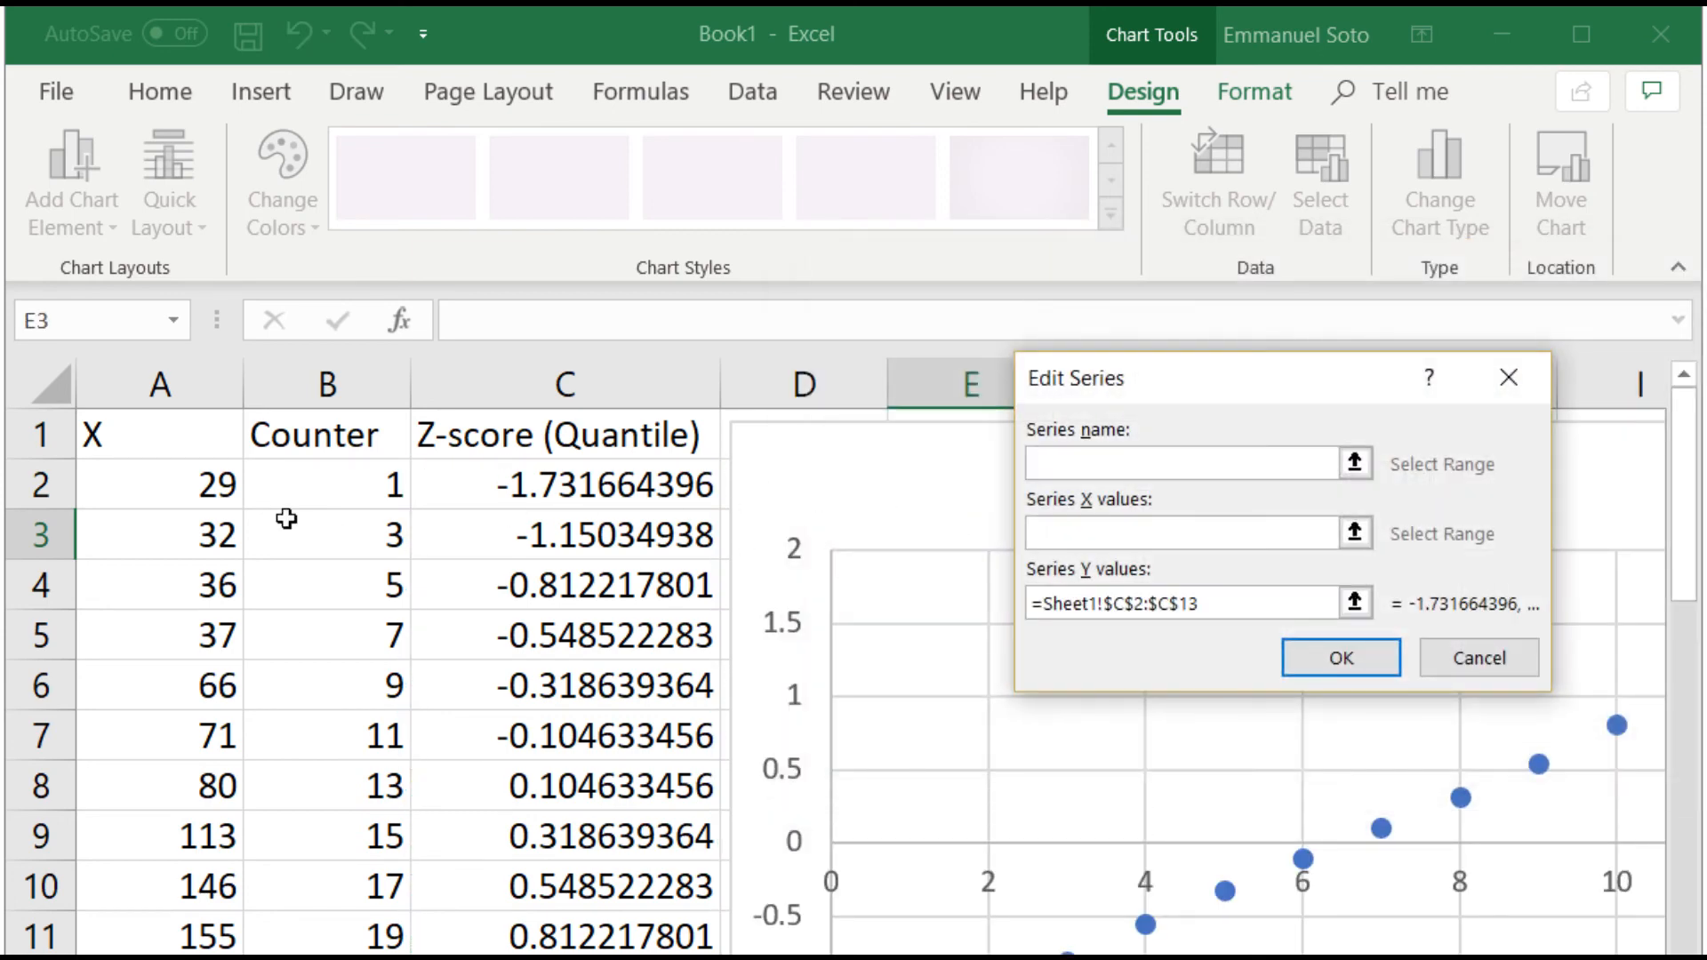
pyautogui.click(1124, 533)
pyautogui.moveTo(122, 477); pyautogui.dragTo(147, 957)
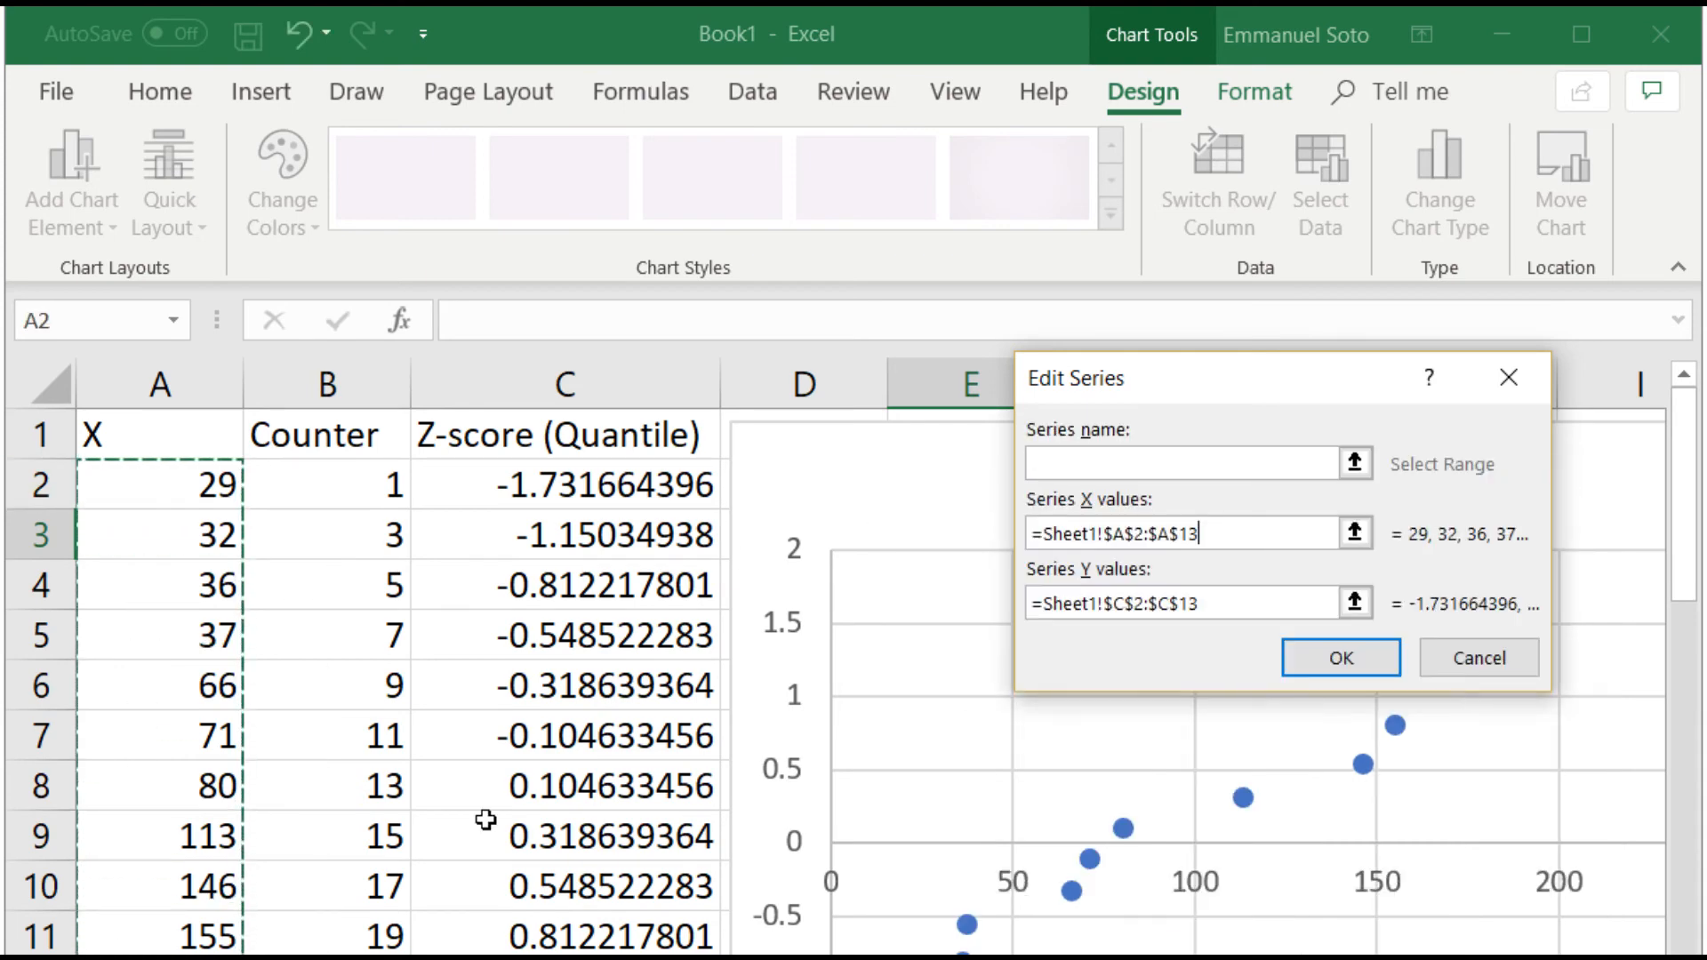
pyautogui.click(1330, 662)
pyautogui.click(1567, 769)
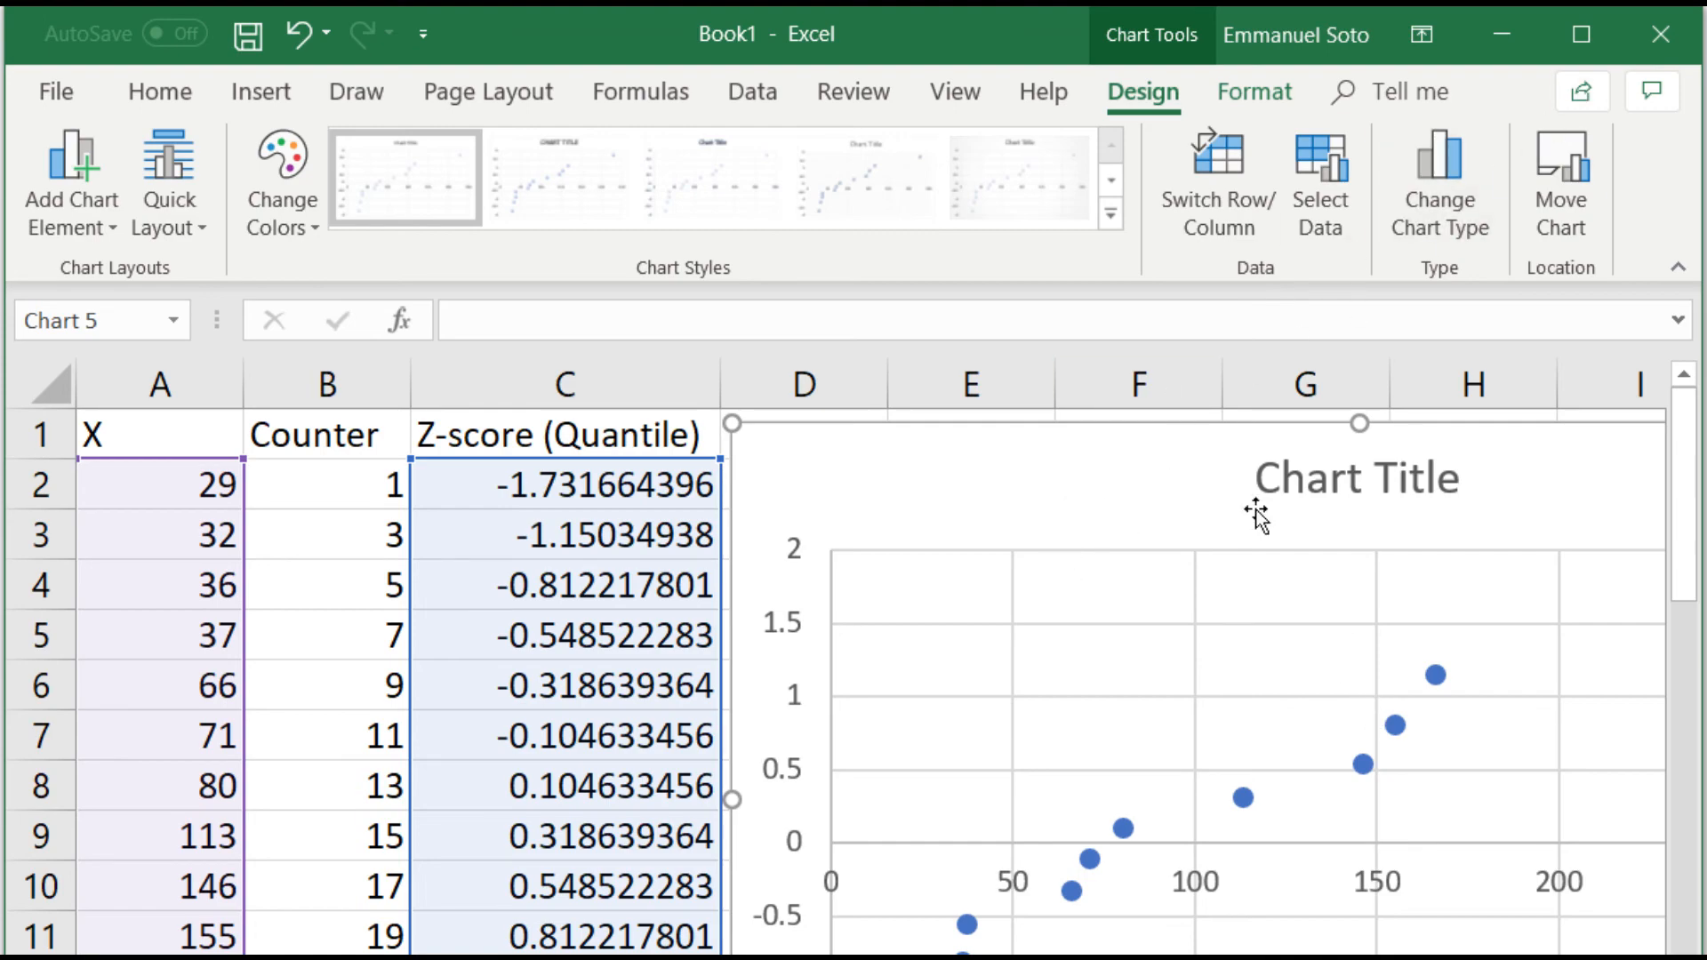
# Step: Move the scatter chart over columns B to H, just below the header row, so the whole plot is in view
pyautogui.moveTo(1105, 477); pyautogui.dragTo(792, 382)
pyautogui.moveTo(913, 41)
pyautogui.mouseDown()
pyautogui.moveTo(904, 118)
pyautogui.moveTo(890, 38)
pyautogui.mouseUp()
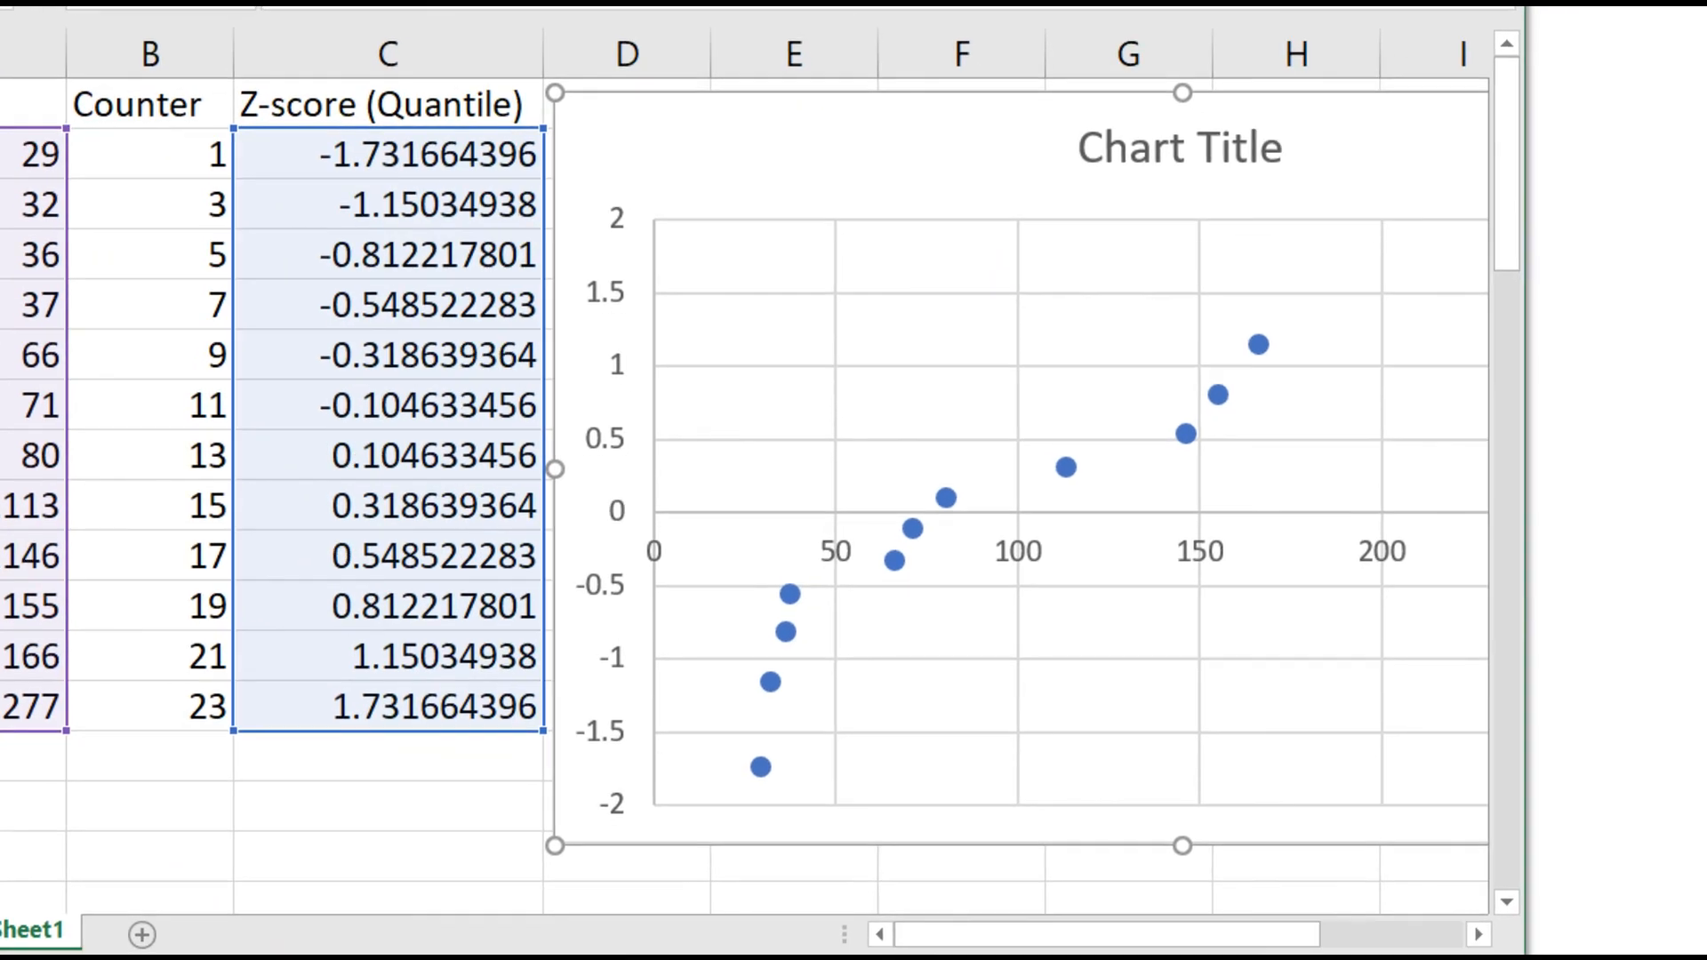
pyautogui.moveTo(819, 171); pyautogui.dragTo(402, 184)
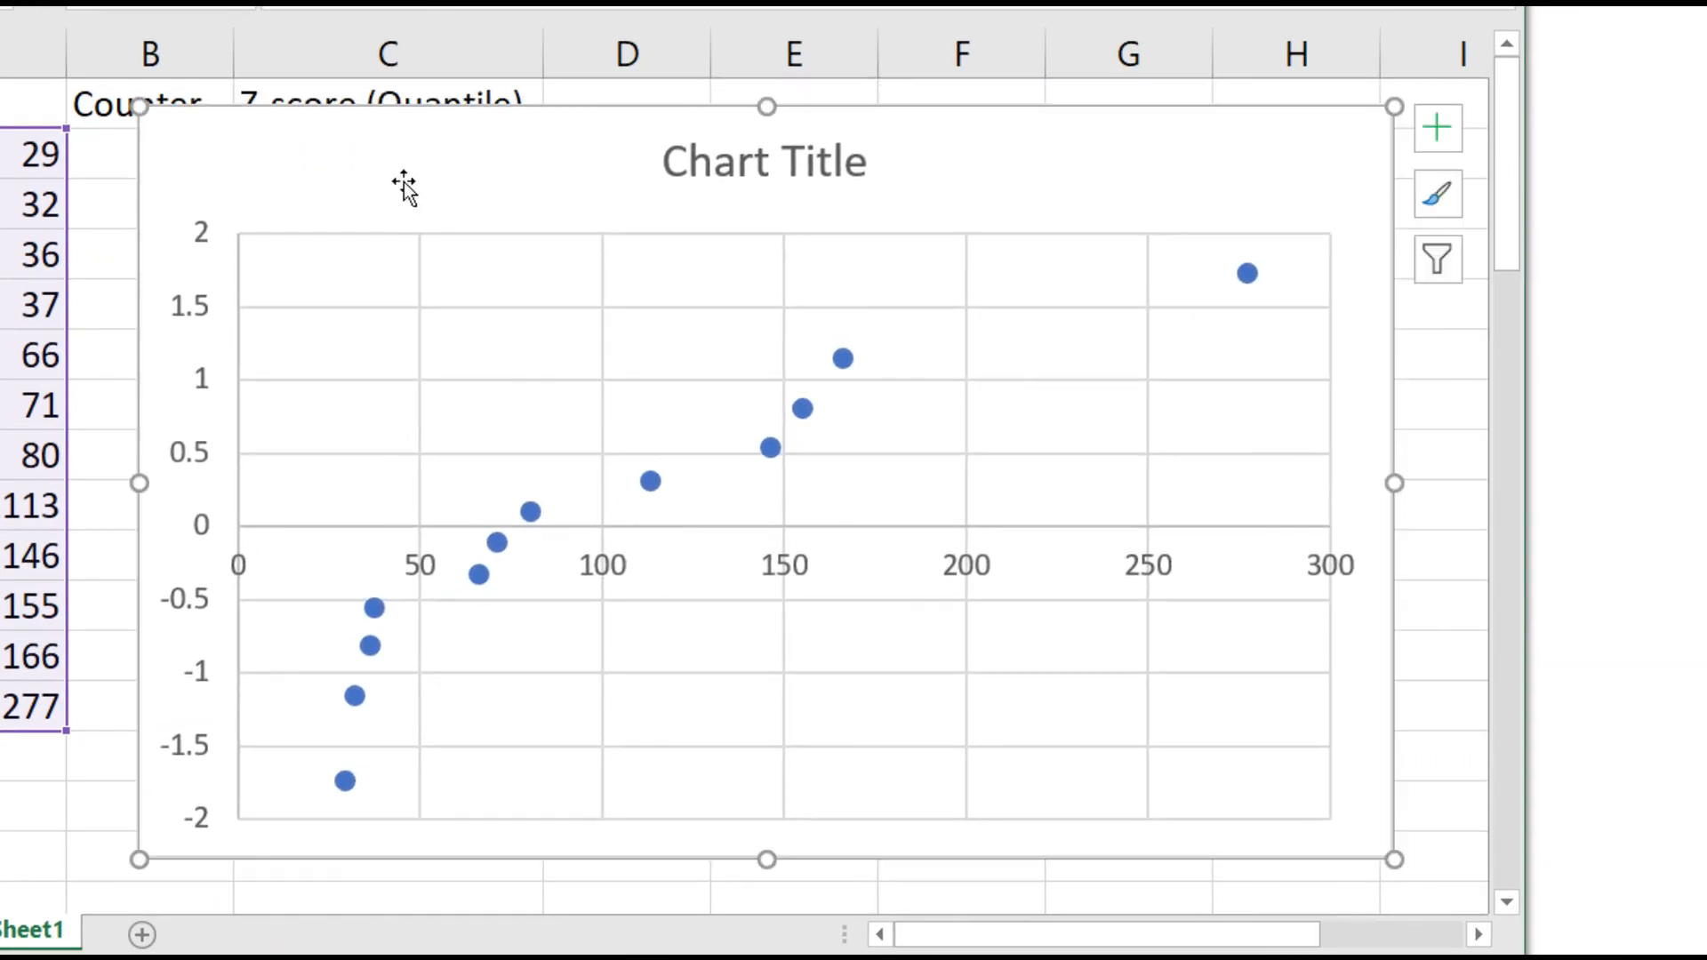
pyautogui.moveTo(593, 174); pyautogui.dragTo(541, 188)
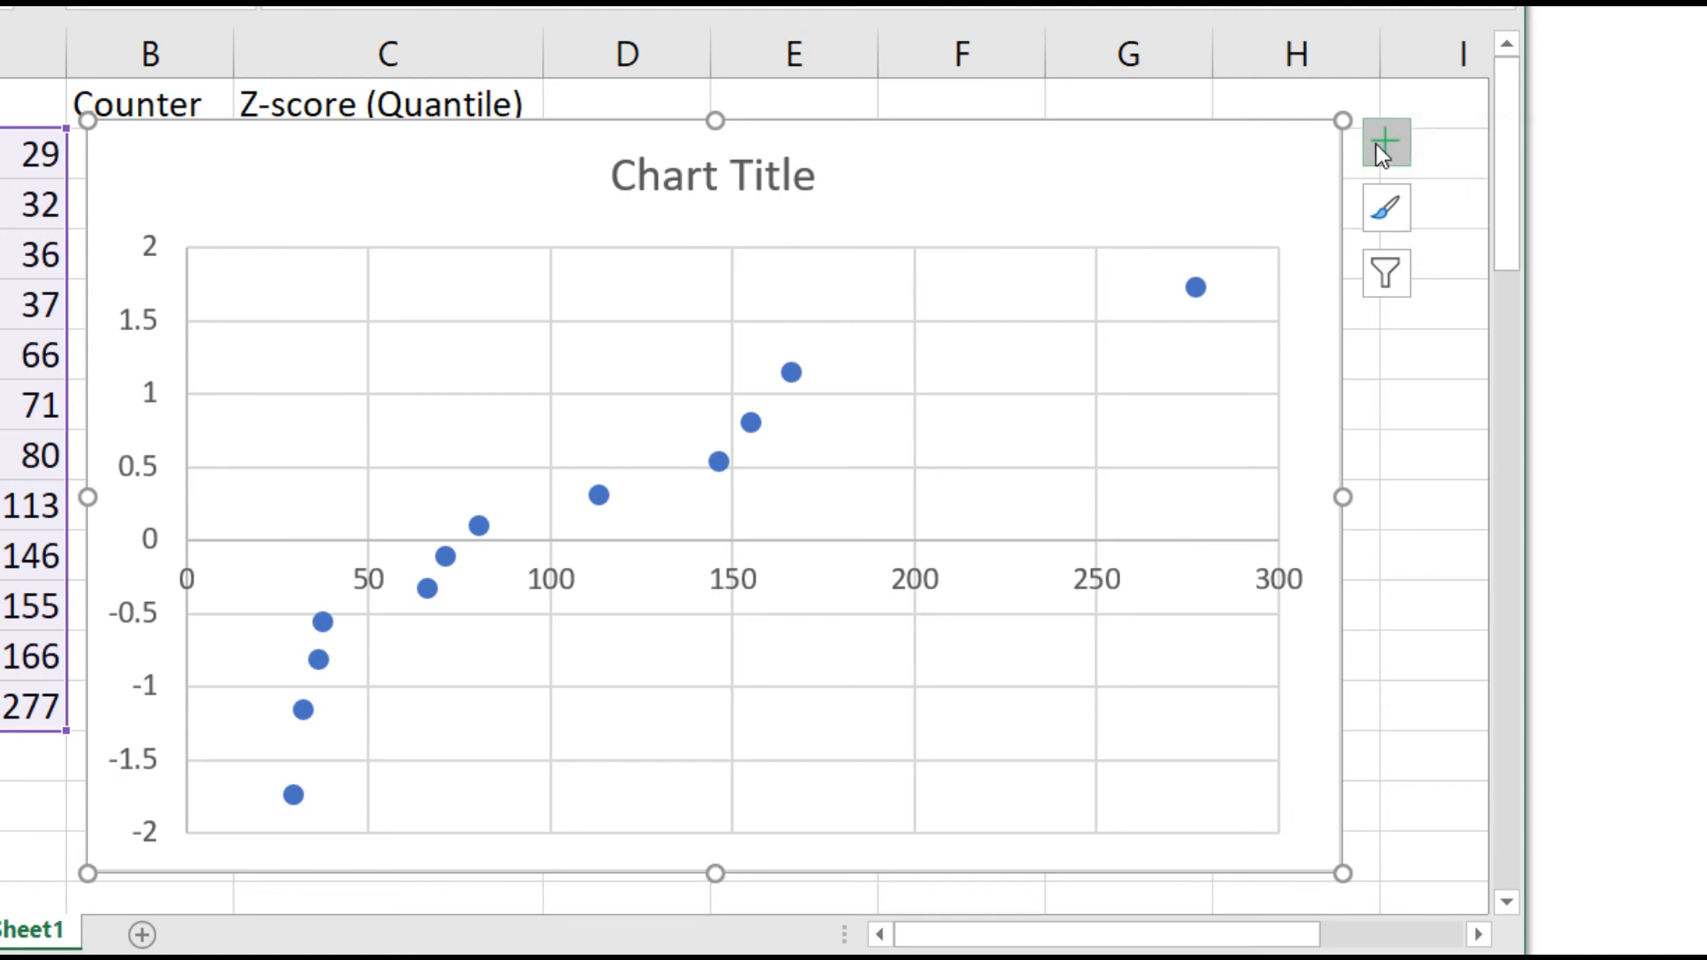
# Step: Add a linear trendline to the scatter chart and display its R-squared value on the chart
pyautogui.click(1380, 144)
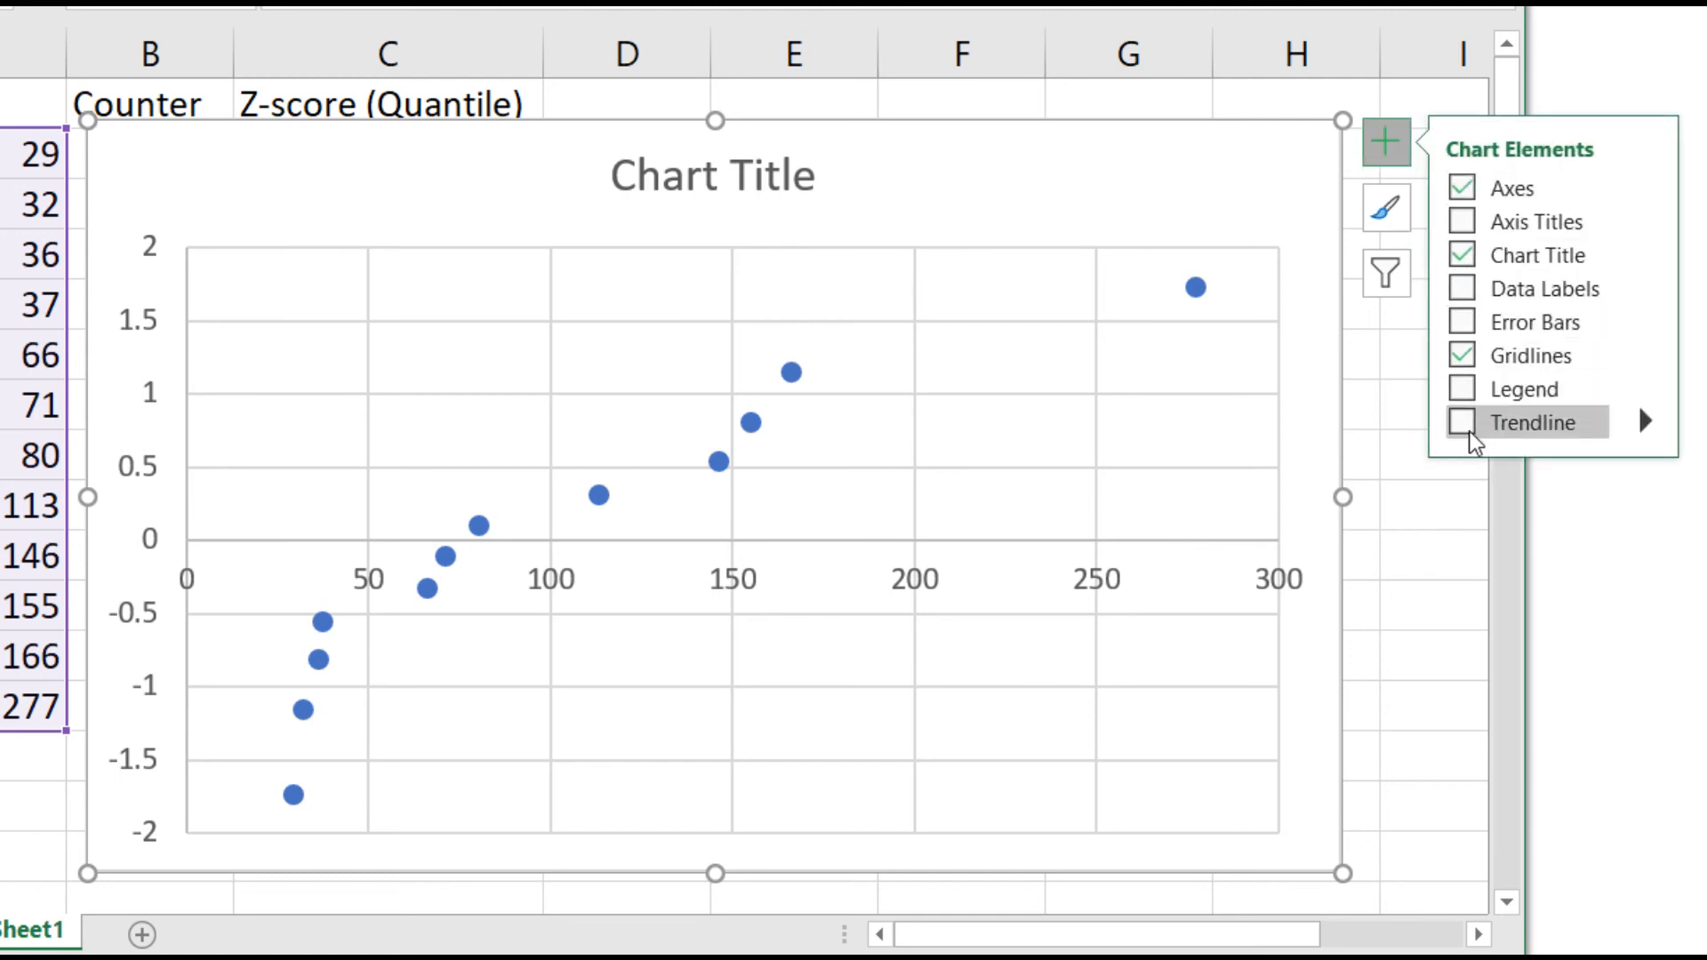
pyautogui.click(1501, 427)
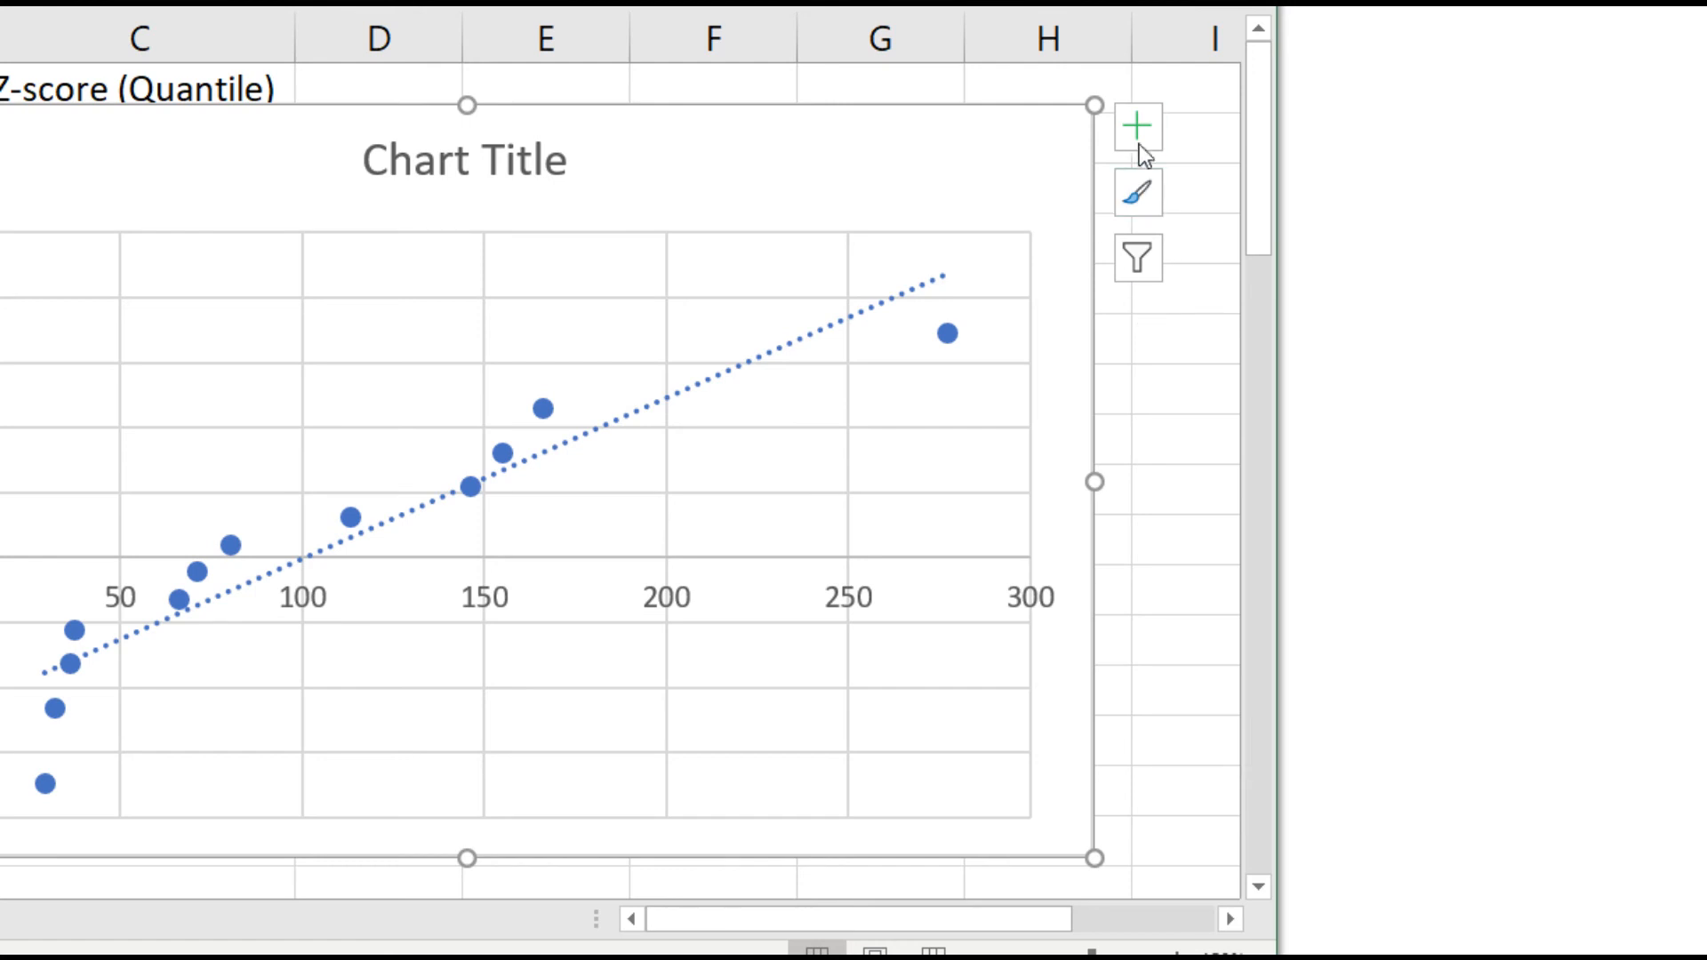
pyautogui.click(1141, 133)
pyautogui.click(1395, 410)
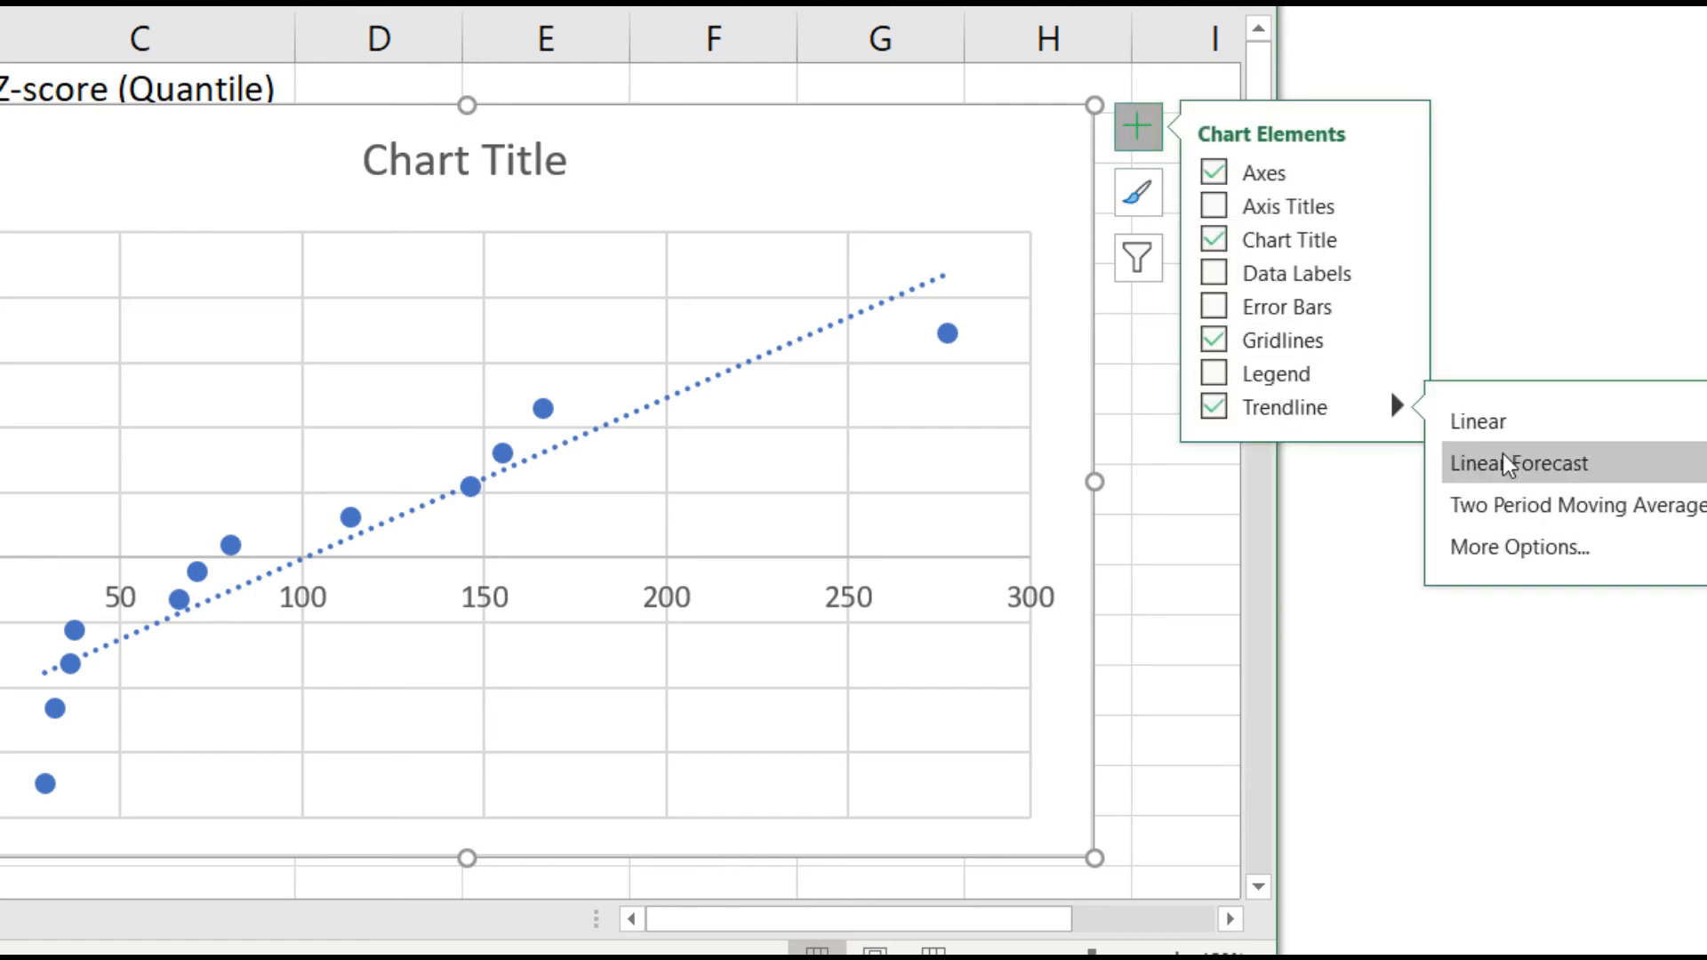
pyautogui.click(1512, 551)
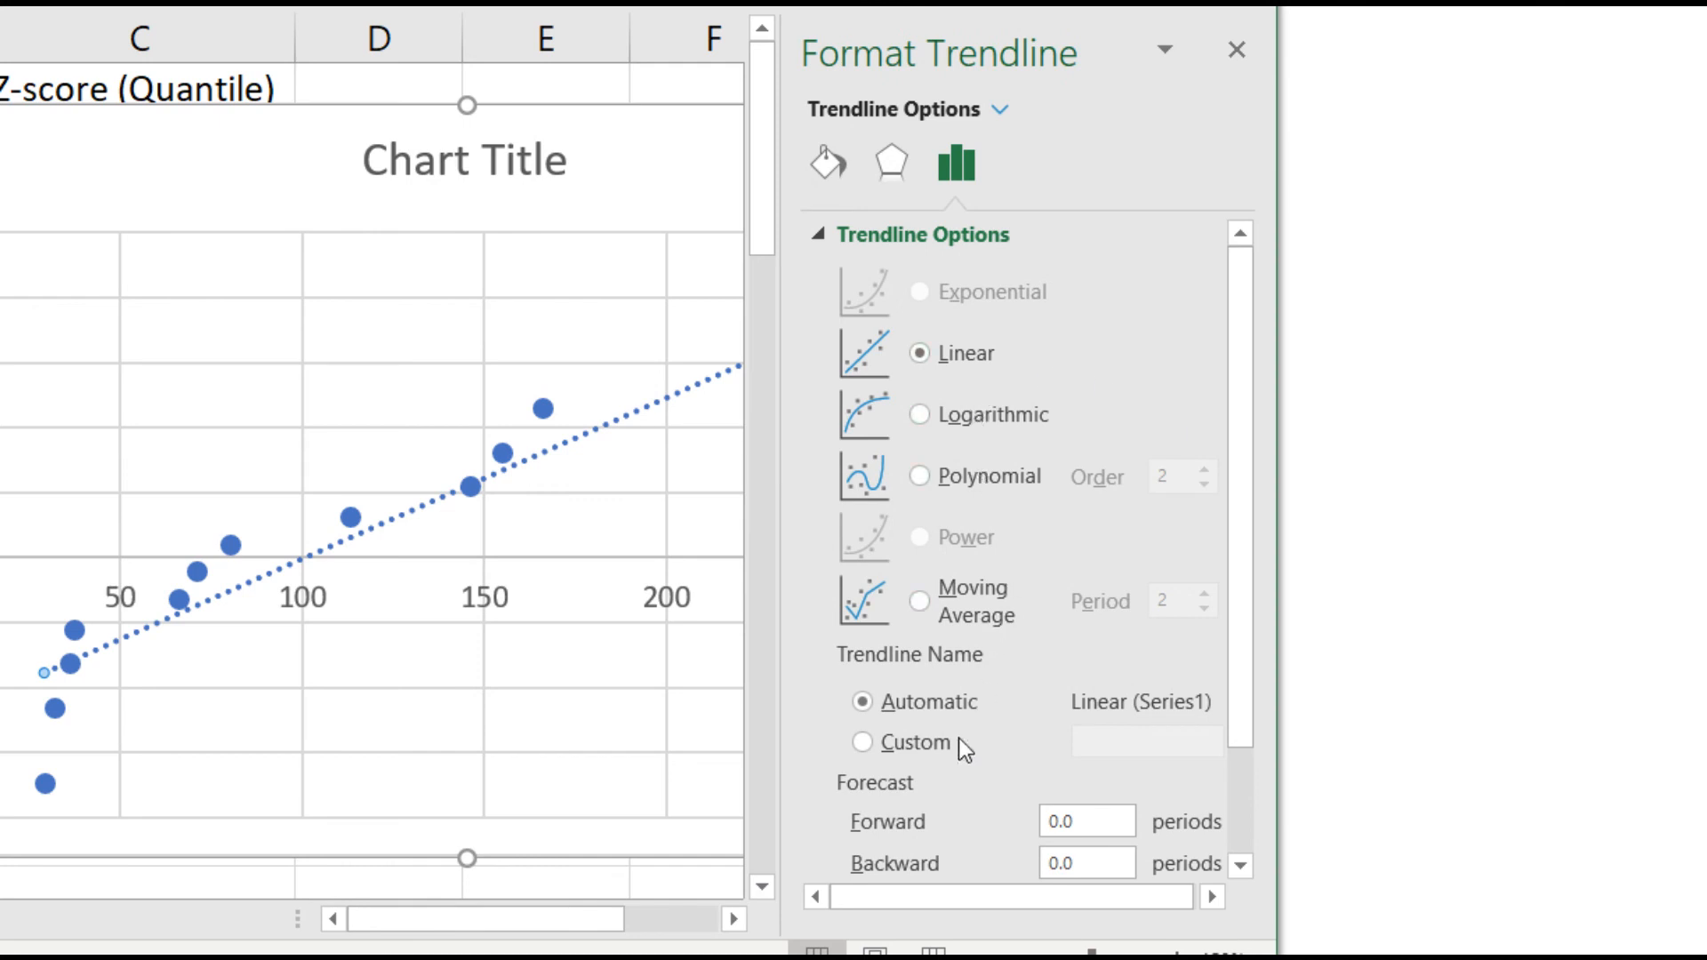
pyautogui.scroll(-2, 1019, 627)
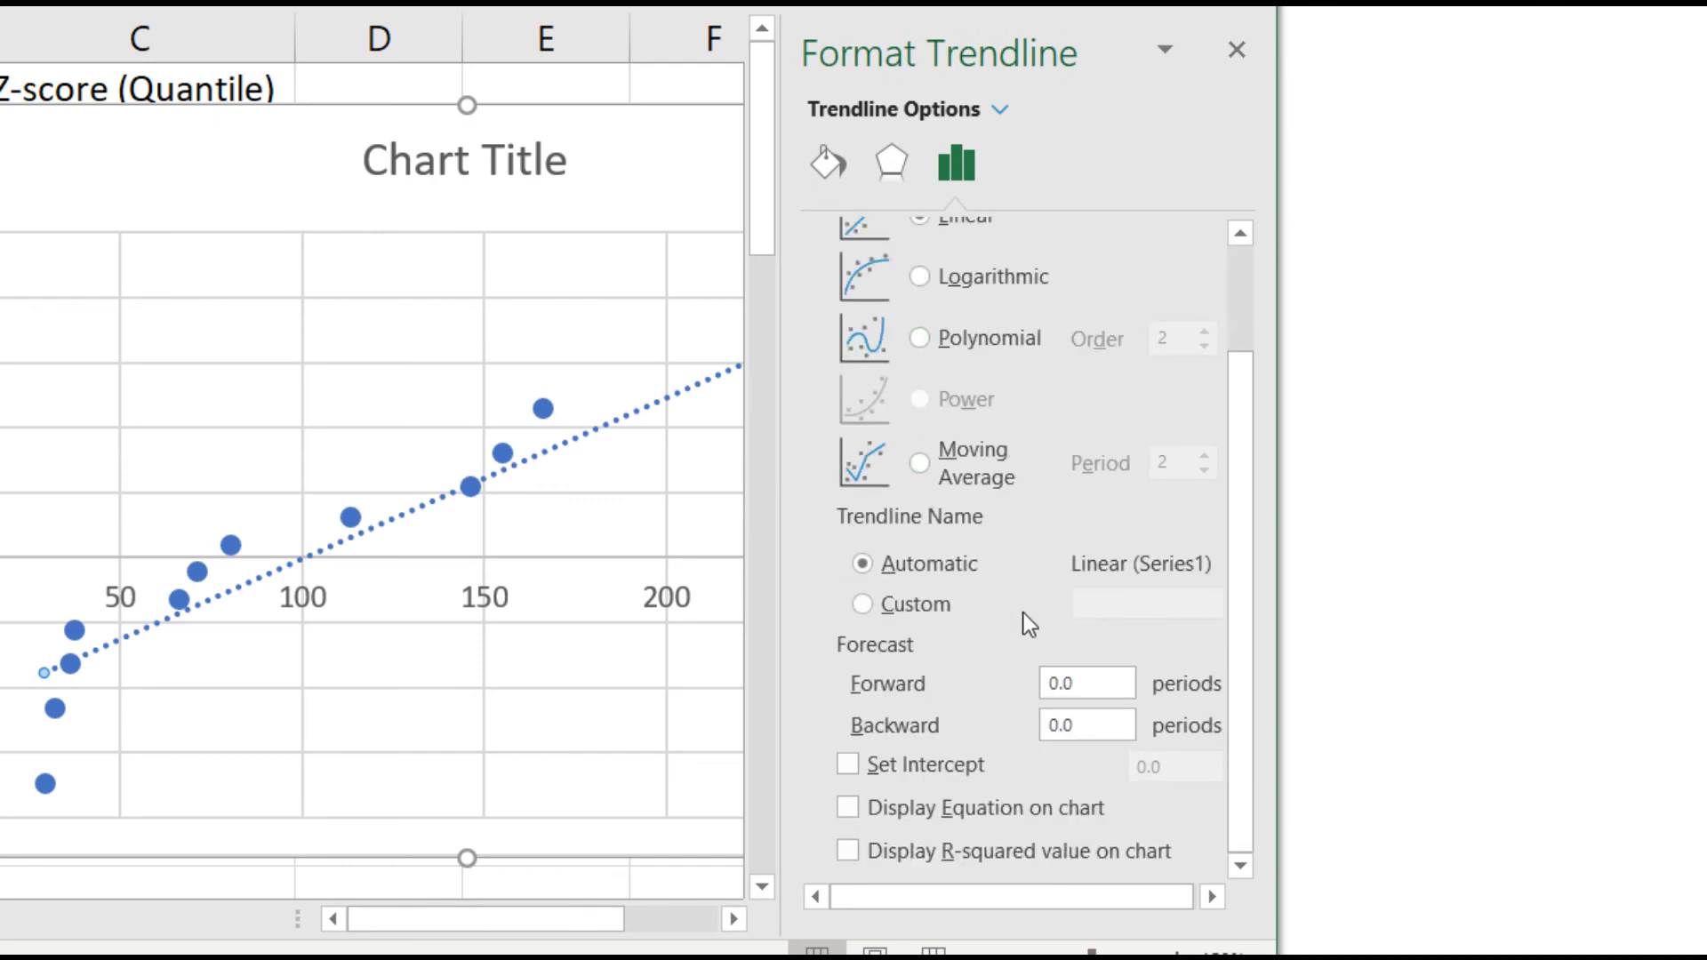
pyautogui.click(850, 854)
pyautogui.click(1237, 52)
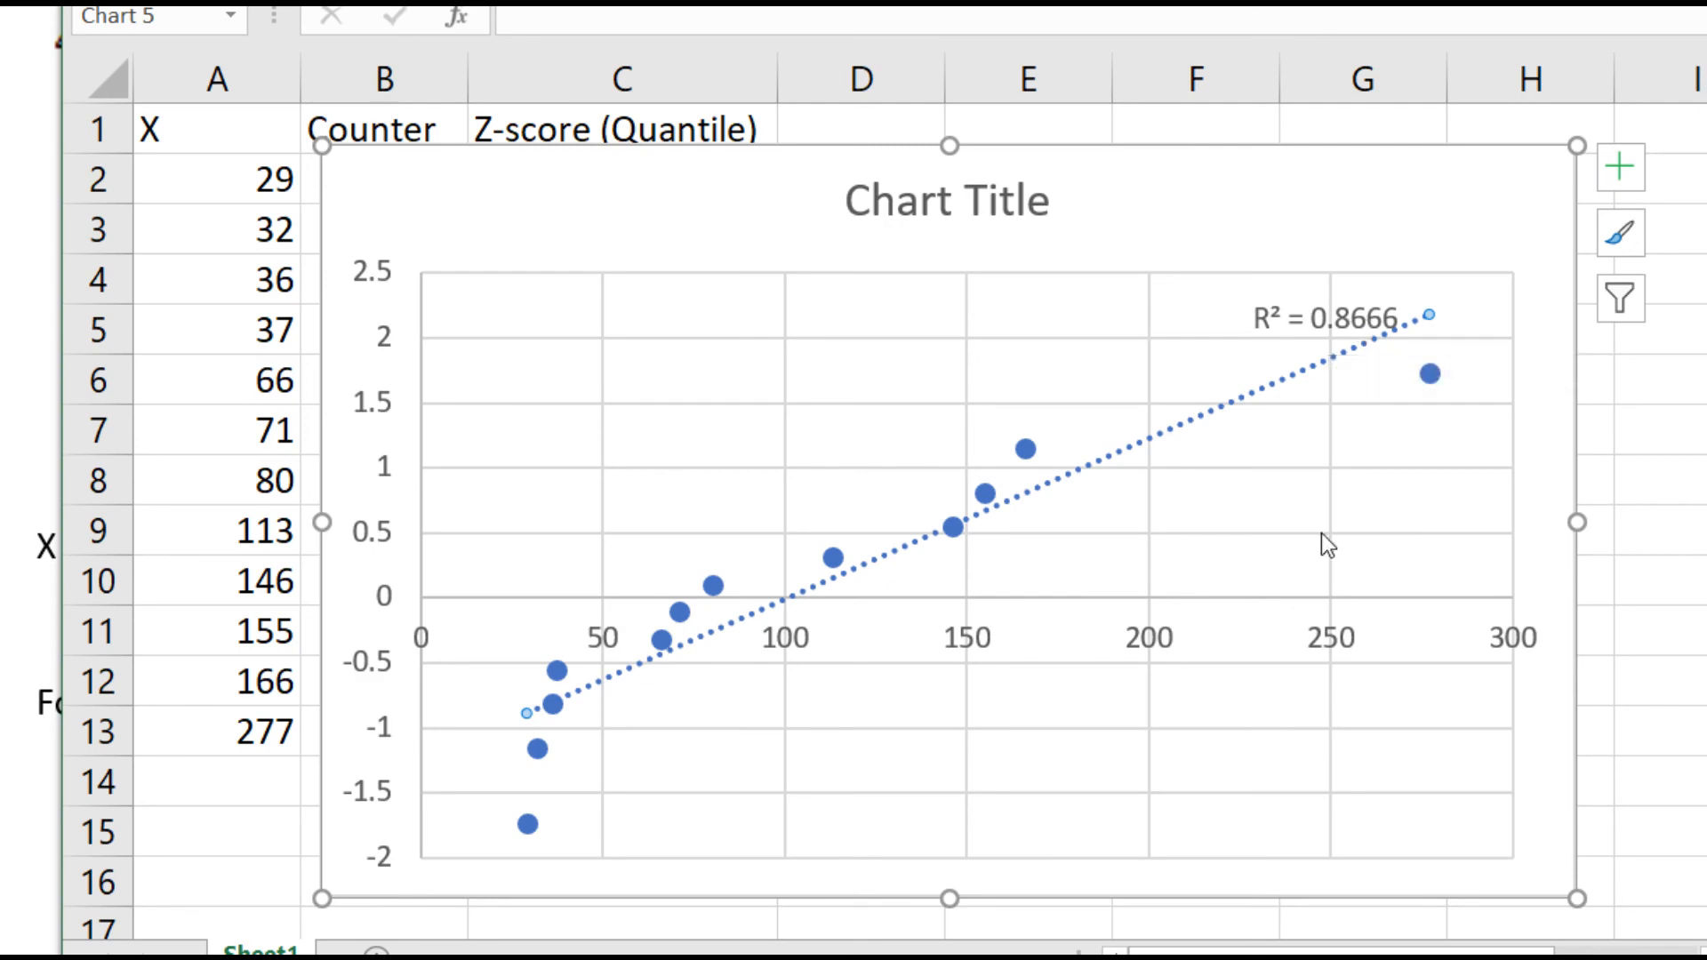
# Step: Calculate the correlation coefficient R in cell B18, below the chart, with the formula =SQRT(0.8666)
pyautogui.scroll(-1, 1323, 545)
pyautogui.scroll(1, 1322, 530)
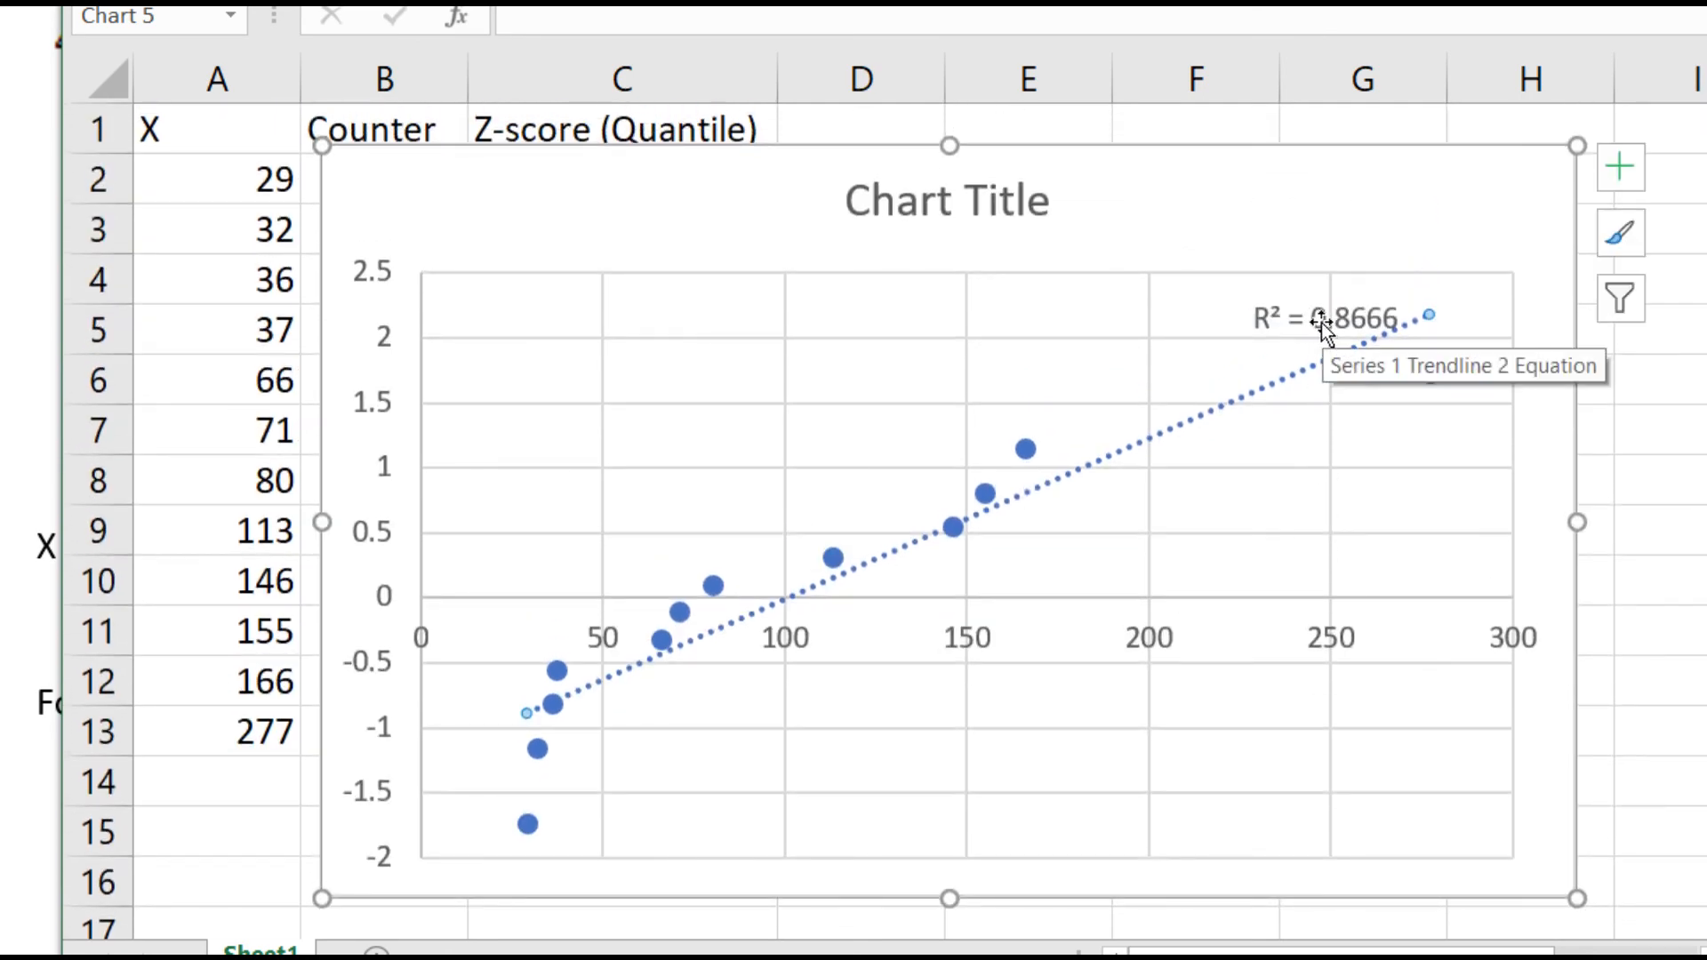
pyautogui.scroll(-1, 1325, 320)
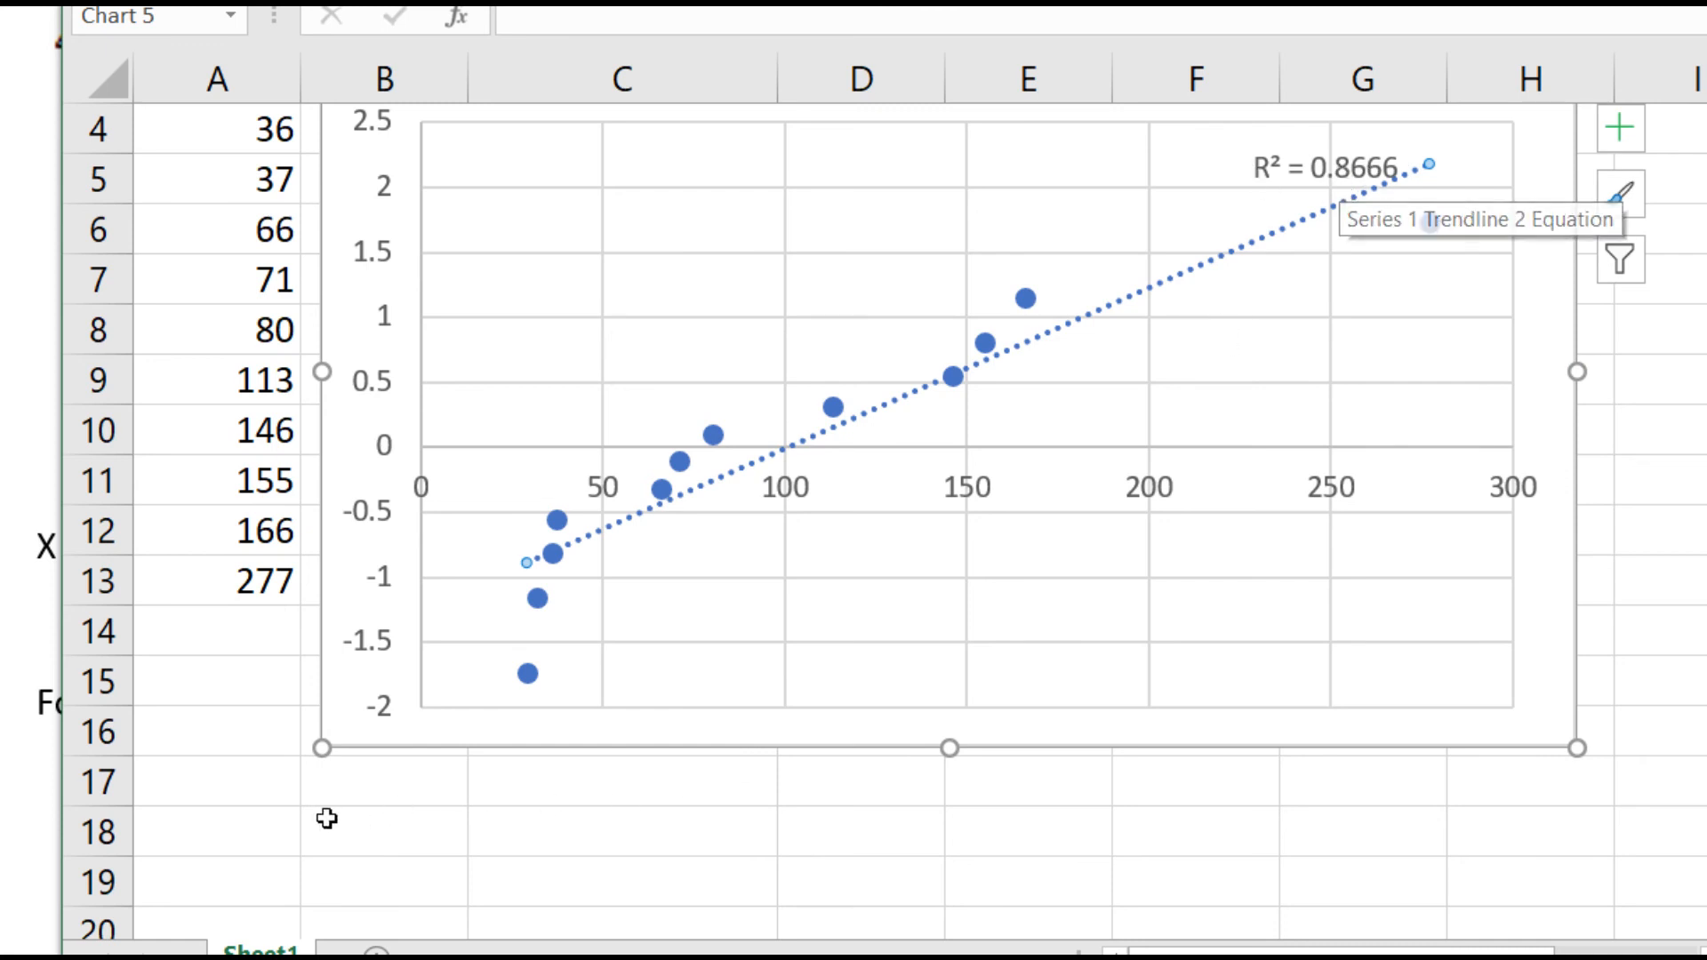
pyautogui.click(402, 812)
pyautogui.write('R=')
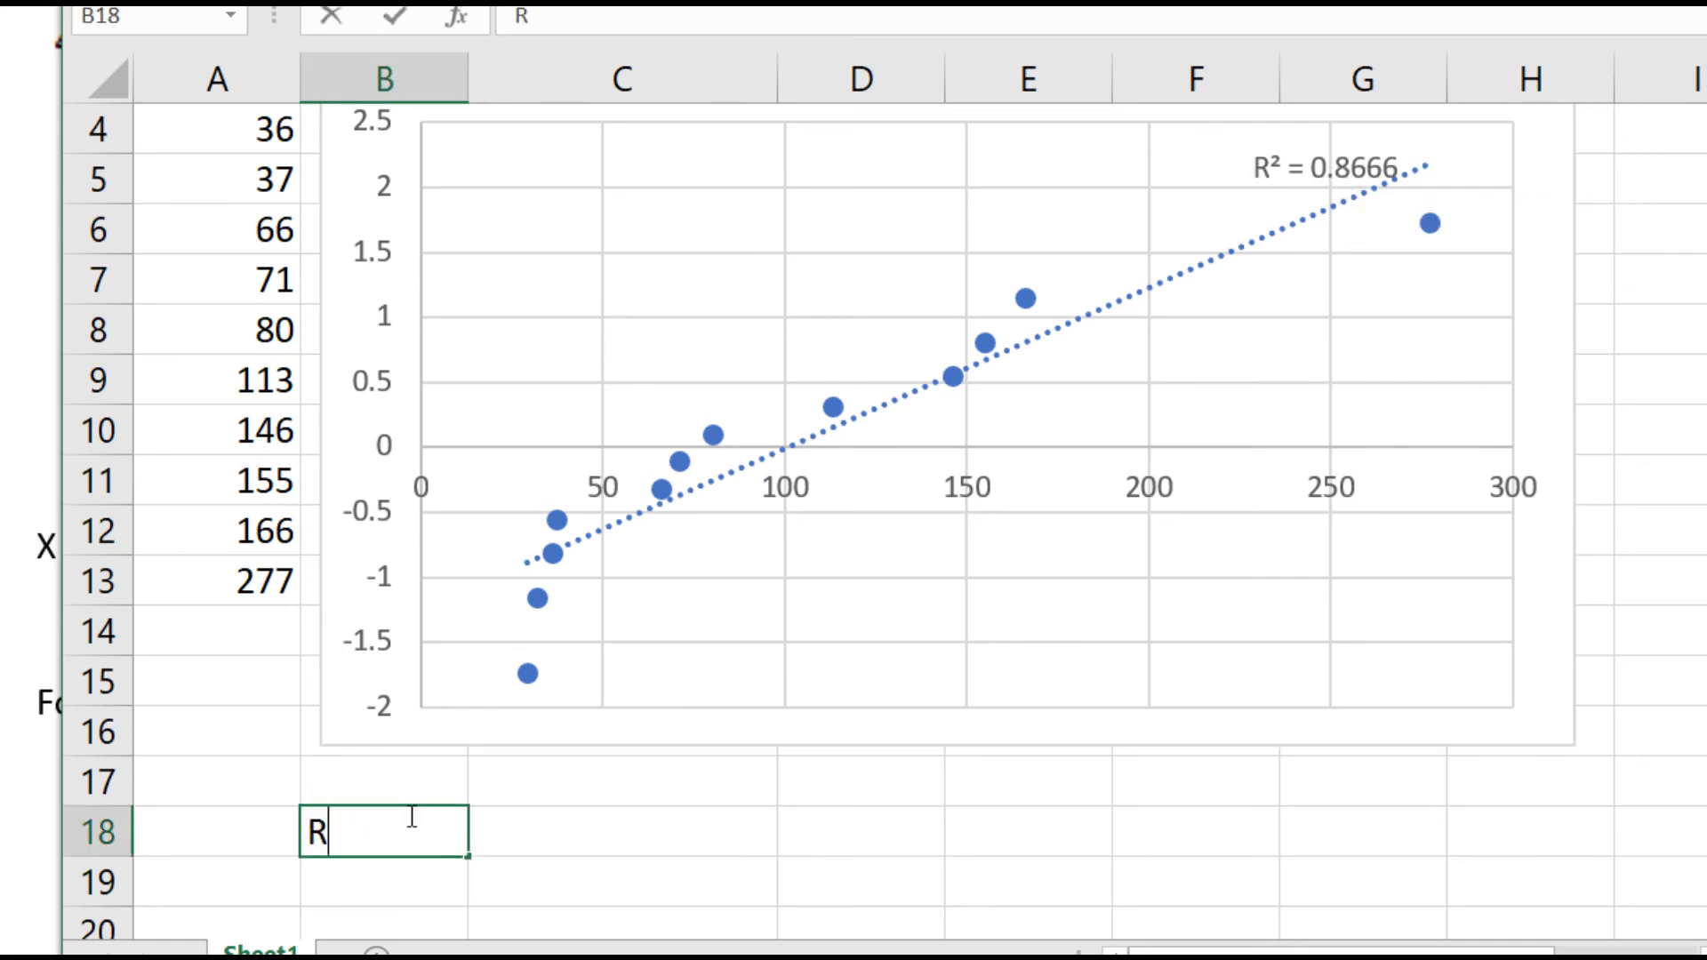
pyautogui.press('BackSpace')
pyautogui.press('BackSpace')
pyautogui.write('=sqrt(')
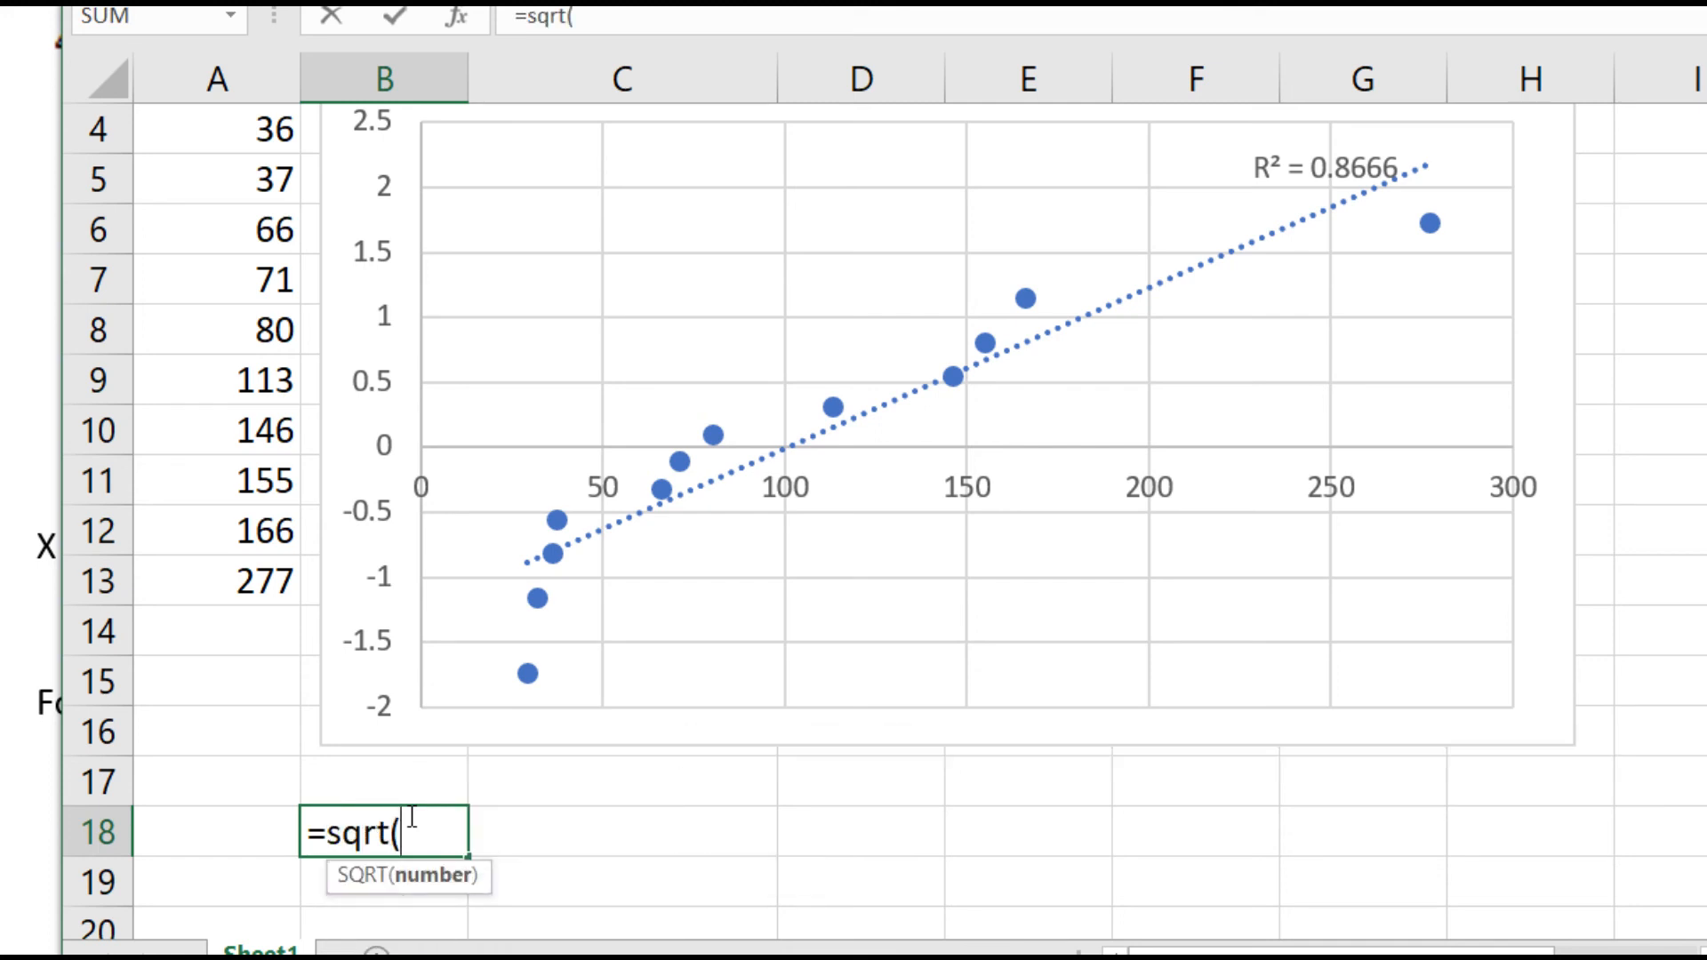
pyautogui.write('0.8666)')
pyautogui.press('Return')
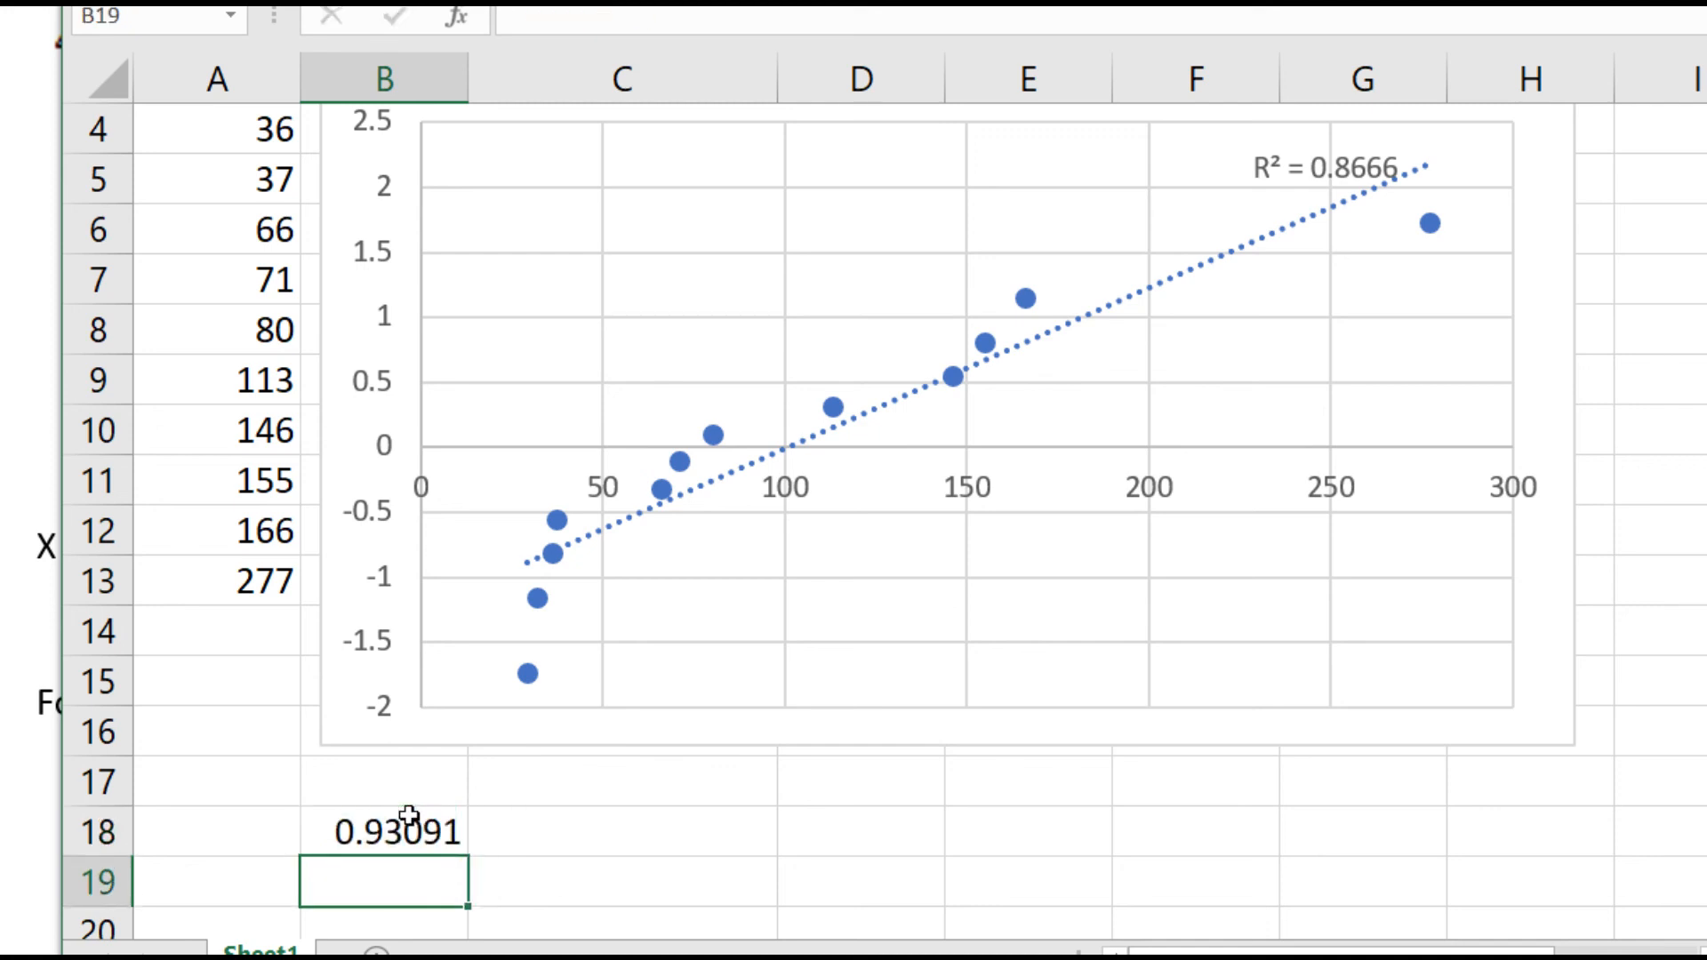
pyautogui.click(428, 815)
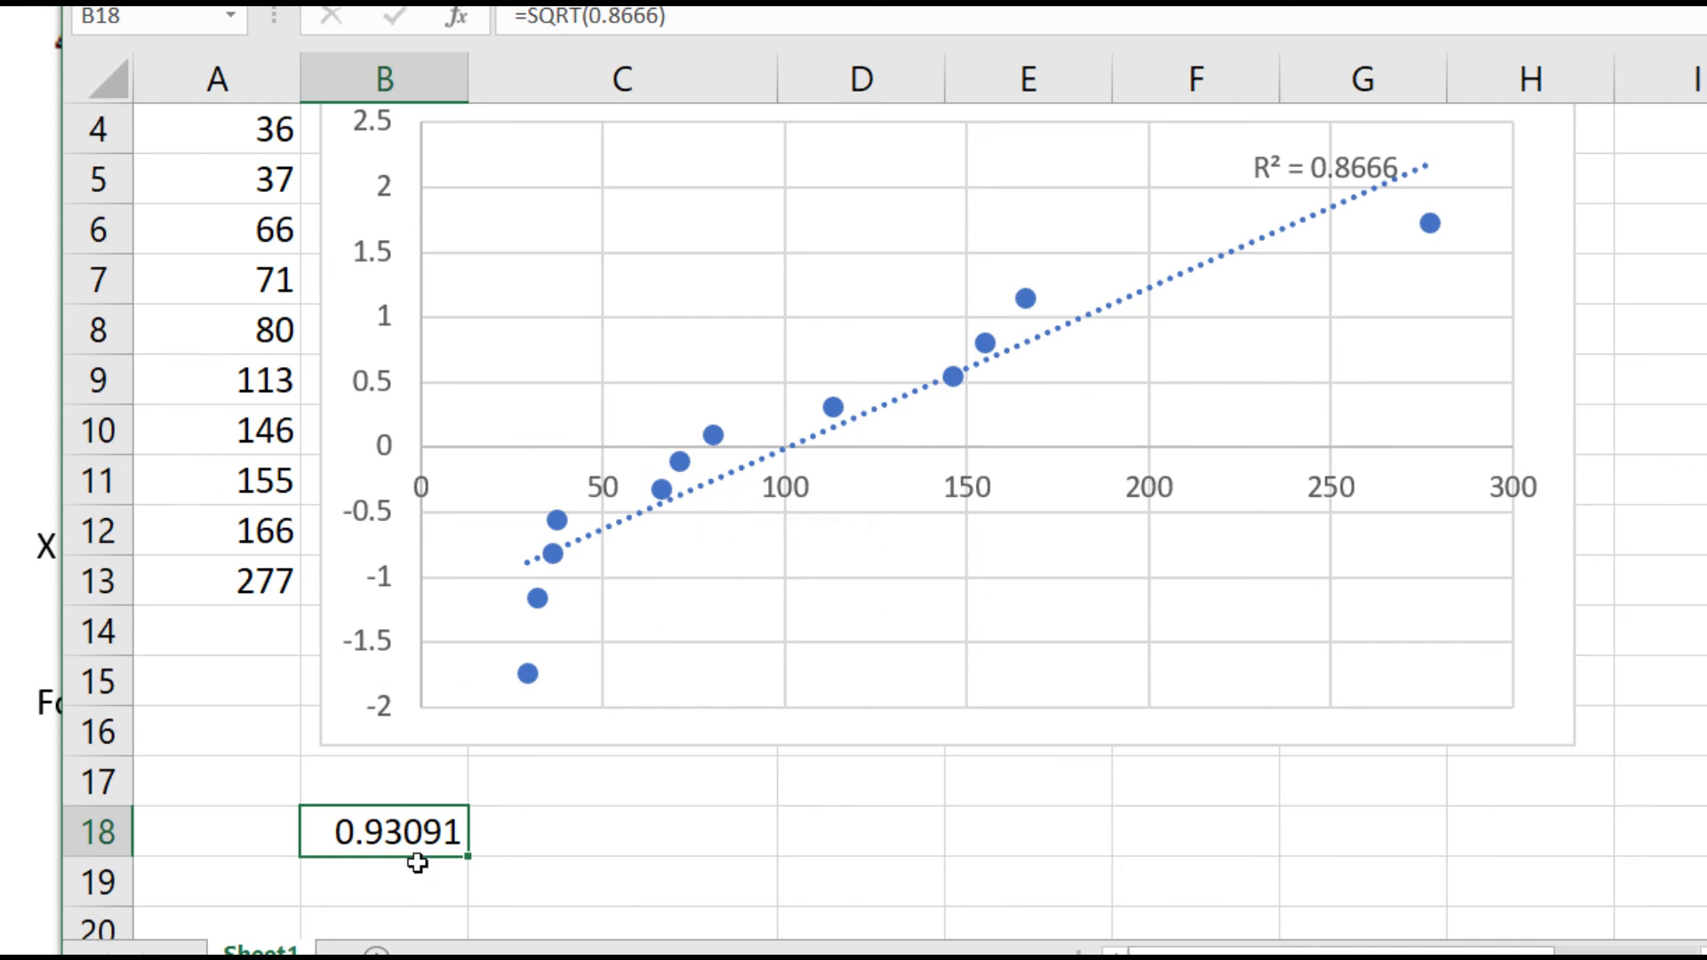
pyautogui.click(552, 831)
pyautogui.click(398, 849)
pyautogui.click(550, 828)
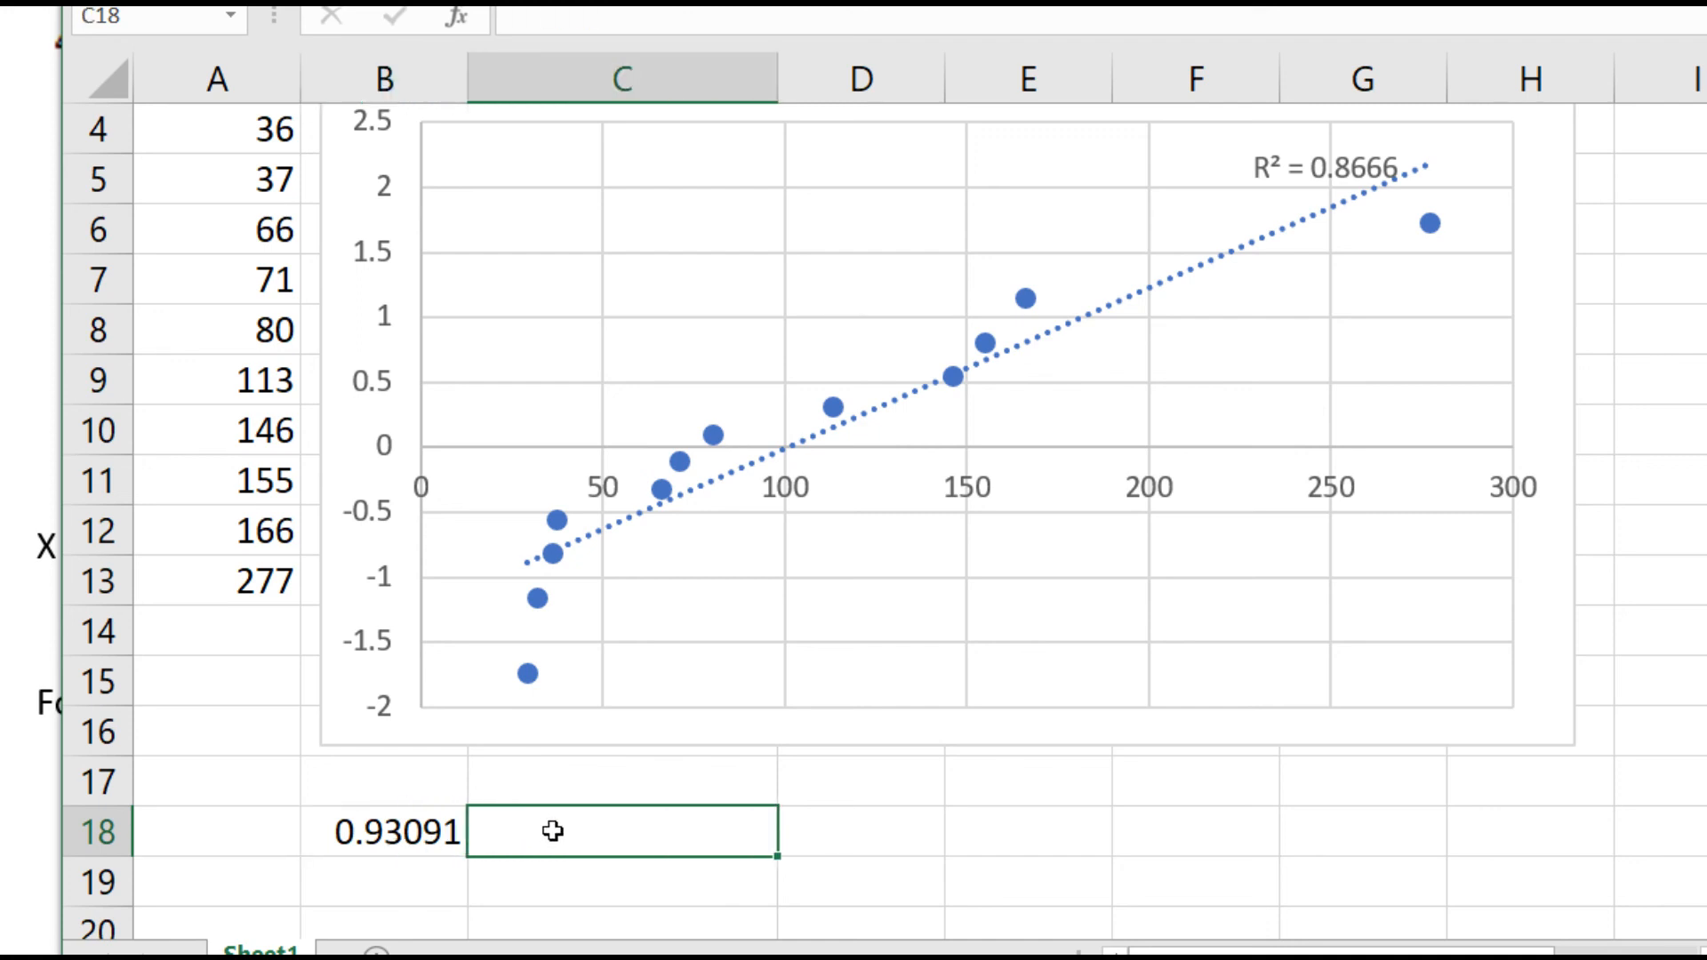
pyautogui.click(428, 830)
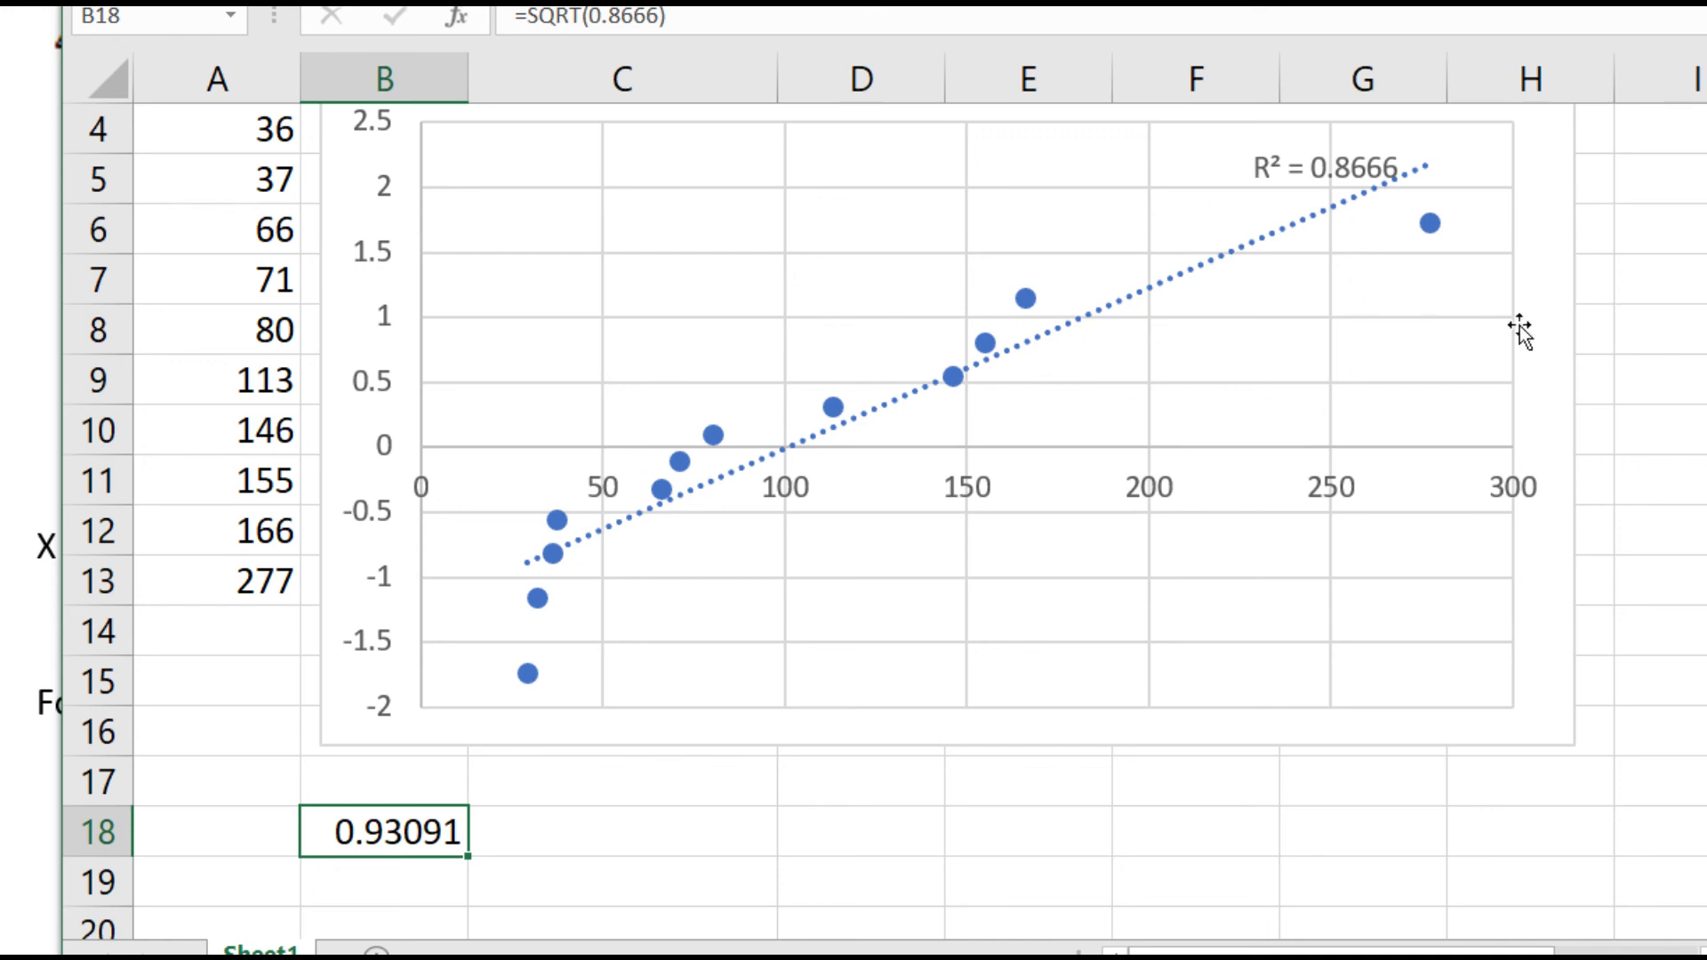
# Step: Delete the scatter chart with its trendline that covers the counter and quantile columns
pyautogui.scroll(1, 1517, 332)
pyautogui.click(714, 238)
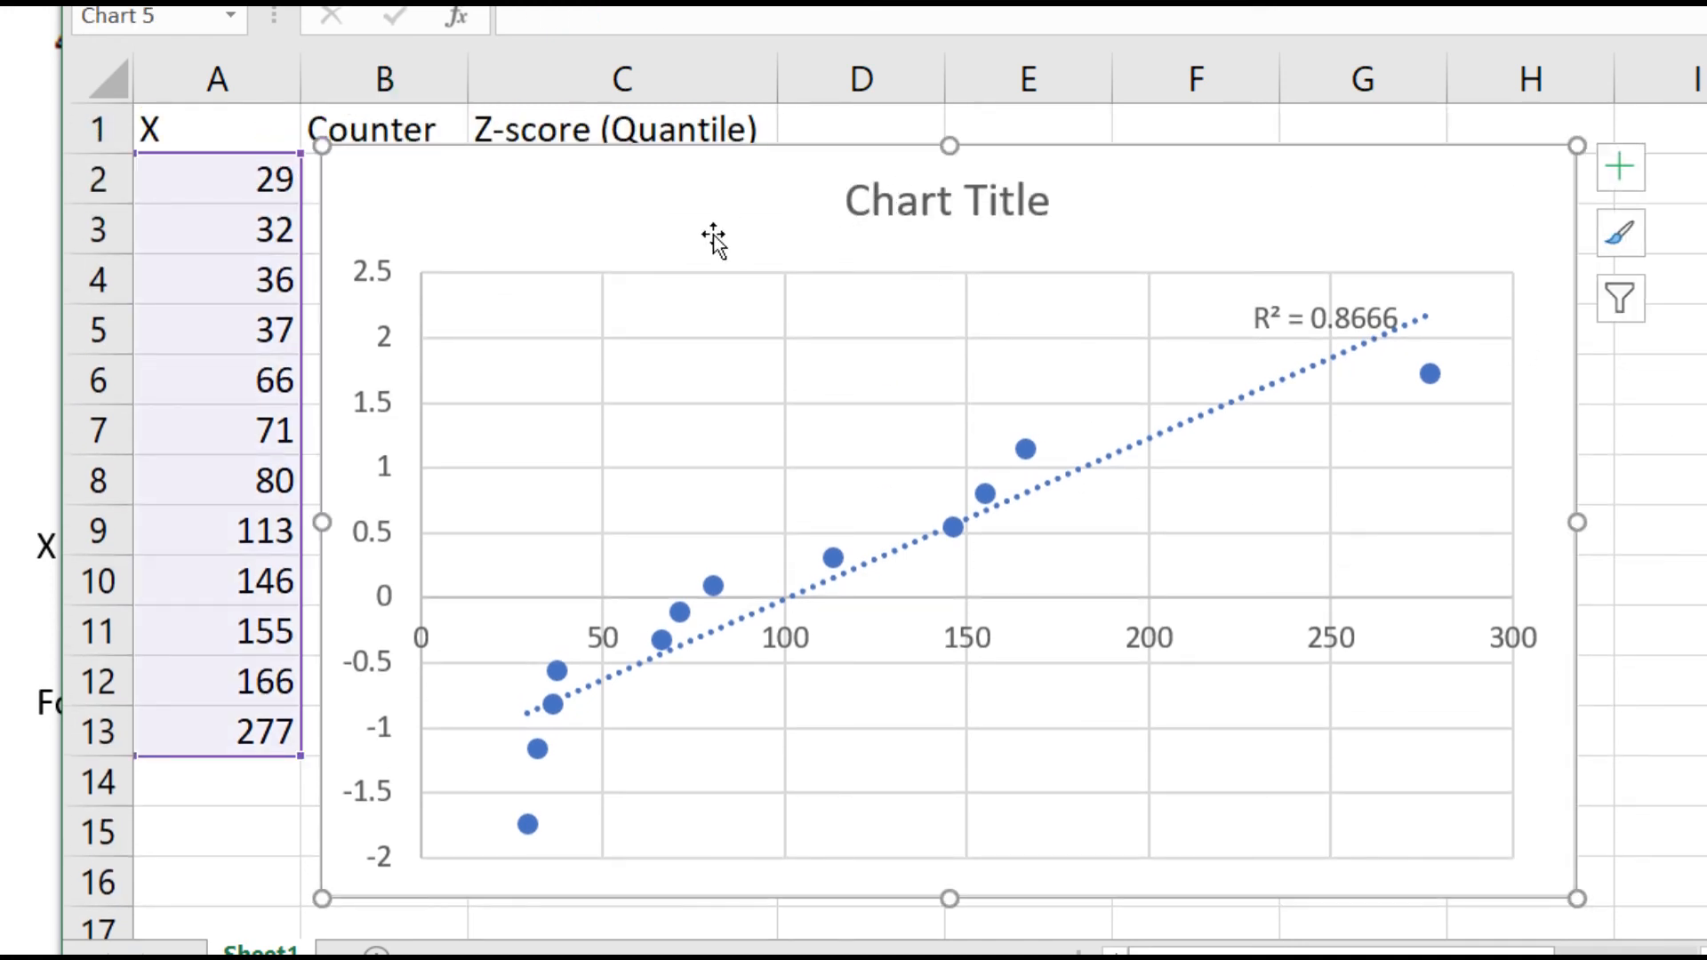
pyautogui.press('Delete')
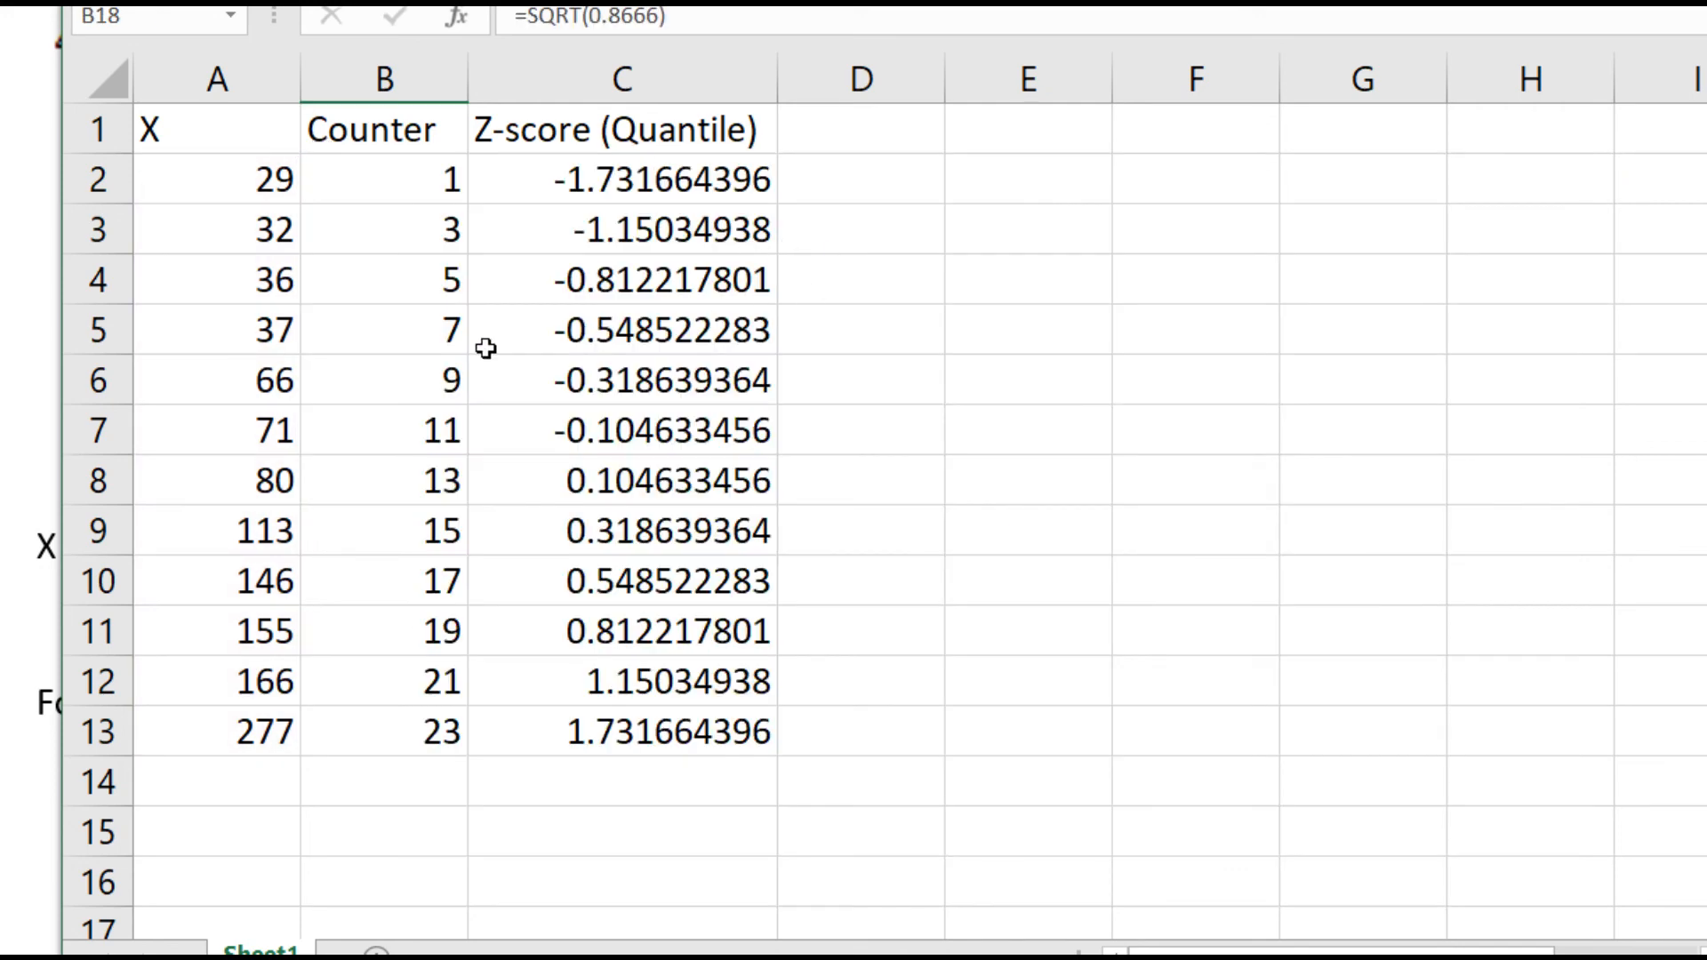